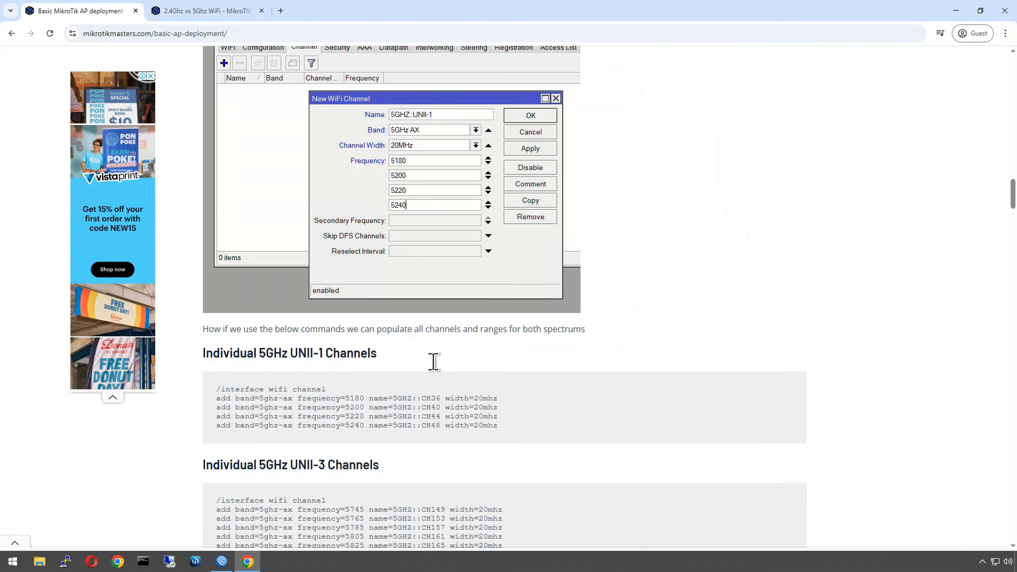
Step: Review the access point guide's WiFi channel commands, security profile section, and the standalone and CAPsMAN deployment notes
scroll(452, 396, down, 10)
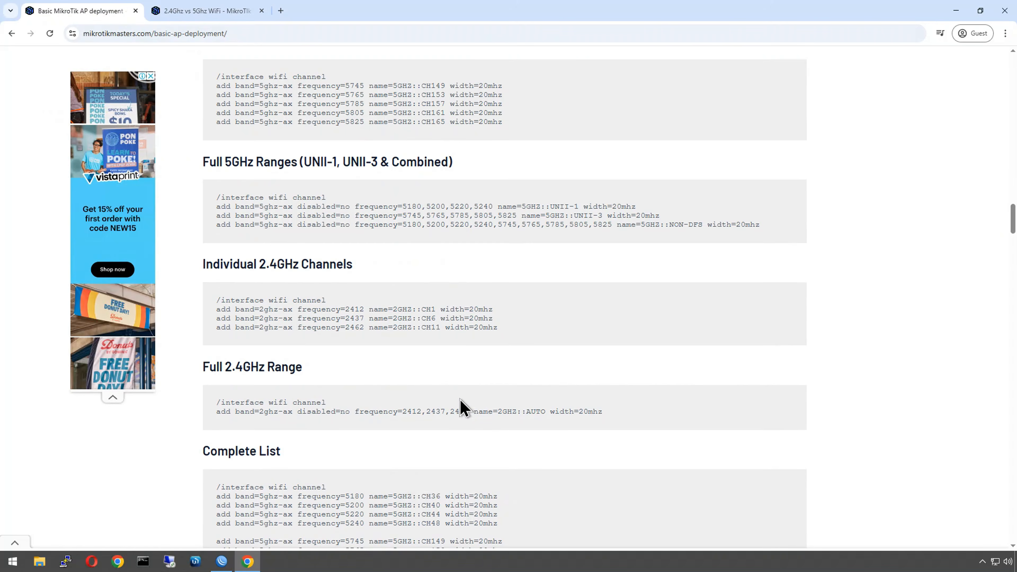
scroll(461, 407, up, 20)
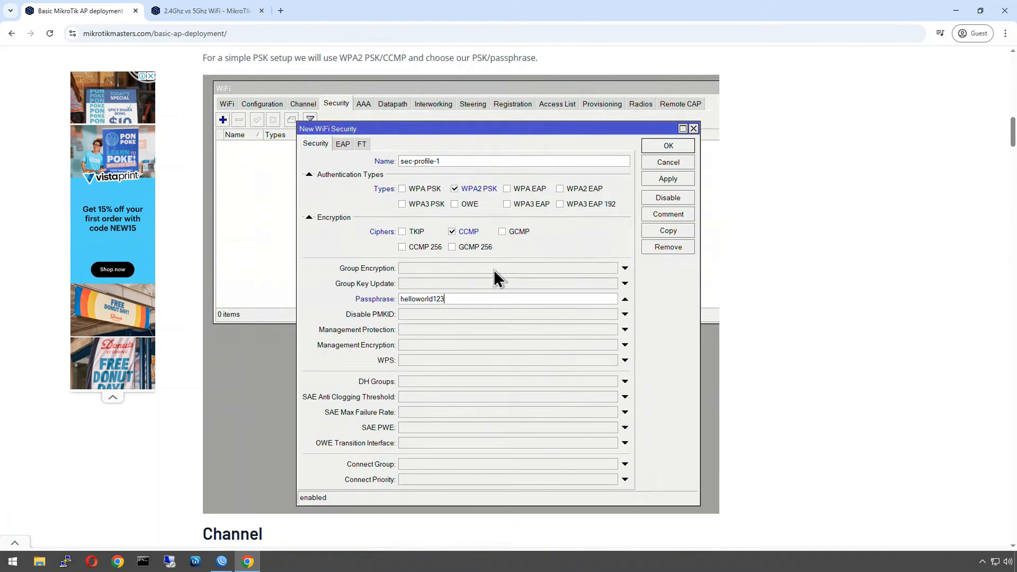
scroll(498, 257, up, 17)
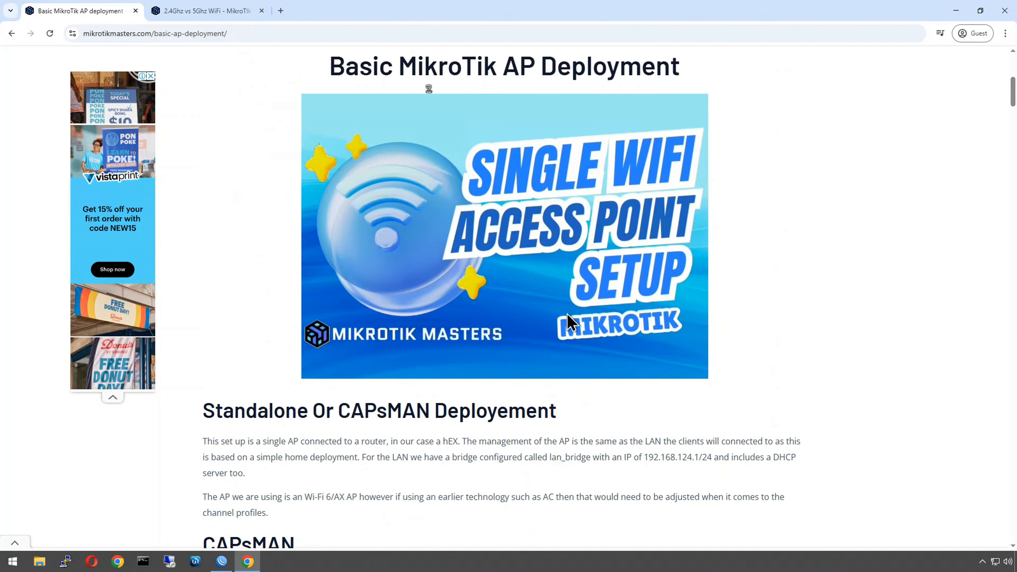
drag(351, 409, 421, 420)
click(435, 419)
scroll(574, 432, down, 2)
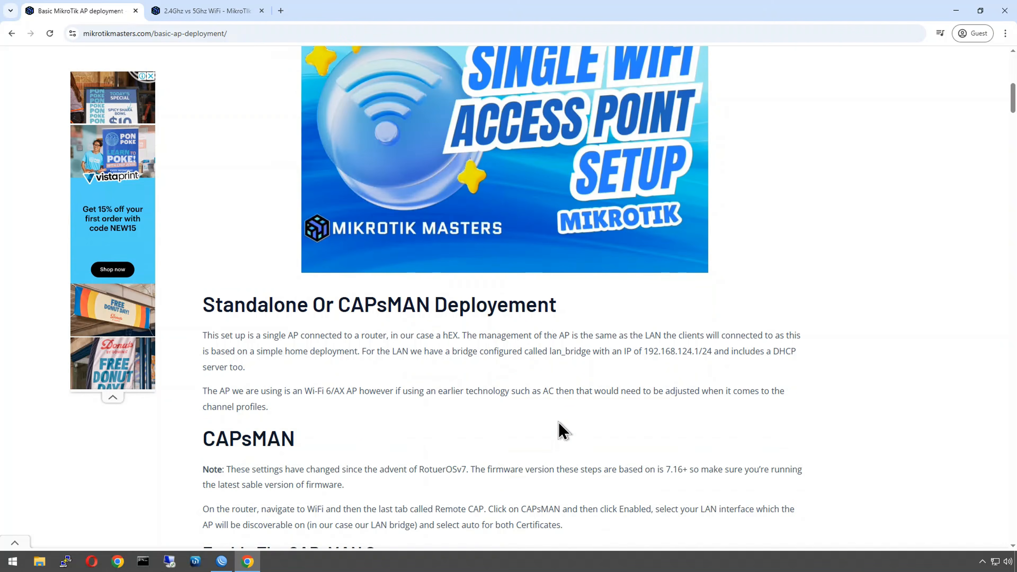
scroll(557, 421, down, 2)
scroll(546, 402, down, 5)
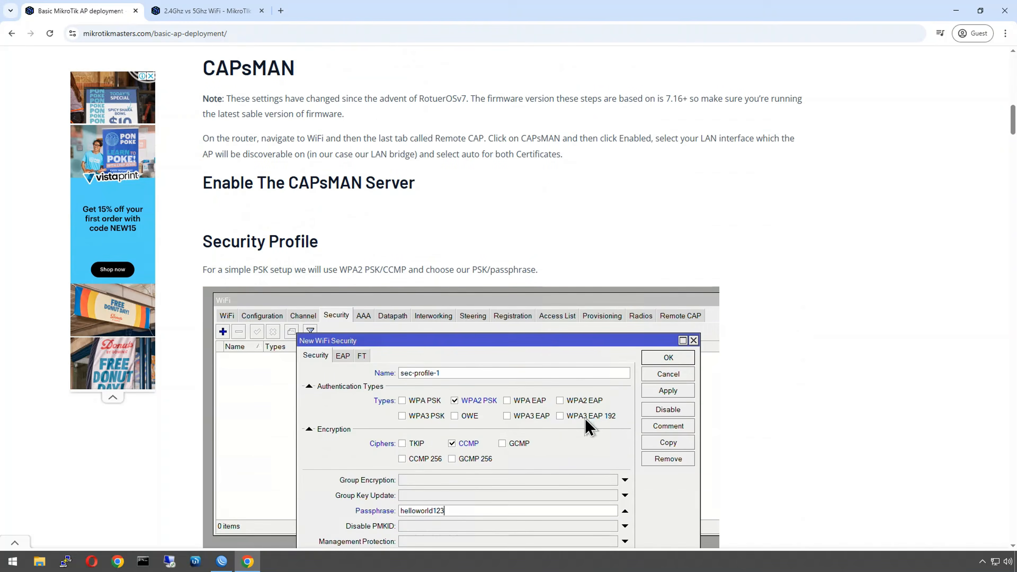
Step: Switch to WinBox and inspect the router's IP address list and firewall NAT rules, closing both windows
click(221, 561)
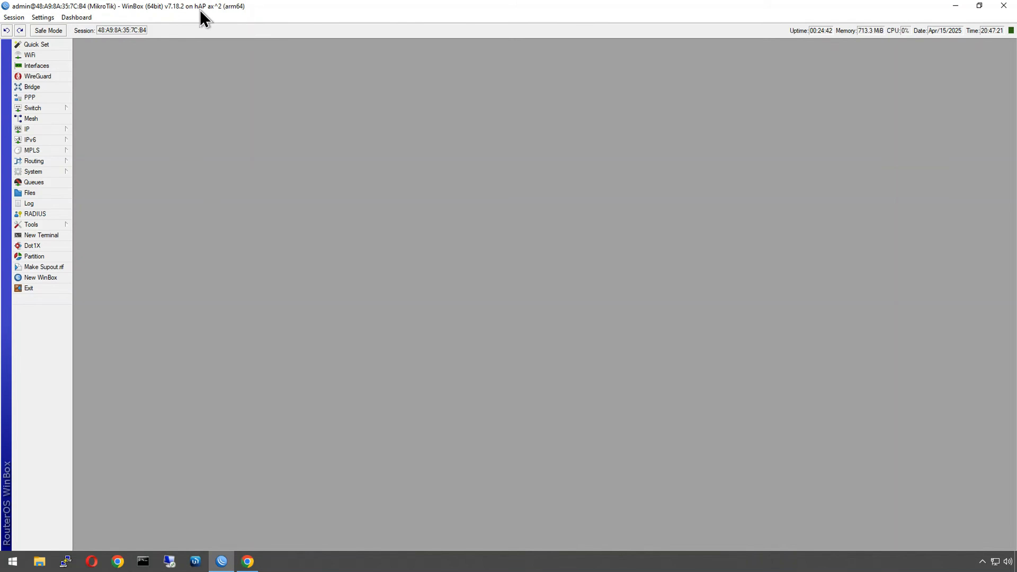
click(39, 130)
click(91, 141)
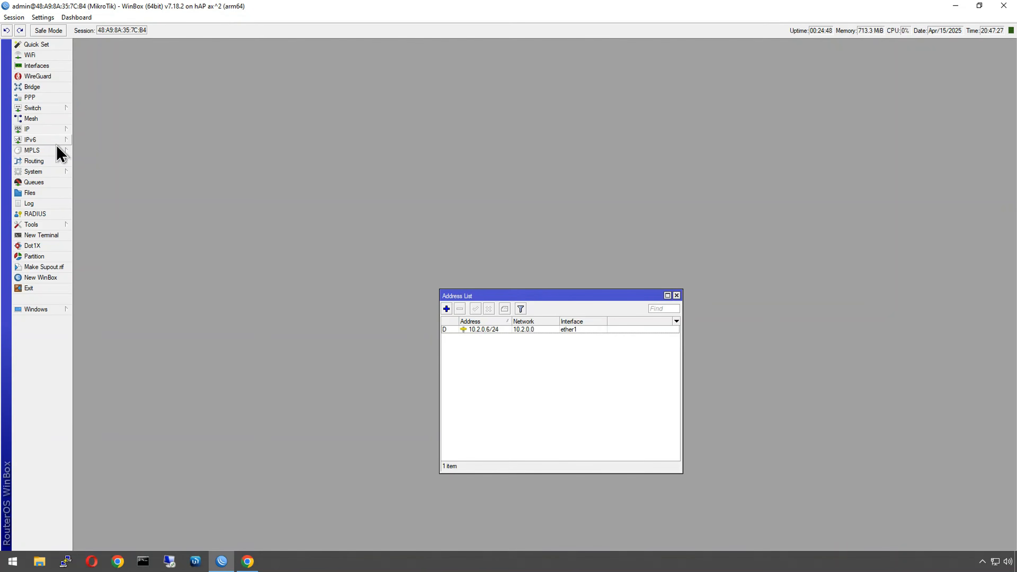
click(46, 130)
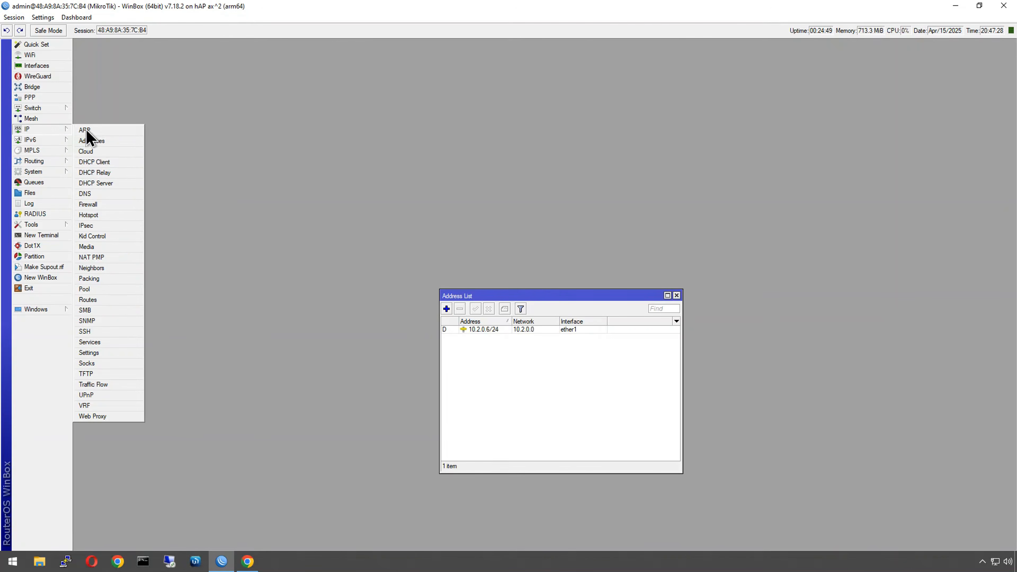
click(97, 206)
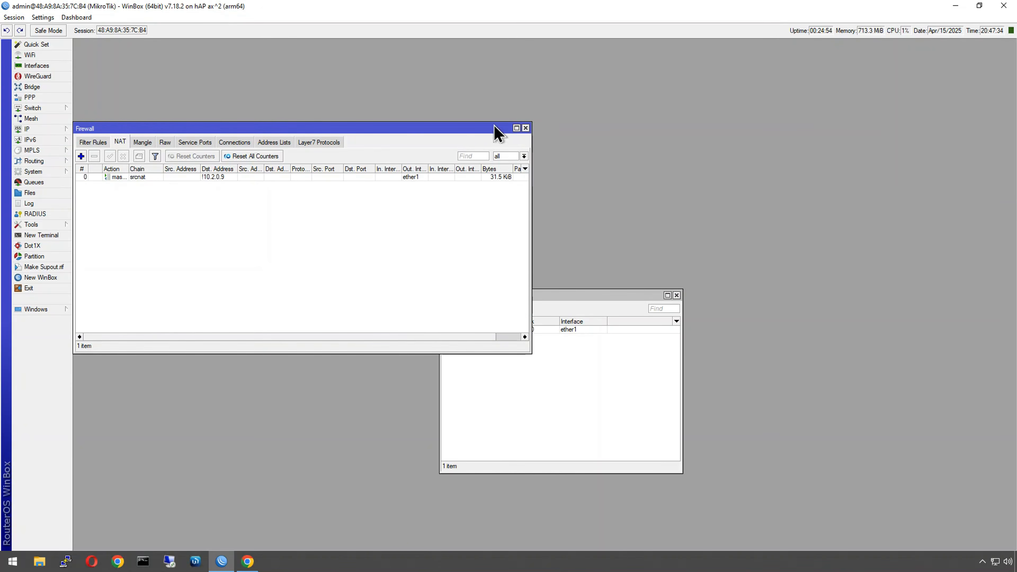
click(526, 128)
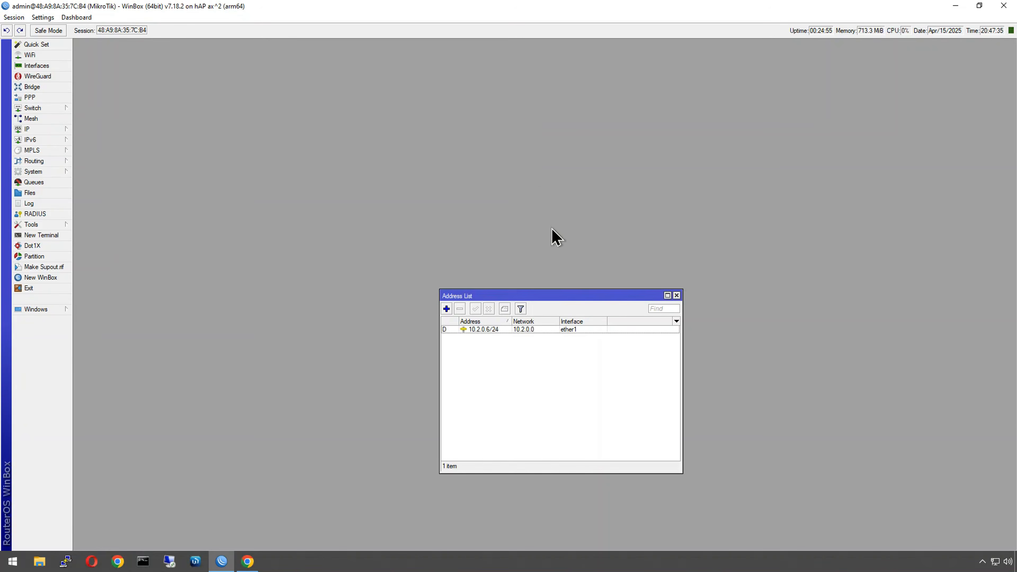
click(676, 295)
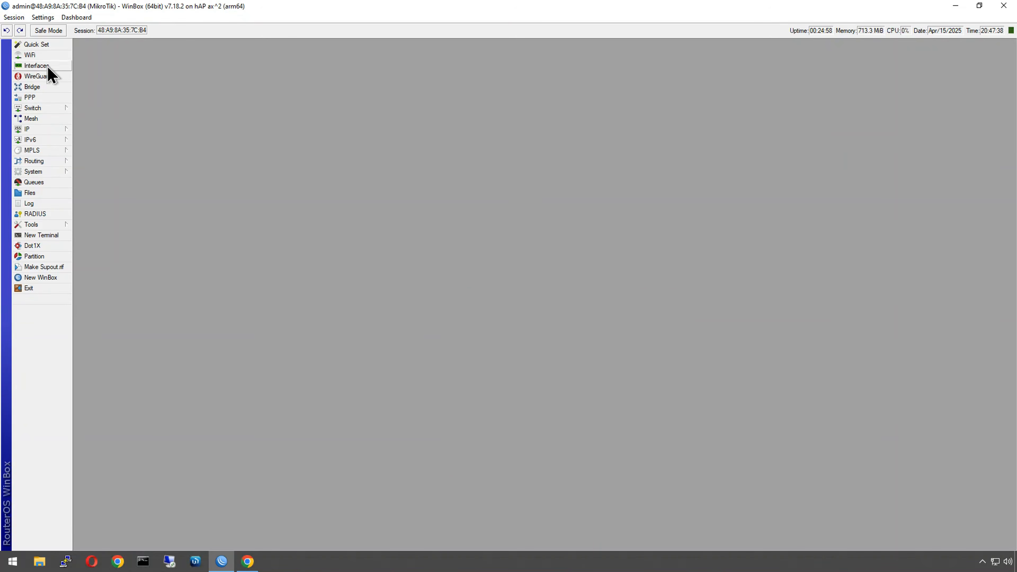
Step: Open the WiFi and Bridge windows, widening the Bridge window and moving it partly over the WiFi window
click(44, 56)
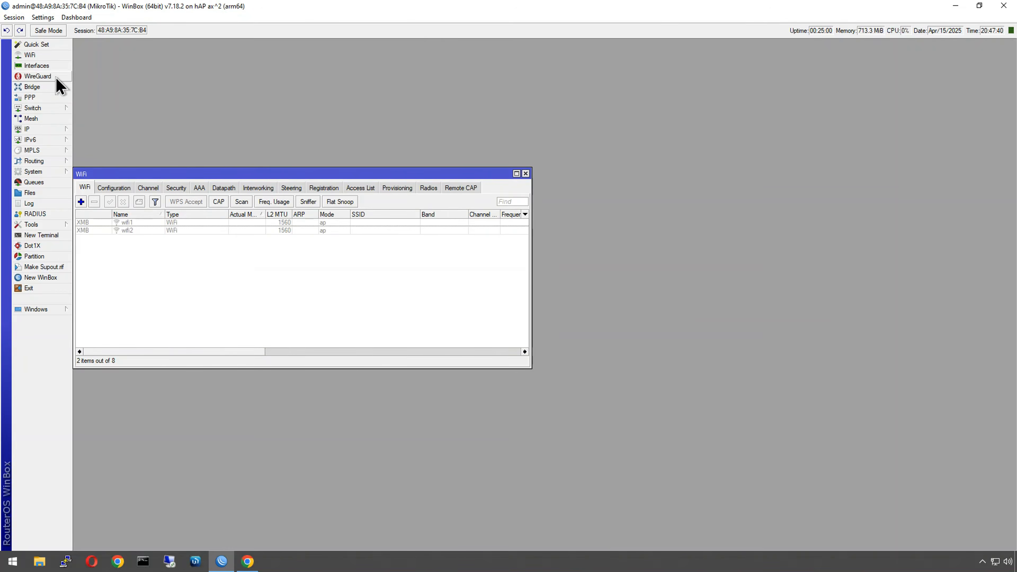
click(46, 86)
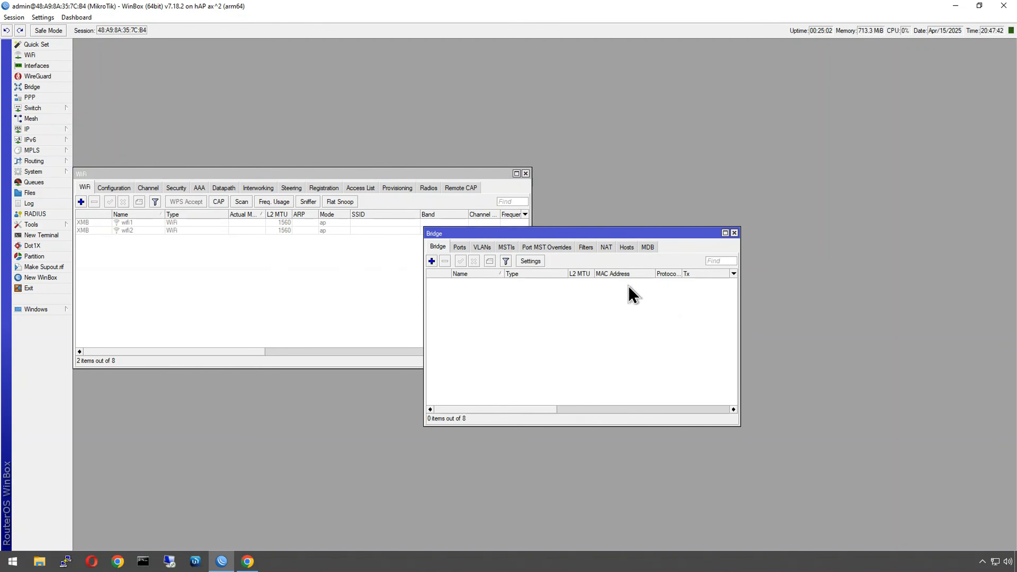
drag(740, 322, 885, 333)
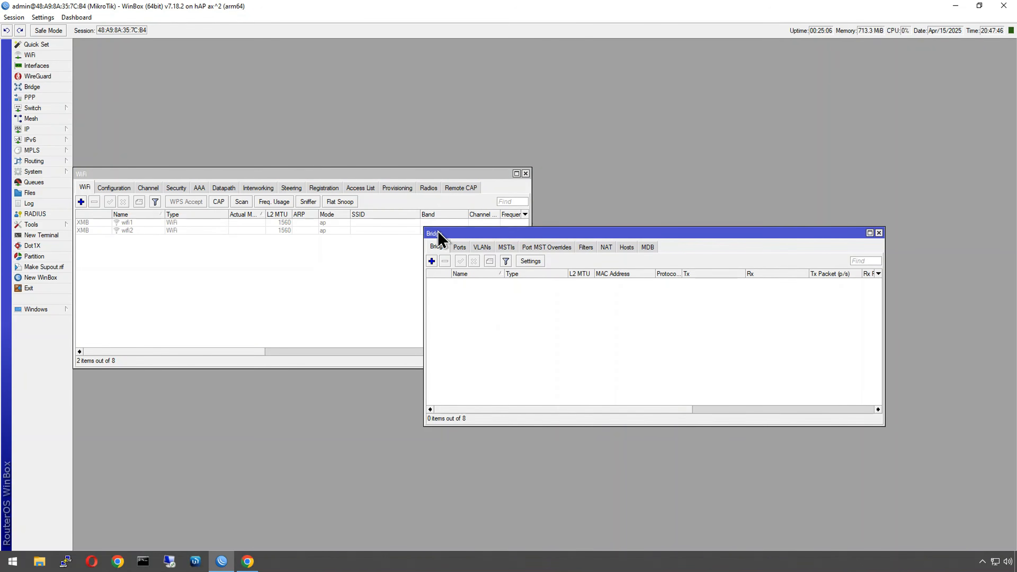
drag(450, 233, 338, 269)
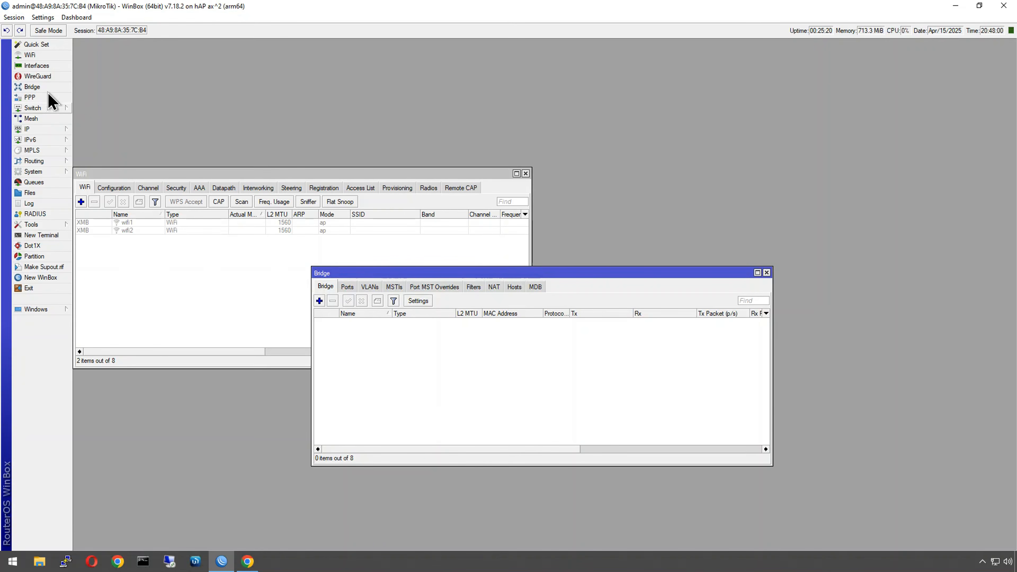
click(35, 65)
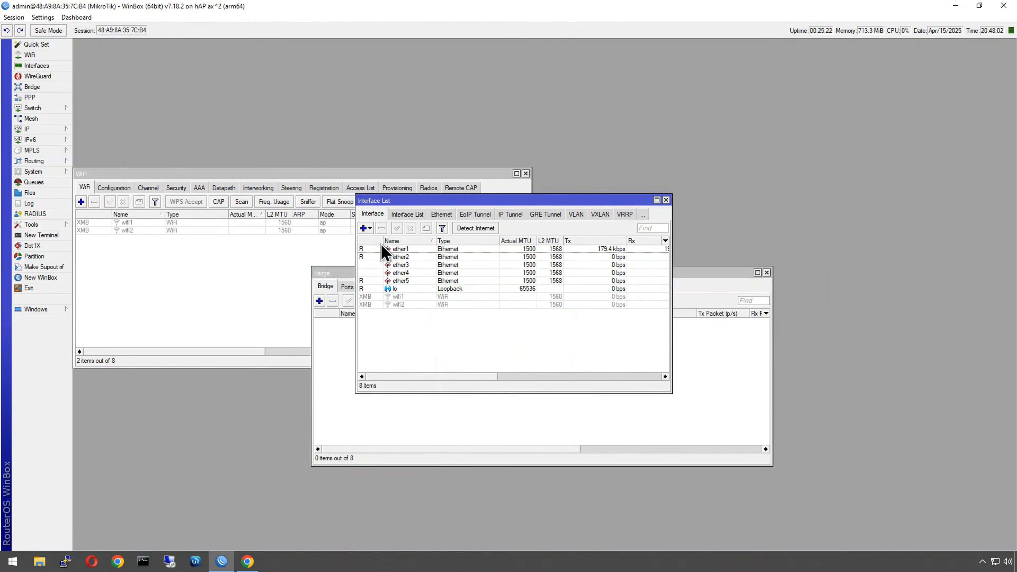
click(364, 228)
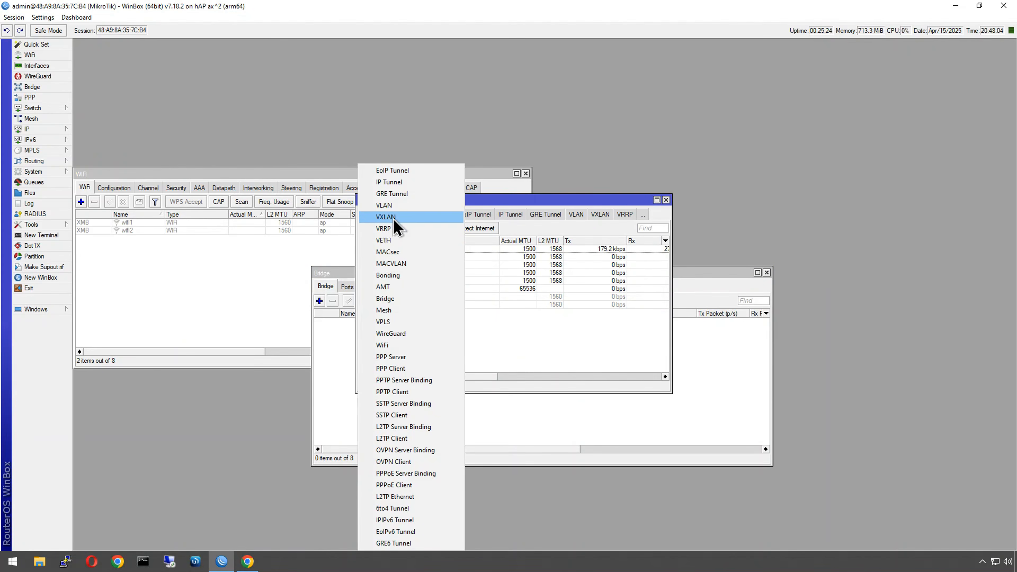
click(395, 205)
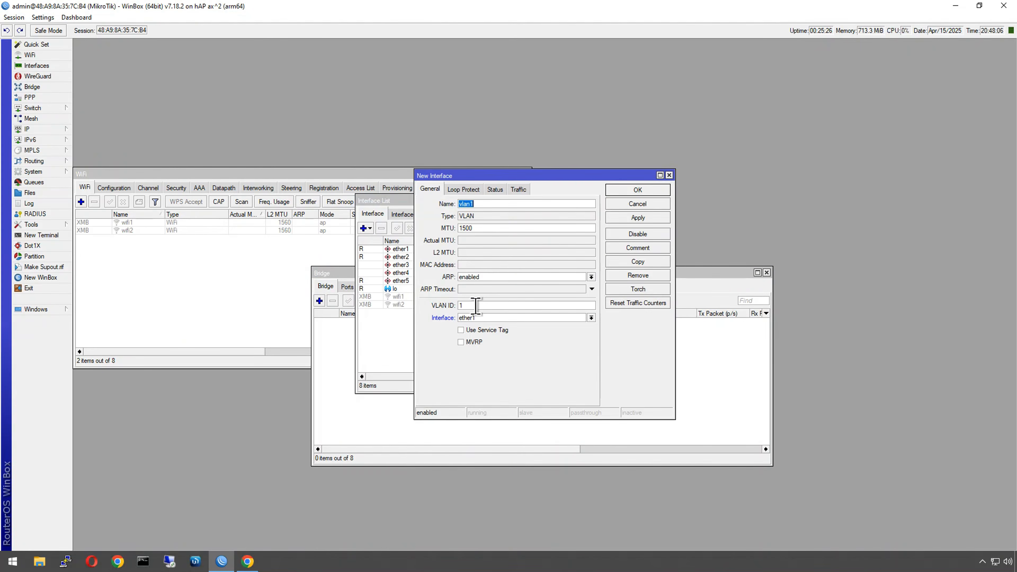
click(481, 317)
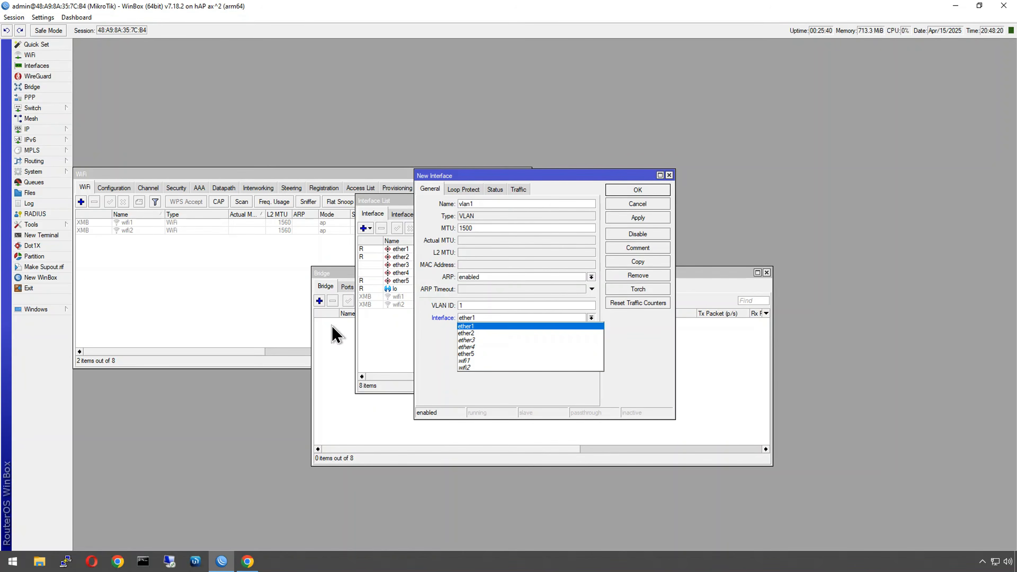
click(669, 175)
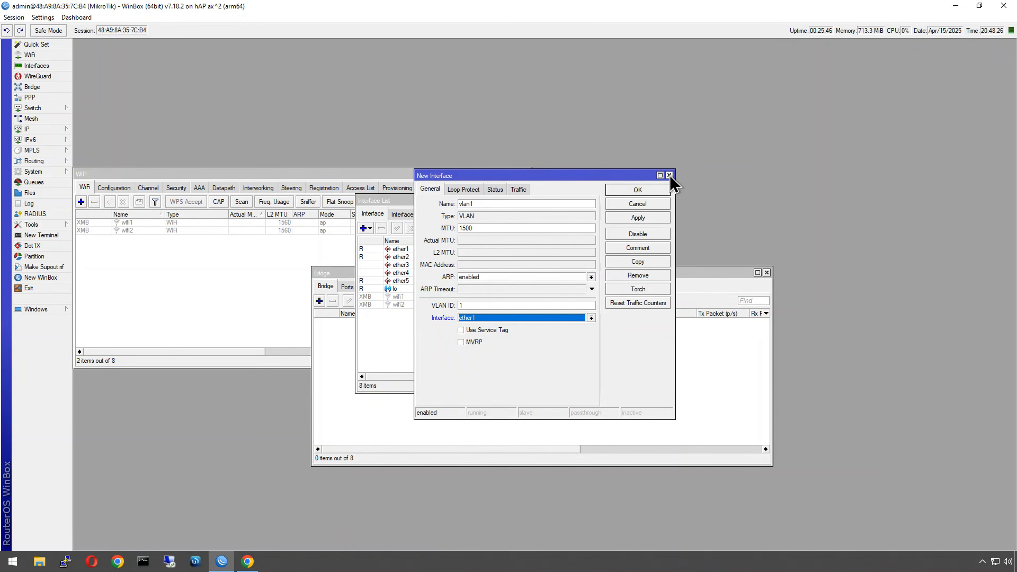
click(669, 176)
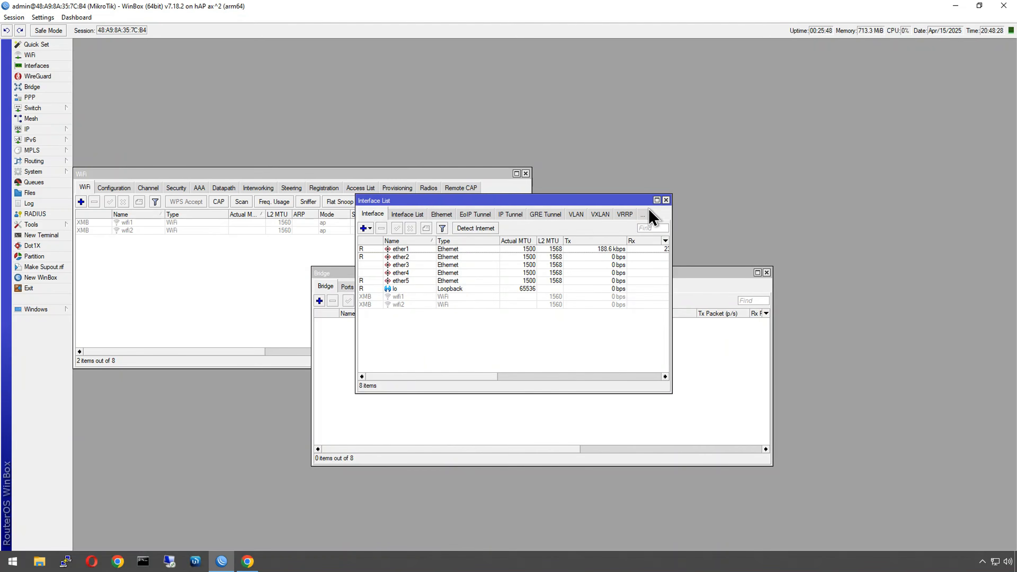
click(666, 200)
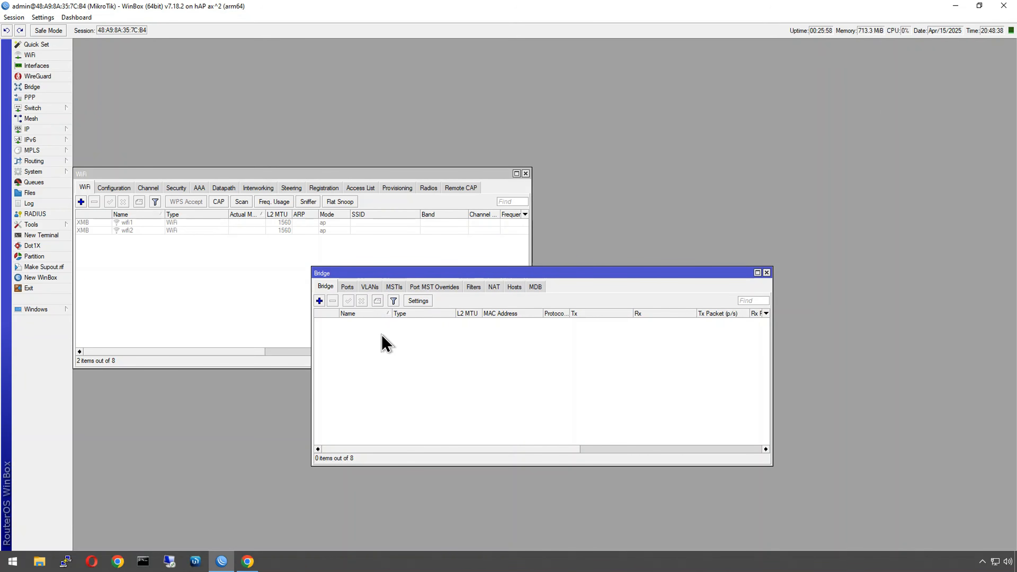
Step: Create a bridge named lan_bridge with its STP protocol mode set to none
click(320, 301)
click(194, 114)
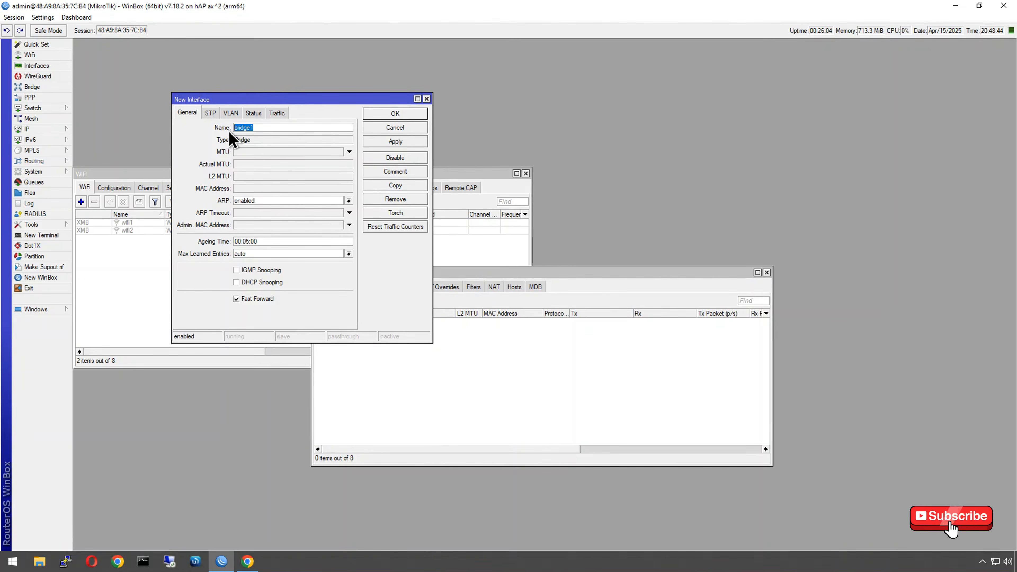
text(lan_bridge)
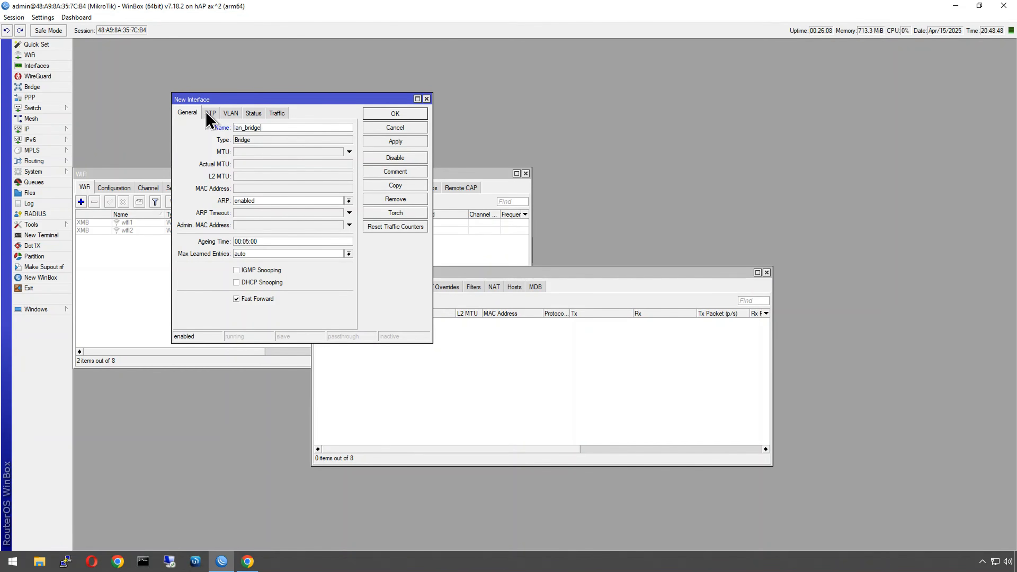
click(210, 113)
click(188, 114)
click(211, 113)
click(196, 114)
click(401, 114)
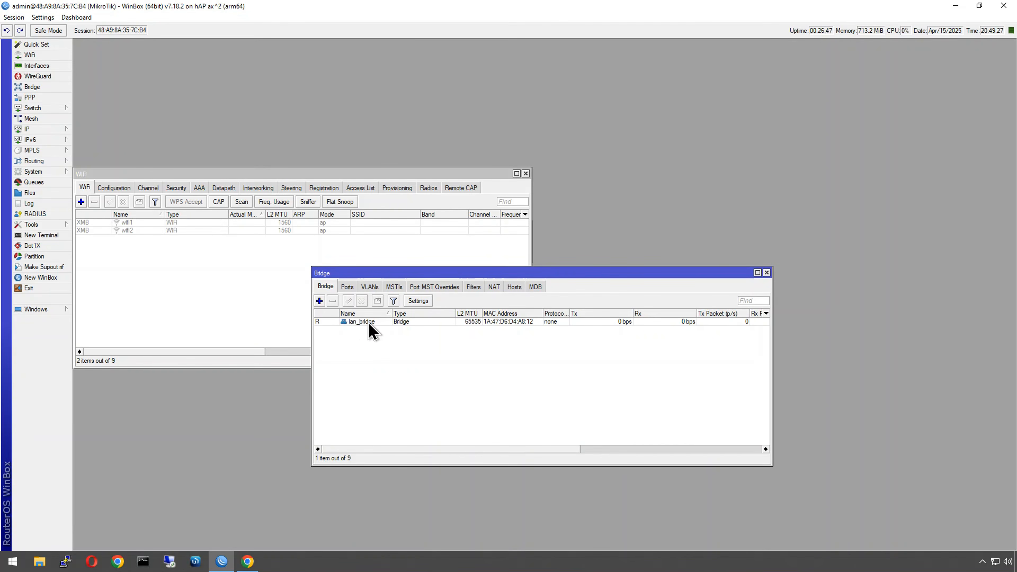
Step: Add ether2 as a bridge port of lan_bridge
click(347, 287)
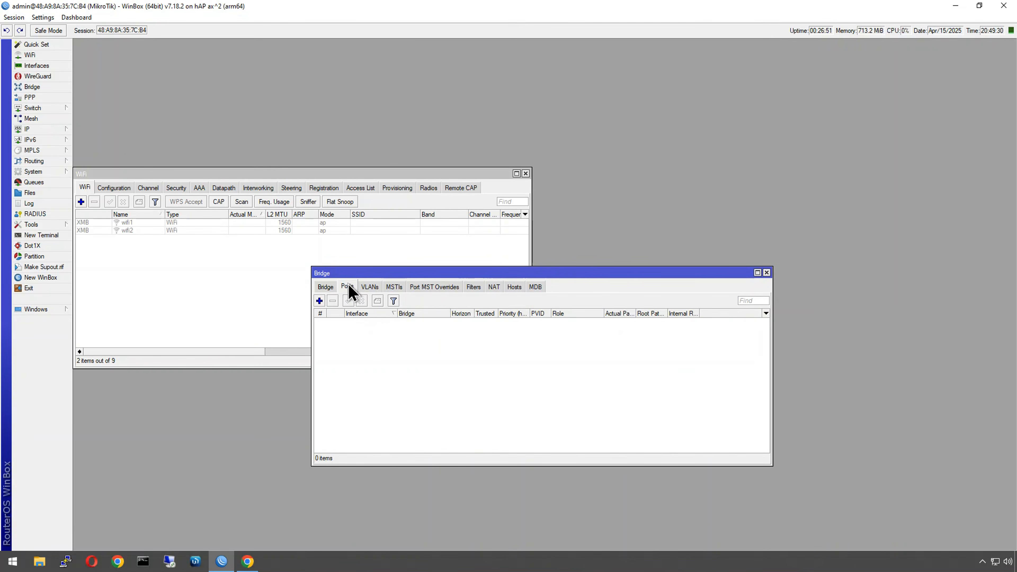
click(320, 300)
click(246, 277)
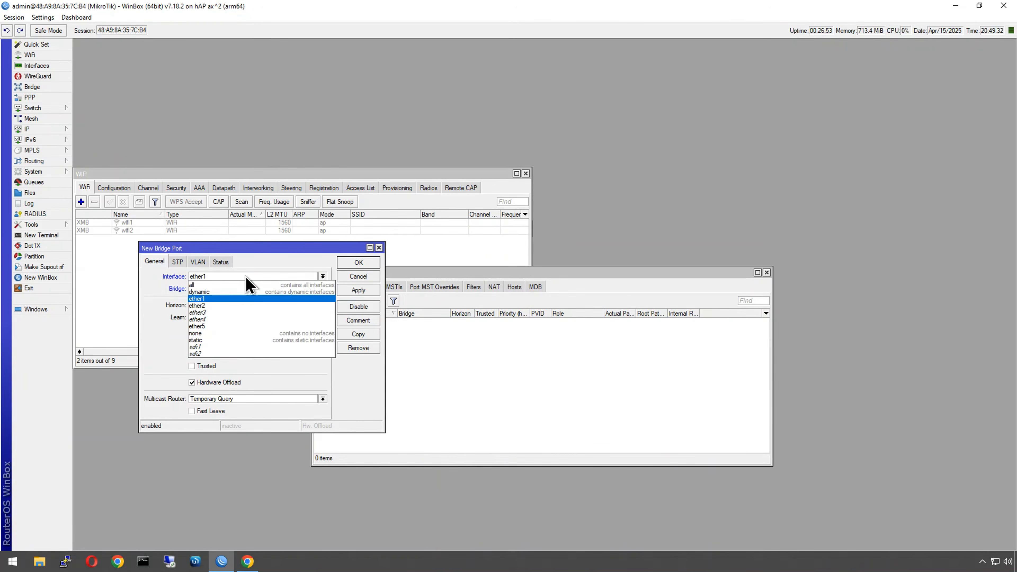
click(238, 306)
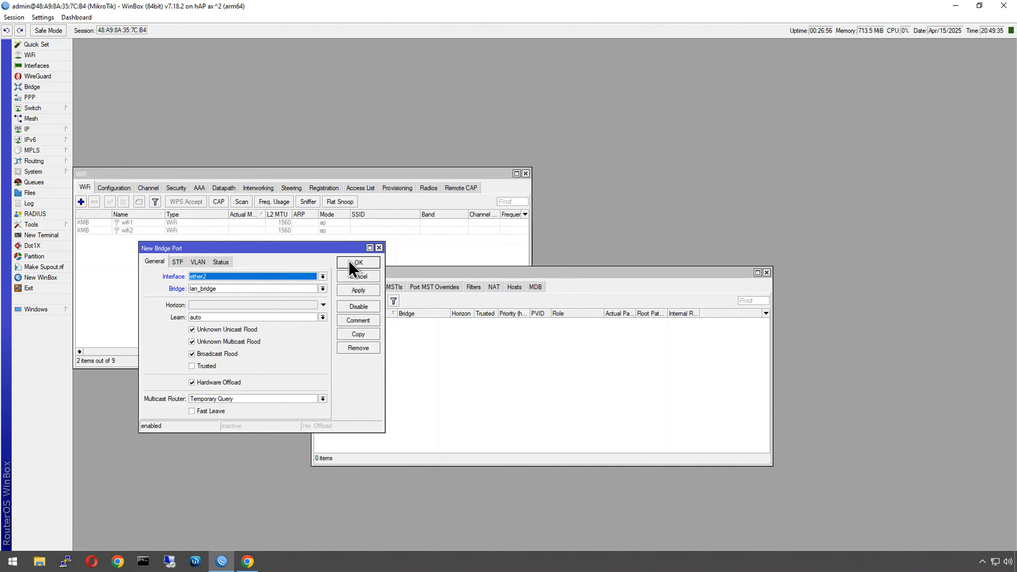
click(355, 265)
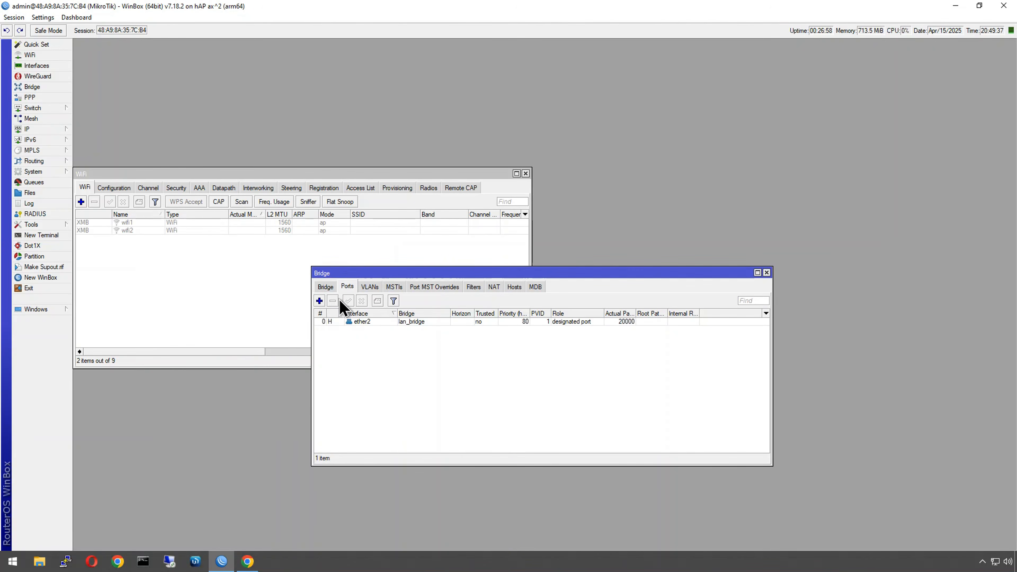
Step: Add ether3 as a bridge port of lan_bridge
click(320, 301)
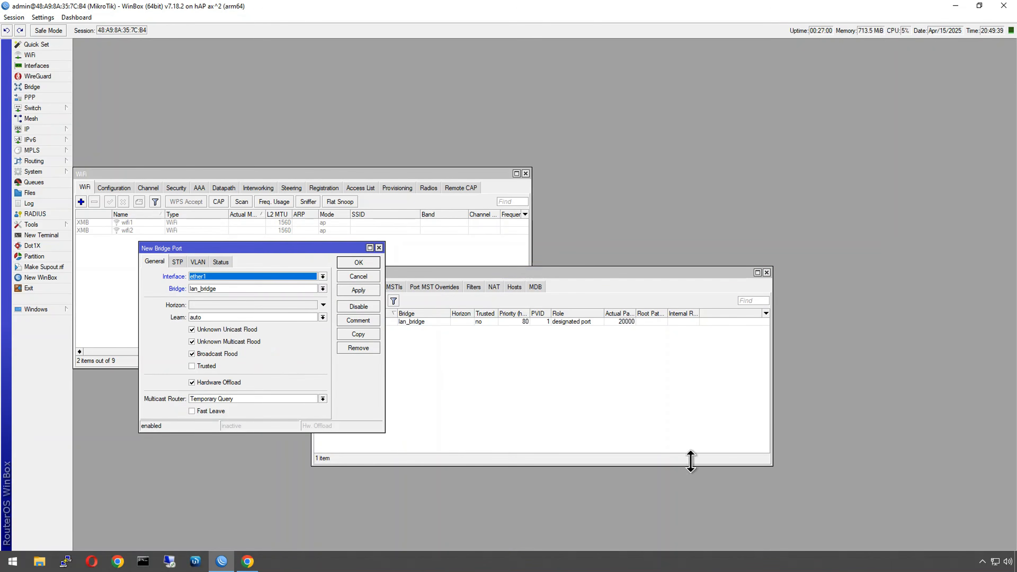
click(223, 276)
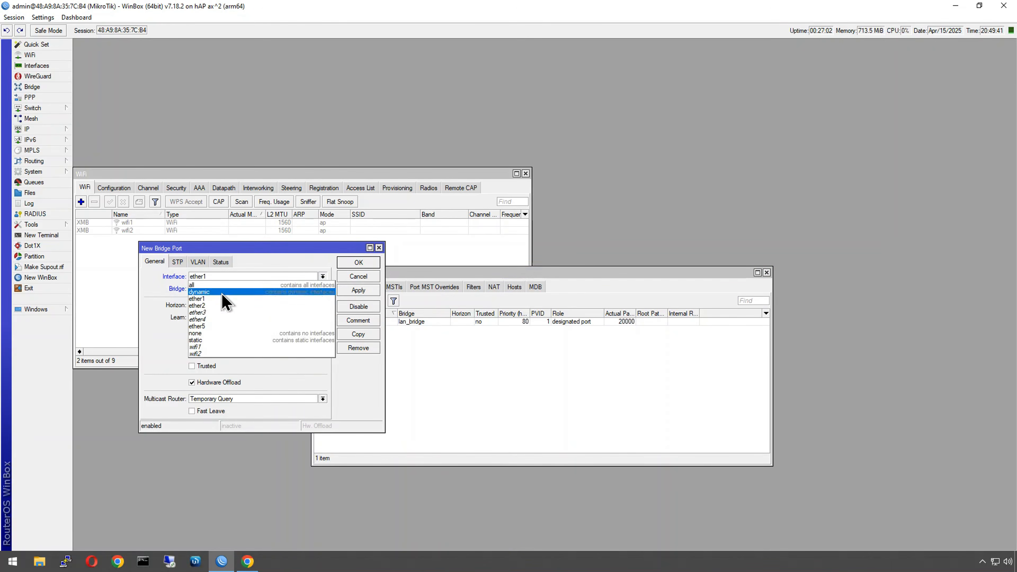
click(227, 313)
click(358, 264)
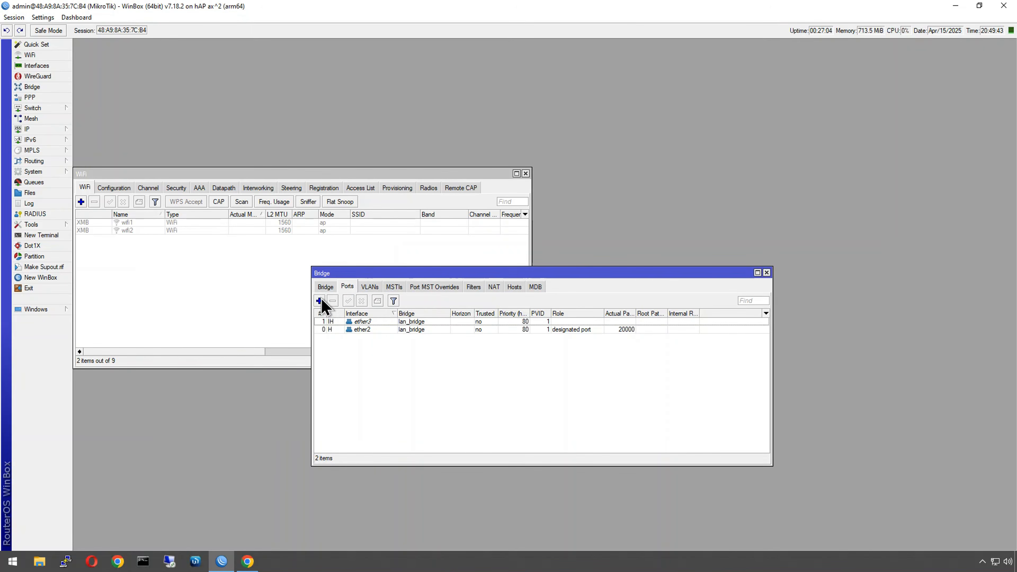
Step: Add ether4 as a bridge port of lan_bridge
click(321, 301)
click(244, 278)
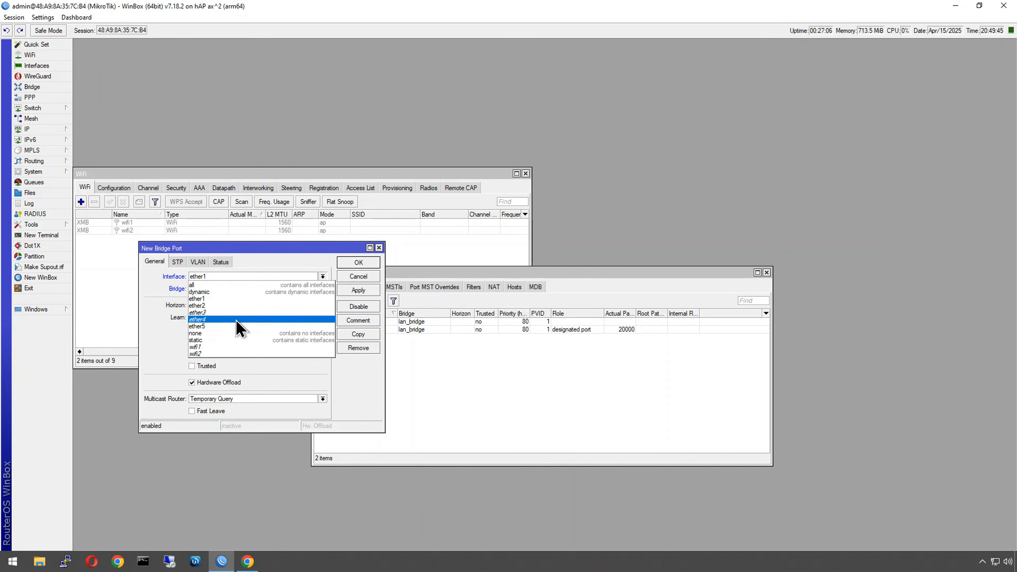
click(236, 319)
click(359, 262)
Step: Add ether5 as a bridge port of lan_bridge
click(320, 302)
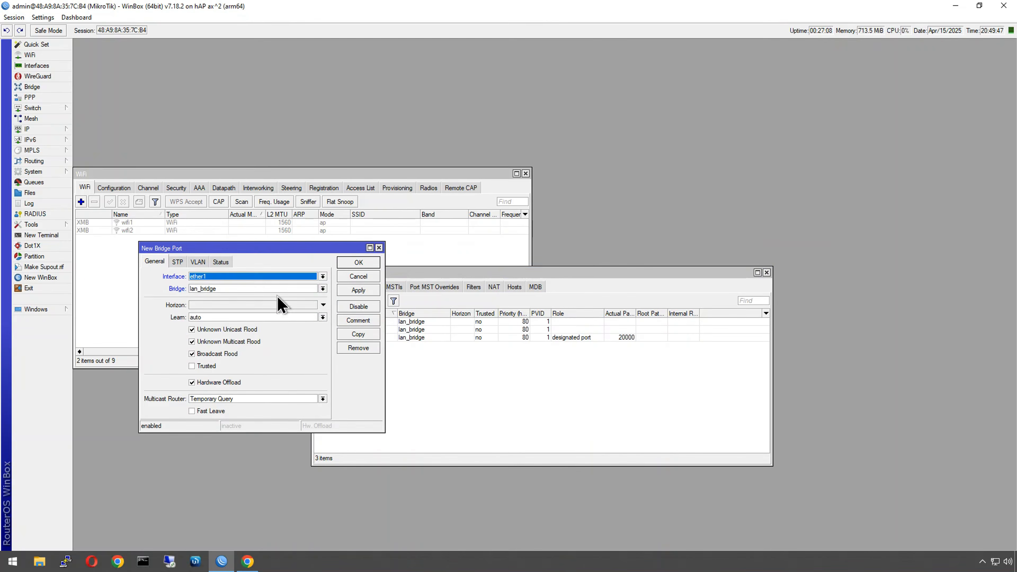
click(259, 277)
click(262, 327)
click(358, 262)
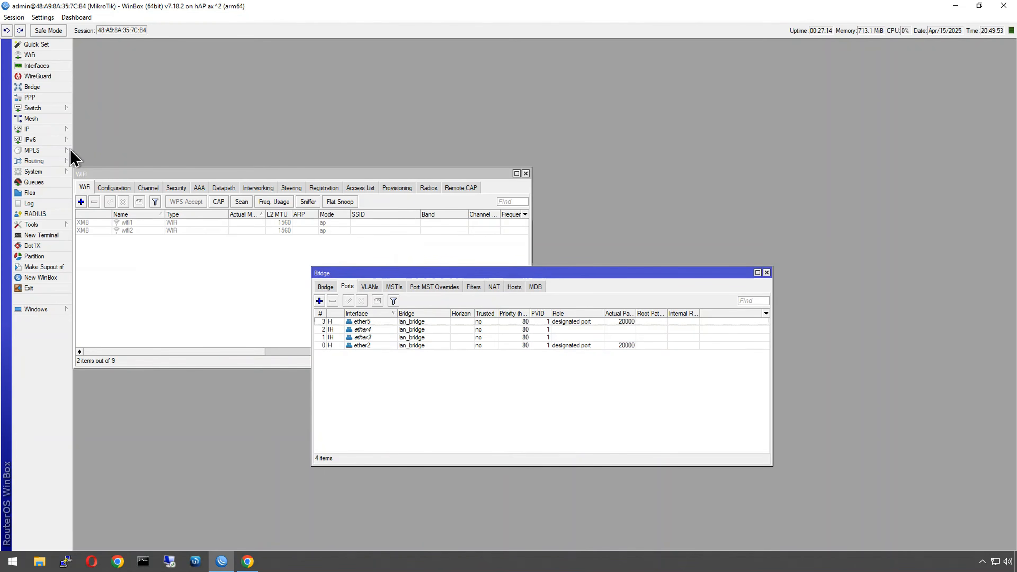
Step: Rename the ether5 interface to ether5::CAP and close the interface list
click(36, 66)
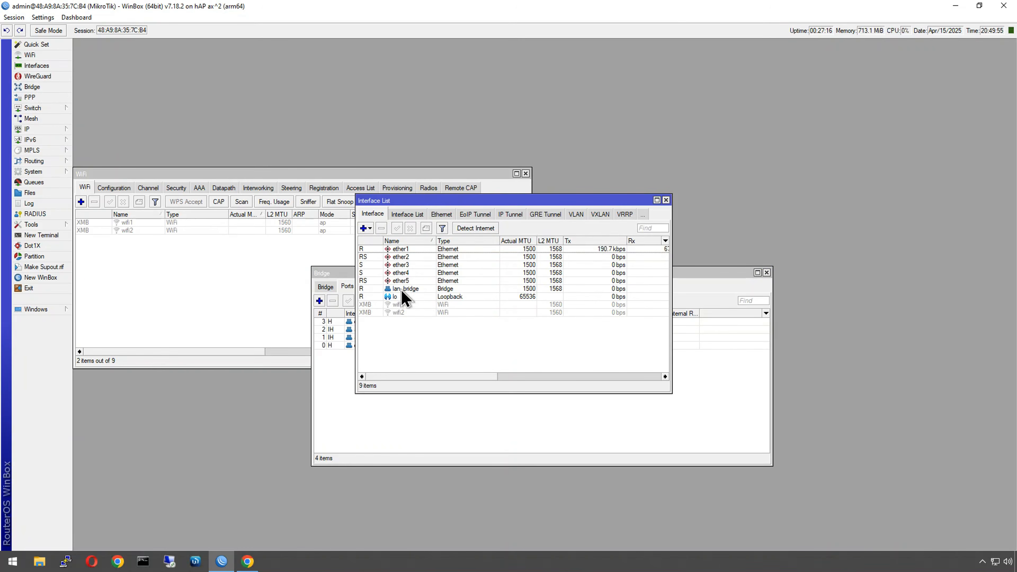
click(361, 280)
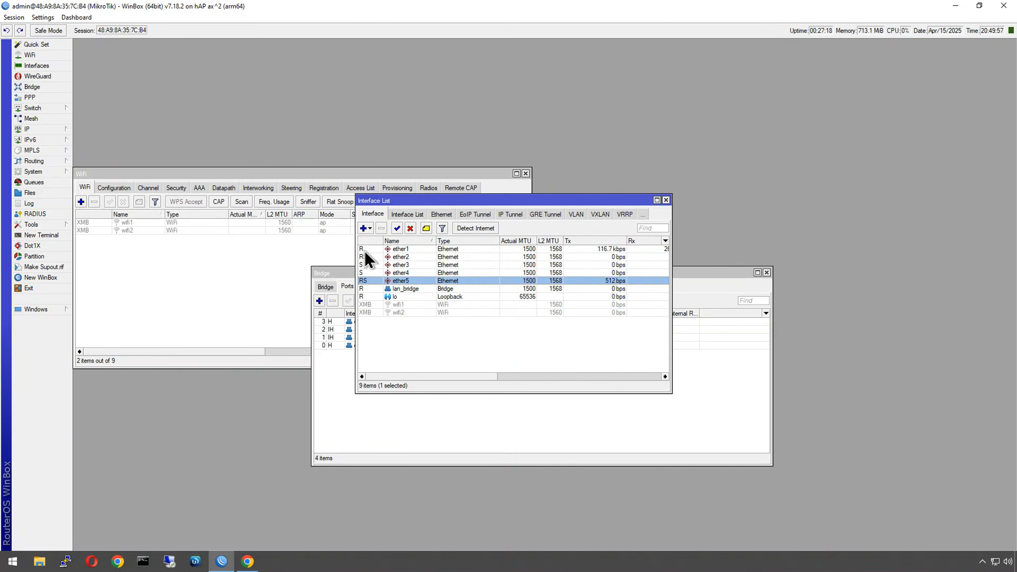
click(387, 257)
click(375, 282)
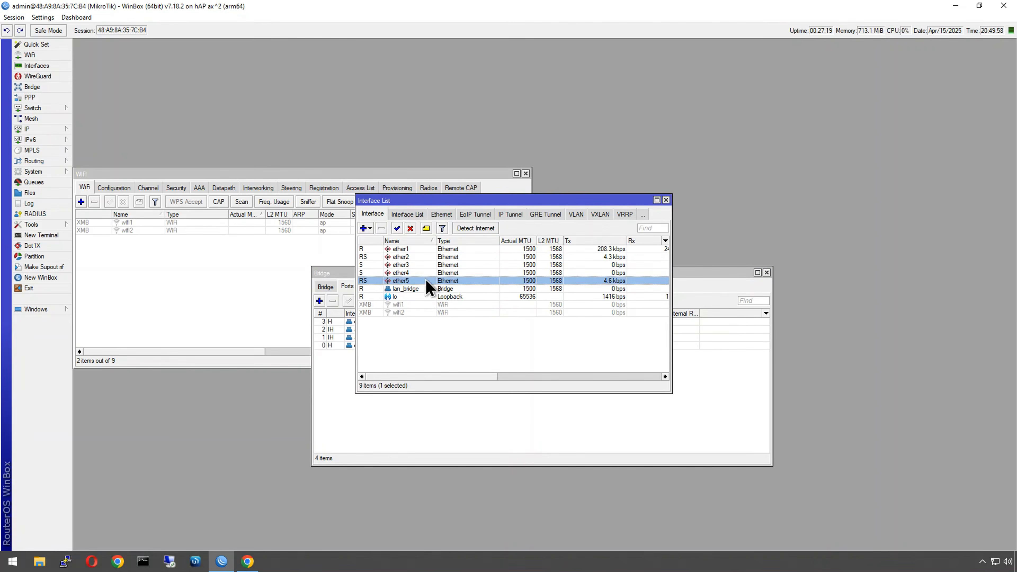
double_click(408, 282)
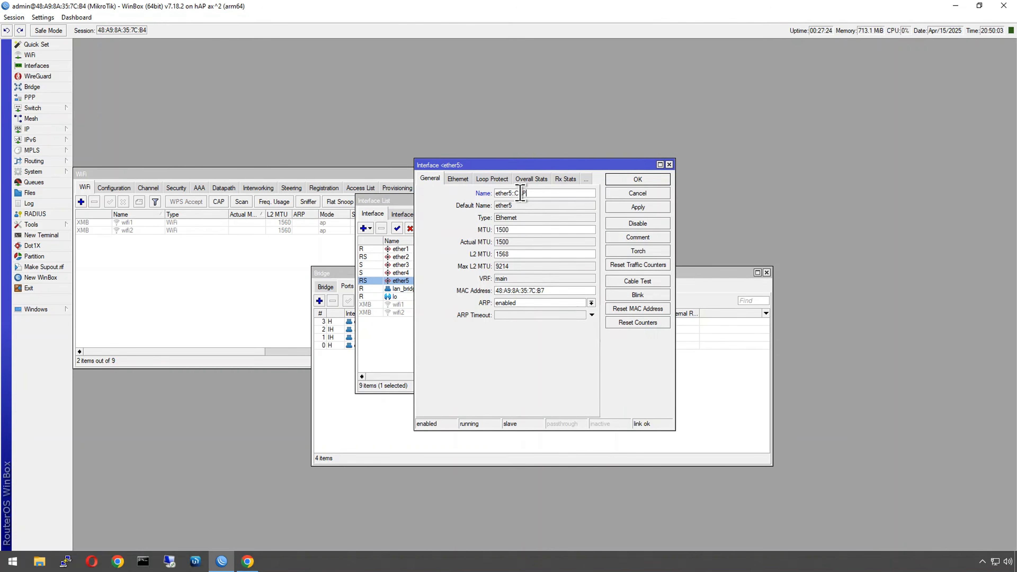
click(637, 181)
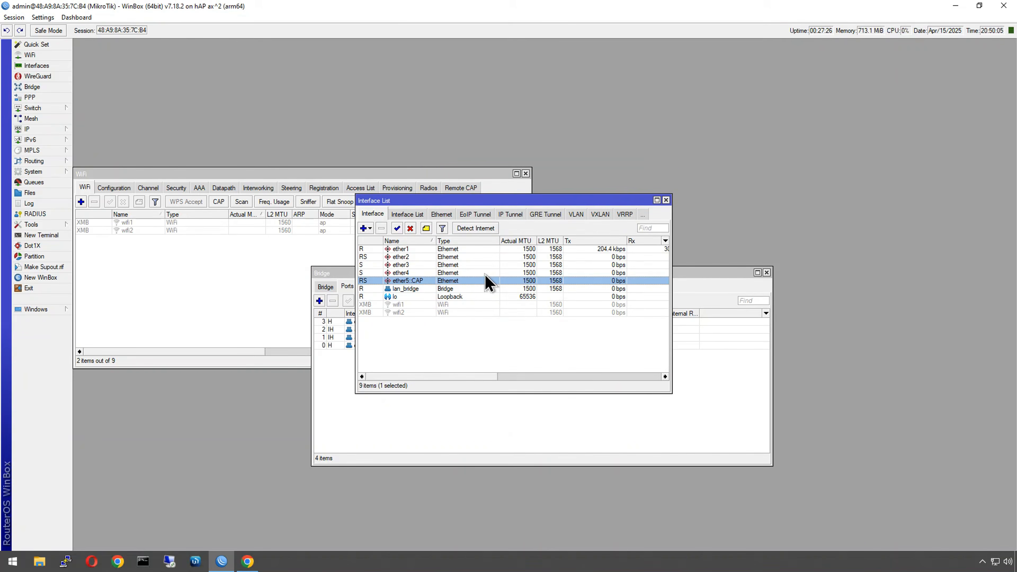
click(666, 200)
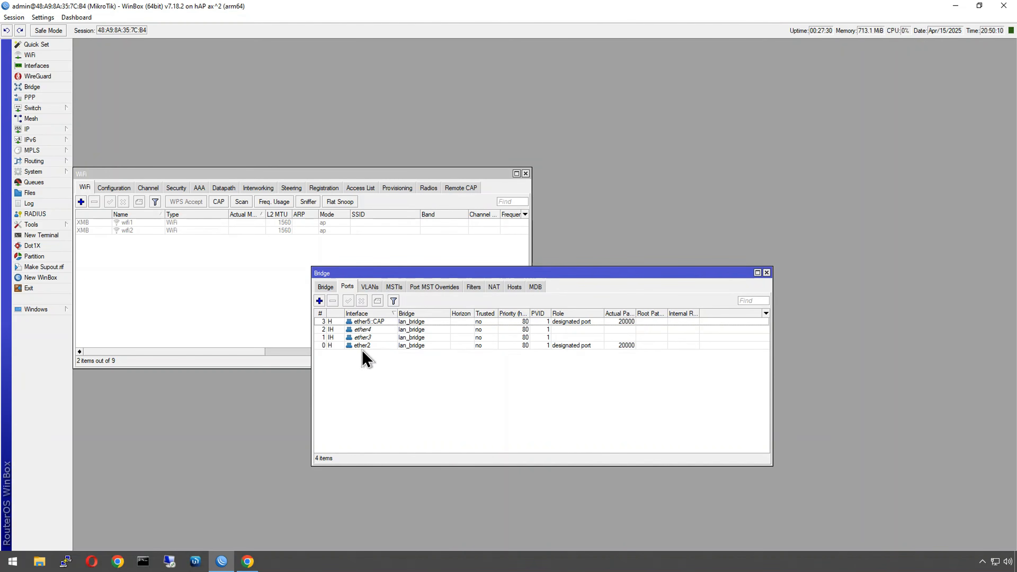
Step: Start a new bridge VLAN entry for lan_bridge
click(327, 287)
drag(338, 276, 414, 269)
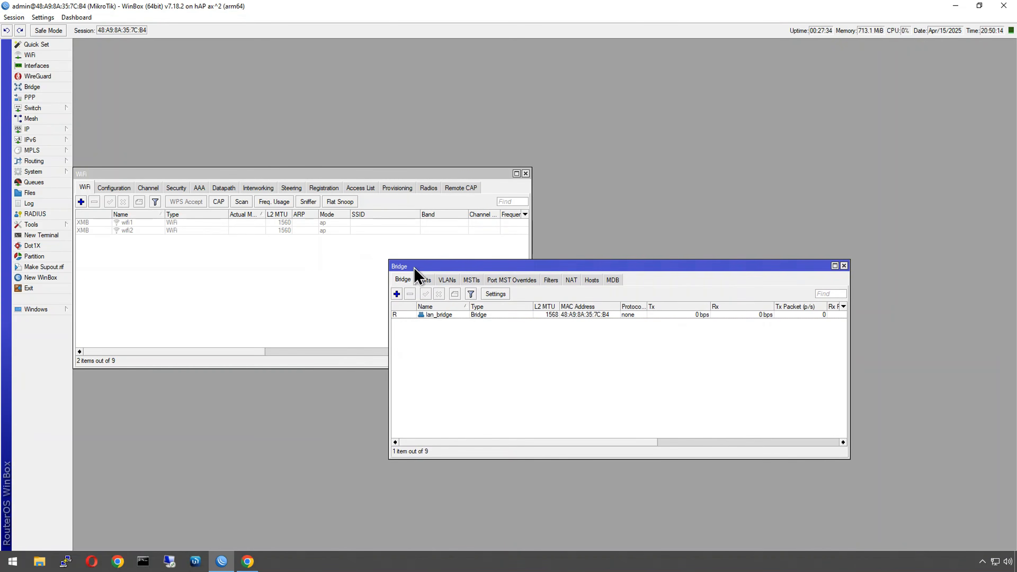
click(448, 281)
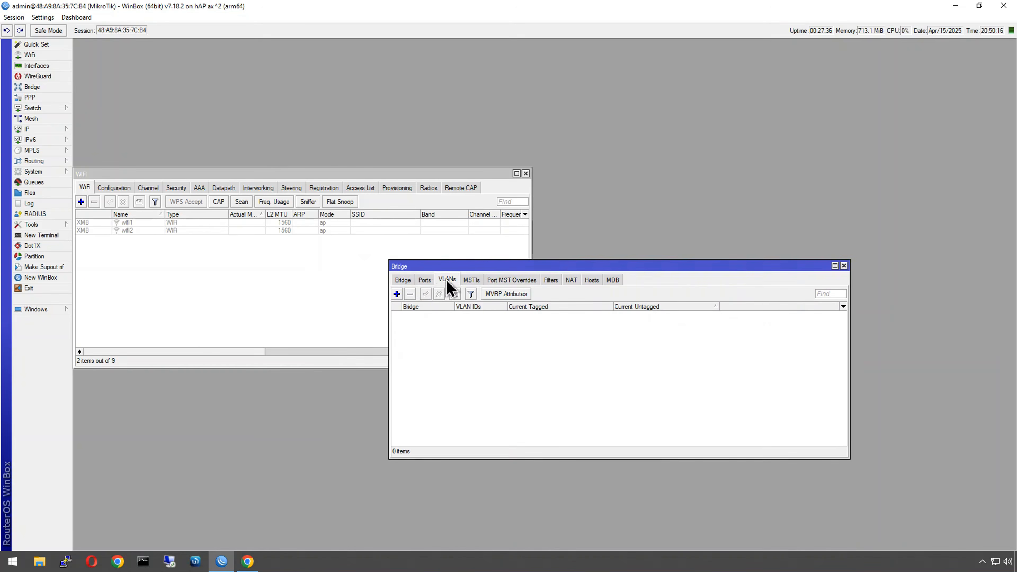
click(397, 294)
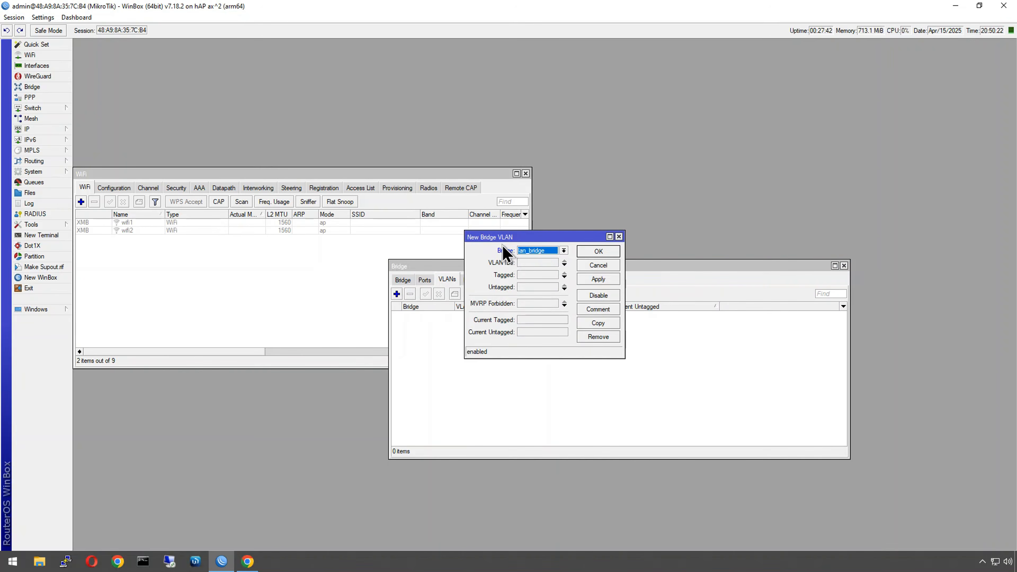
drag(500, 238, 584, 131)
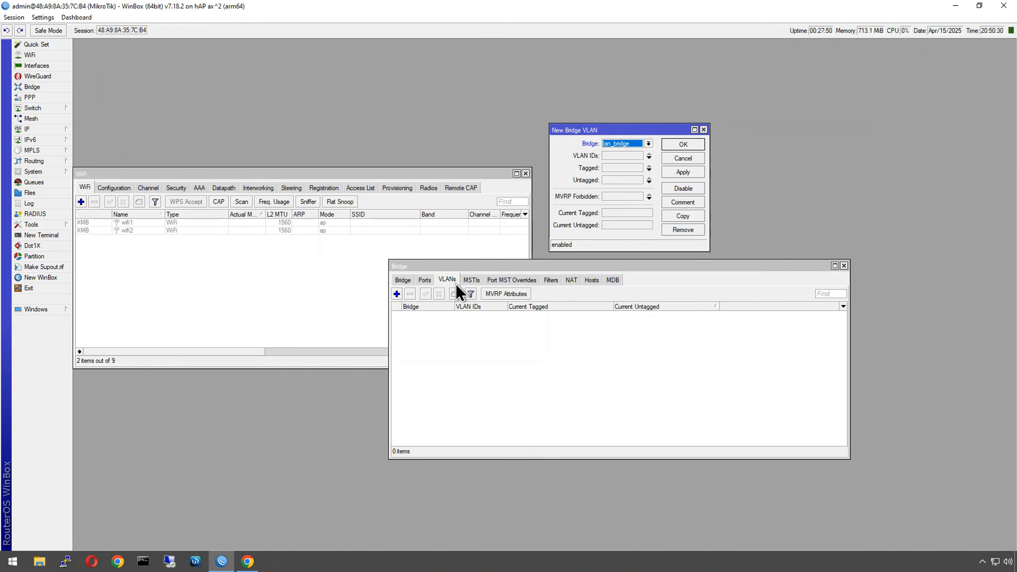
Step: Inspect the VLAN filtering setting of lan_bridge without changing it
click(403, 280)
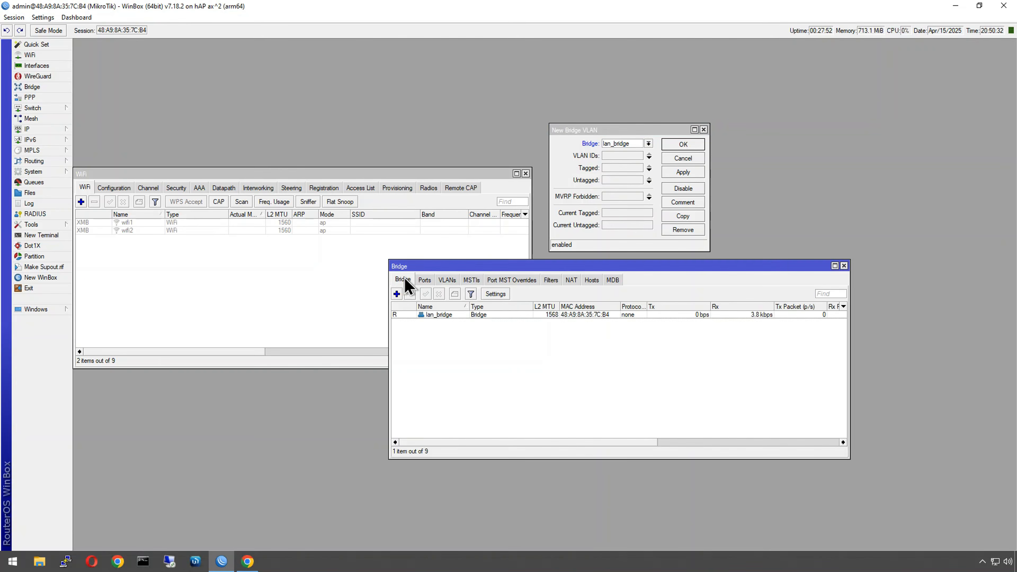
double_click(441, 315)
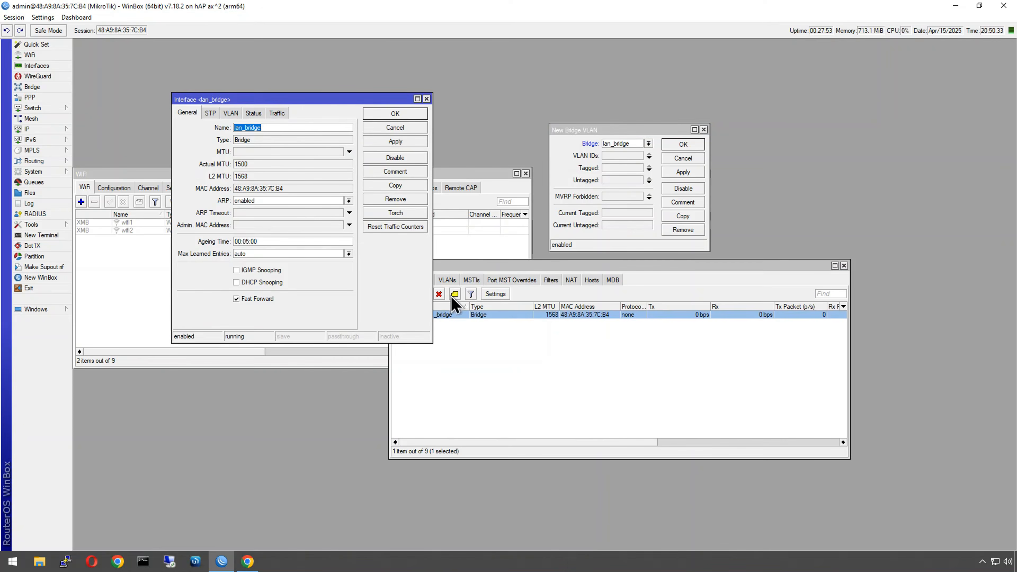
click(227, 112)
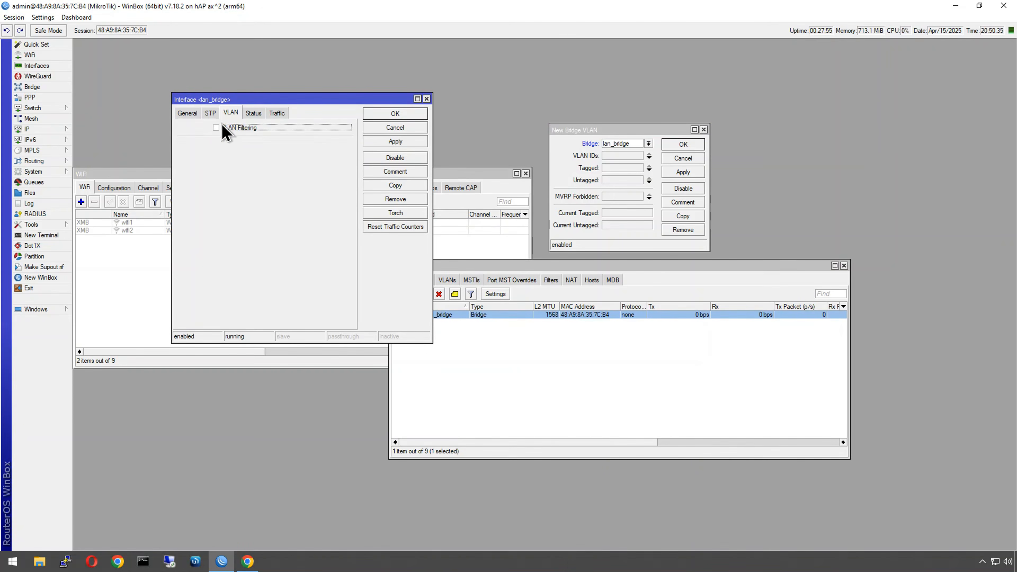
click(186, 114)
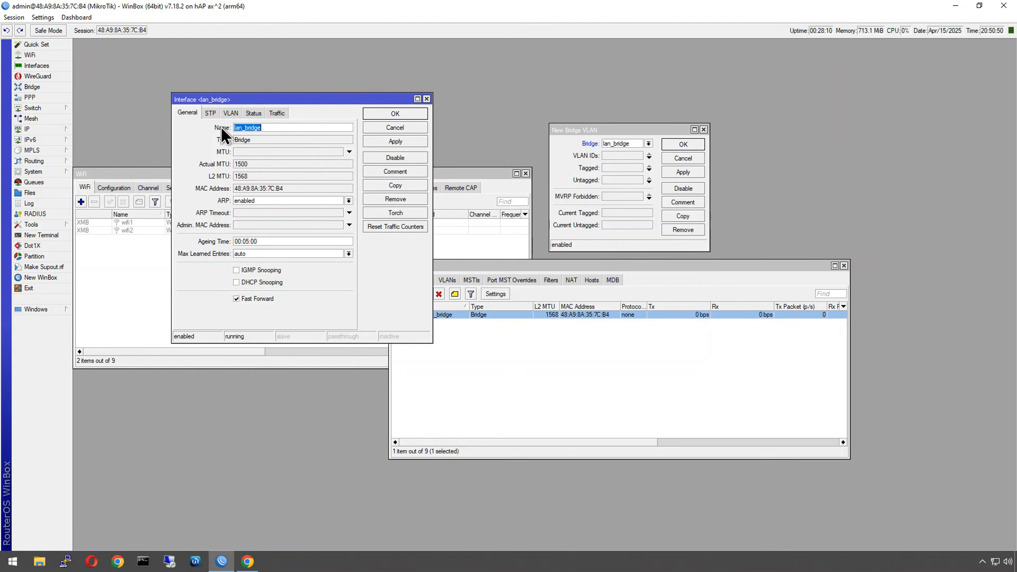
click(231, 114)
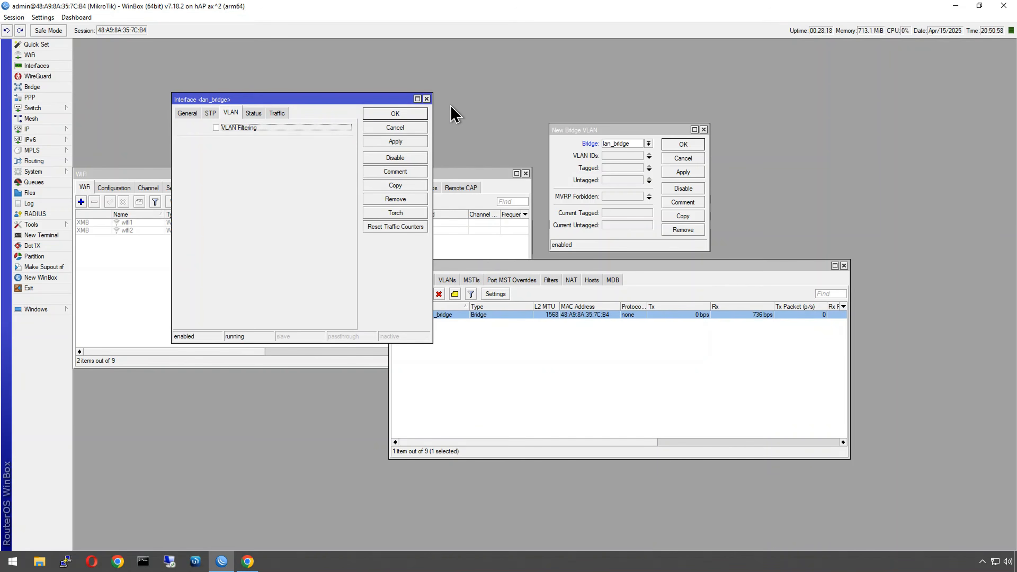
click(426, 99)
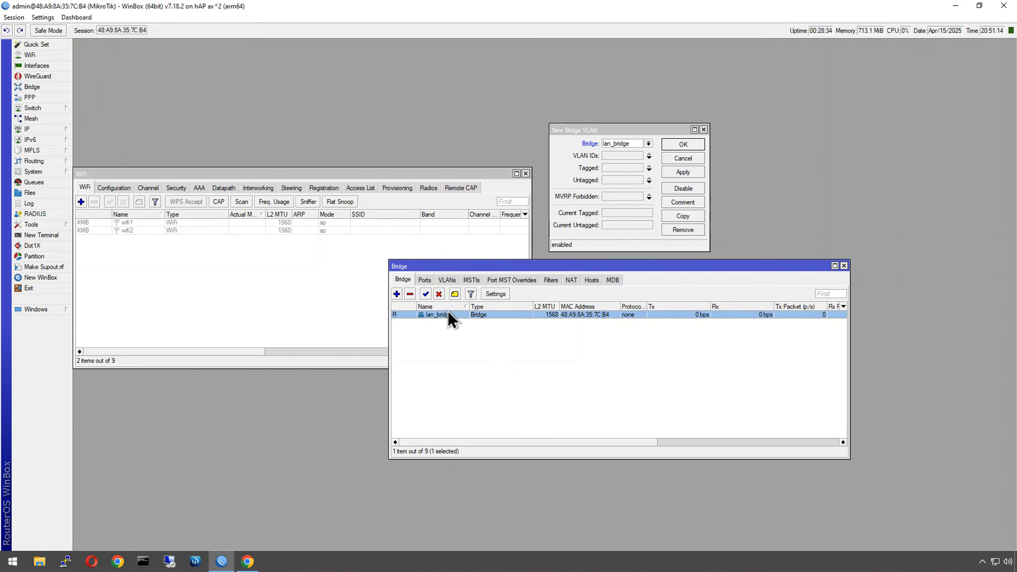
Step: Enter VLAN IDs 10, 20 and 30 in the new bridge VLAN entry
click(614, 155)
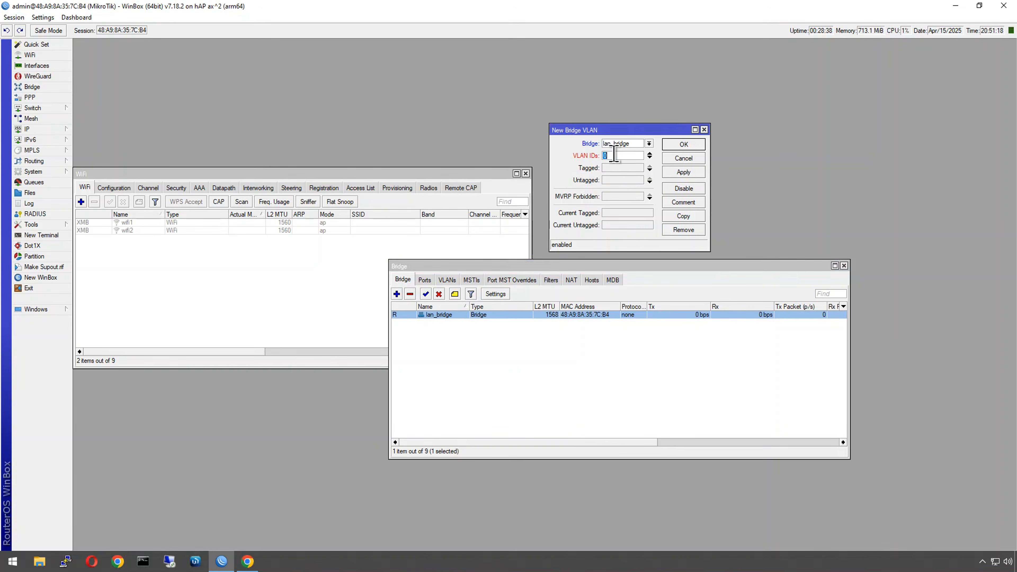
text(10)
click(649, 158)
text(200)
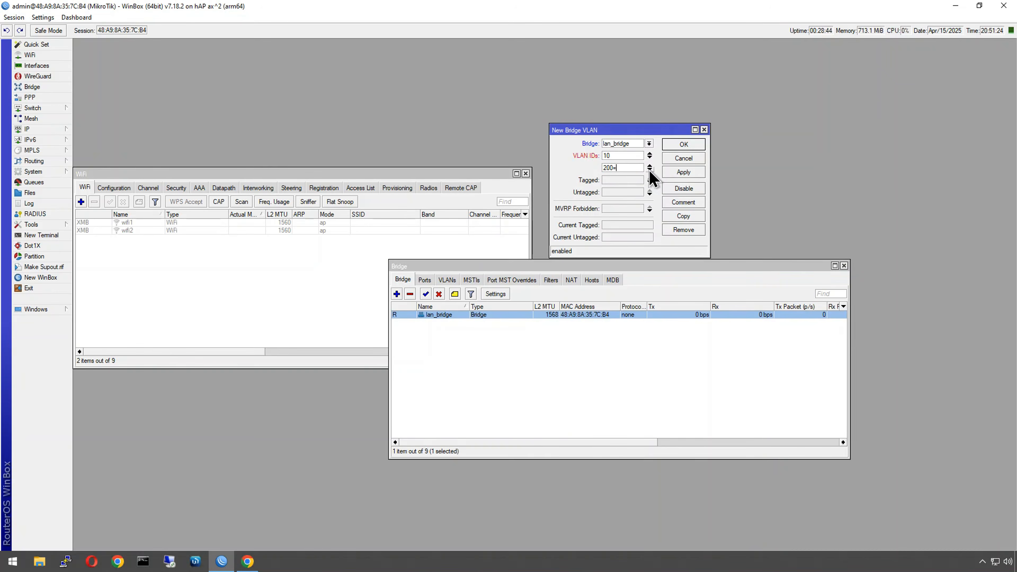
click(650, 171)
text(30)
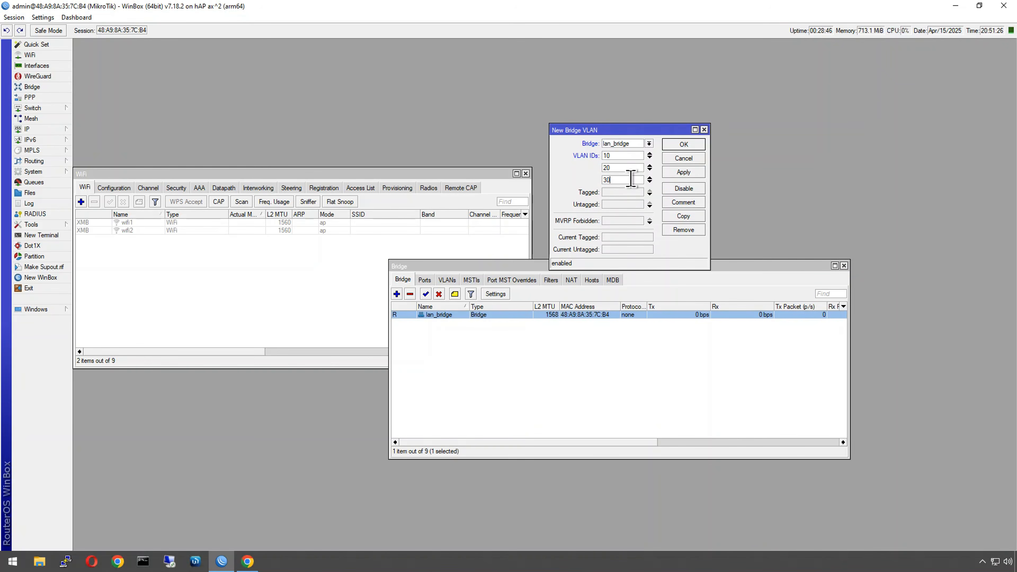
Step: Set ether5::CAP and lan_bridge as the tagged ports of the new bridge VLAN entry and save it
click(617, 193)
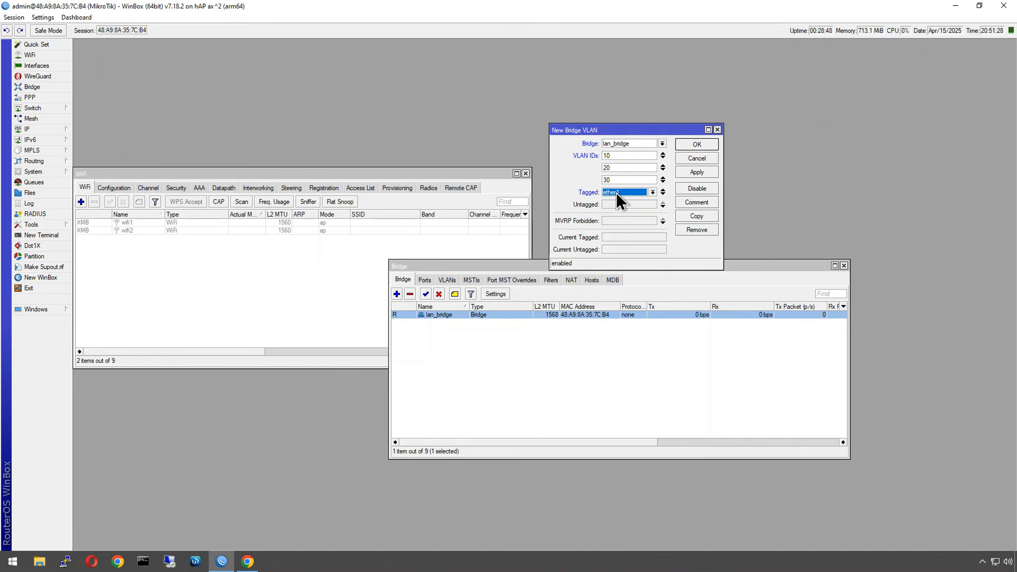
click(629, 193)
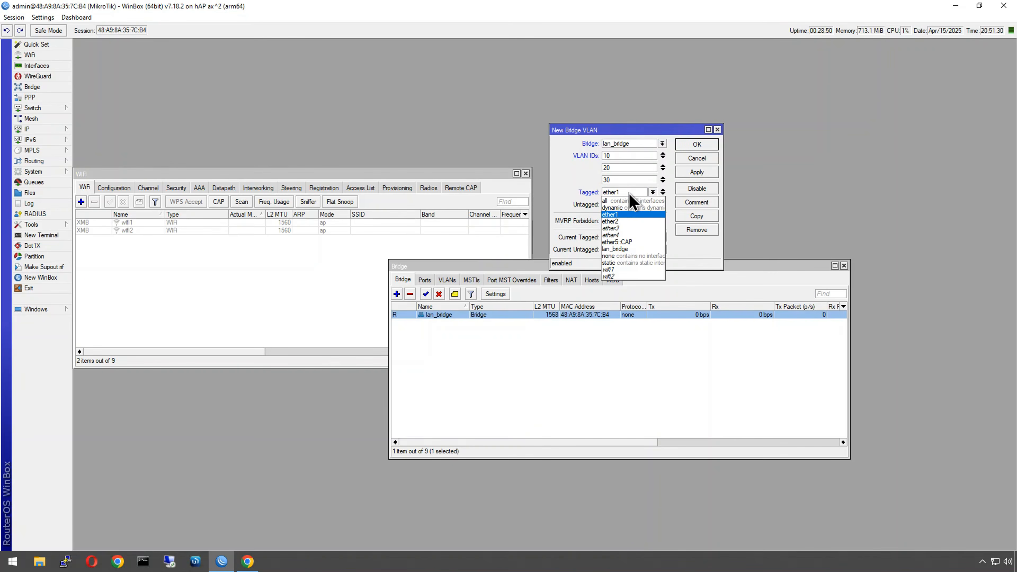
click(630, 242)
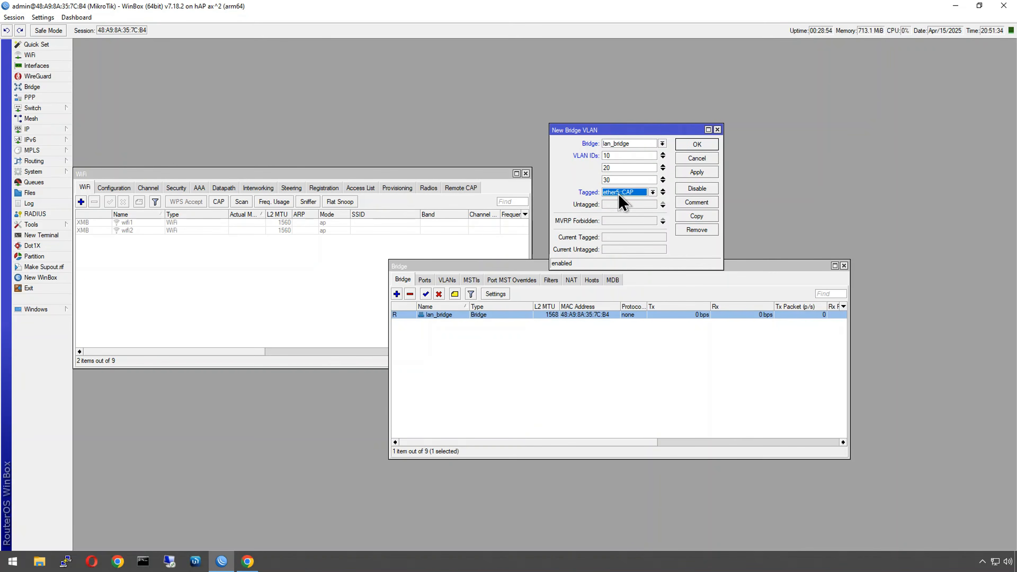
click(664, 194)
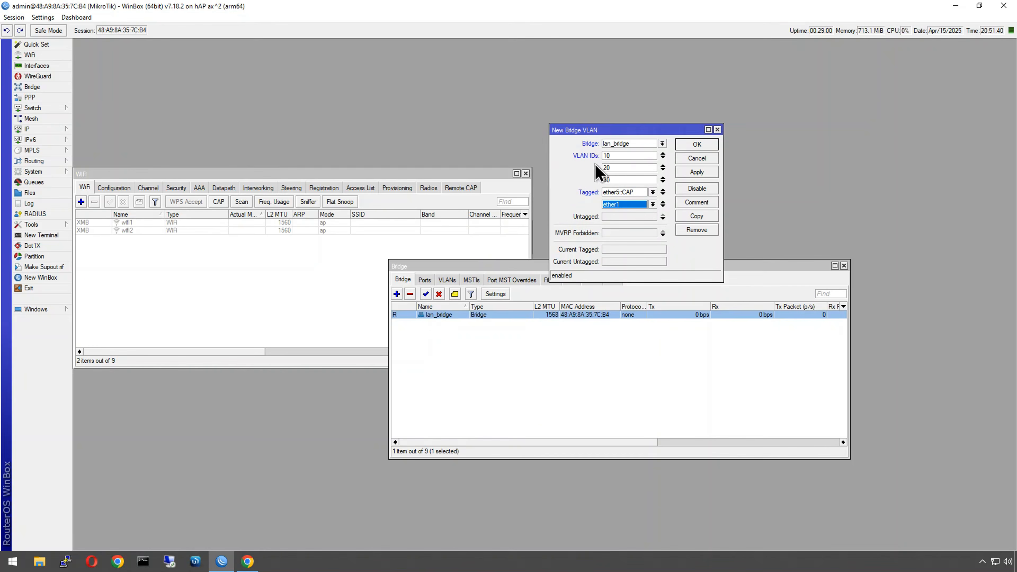
click(652, 205)
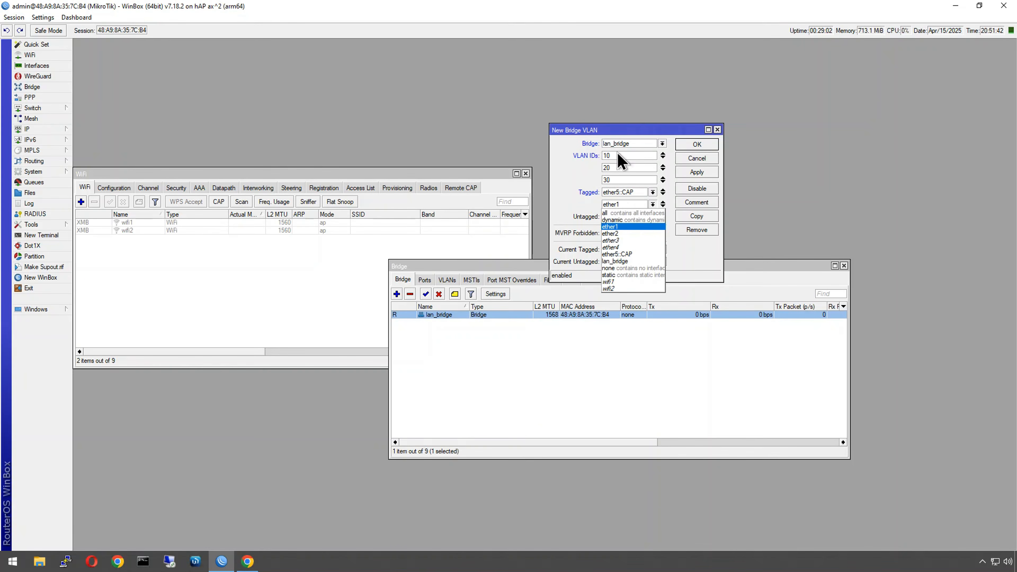
click(627, 261)
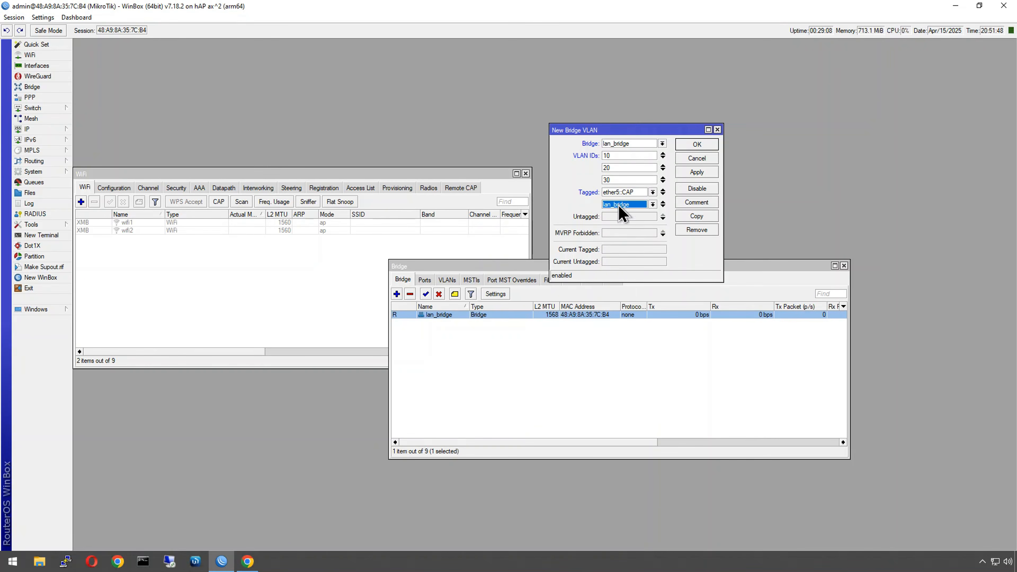
click(695, 145)
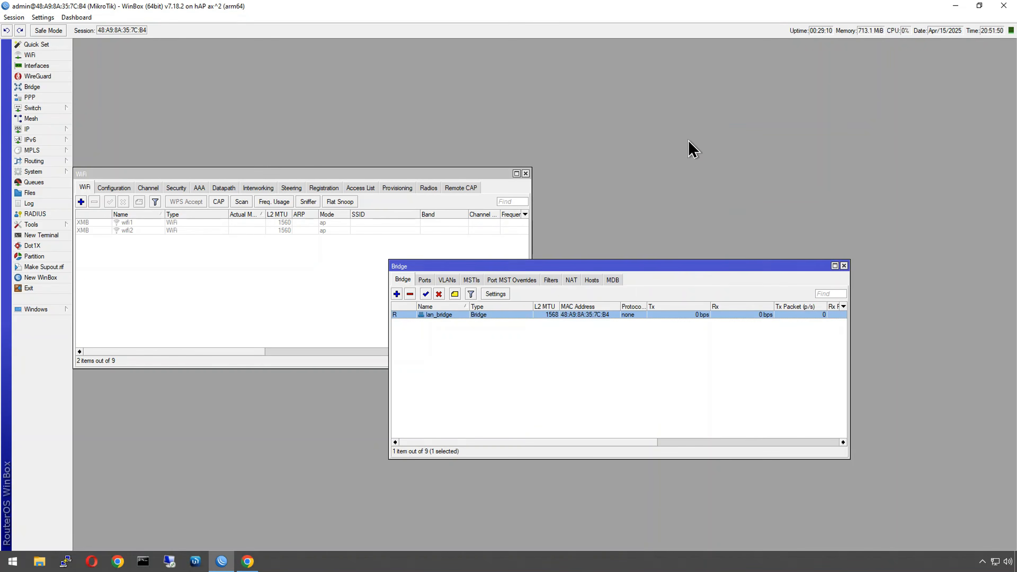
Step: Set the frame types of the ether5::CAP bridge port to admit only VLAN tagged and save it
click(424, 281)
click(433, 315)
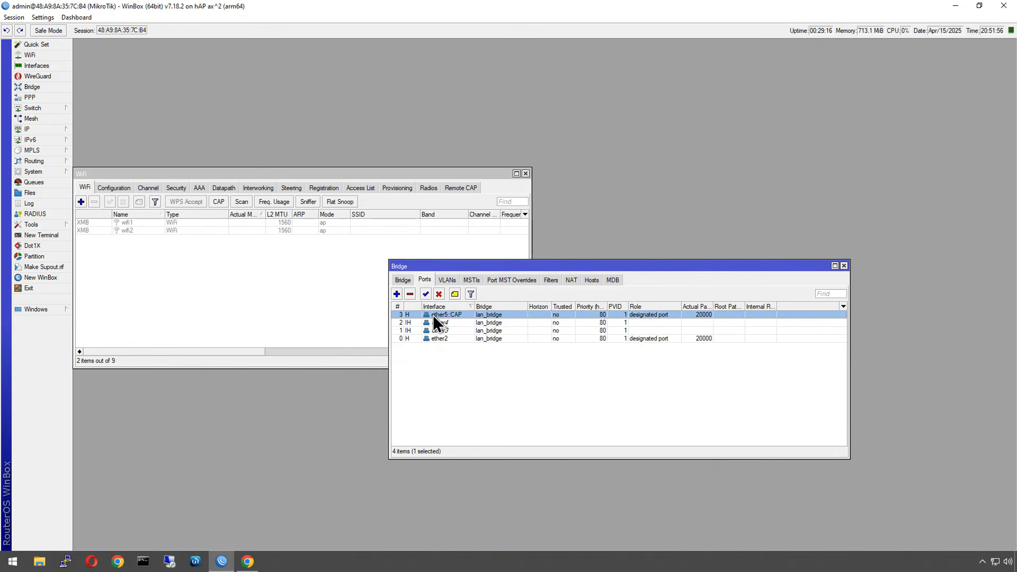
double_click(432, 315)
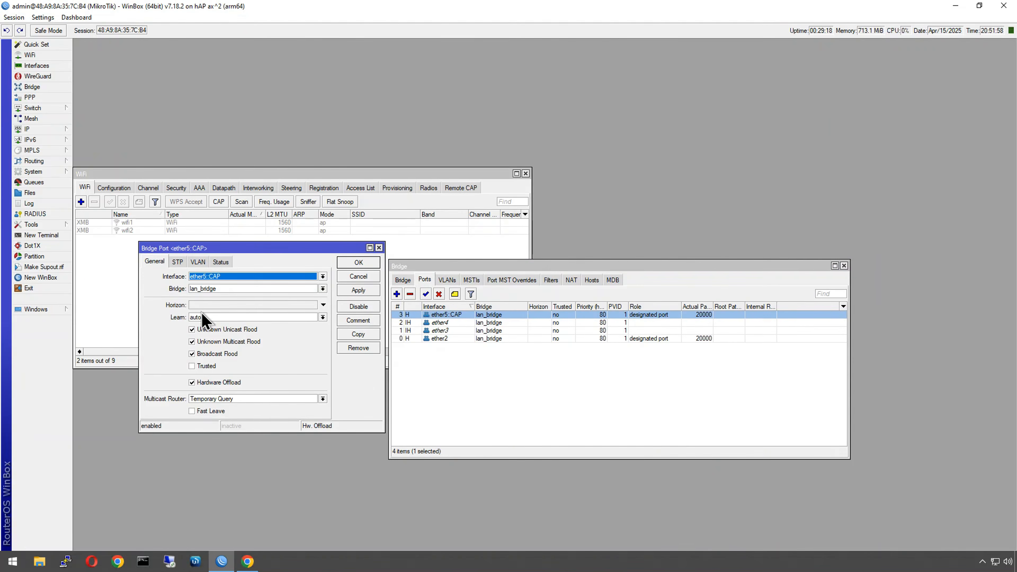
click(198, 261)
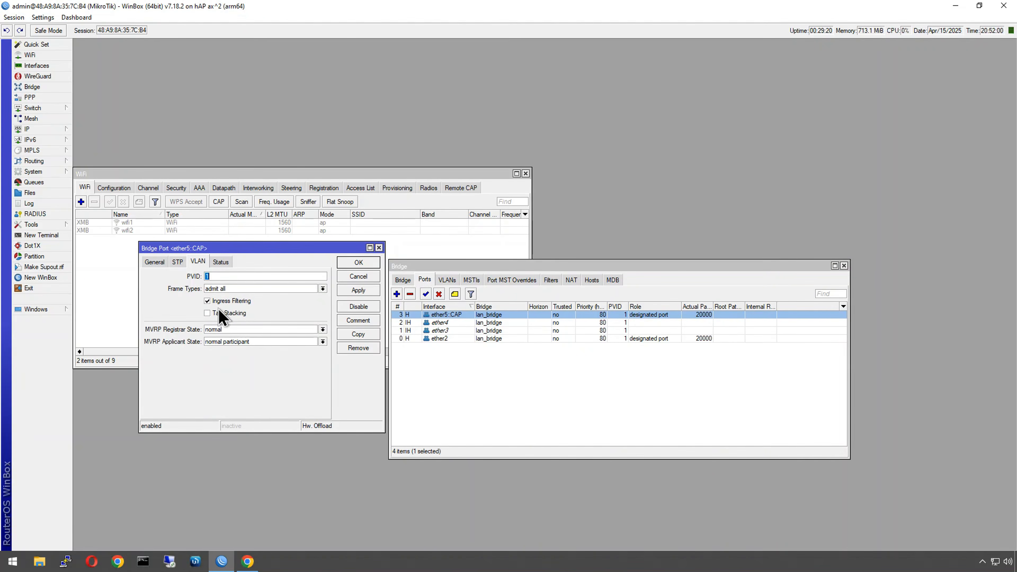
click(216, 289)
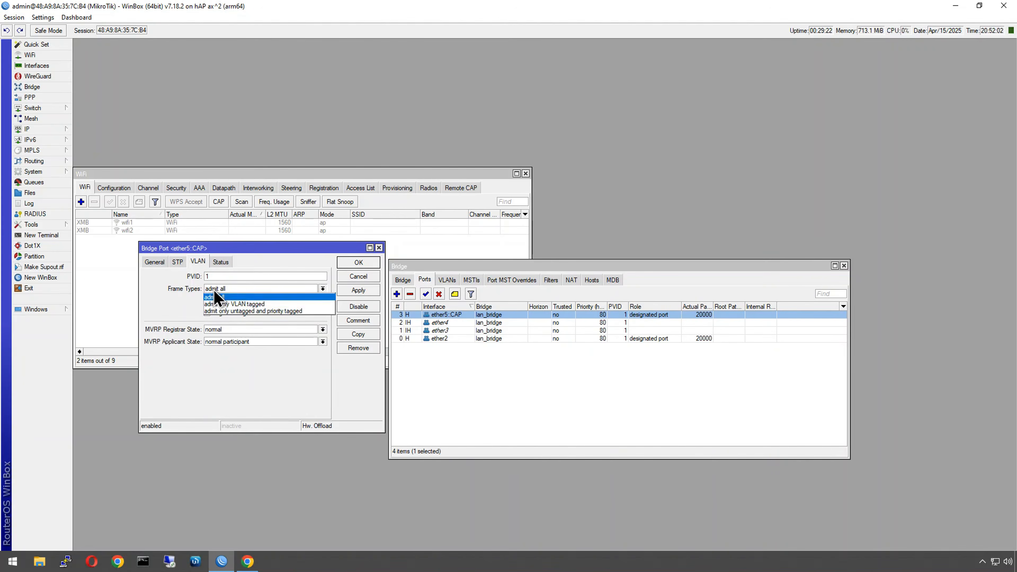
click(249, 305)
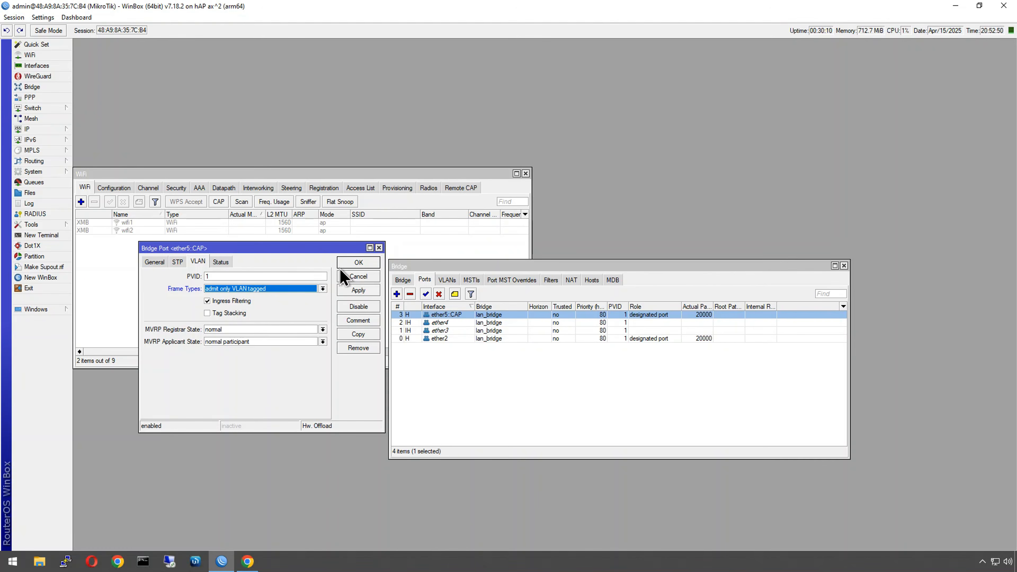
click(357, 262)
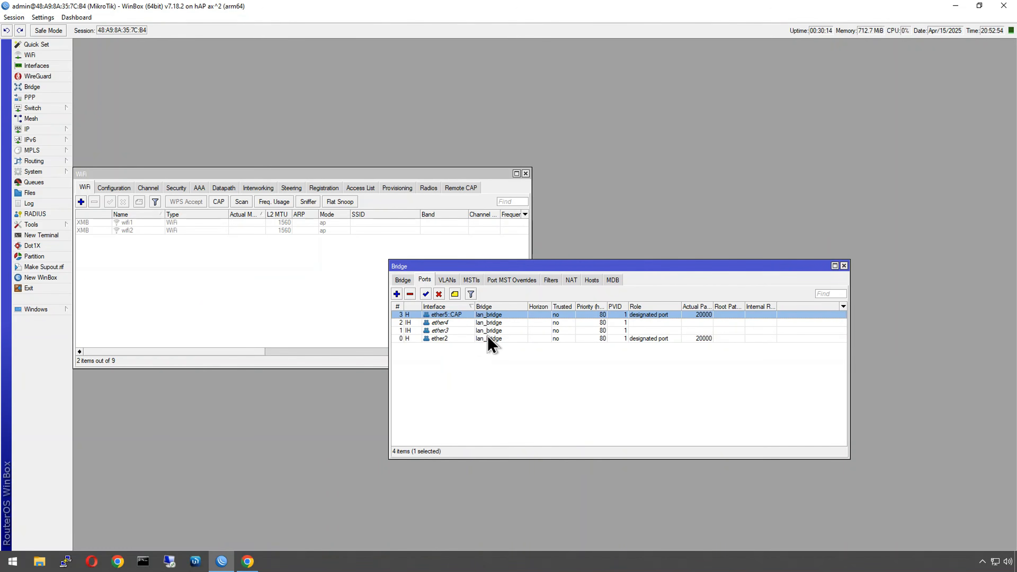
Step: Set the PVID of the ether2 bridge port to 10, keep its frame types at admit all and save it
double_click(441, 339)
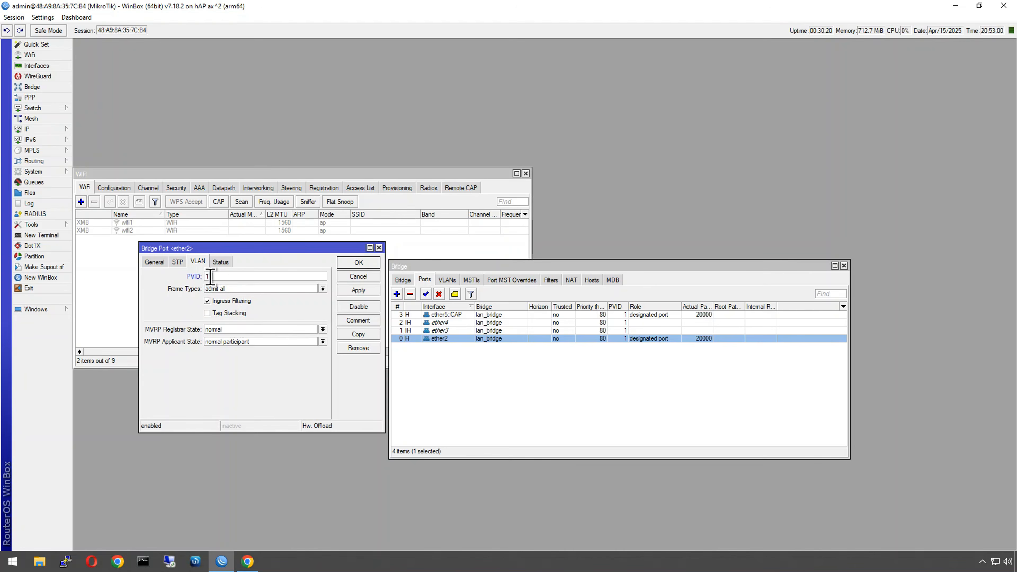
text(0)
click(236, 290)
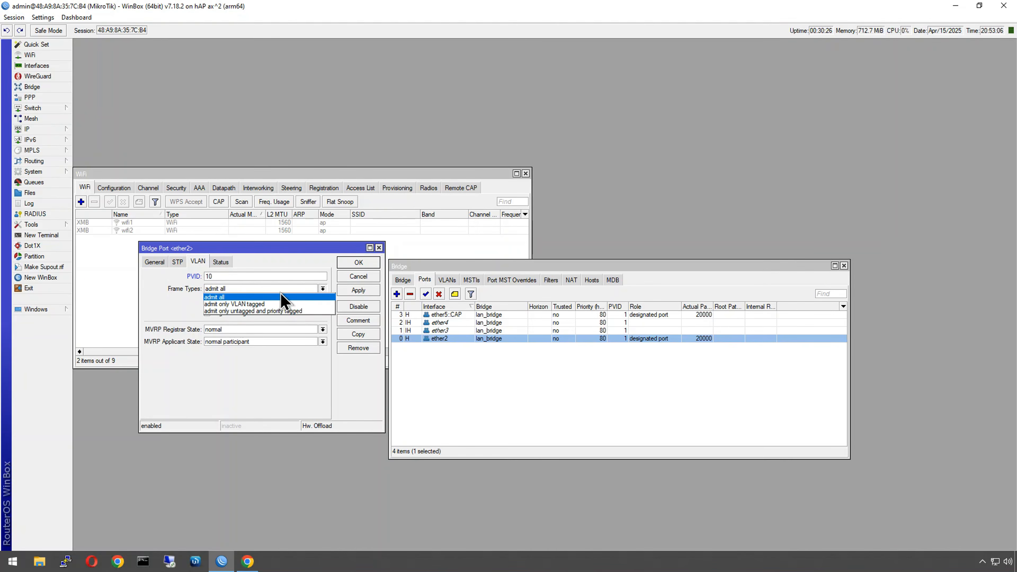
click(257, 297)
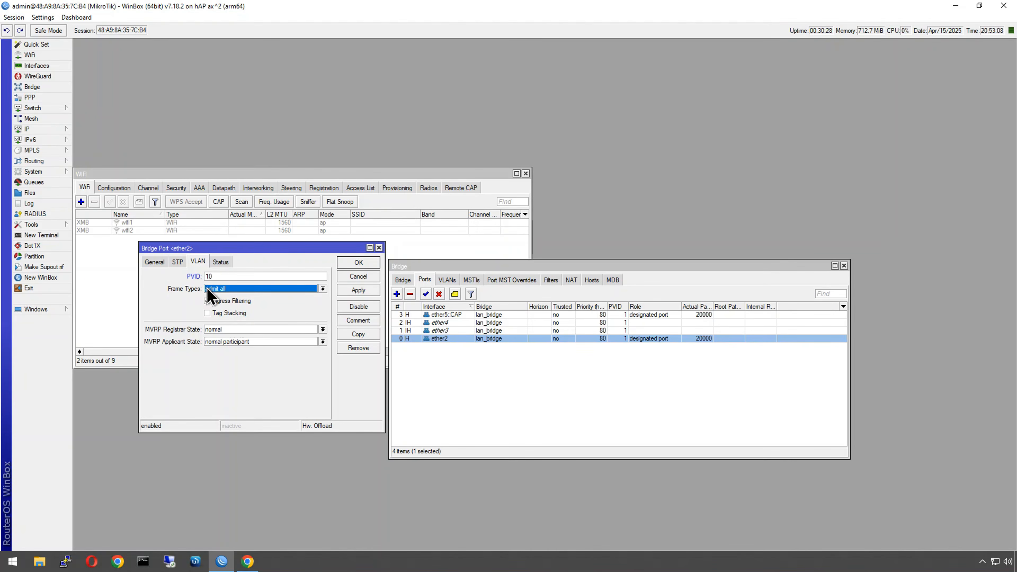
click(207, 276)
text(1)
click(347, 265)
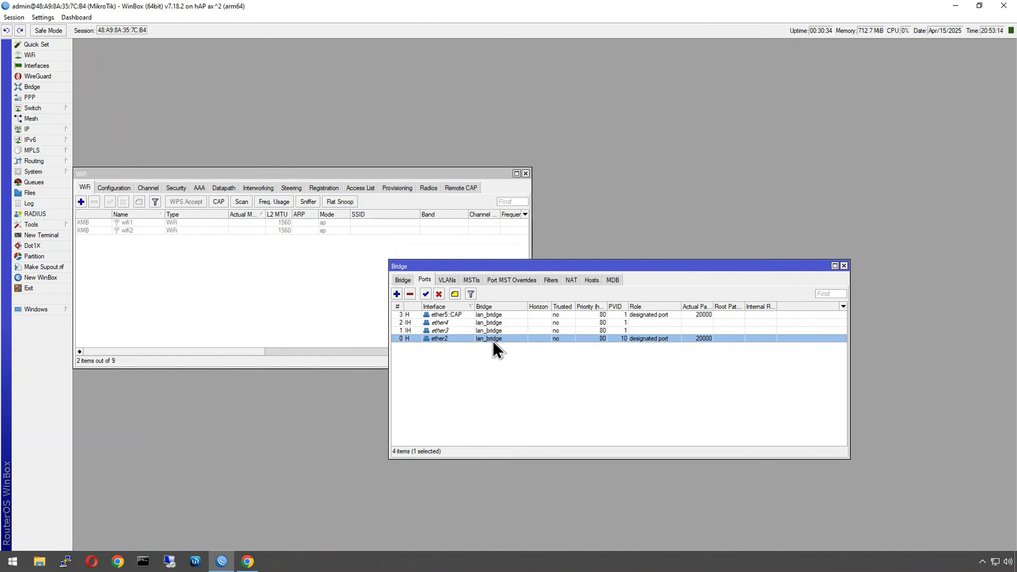
click(447, 280)
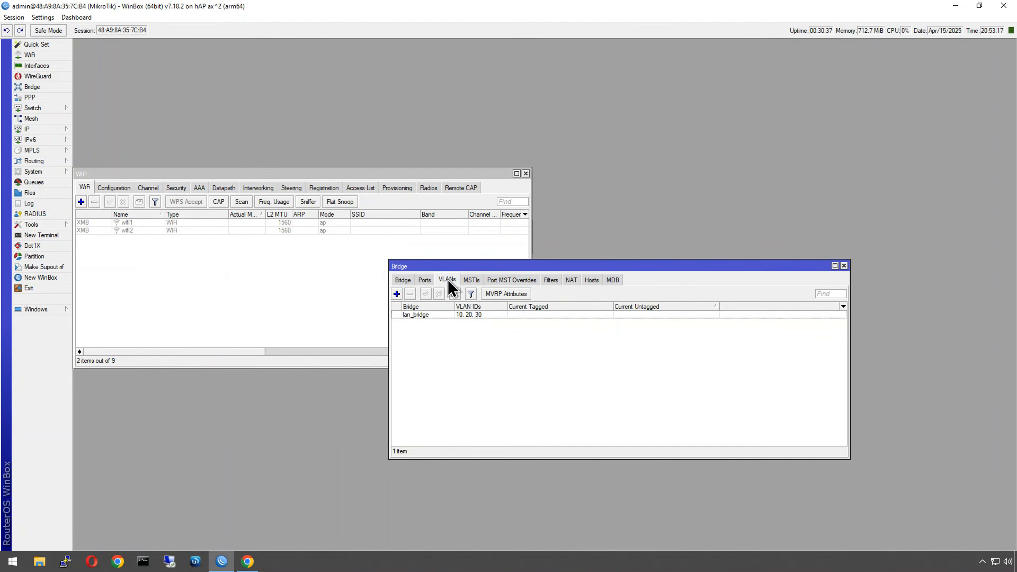
double_click(426, 315)
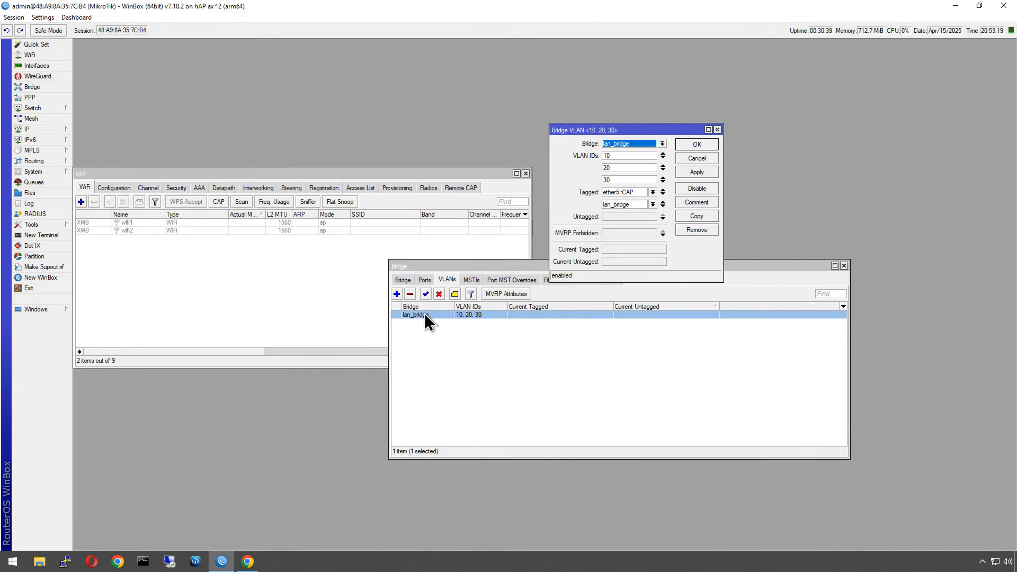
click(622, 217)
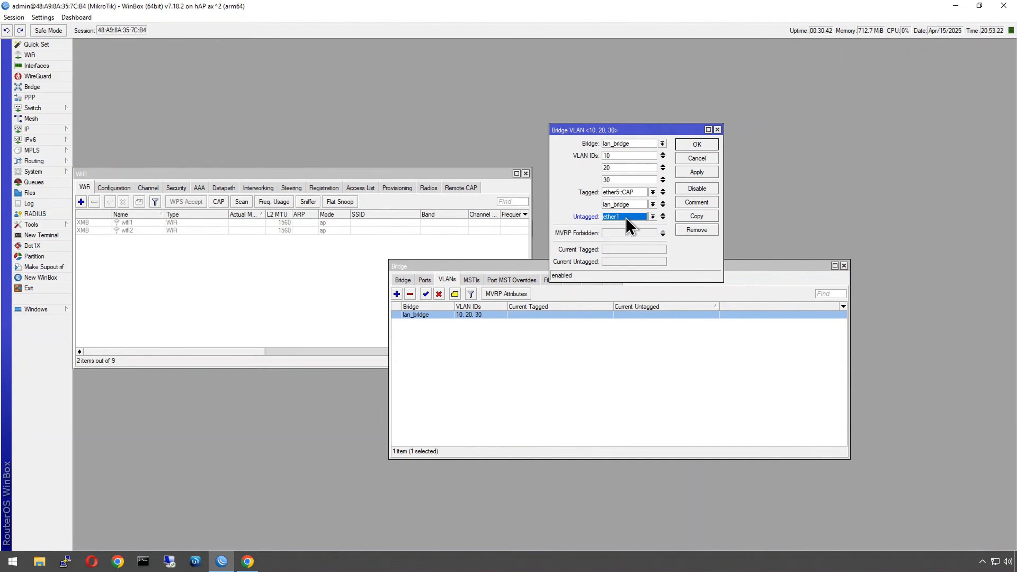
click(624, 217)
click(625, 246)
click(663, 215)
click(717, 130)
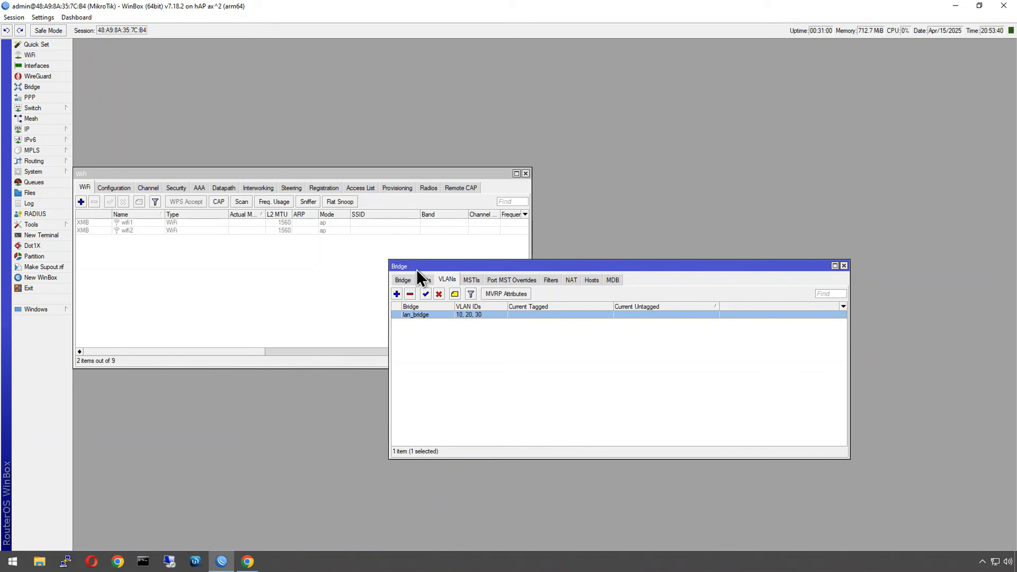
Step: Create a VLAN interface named vlan10::MGMT with VLAN ID 10 on lan_bridge and save it
drag(416, 267, 570, 177)
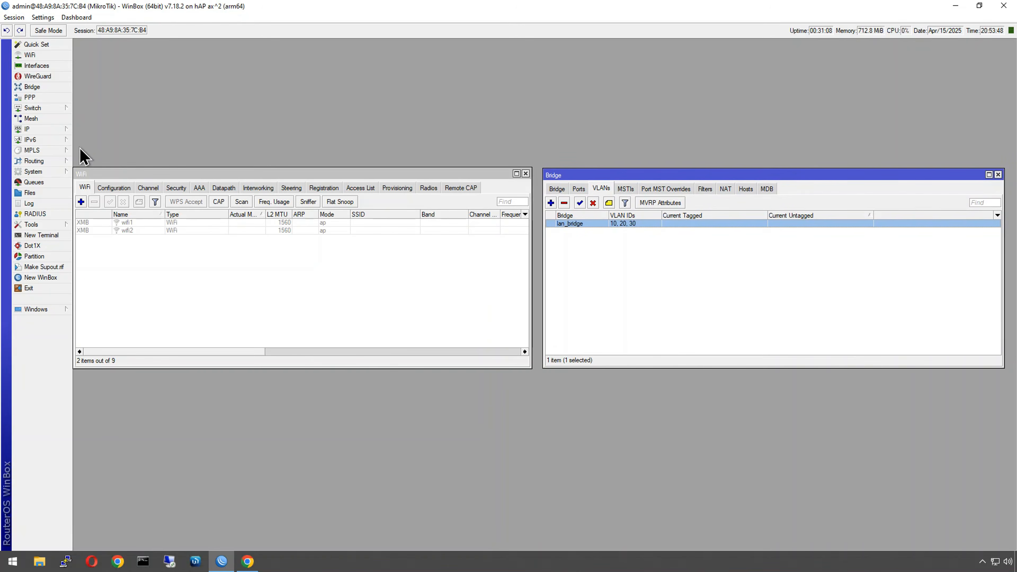
click(556, 190)
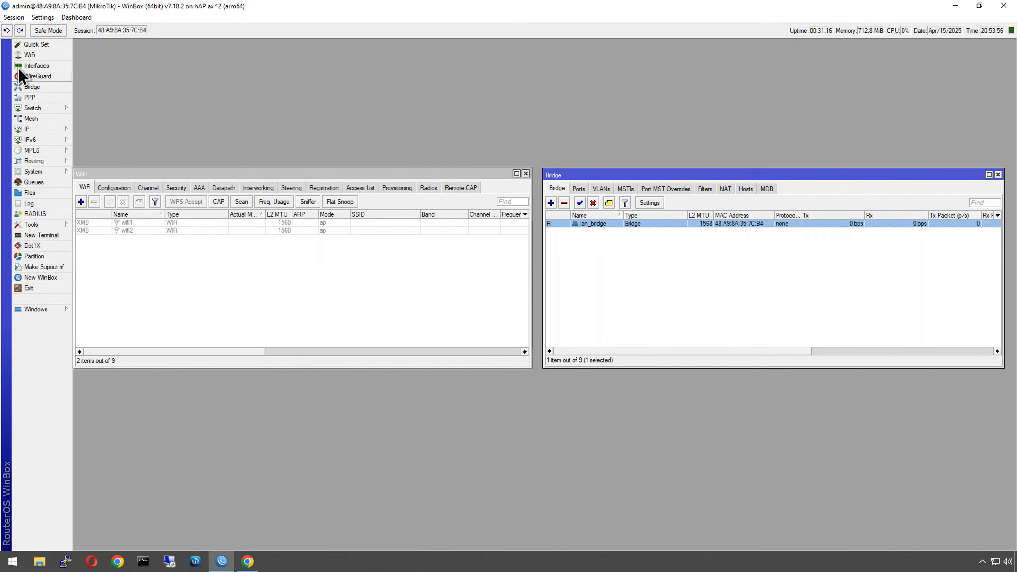
click(44, 66)
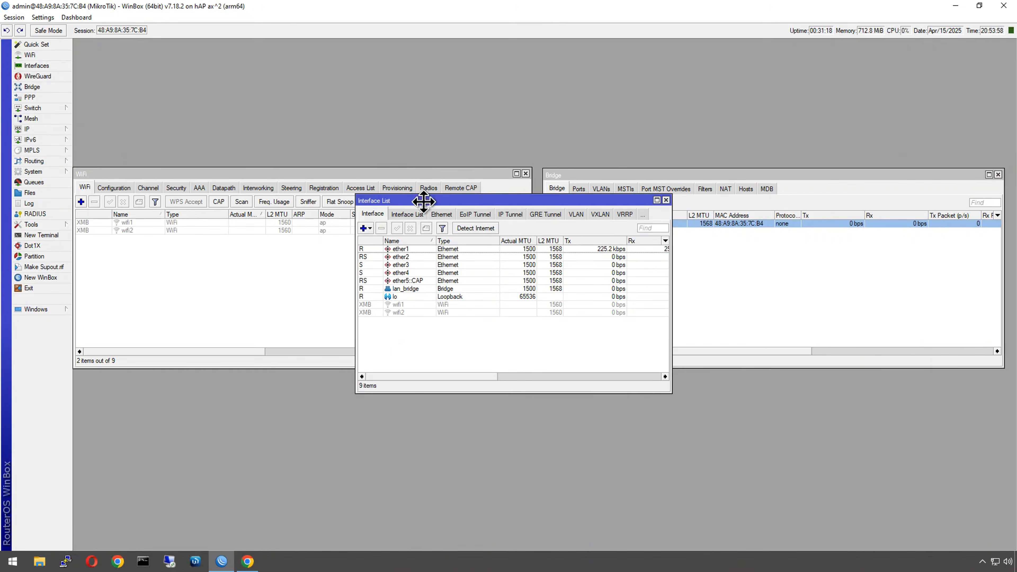
drag(423, 200, 279, 278)
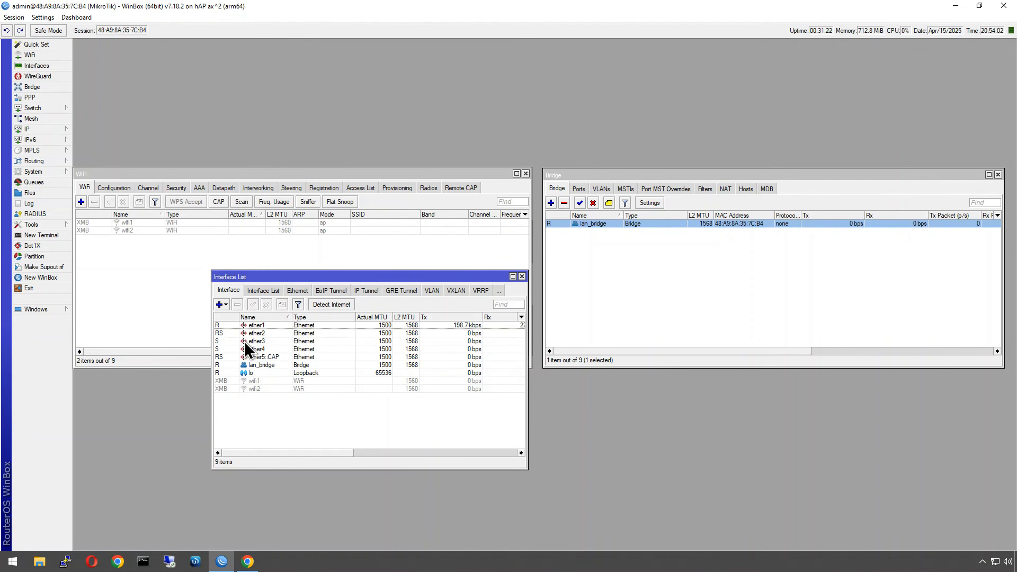
click(223, 306)
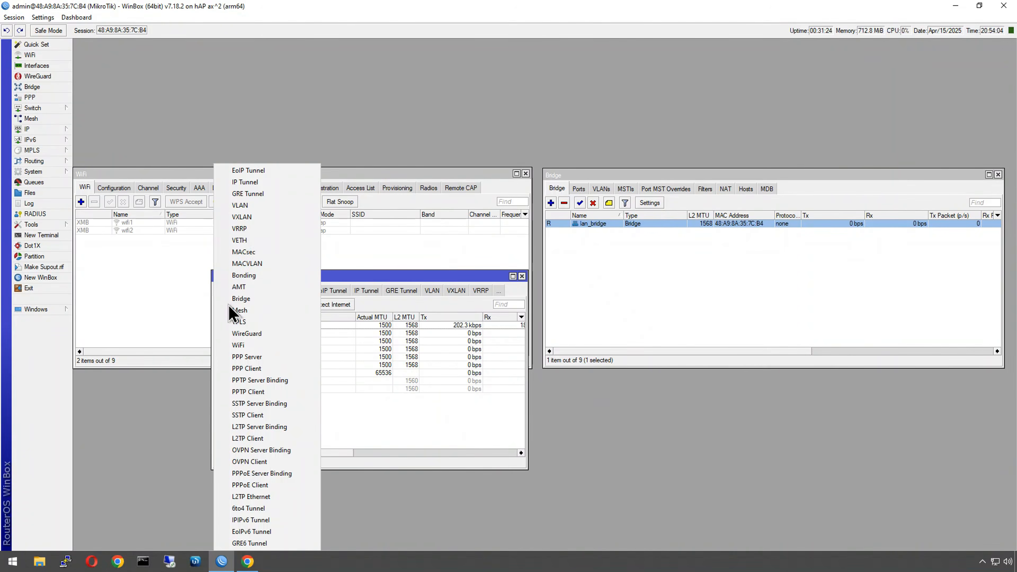
click(243, 205)
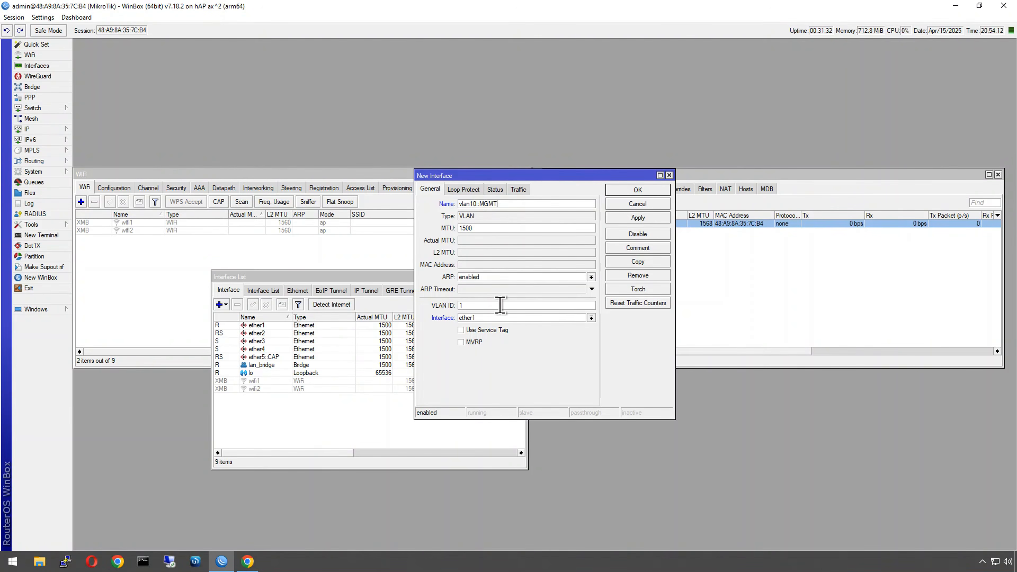
text(0)
click(480, 319)
click(483, 361)
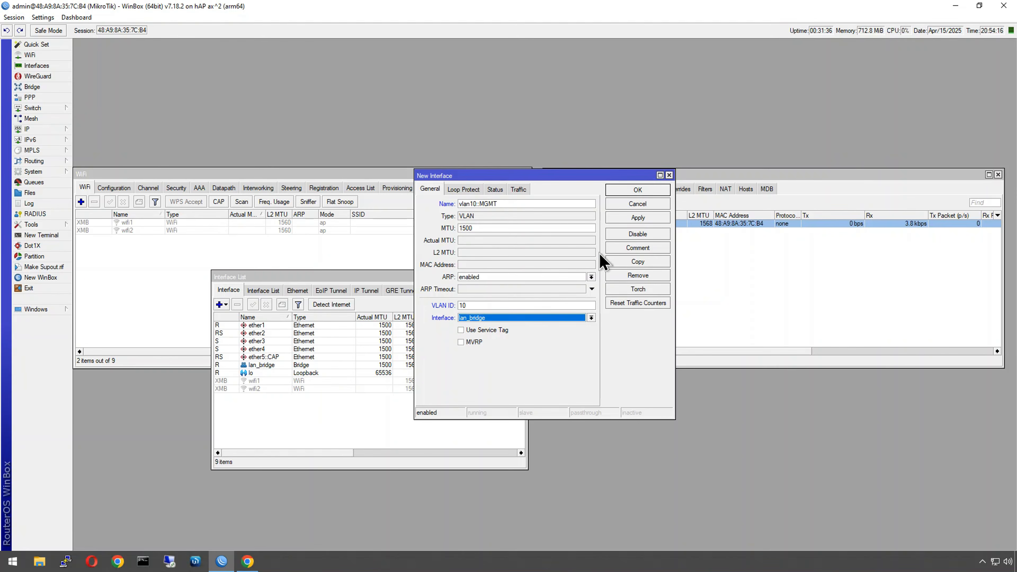
click(638, 190)
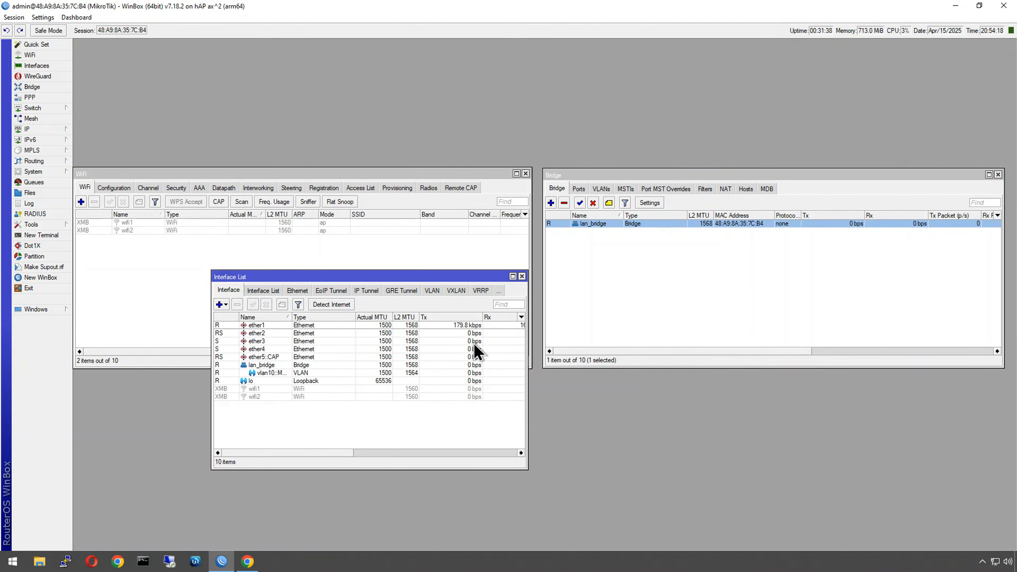
Step: Copy the vlan10::MGMT interface as vlan20::CORP with VLAN ID 20 and save it
drag(292, 315, 327, 315)
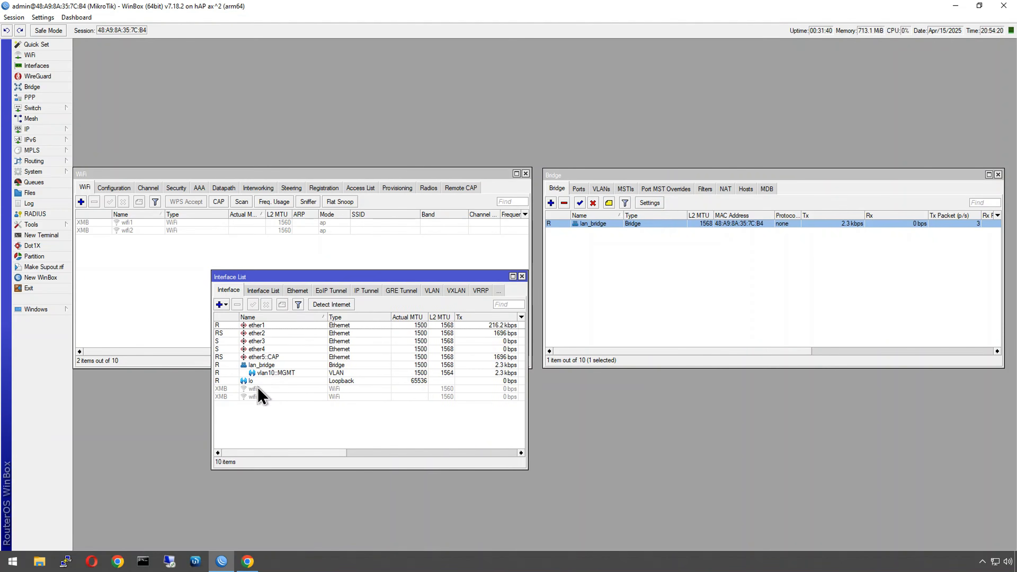
click(258, 374)
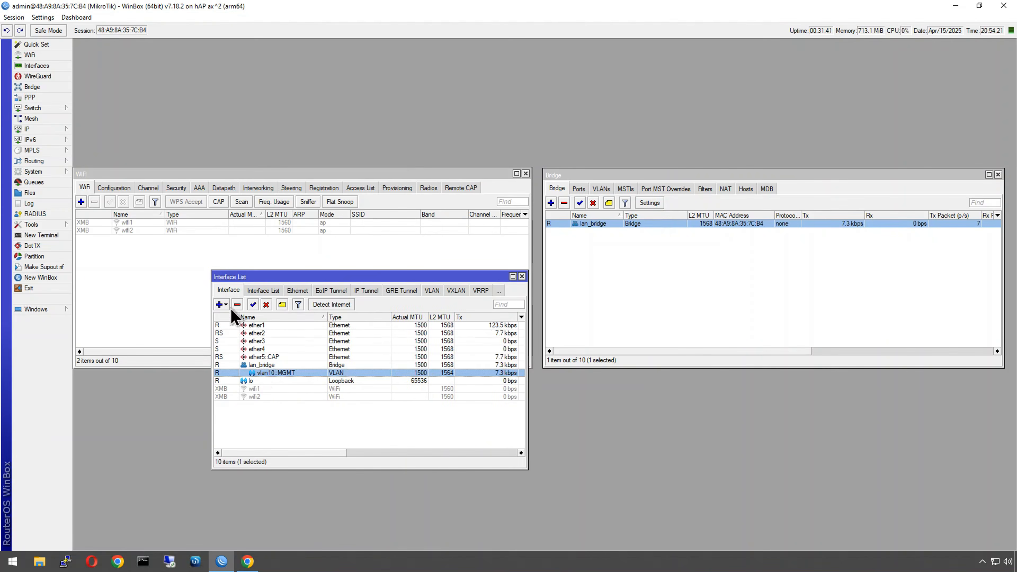
double_click(271, 374)
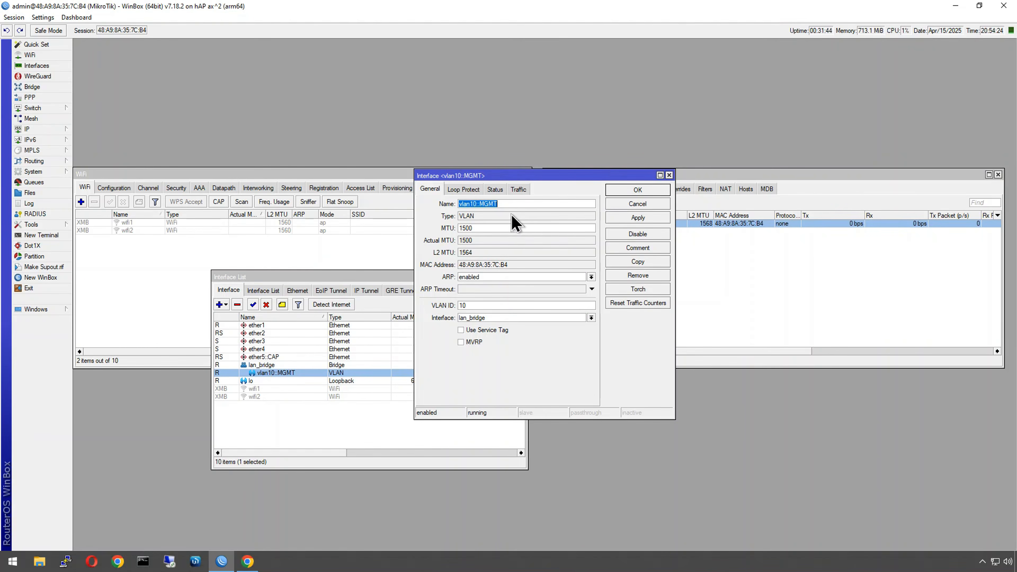
click(619, 264)
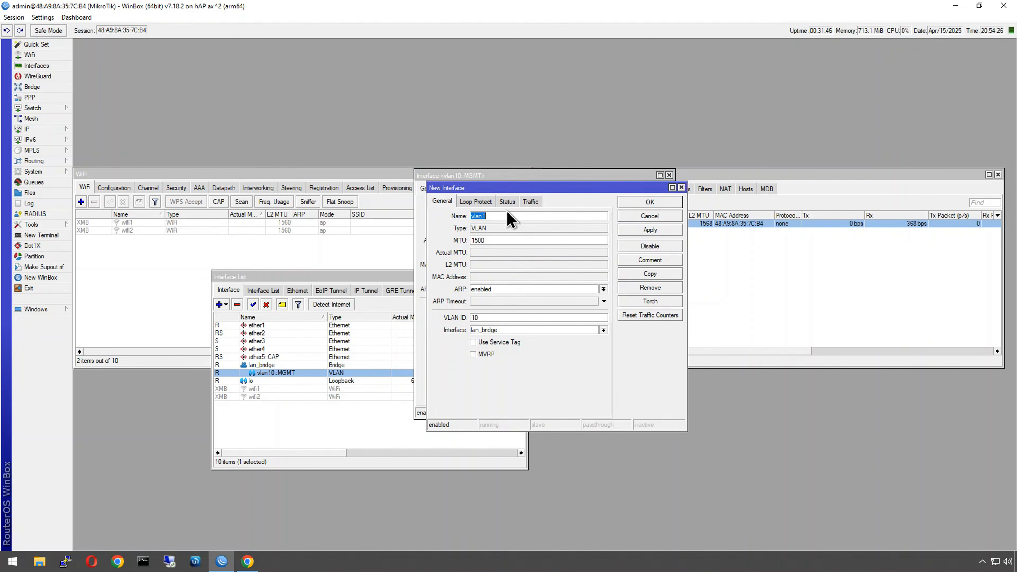
click(503, 216)
click(485, 317)
text(20)
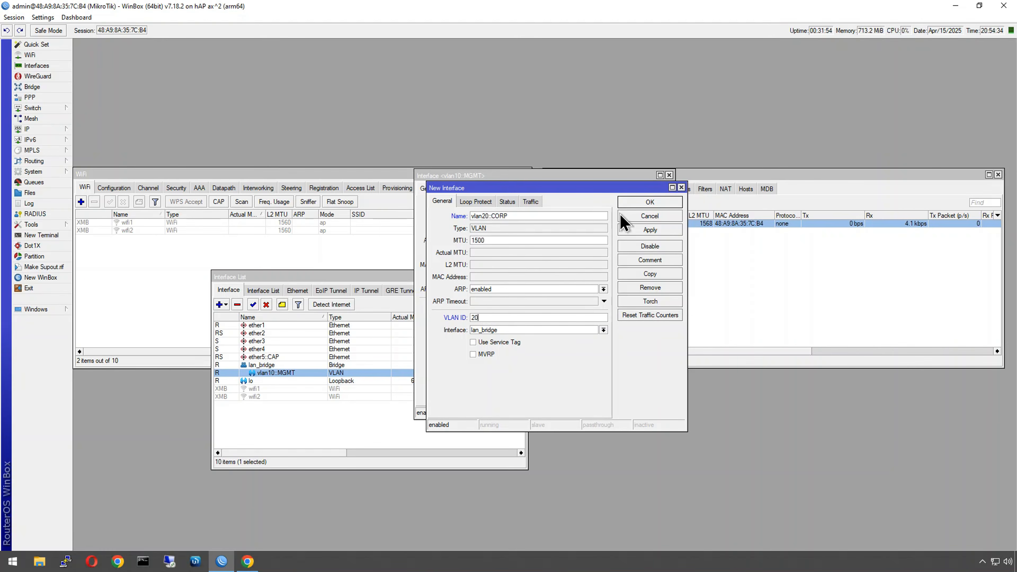
click(623, 203)
Step: Copy the vlan10::MGMT interface as vlan30::GUEST with VLAN ID 30, save it and close the source interface
click(621, 262)
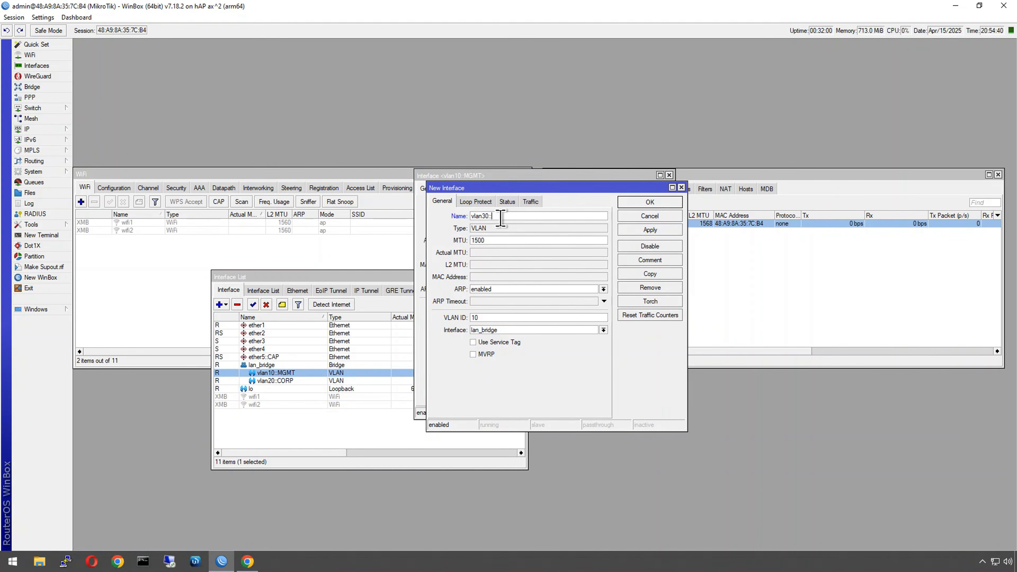
double_click(476, 317)
text(30)
click(650, 203)
click(659, 190)
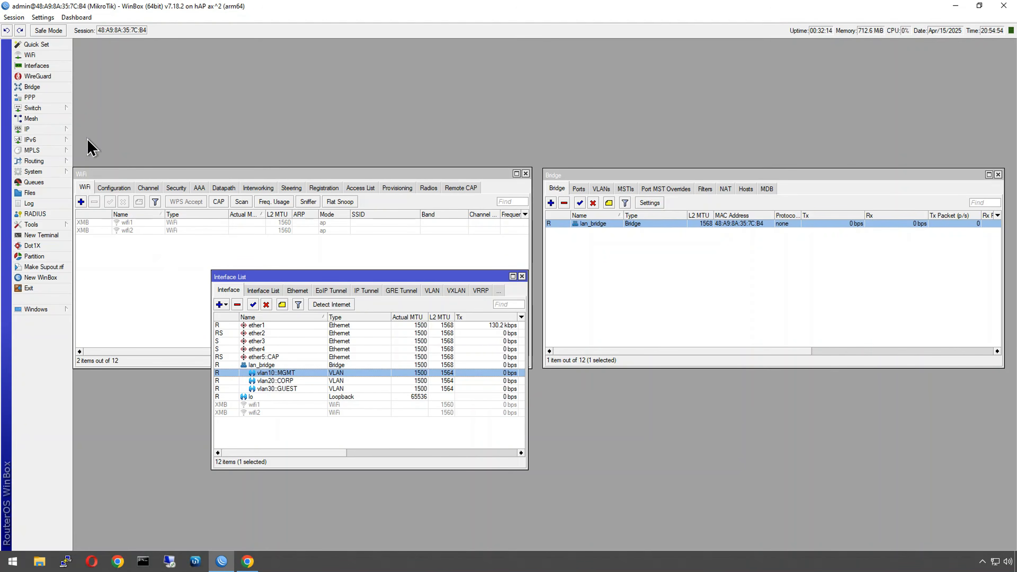
Step: Add the IP address 10.0.10.1/24 to the vlan10::MGMT interface and apply it
click(48, 130)
click(136, 141)
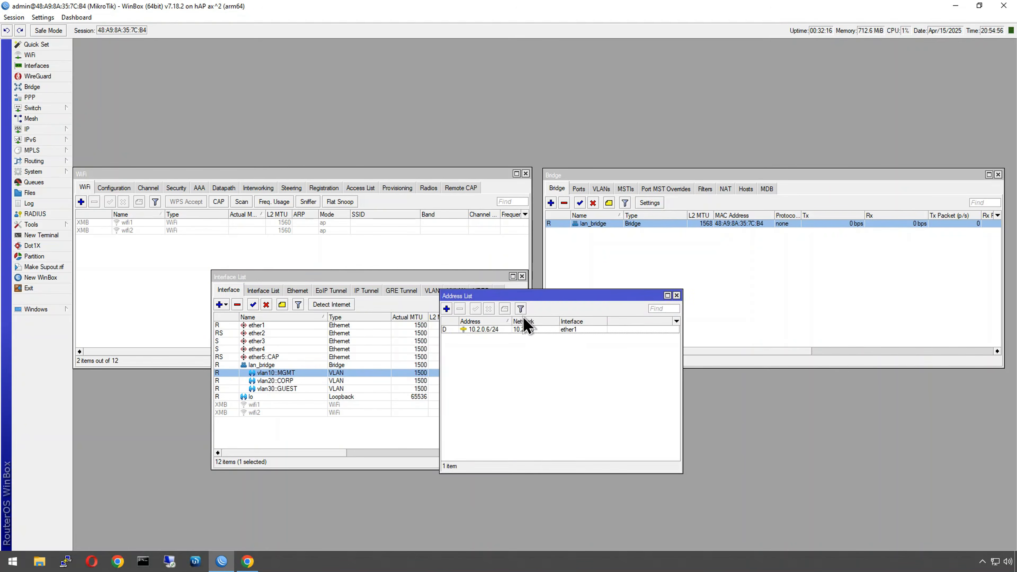
drag(517, 297, 607, 300)
click(535, 311)
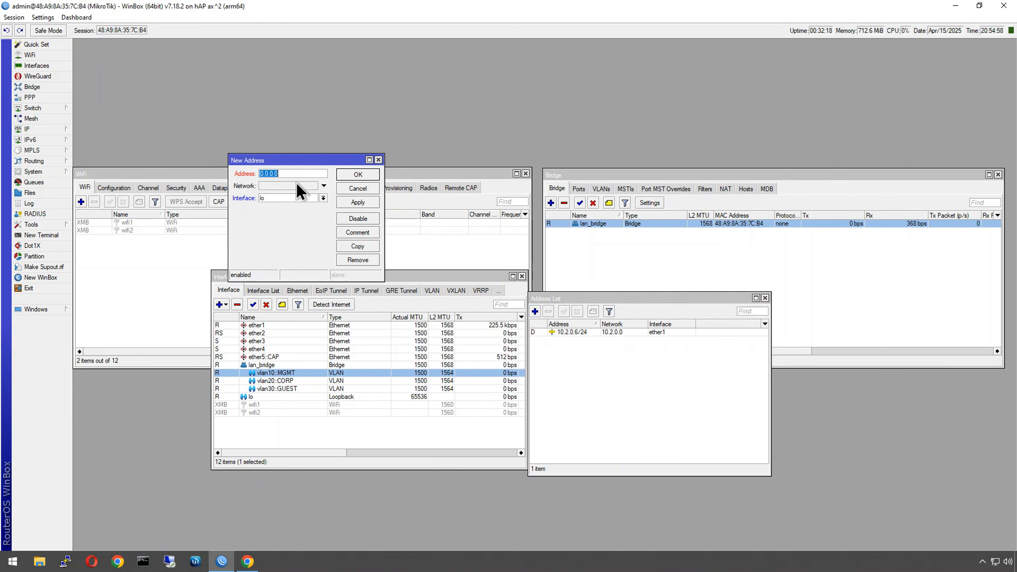
text(10.0.10.1/2)
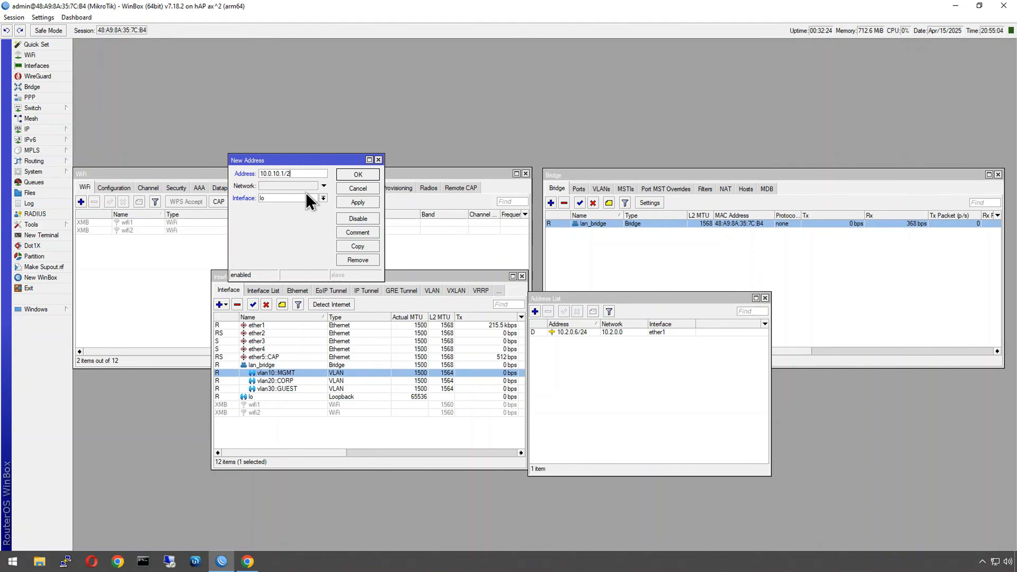
text(4)
click(323, 198)
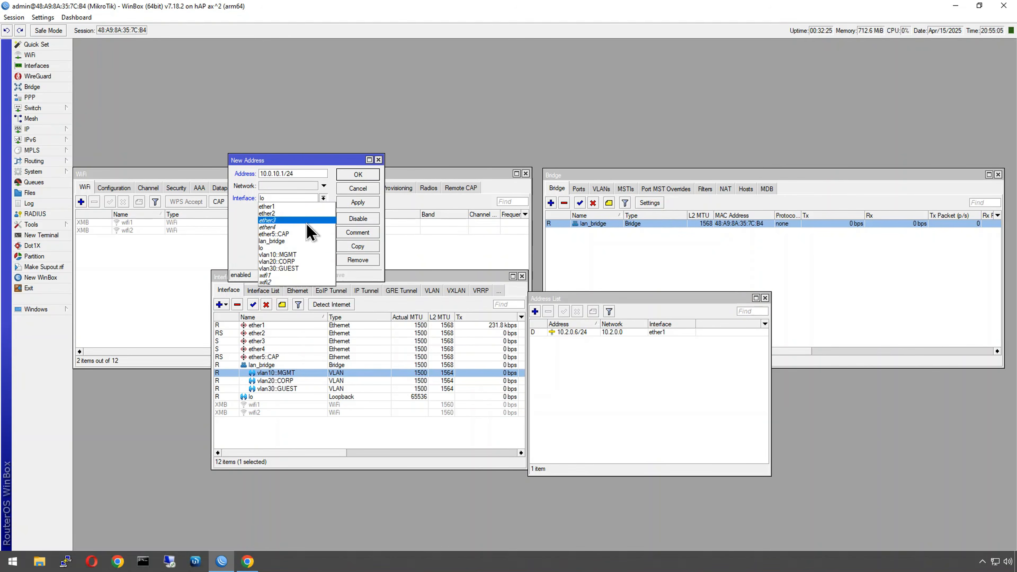
click(298, 256)
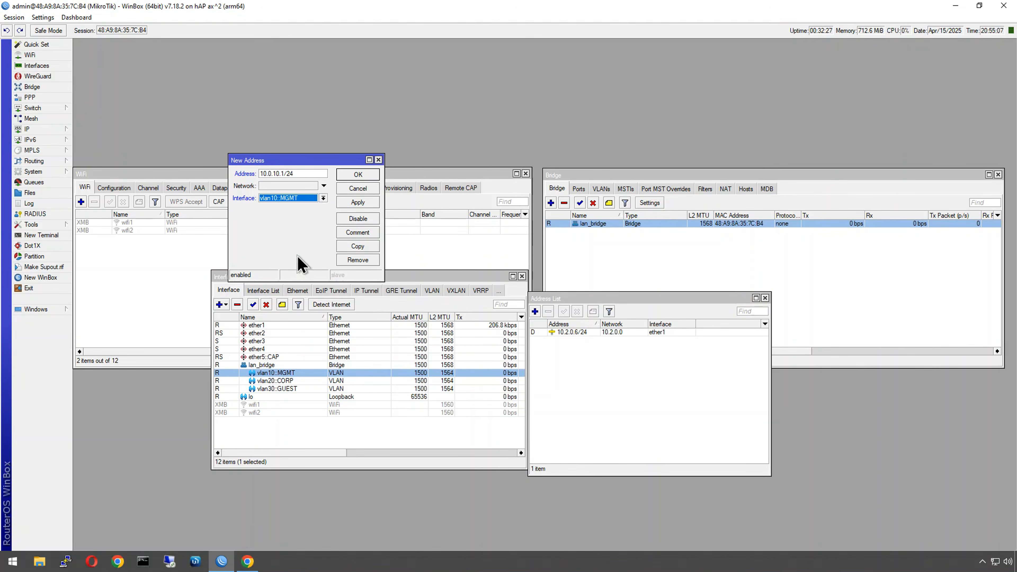
click(353, 204)
Step: Copy the vlan10::MGMT address entry as 10.0.20.1/24 on vlan20::CORP, clearing the copied network value, and save it
click(357, 243)
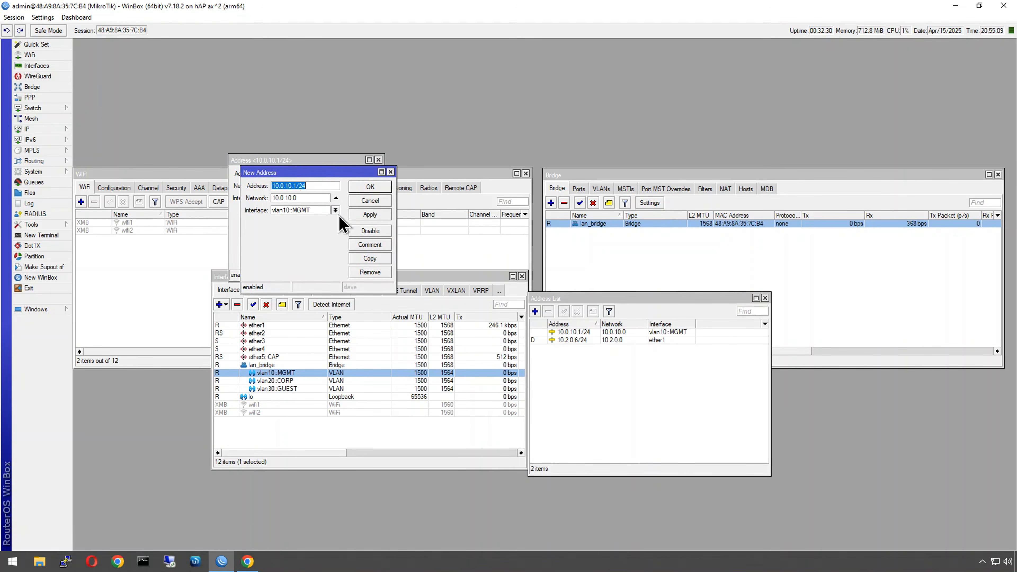
click(289, 186)
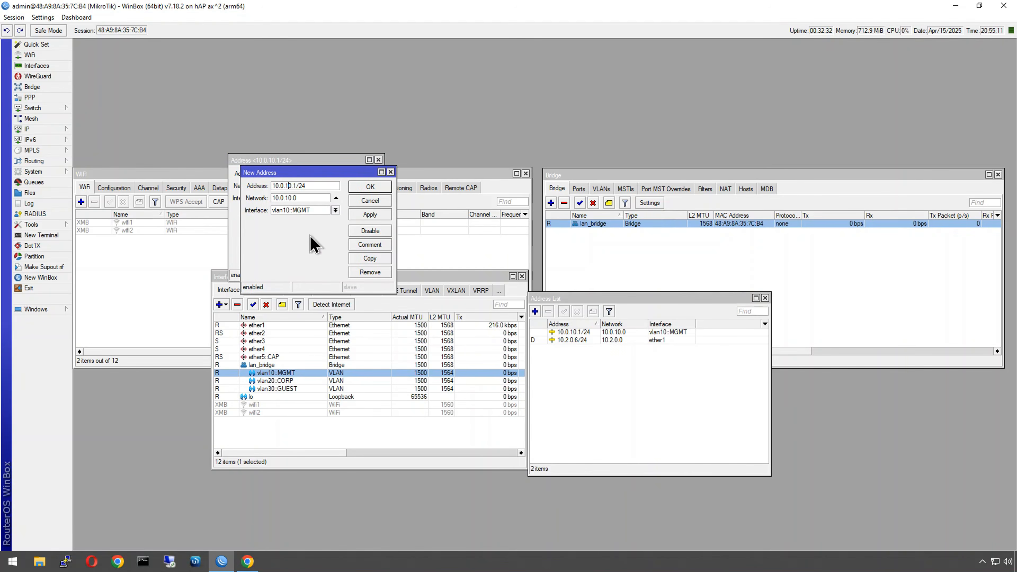
key(BackSpace)
text(2)
click(308, 211)
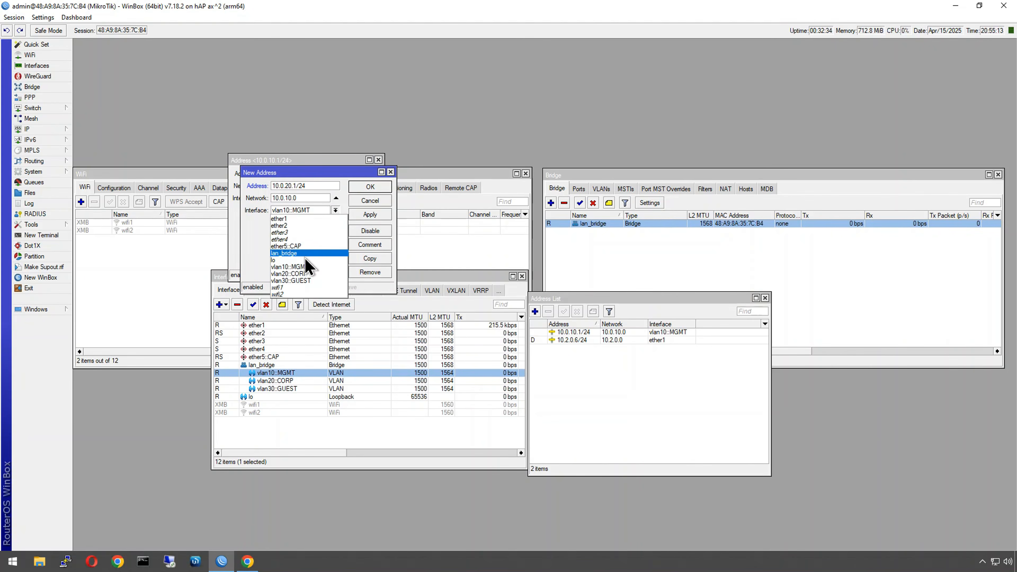
click(311, 273)
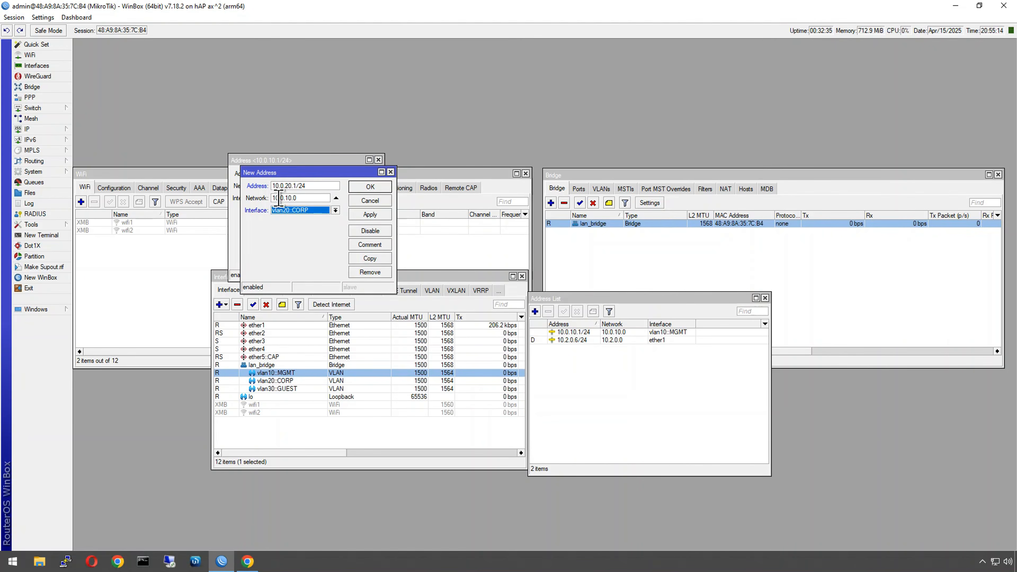
click(335, 200)
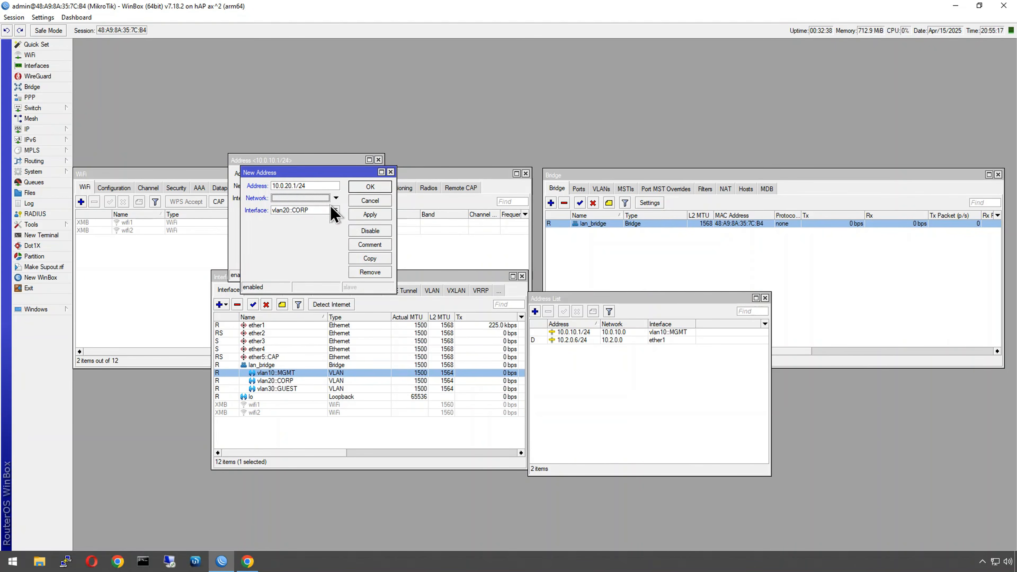
click(365, 218)
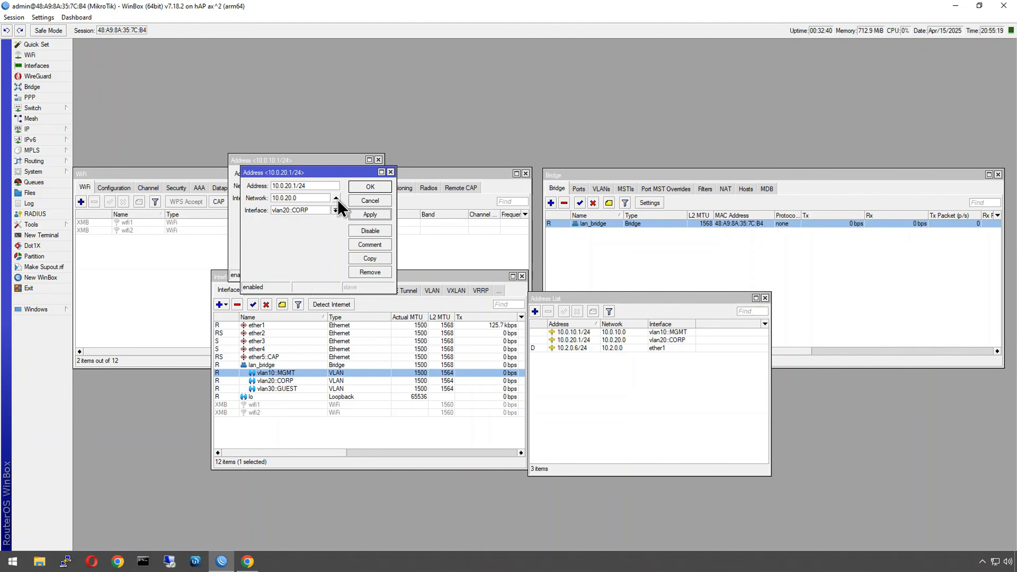
click(370, 186)
Step: Copy the vlan10::MGMT address entry as 10.0.30.1/24 on vlan30::GUEST, clearing the copied network value, save it and close the source entry
click(358, 246)
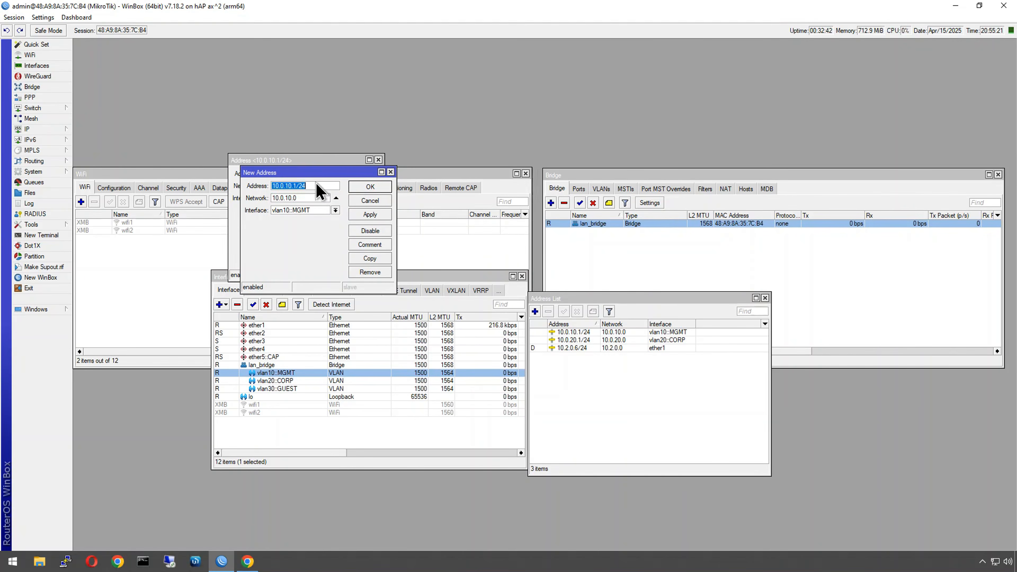
click(292, 185)
drag(288, 187, 292, 189)
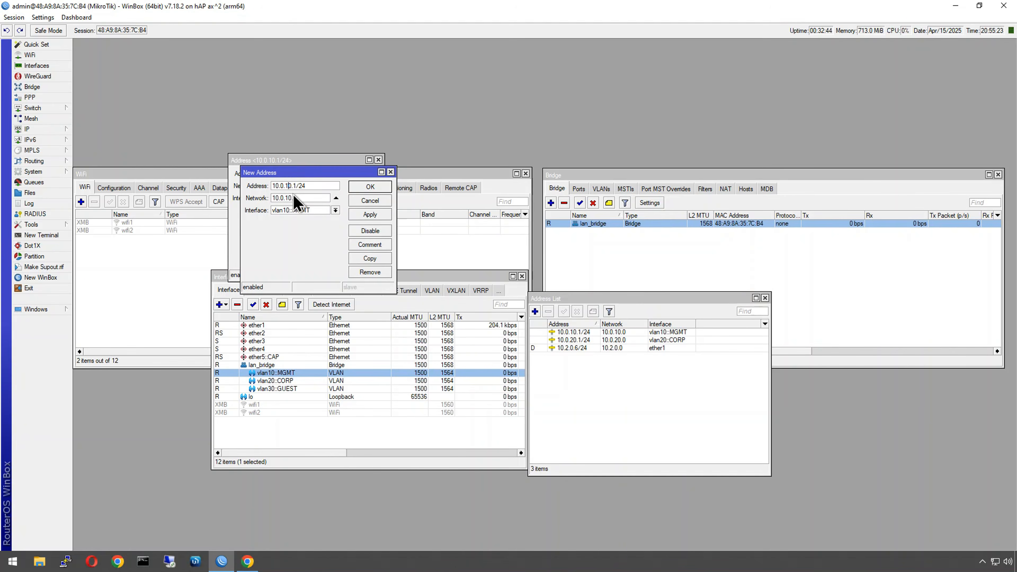
text(3)
click(336, 198)
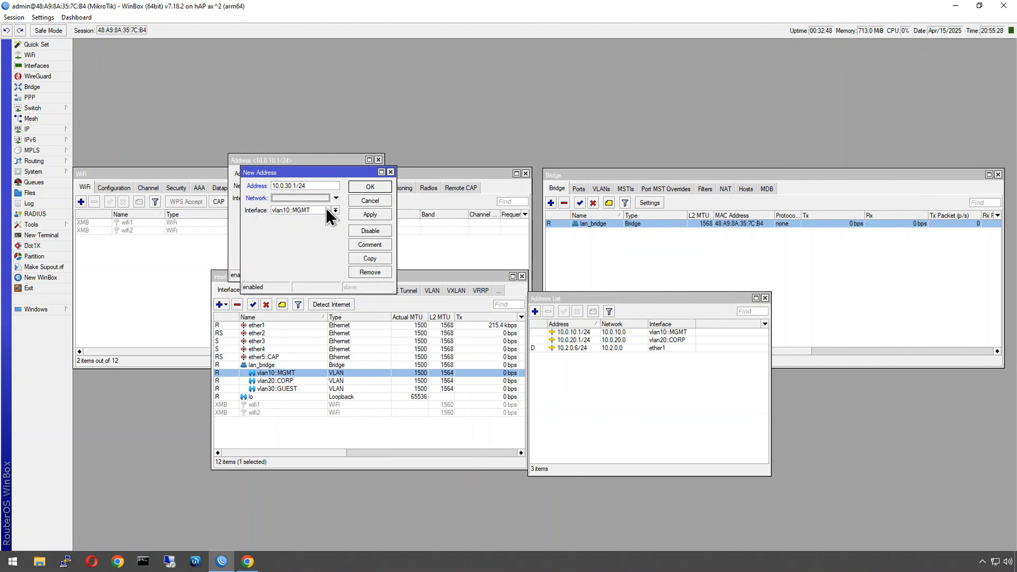
click(335, 210)
click(316, 280)
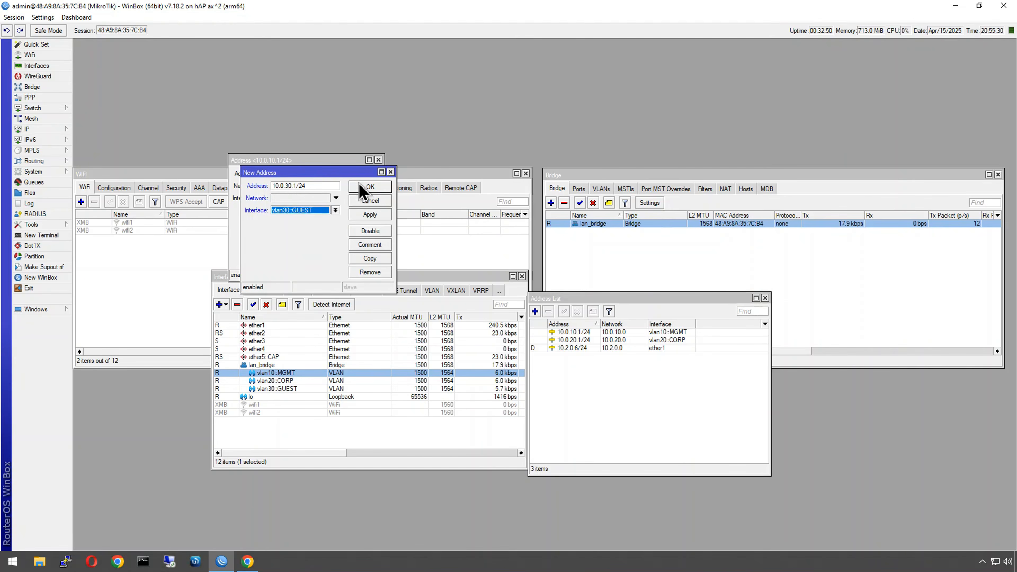
click(368, 187)
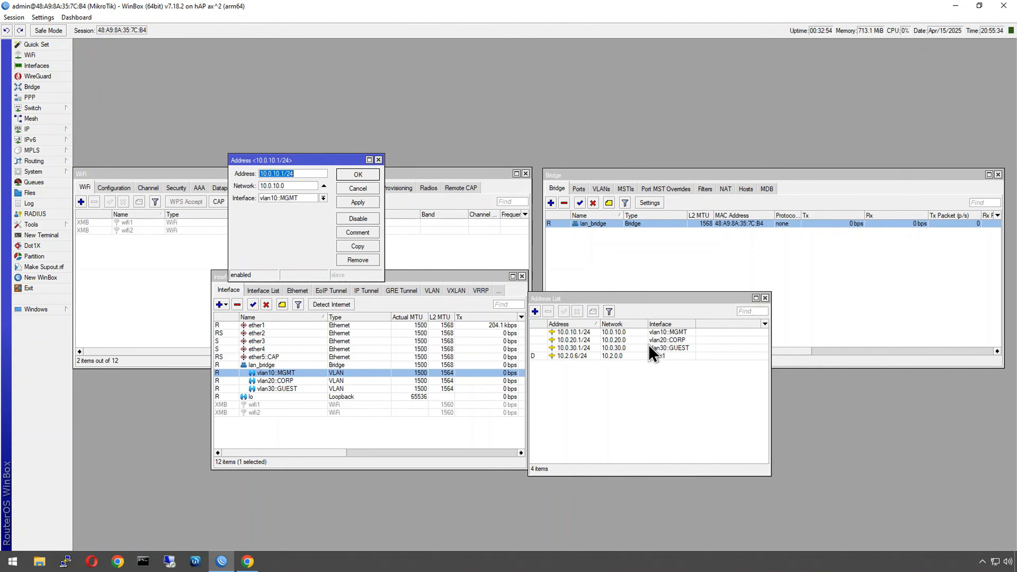
click(347, 177)
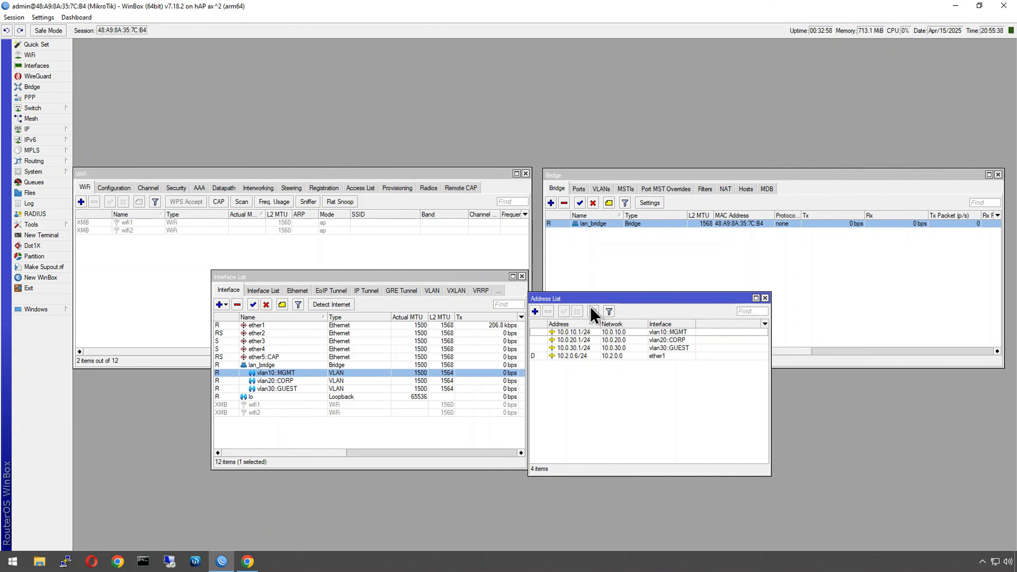
drag(587, 296, 601, 288)
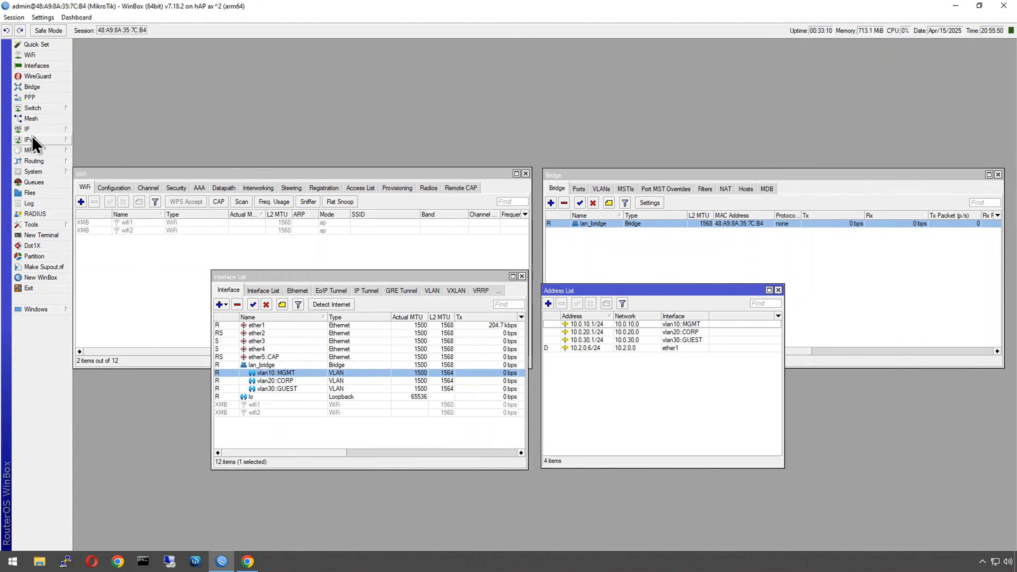
Step: Remove the existing DHCP server that runs on lan_bridge
click(39, 129)
click(99, 183)
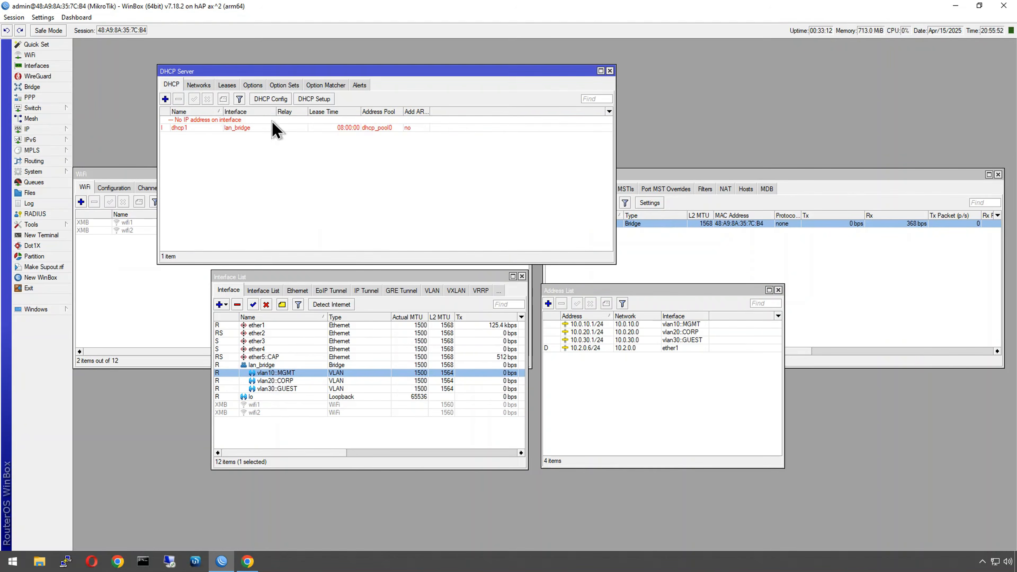
click(219, 124)
click(178, 98)
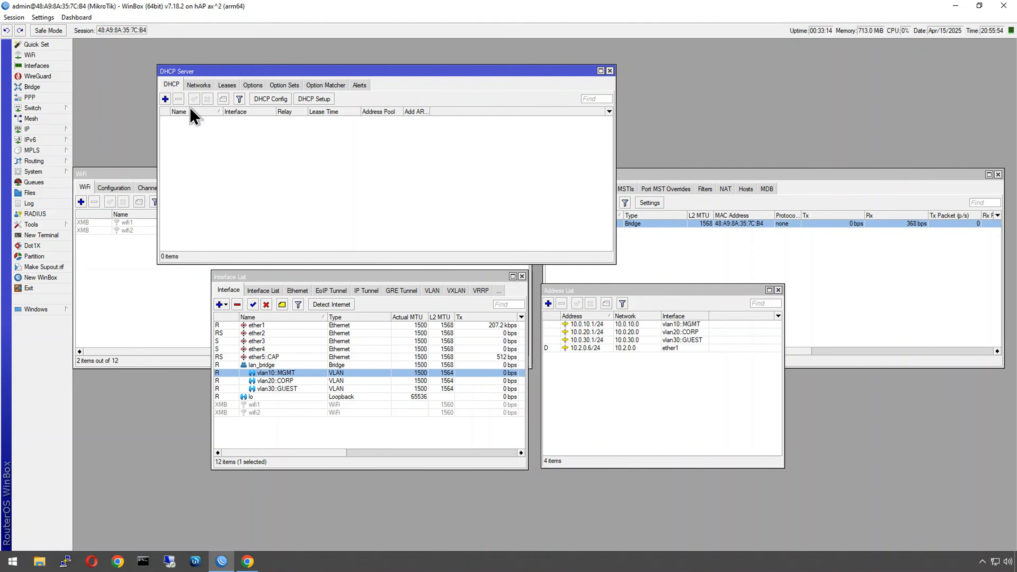
Step: Start the DHCP setup on vlan10::MGMT, accepting the address space 10.0.10.0/24 and the gateway 10.0.10.1
click(165, 99)
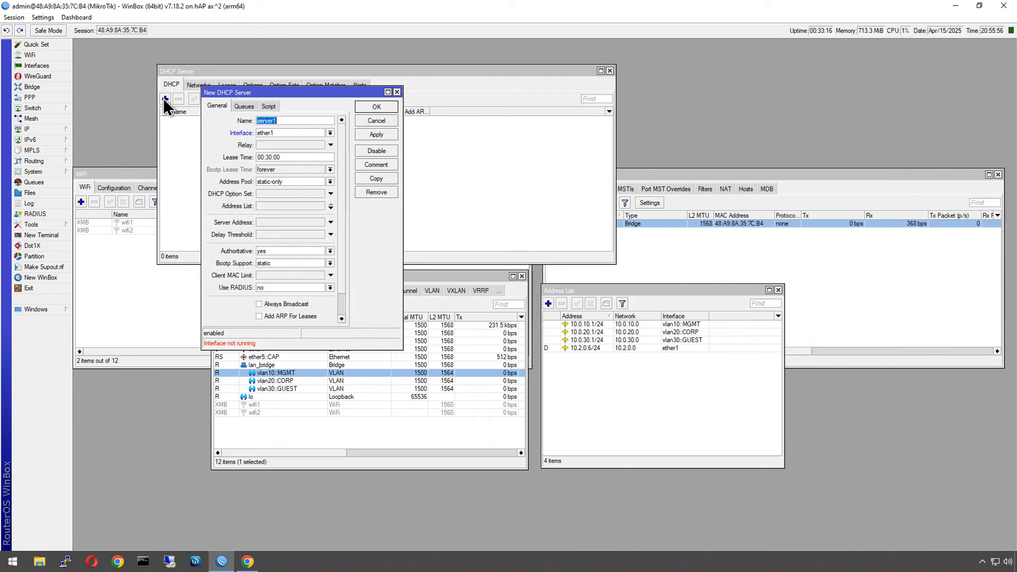
click(401, 89)
click(328, 98)
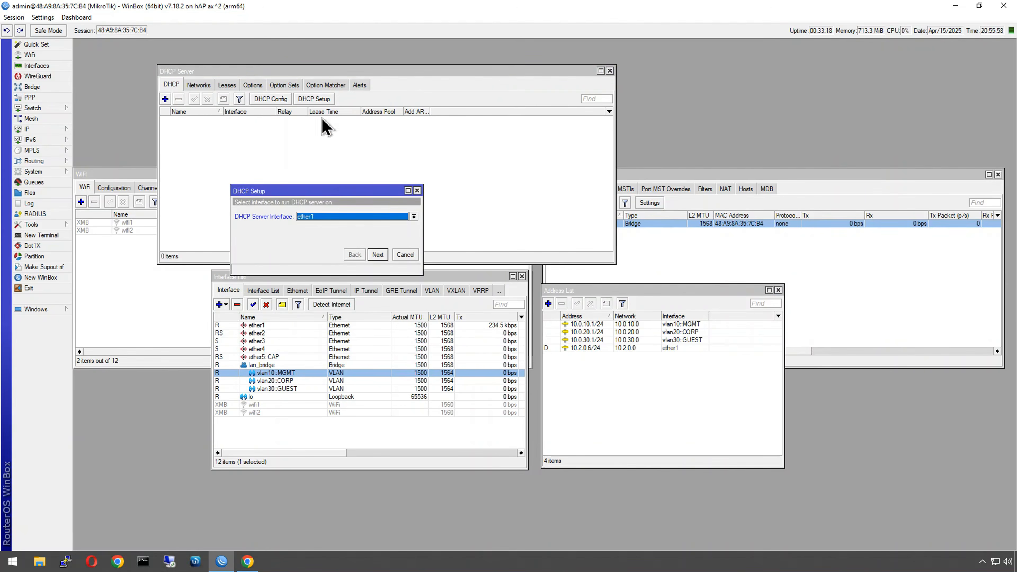
click(306, 216)
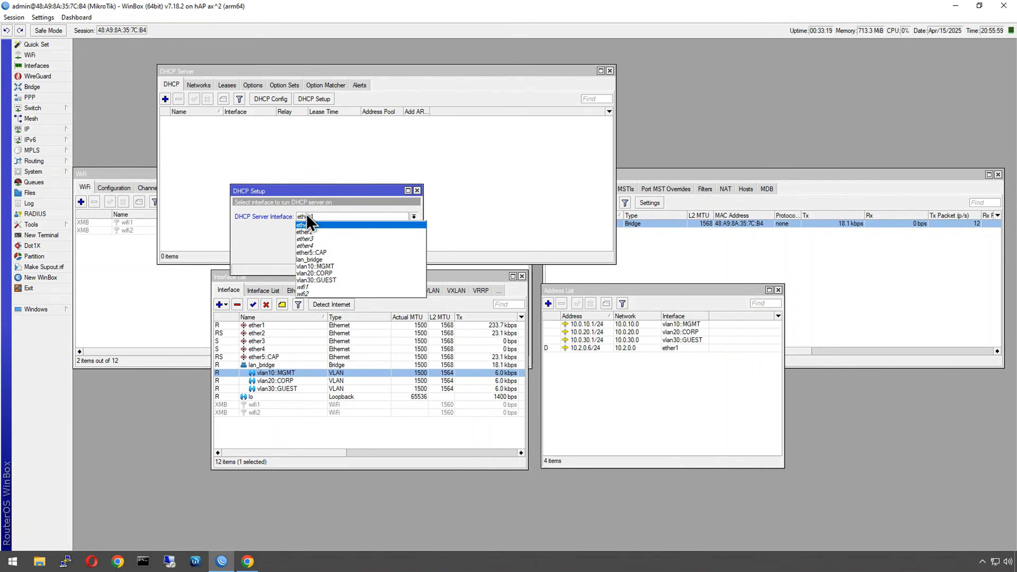
click(330, 266)
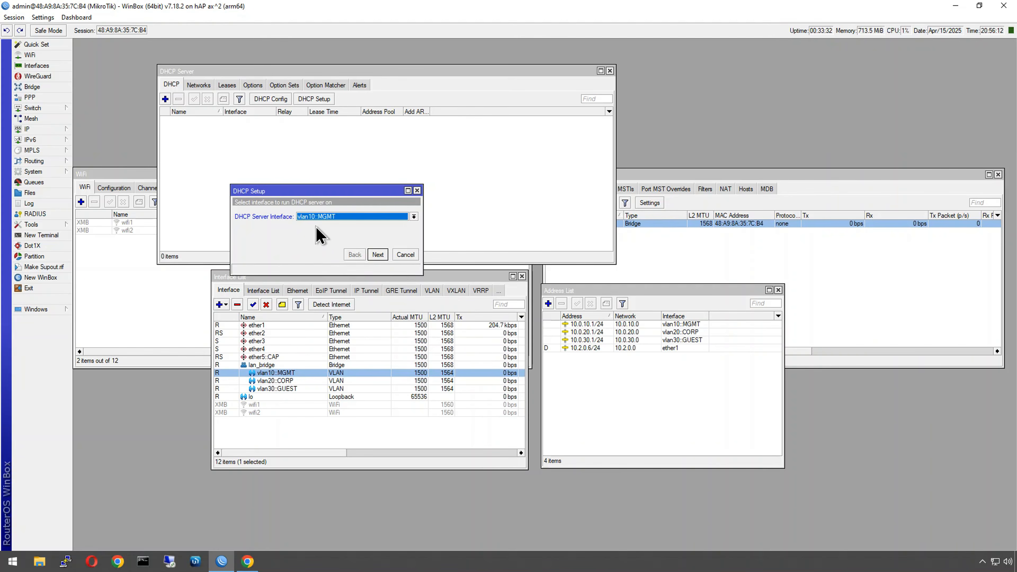
click(377, 255)
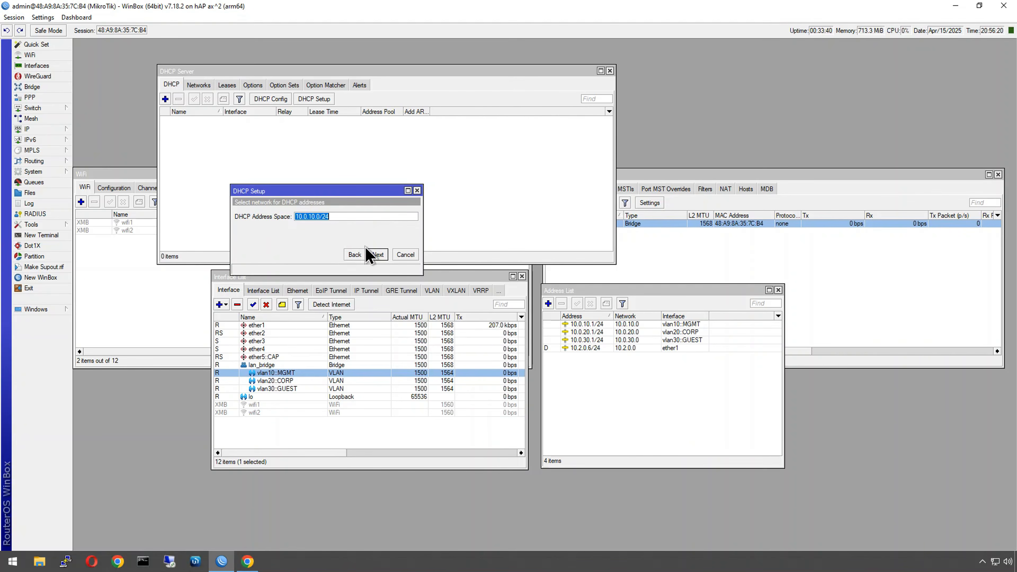
click(376, 253)
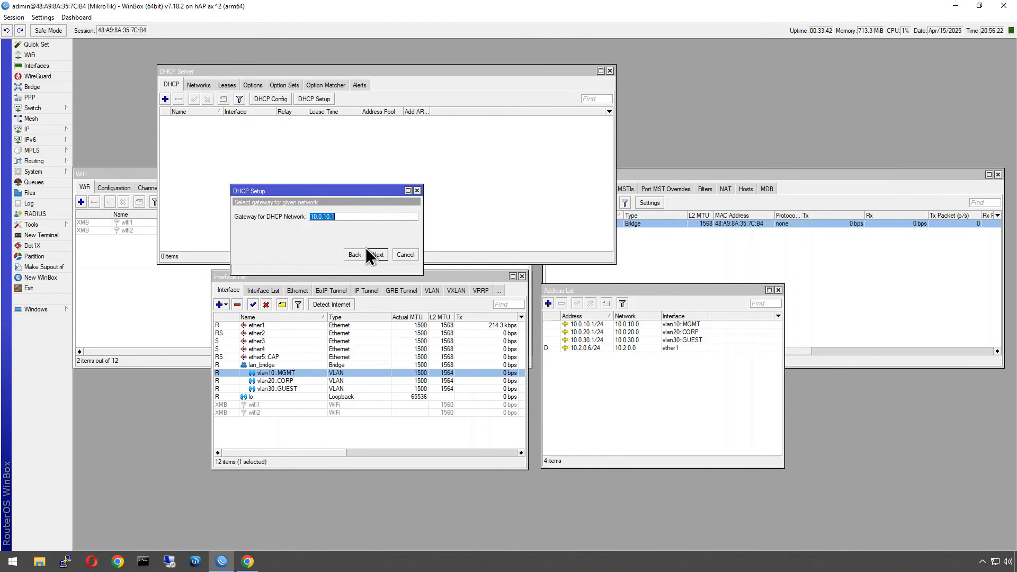
click(368, 252)
Step: Narrow the MGMT address pool to start at 10.0.10.20 and end at an address ending in 40
click(320, 217)
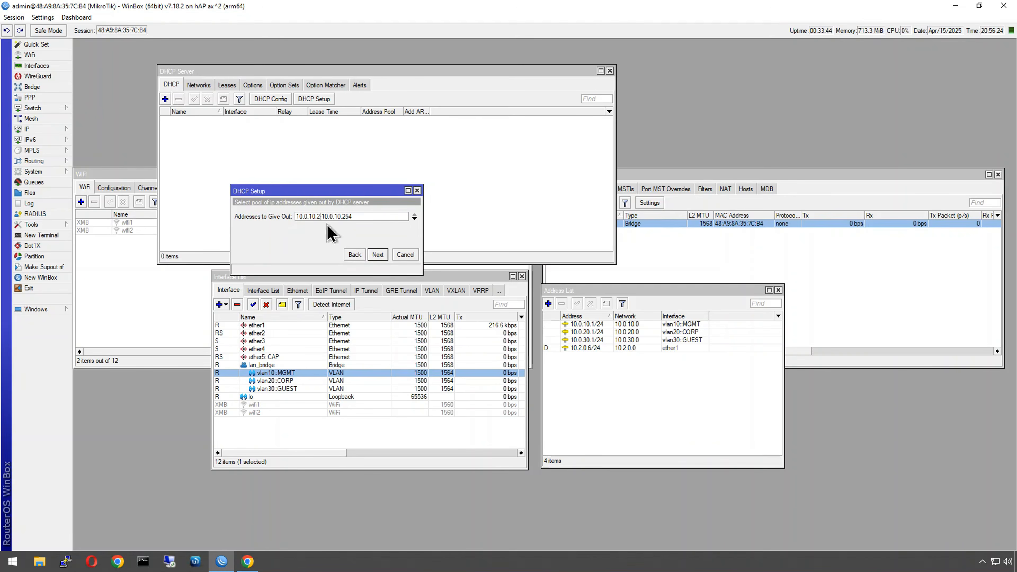
text(0)
click(350, 216)
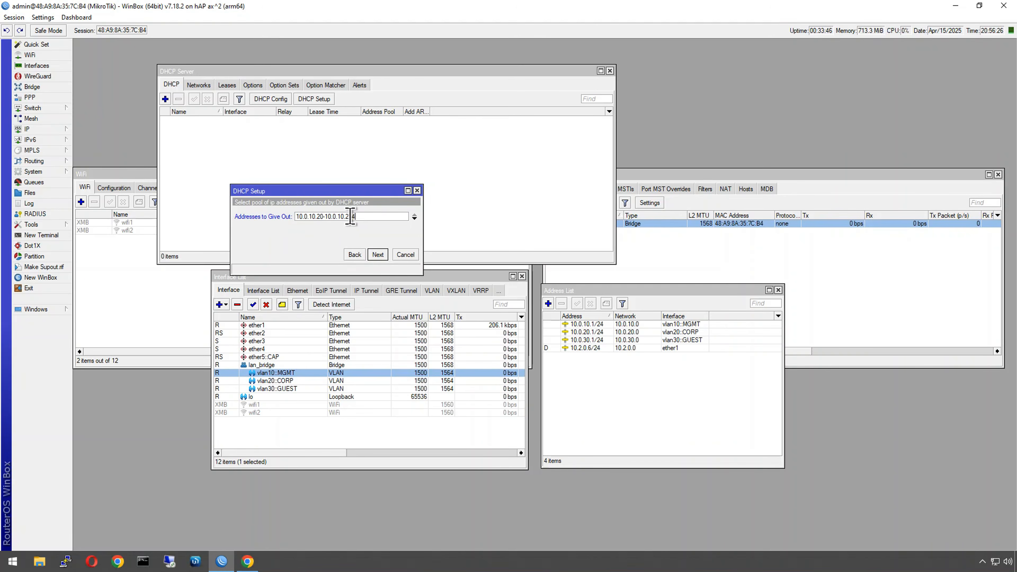
text(5)
drag(346, 219, 363, 219)
text(40)
click(378, 254)
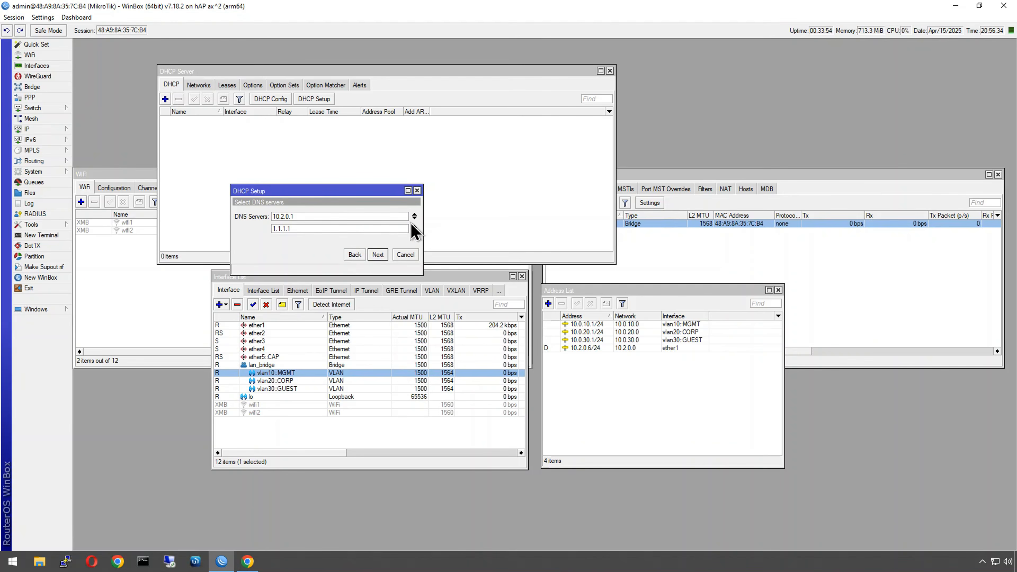
Step: Keep only 1.1.1.1 as DNS server, set the lease time to 10:00:00 and finish the MGMT DHCP setup
click(415, 214)
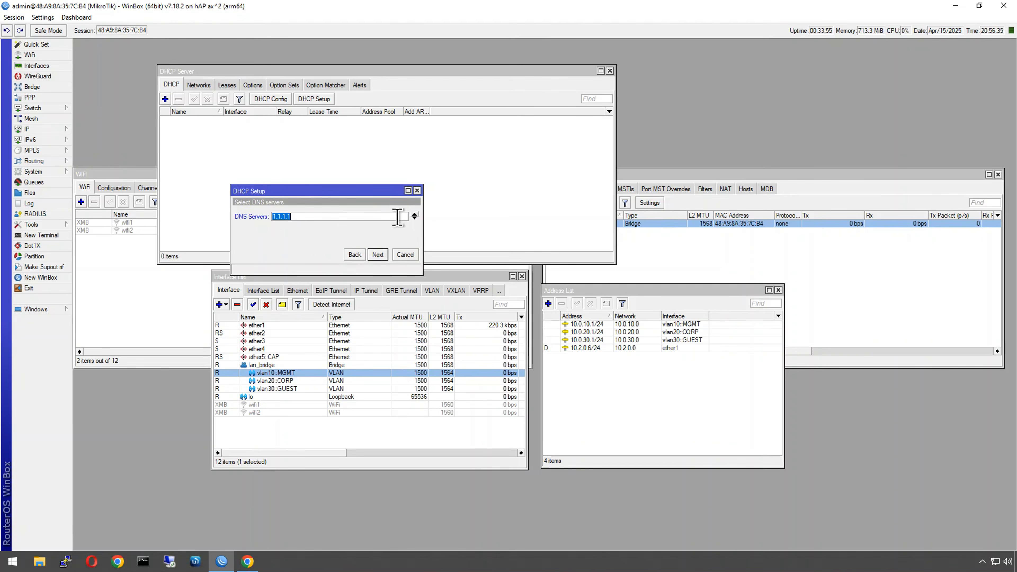
click(378, 255)
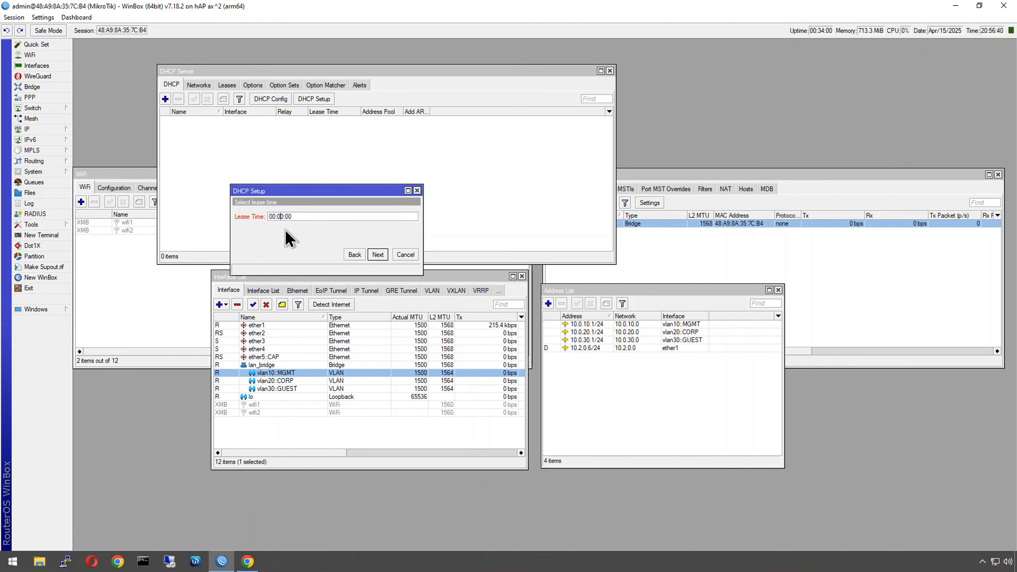
text(1)
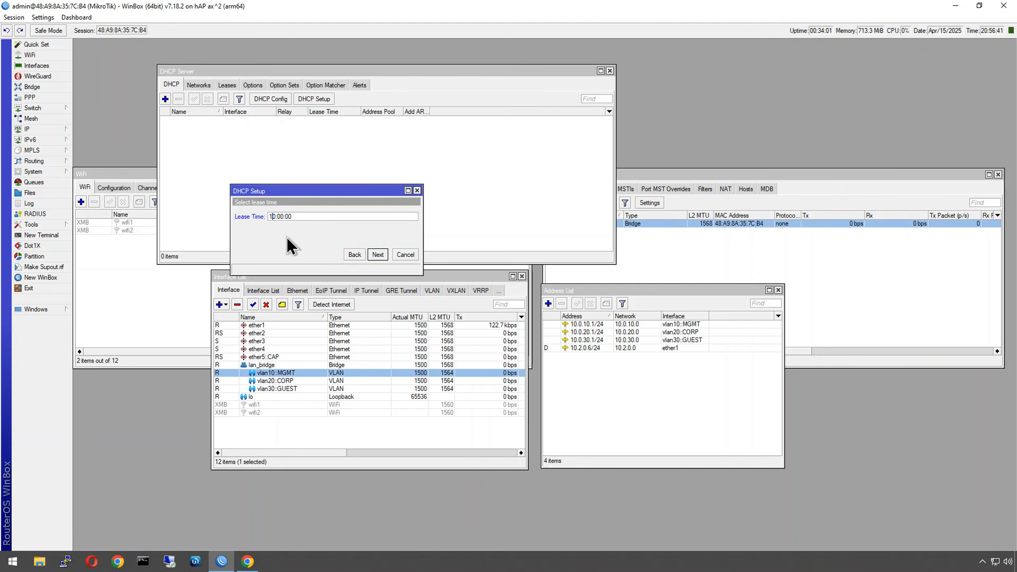
click(378, 255)
click(547, 290)
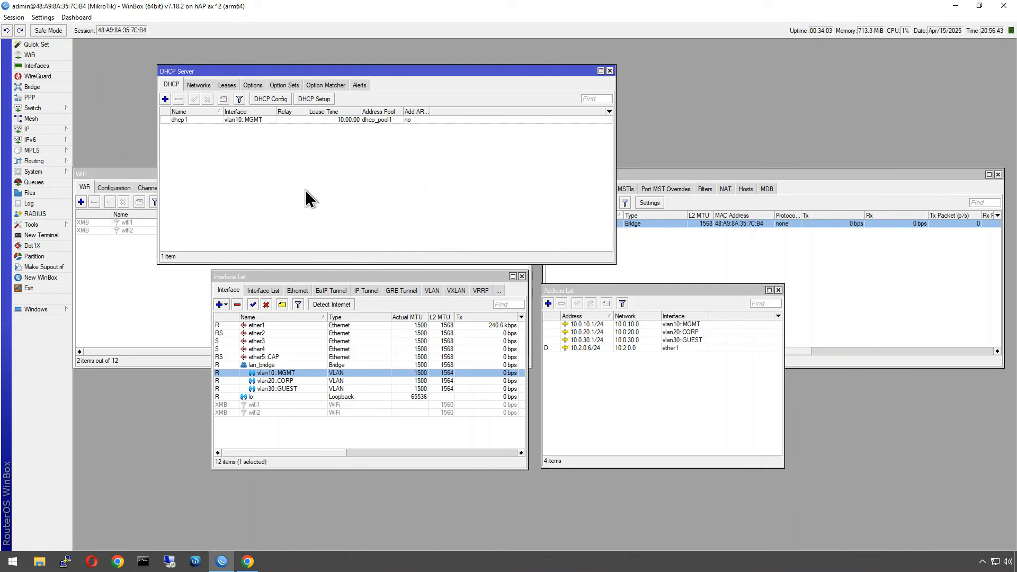
Step: Set up a DHCP server on vlan20::CORP with the suggested network 10.0.20.0/24, pool 10.0.20.2-10.0.20.254, DNS 1.1.1.1 and lease time
click(305, 101)
click(317, 224)
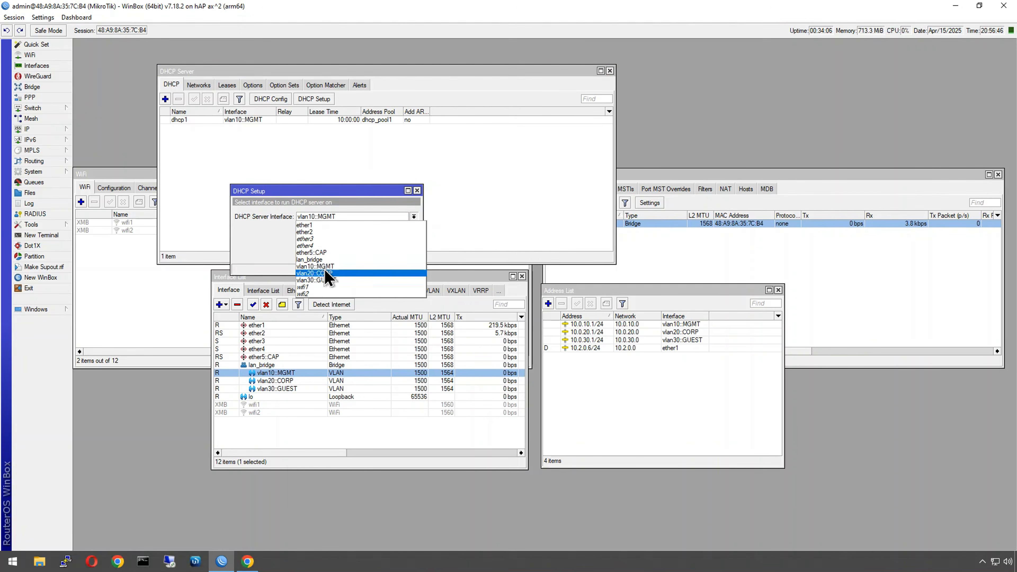
click(329, 276)
click(316, 224)
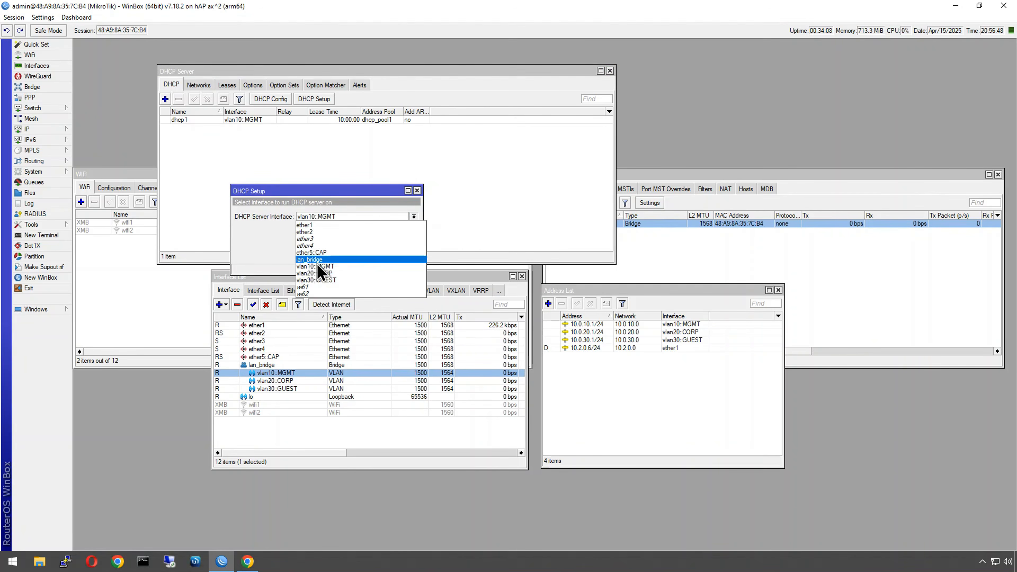
click(322, 275)
click(380, 257)
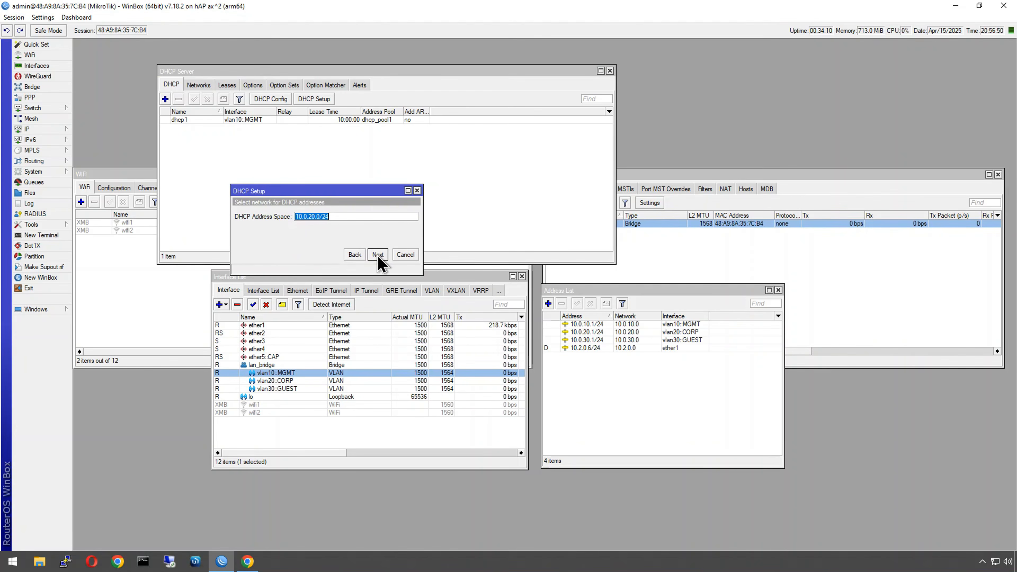
click(379, 256)
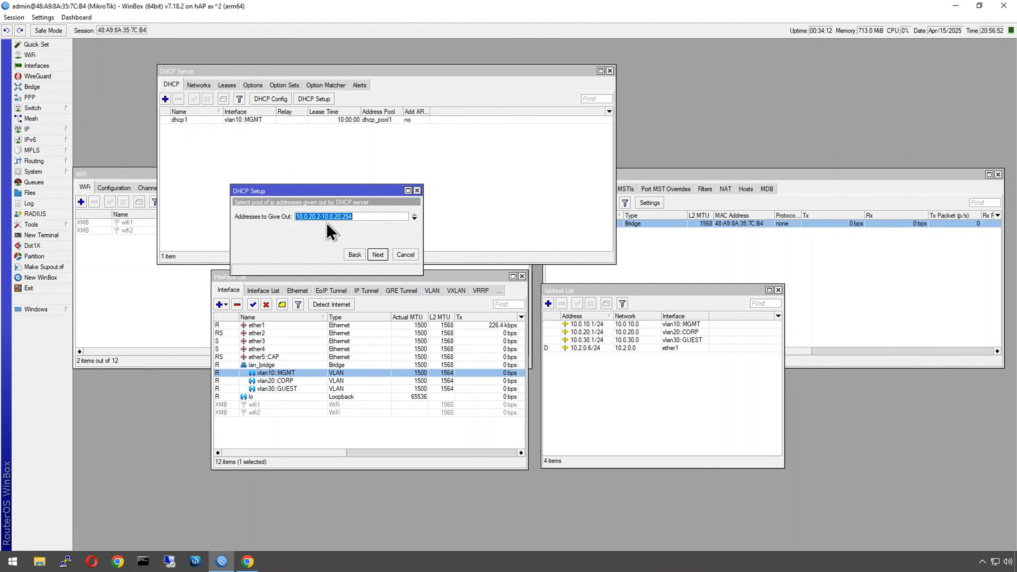
click(377, 255)
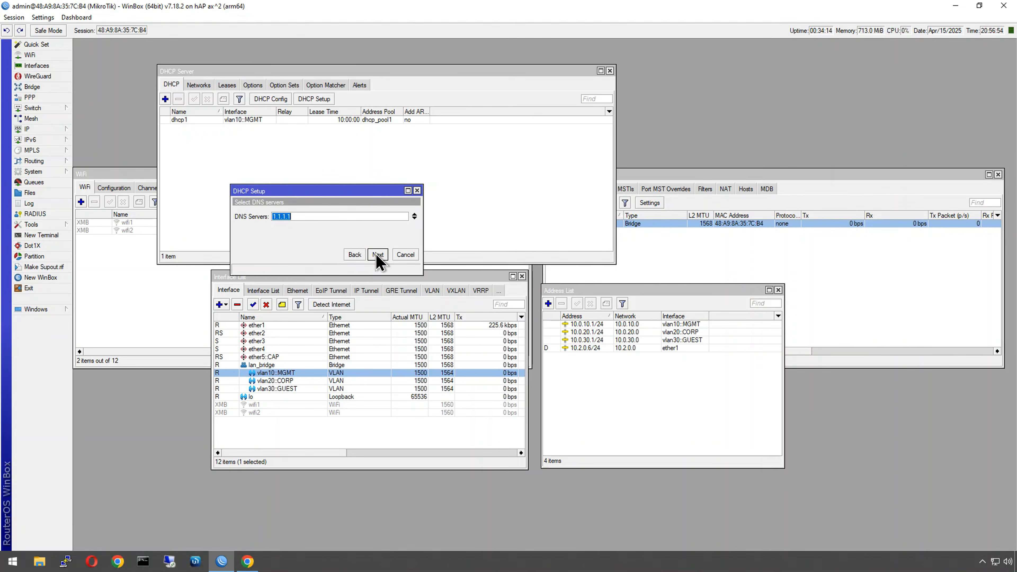
click(377, 255)
click(378, 255)
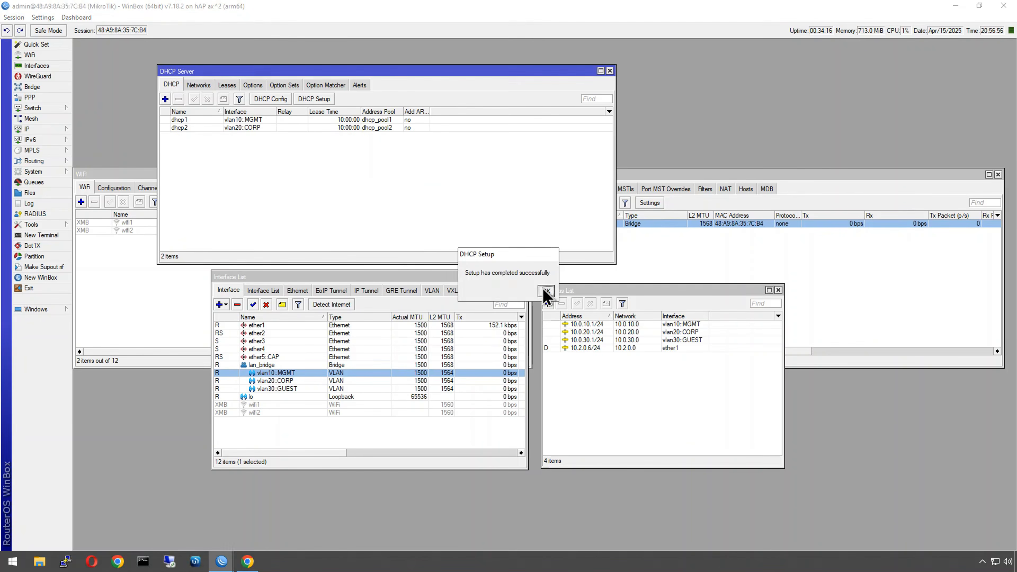
Step: Set up a DHCP server on vlan30::GUEST with gateway 10.0.30.1, lease time 10:00:00 and the other suggested values
click(310, 103)
click(323, 218)
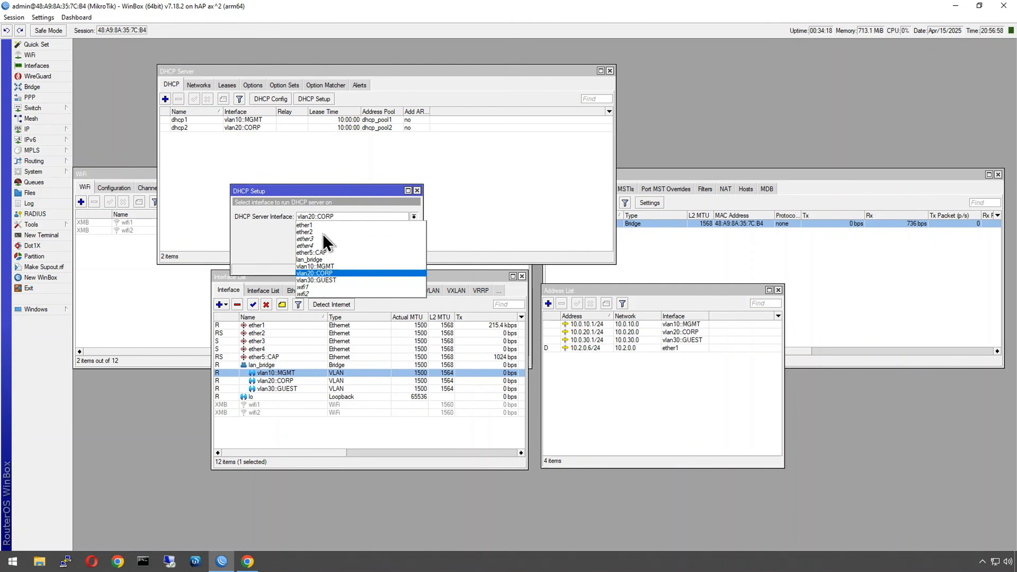
click(324, 280)
click(414, 216)
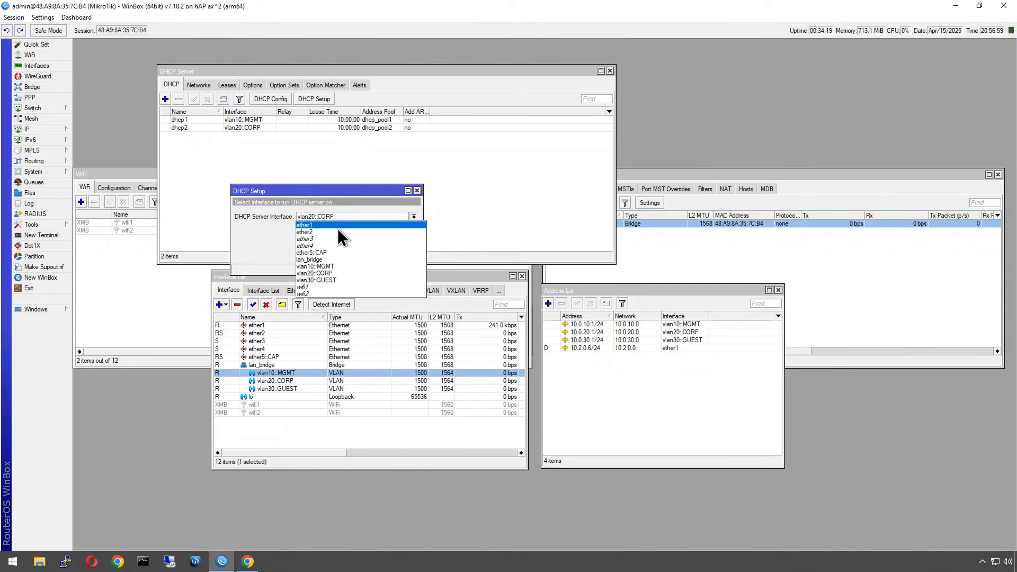
click(334, 283)
click(378, 255)
click(377, 255)
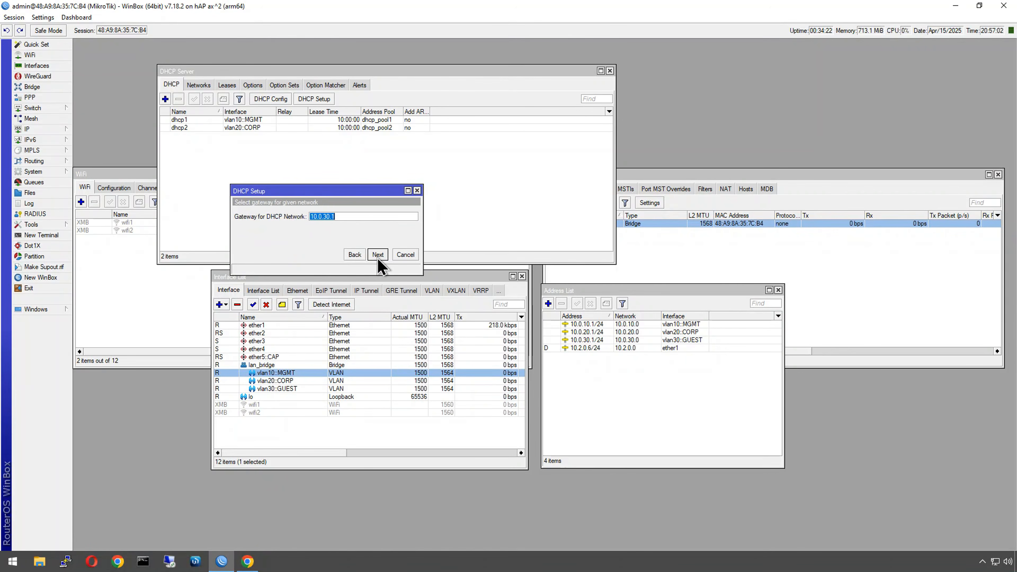
click(378, 255)
click(378, 255)
click(378, 255)
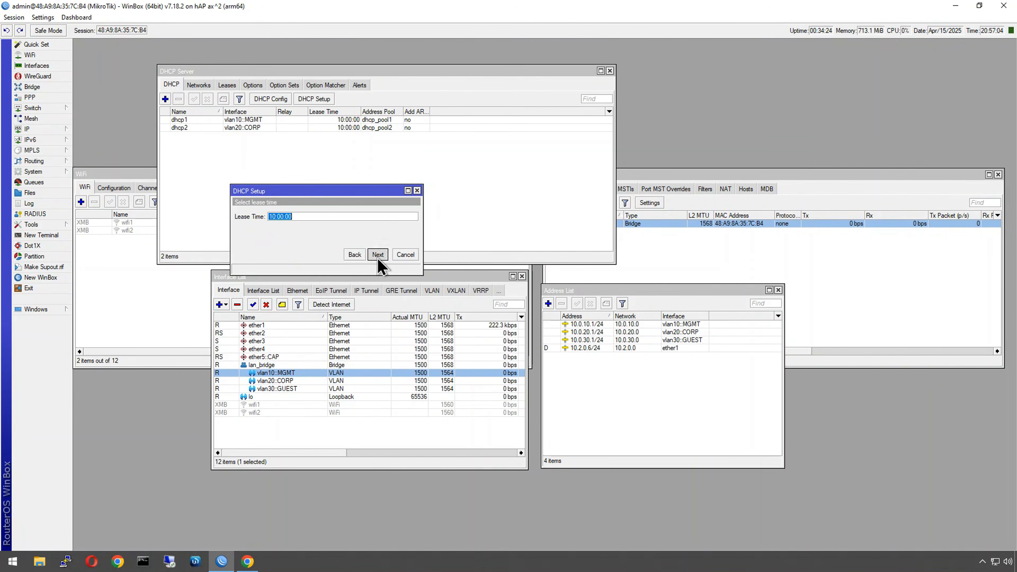
click(378, 255)
click(546, 291)
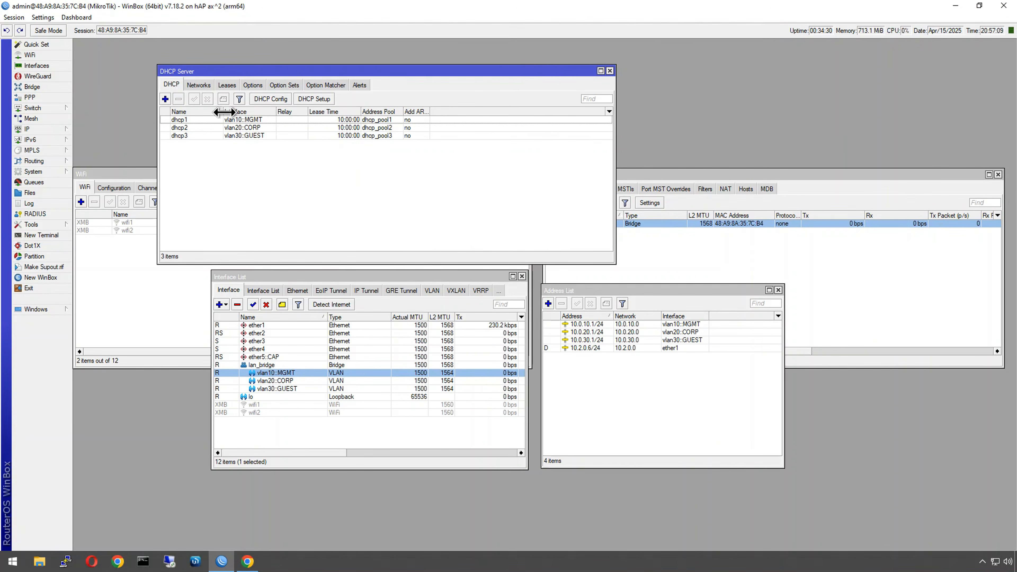
Step: Move the DHCP Server window aside and bring the WiFi window to the front, clear of the workspace edge
drag(252, 71, 332, 71)
click(155, 263)
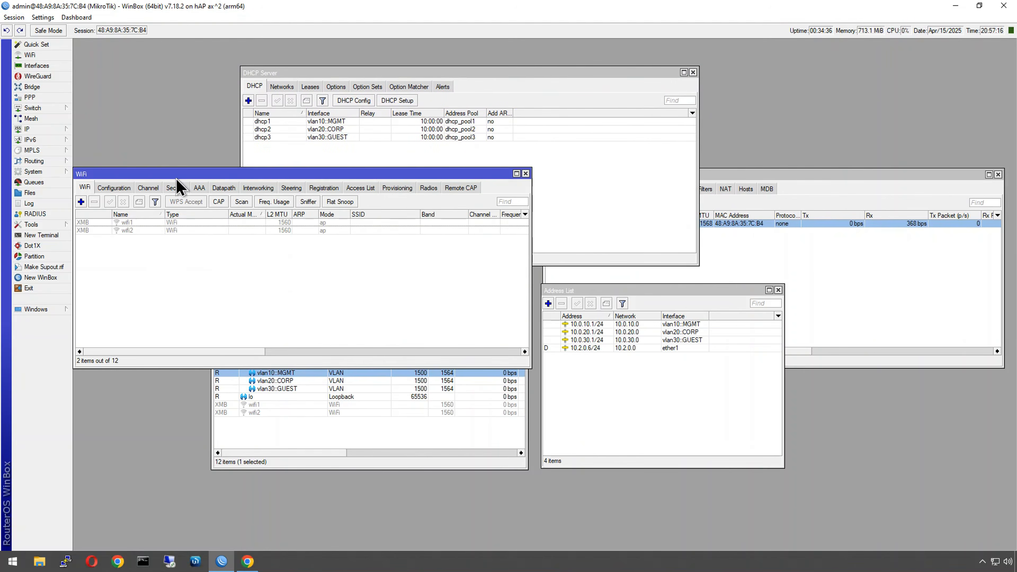
drag(174, 177, 213, 193)
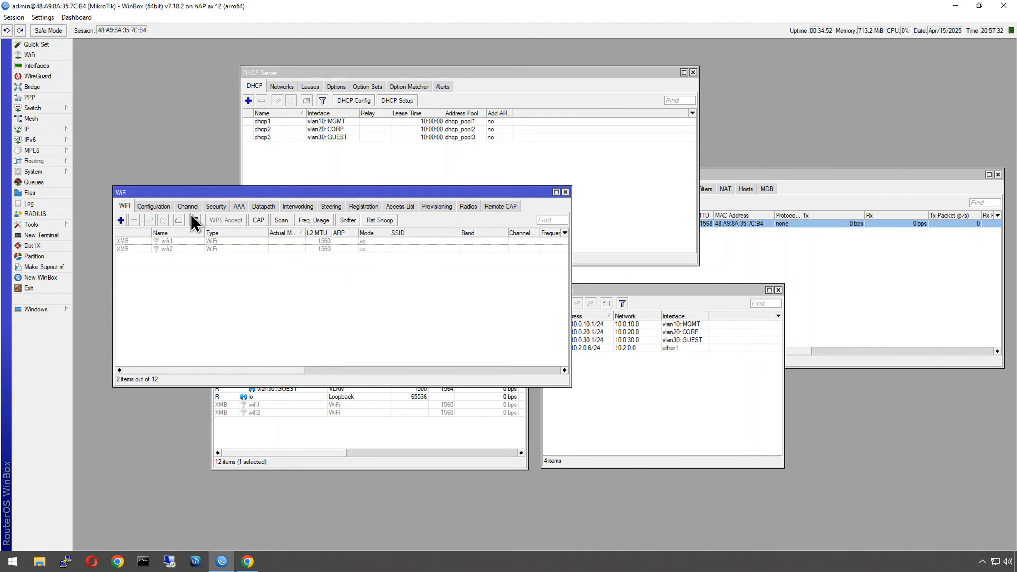
Step: Create a WiFi datapath named datapath-corp on lan_bridge with the CORP VLAN ID 20, and widen the list's Name column
click(257, 205)
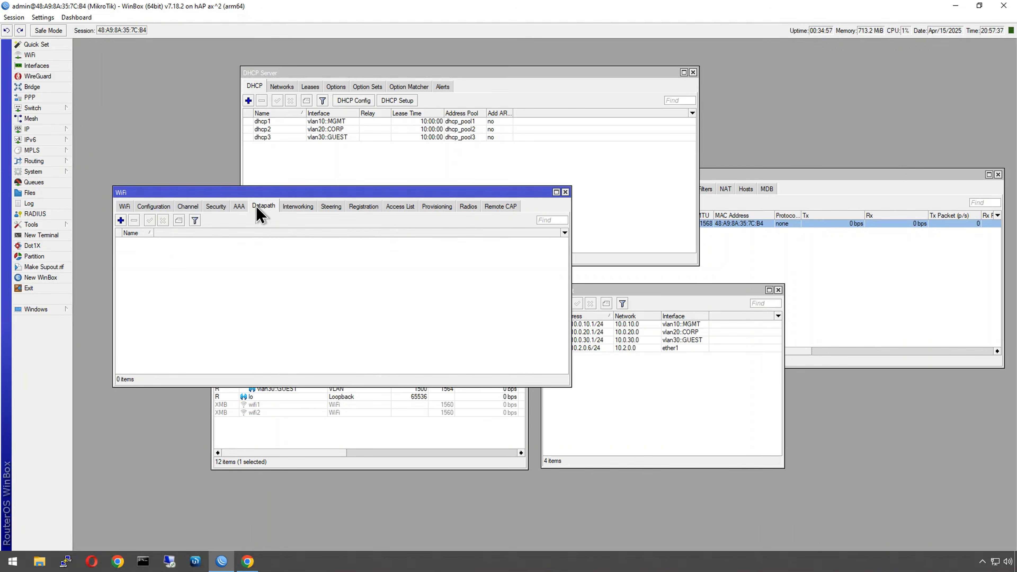
click(120, 221)
click(548, 250)
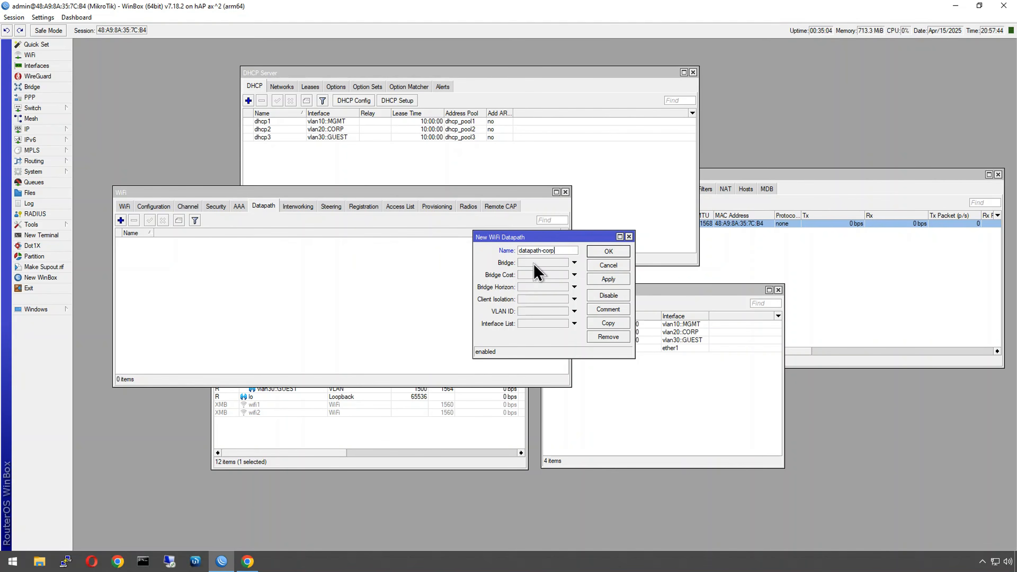
click(531, 311)
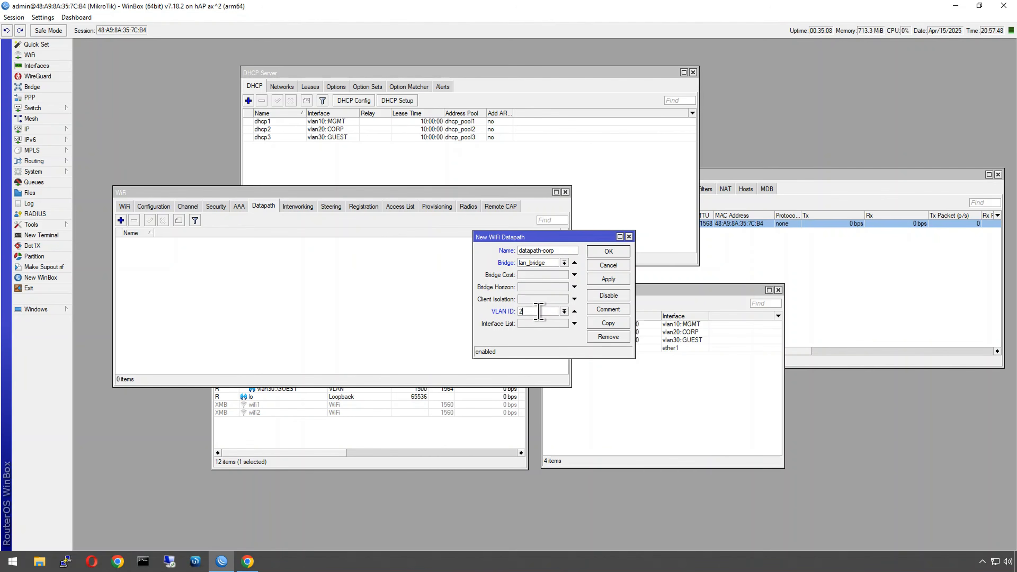
click(609, 252)
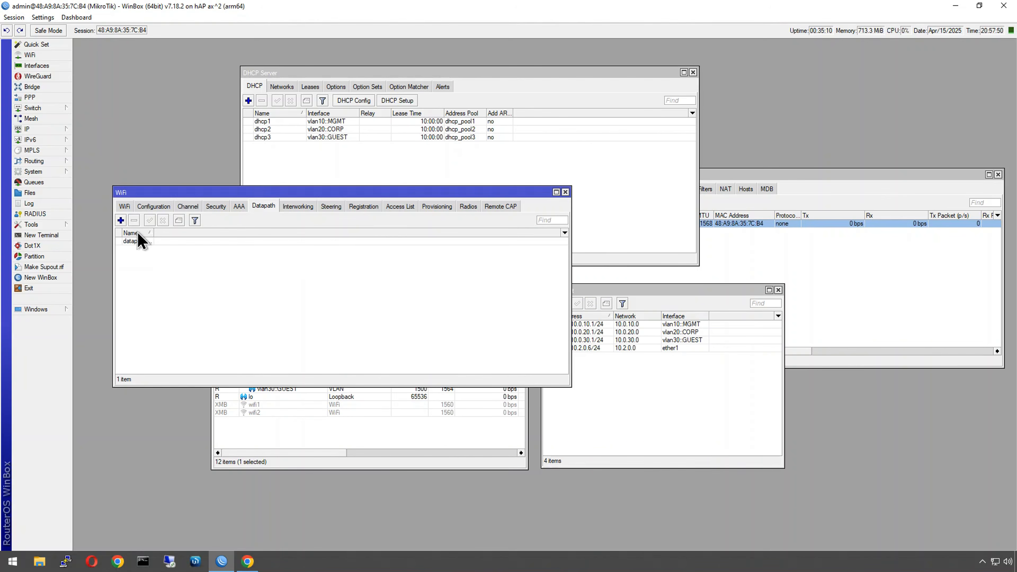
drag(153, 233, 183, 233)
Step: Create a WiFi datapath named datapath-guest on lan_bridge with VLAN ID 30
click(121, 219)
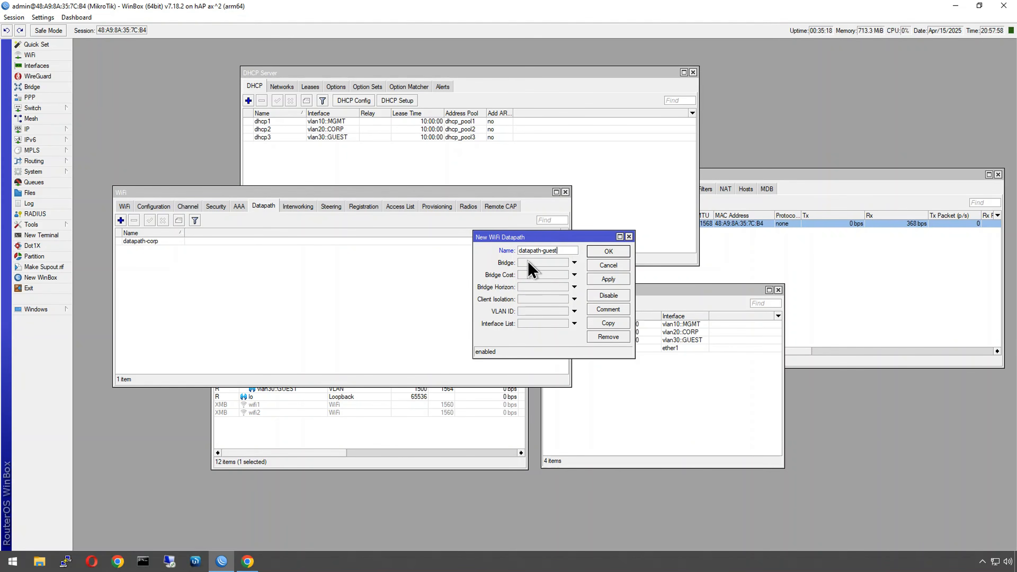
click(541, 264)
click(527, 311)
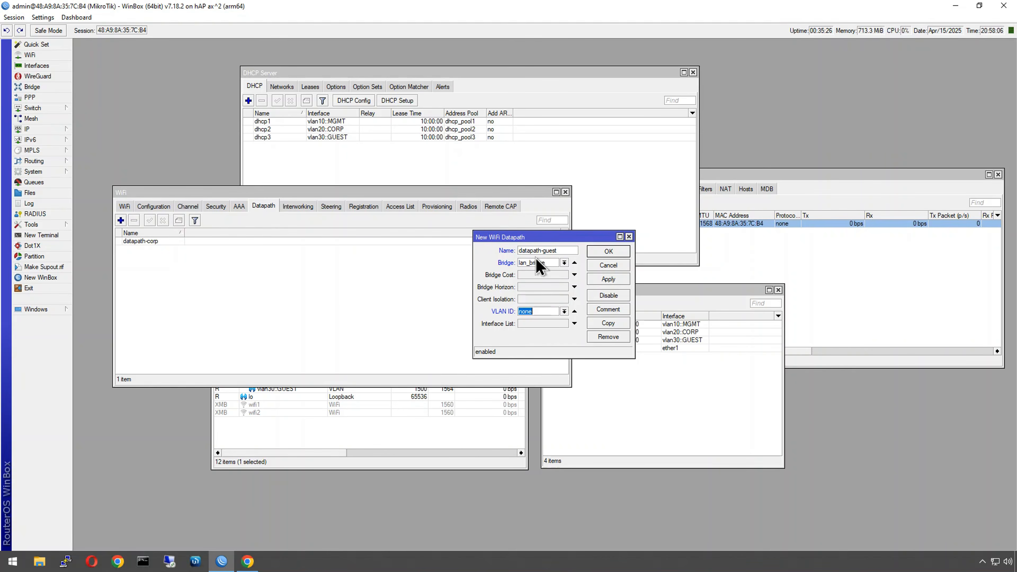
click(124, 206)
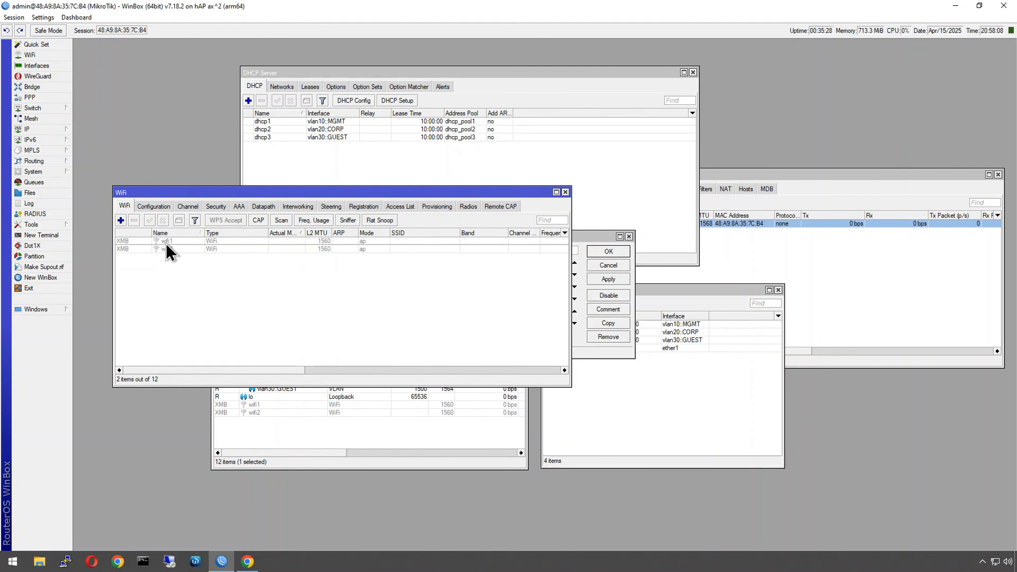
click(259, 211)
click(591, 236)
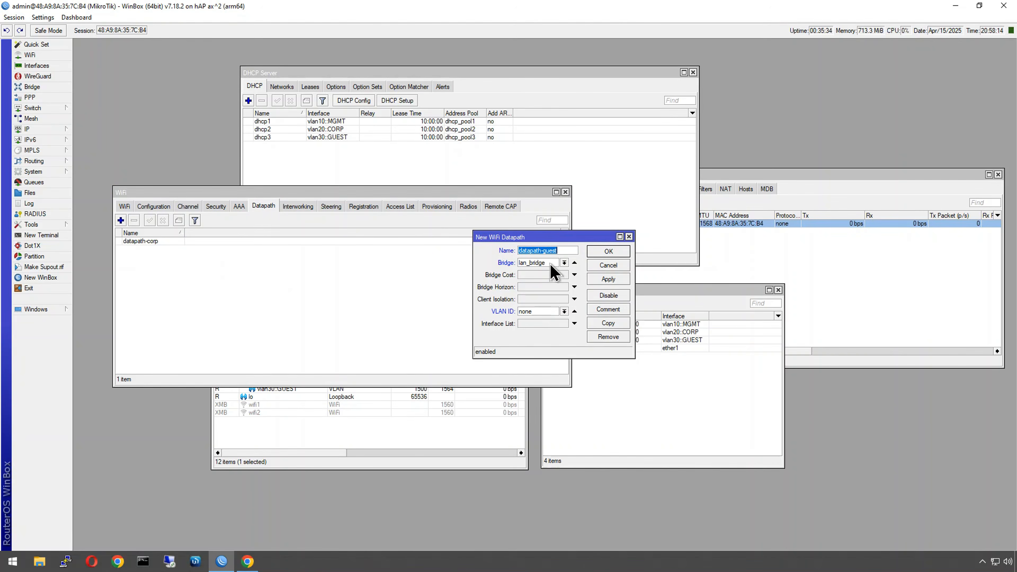
drag(546, 310, 513, 310)
text(30)
click(600, 255)
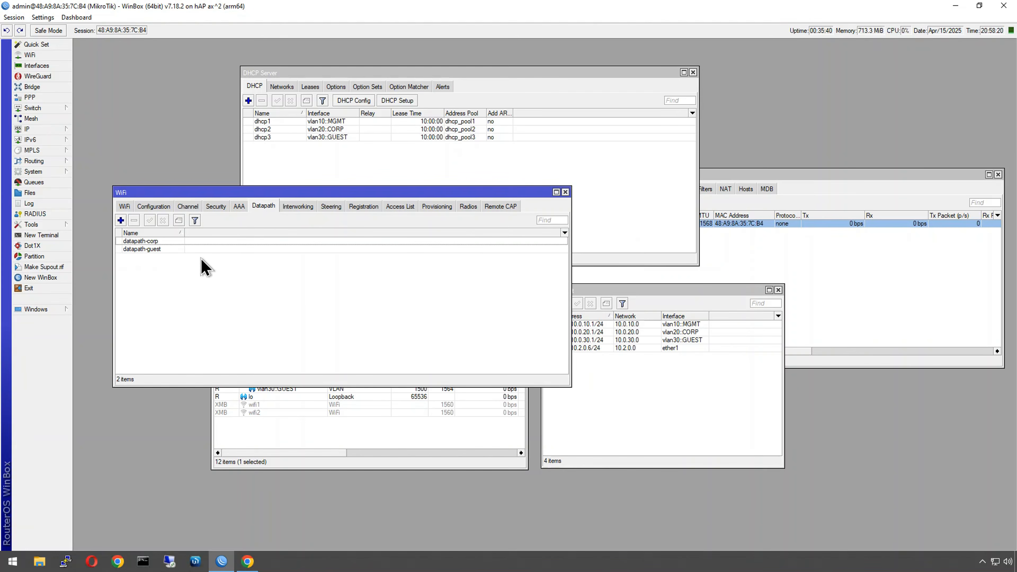
Step: Create a WiFi security profile named sec-corp with WPA2 PSK authentication, the CCMP cipher and the corporate WiFi passphrase
click(215, 206)
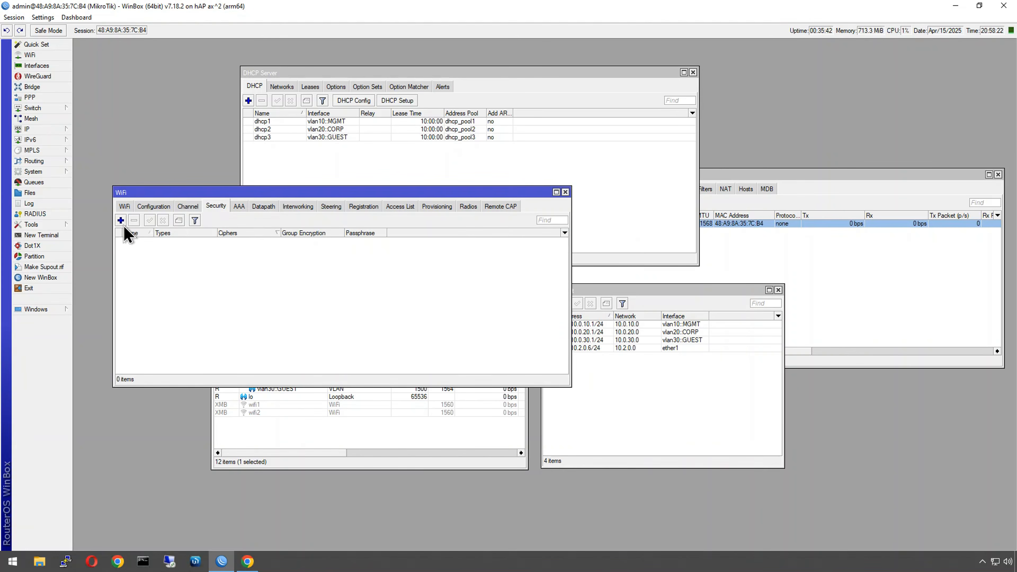
click(121, 220)
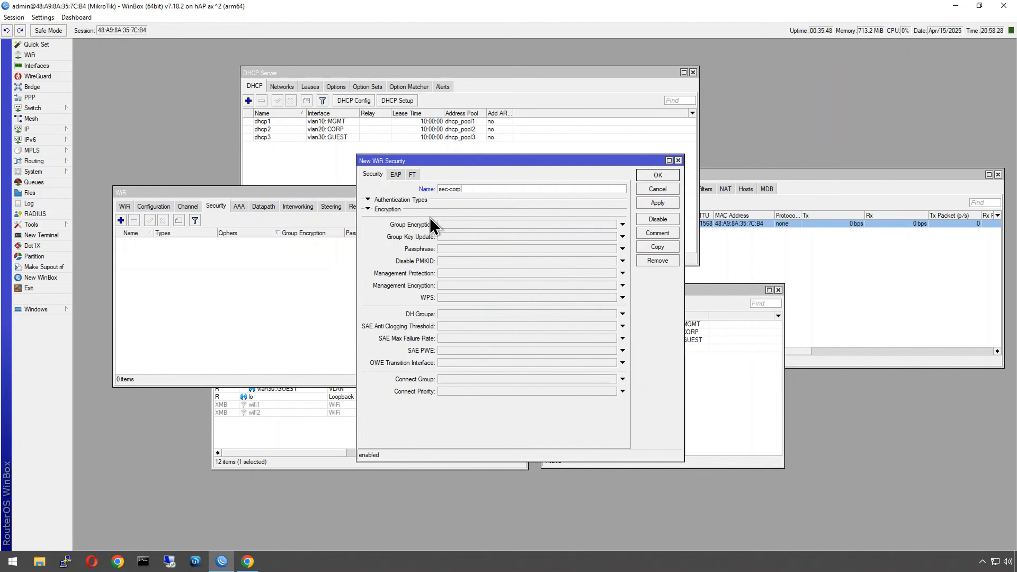
click(398, 200)
click(494, 210)
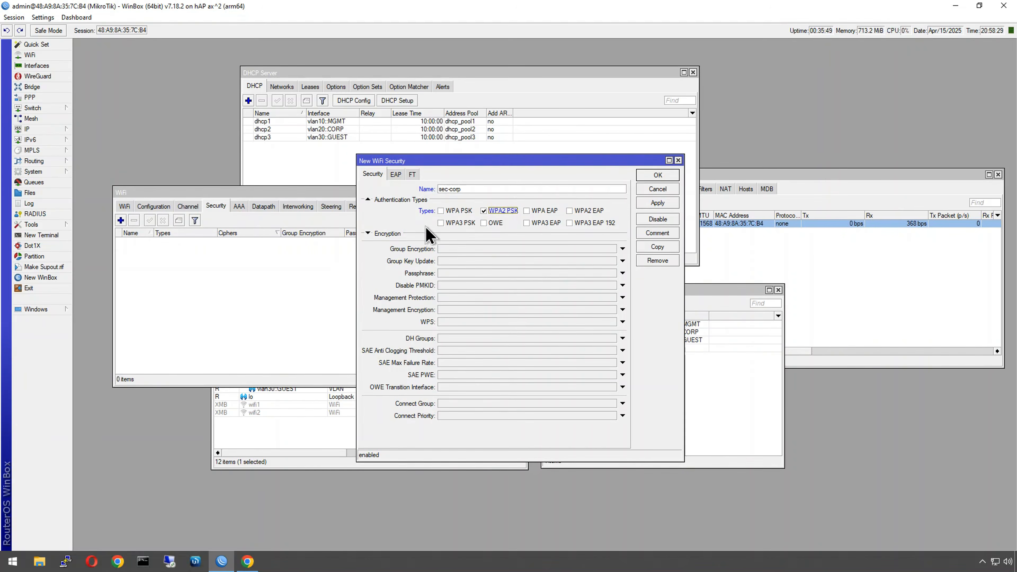
click(394, 236)
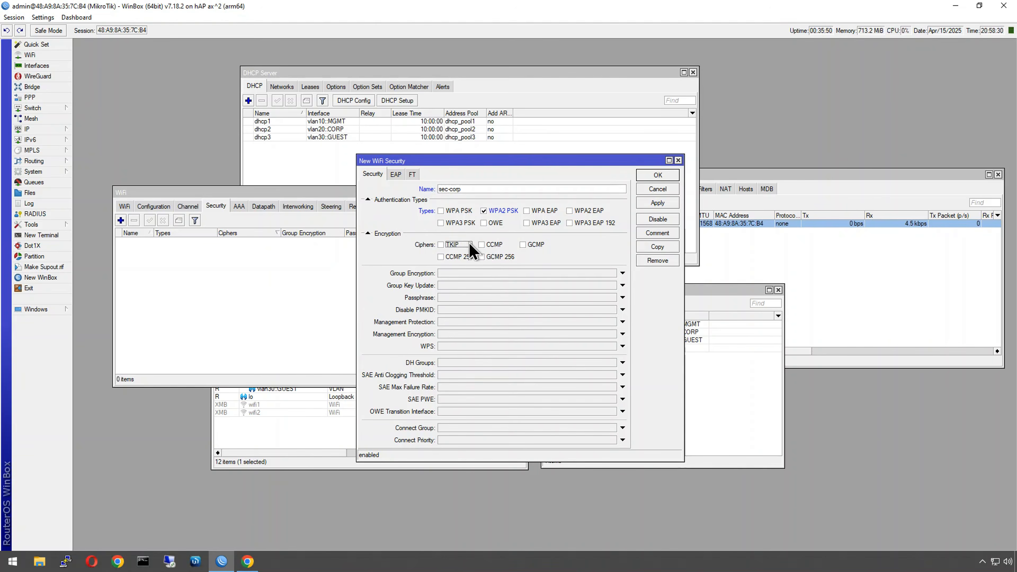
click(487, 245)
click(456, 298)
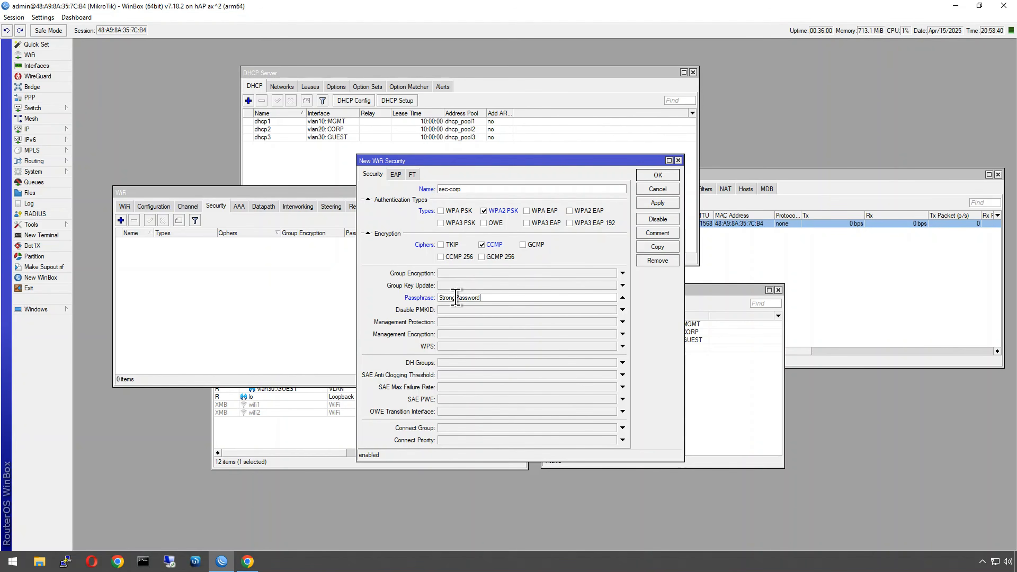
click(649, 176)
Step: Create a WiFi security profile named sec-guest with WPA2 PSK authentication, the CCMP cipher and the guest WiFi passphrase
click(120, 220)
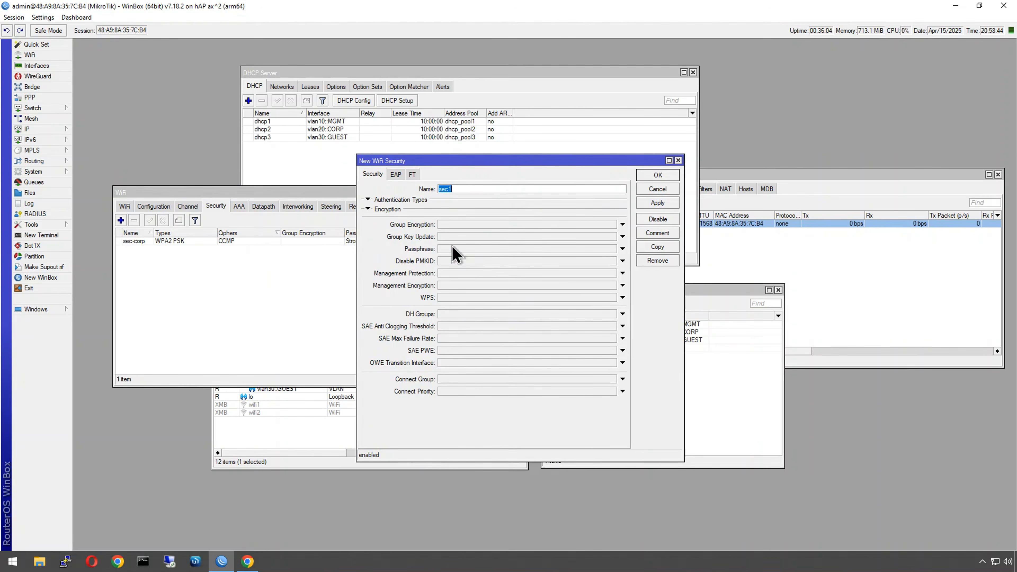
click(388, 209)
click(390, 200)
click(491, 211)
click(490, 246)
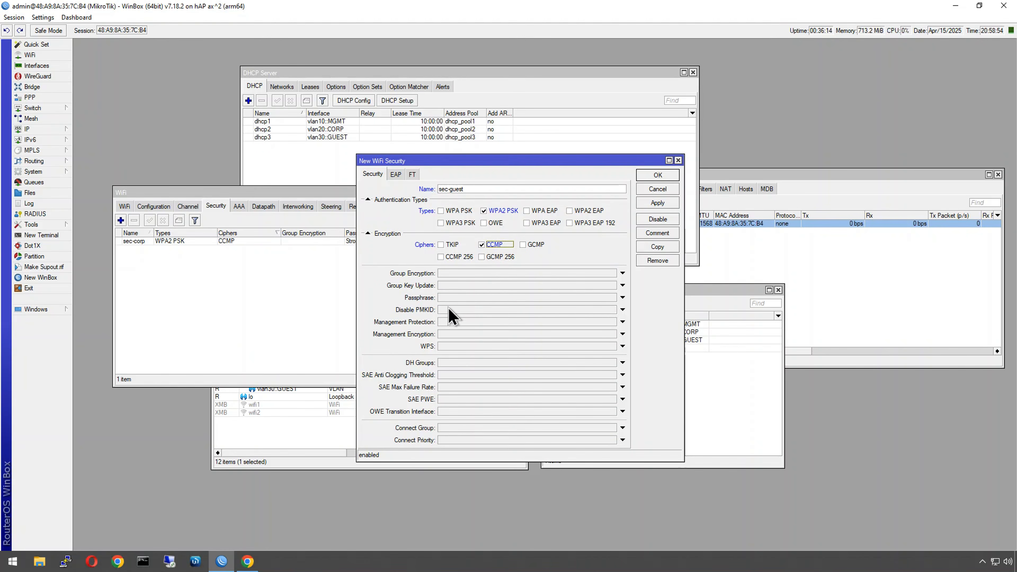
click(448, 298)
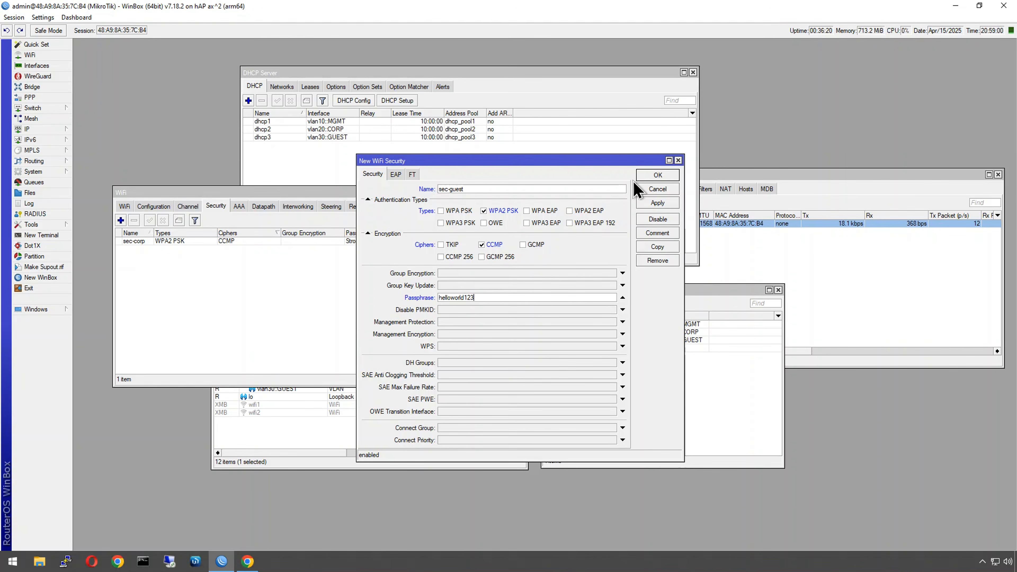
click(644, 180)
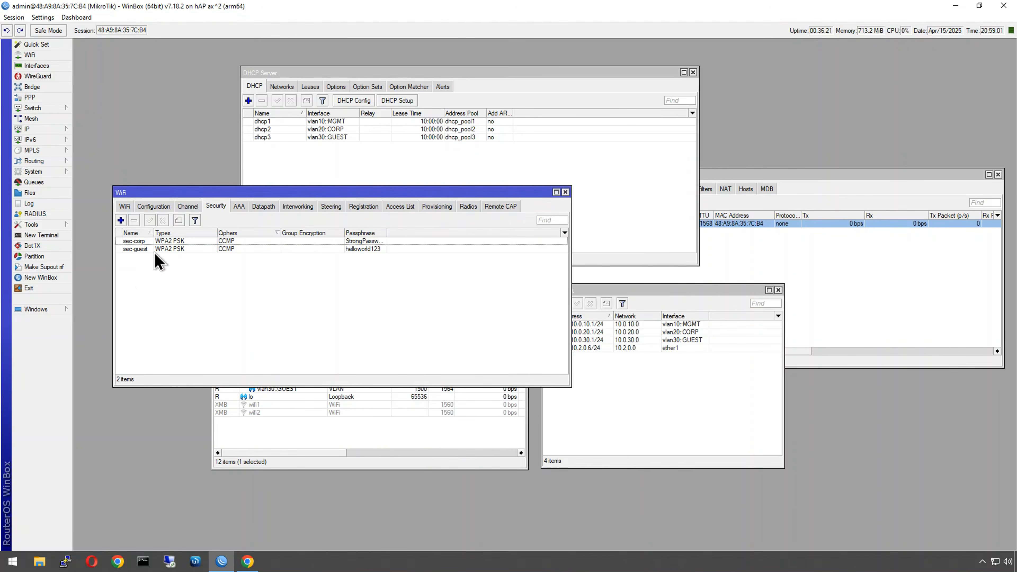
Step: Switch to Chrome and examine the preferred 2.4 GHz and 5 GHz channels and their frequencies in the 2.4Ghz vs 5Ghz WiFi article
click(187, 208)
click(247, 561)
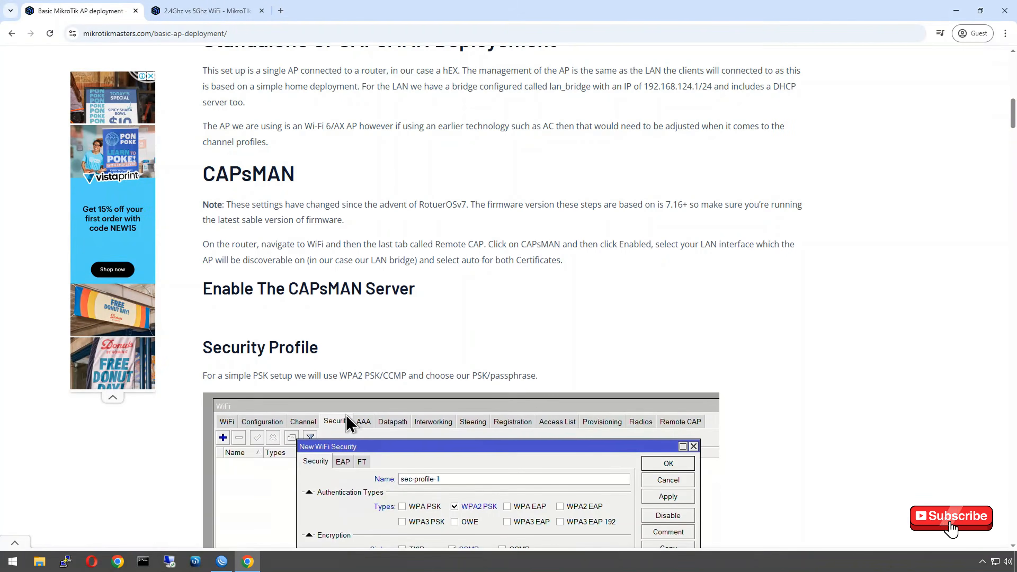
click(212, 18)
scroll(377, 332, down, 4)
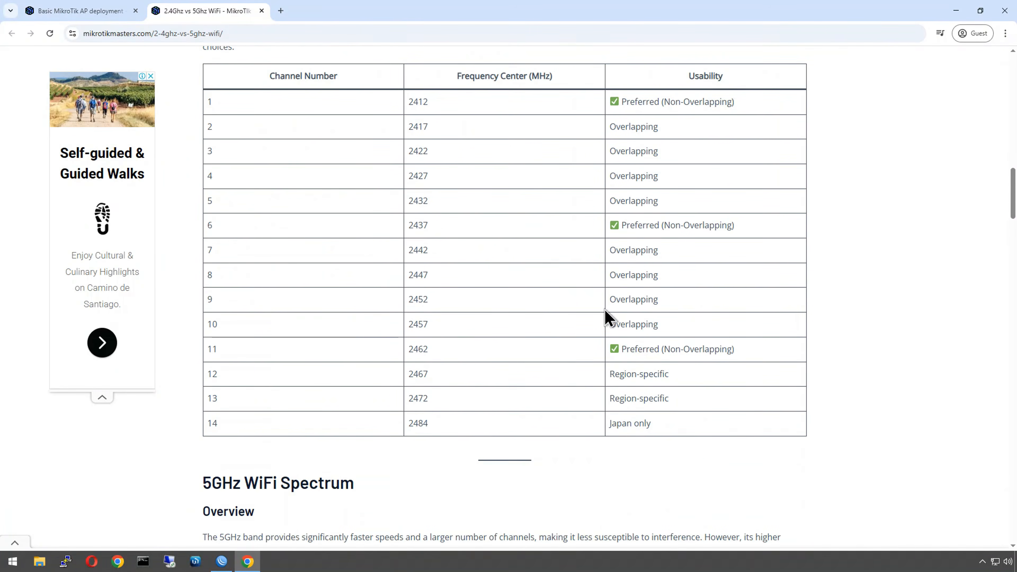
scroll(481, 306, up, 5)
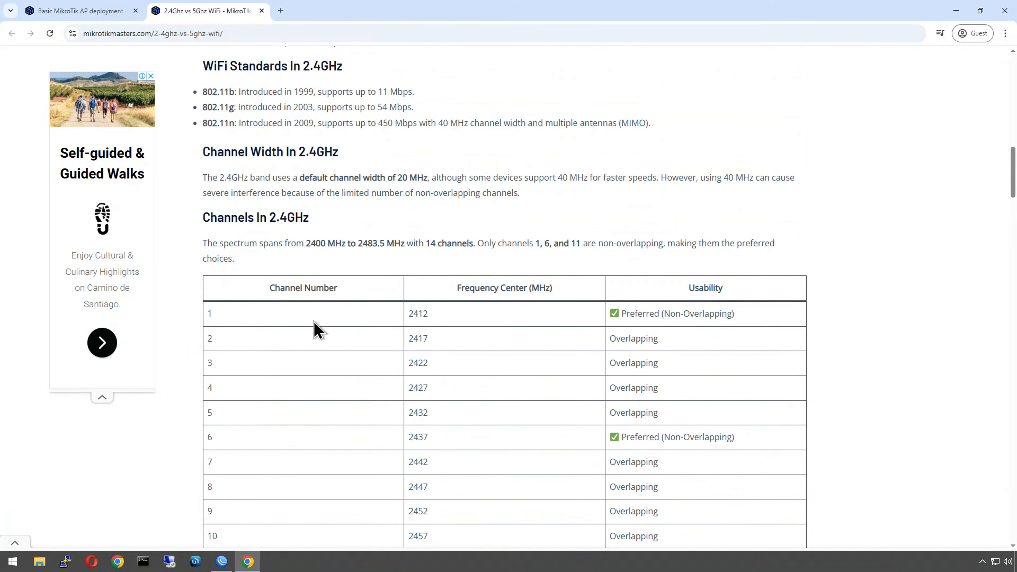
scroll(294, 451, down, 3)
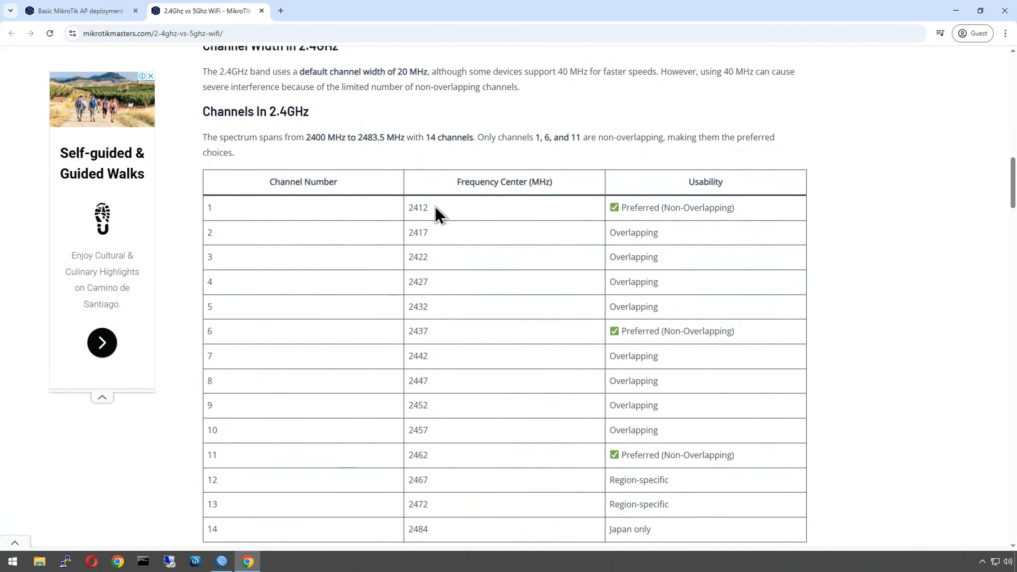
double_click(419, 208)
double_click(418, 331)
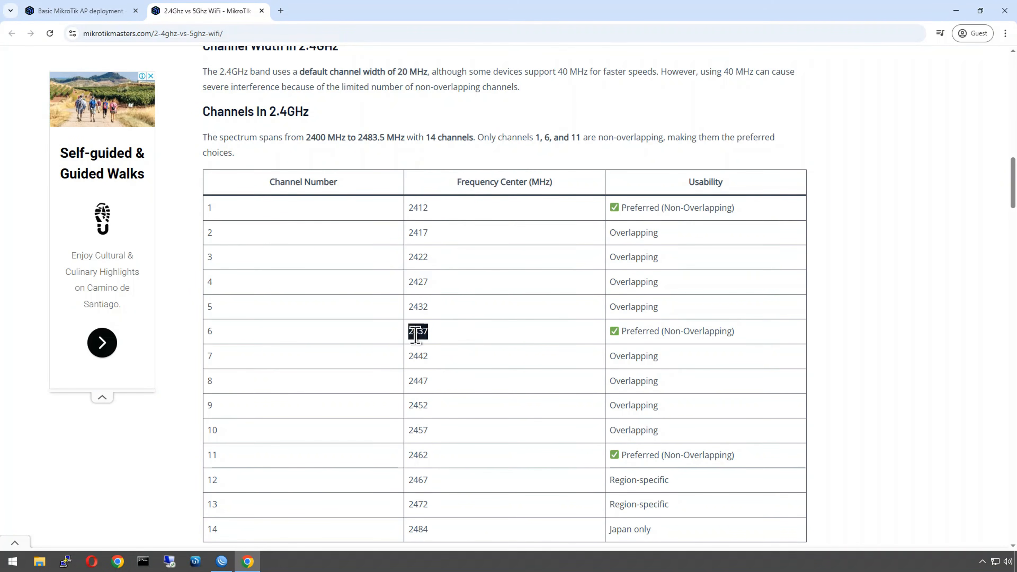
click(418, 332)
double_click(425, 455)
scroll(436, 451, down, 8)
scroll(438, 449, down, 14)
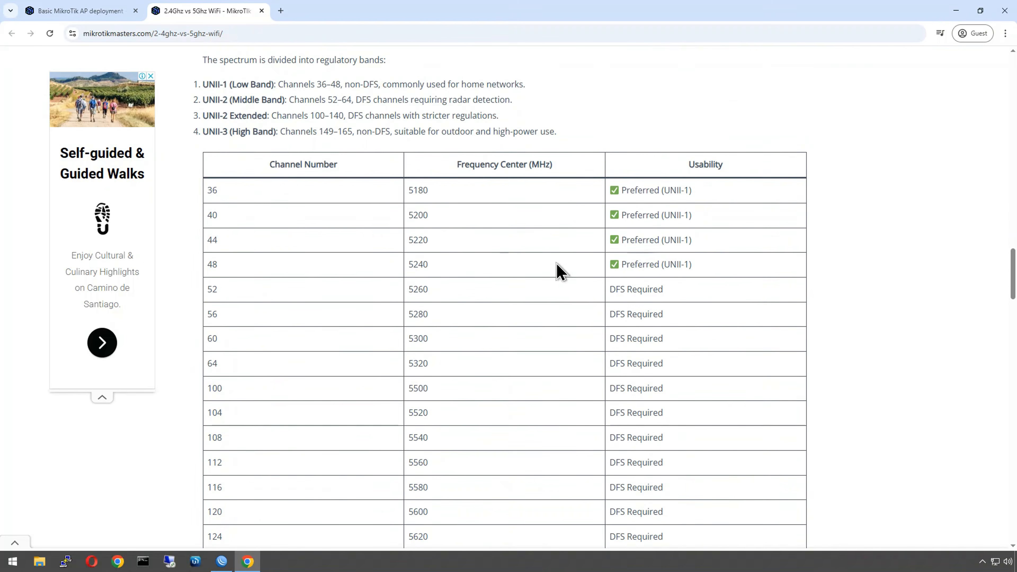
scroll(557, 270, down, 9)
scroll(529, 396, down, 7)
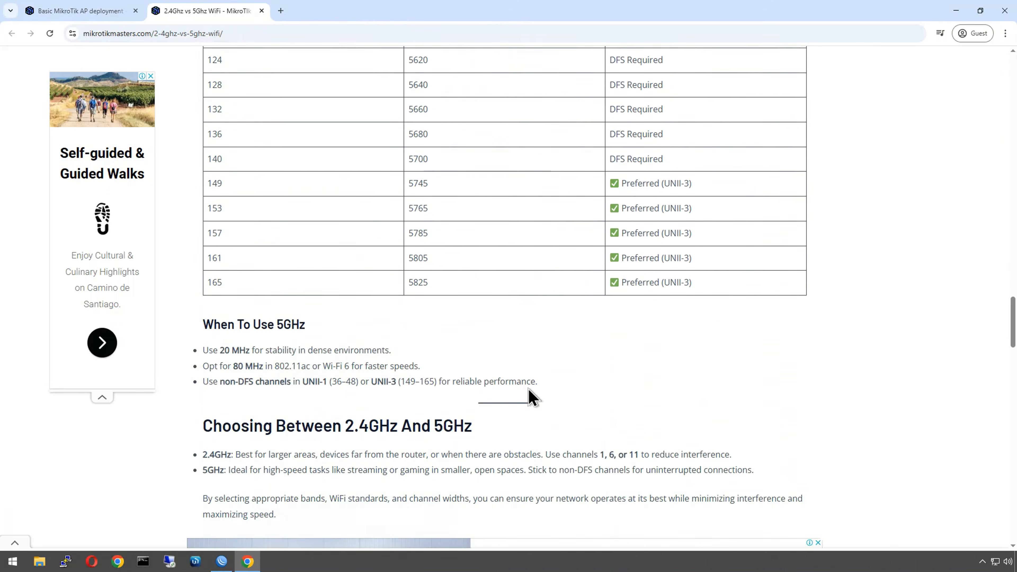
scroll(517, 380, up, 17)
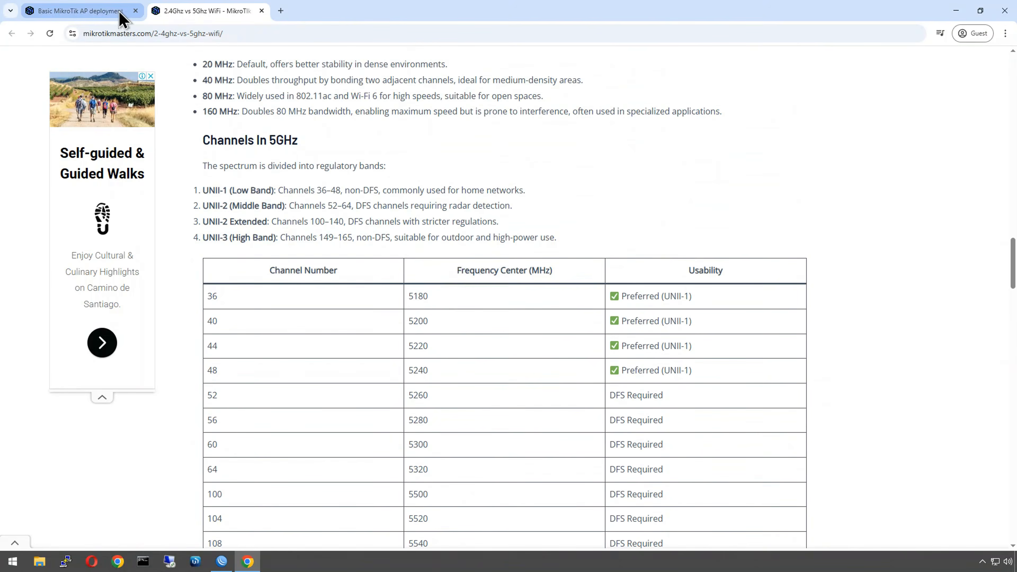
Step: Copy the Complete List of /interface wifi channel commands from the Basic MikroTik AP deployment article
click(120, 13)
scroll(441, 395, down, 8)
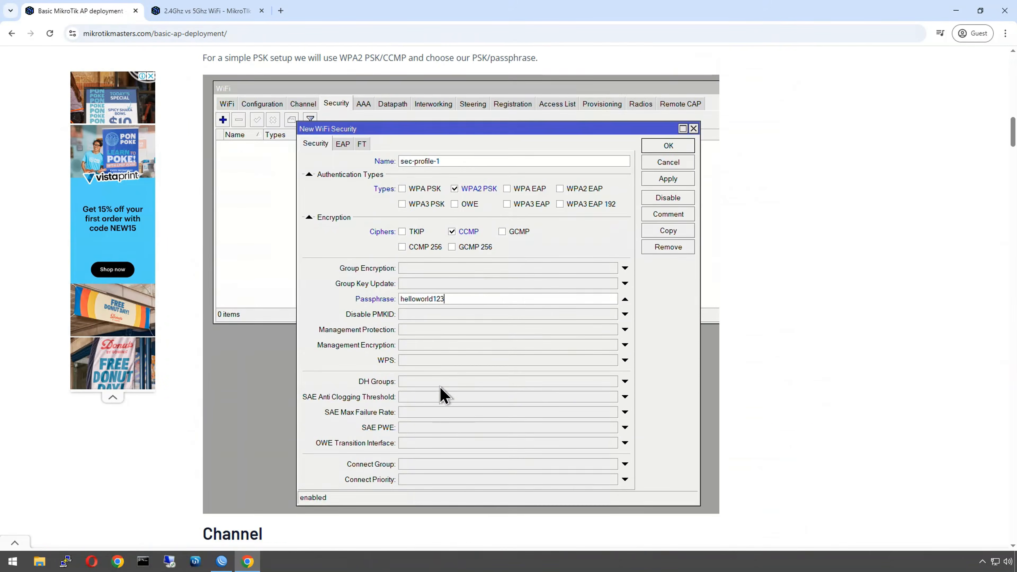
scroll(384, 451, down, 7)
scroll(440, 450, down, 15)
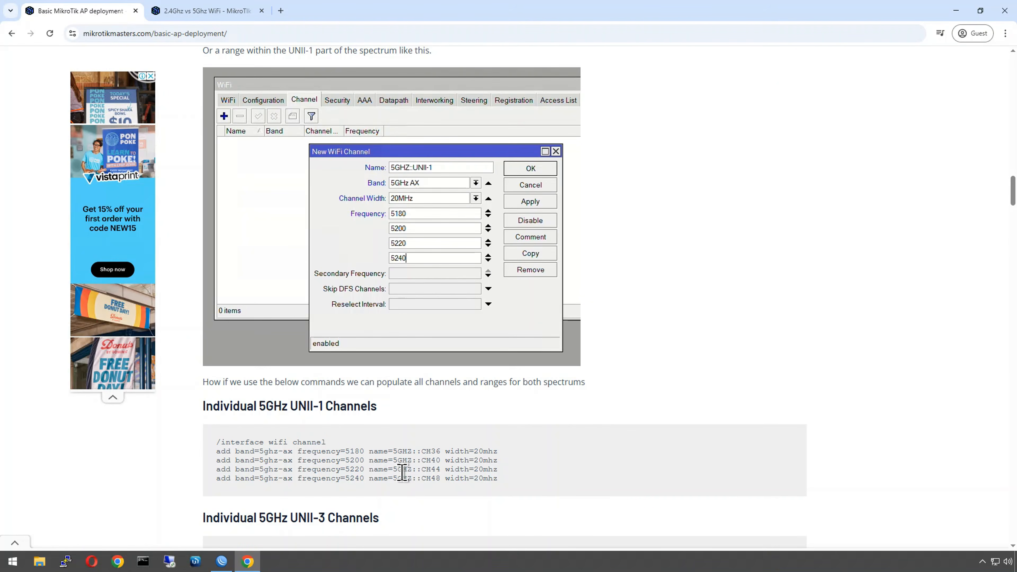
scroll(409, 477, down, 4)
scroll(455, 406, down, 3)
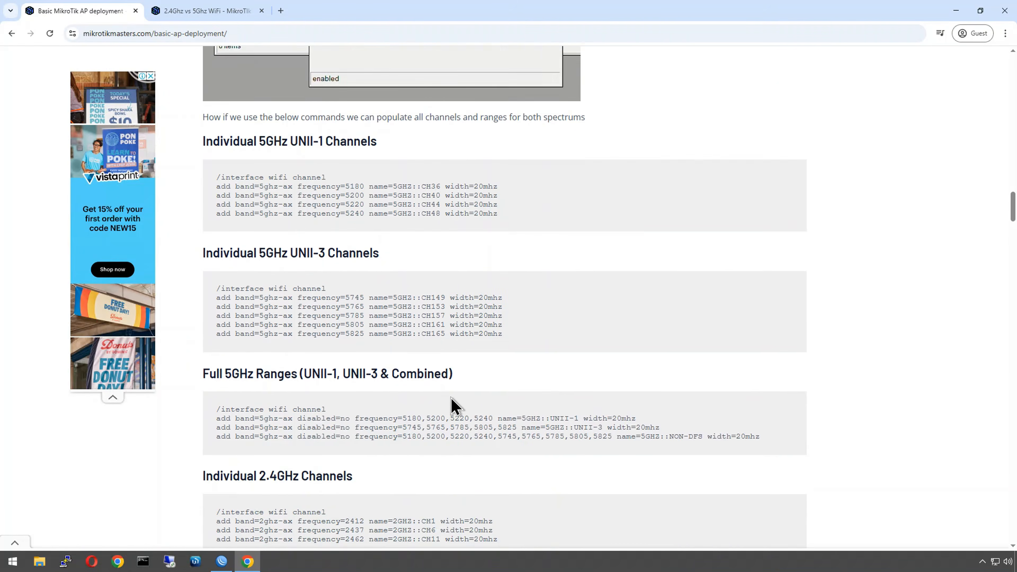
drag(765, 437, 417, 437)
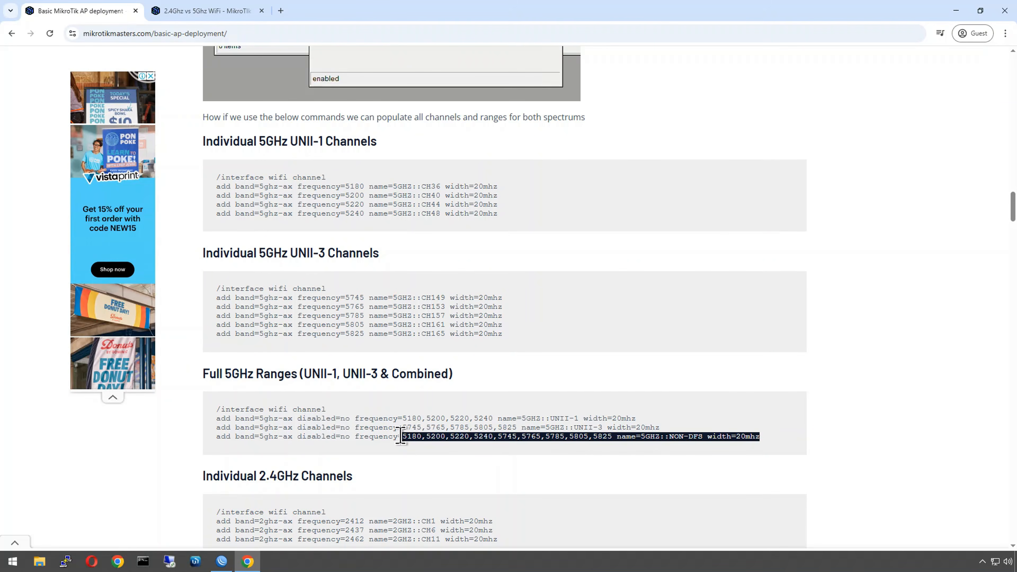
scroll(478, 450, down, 12)
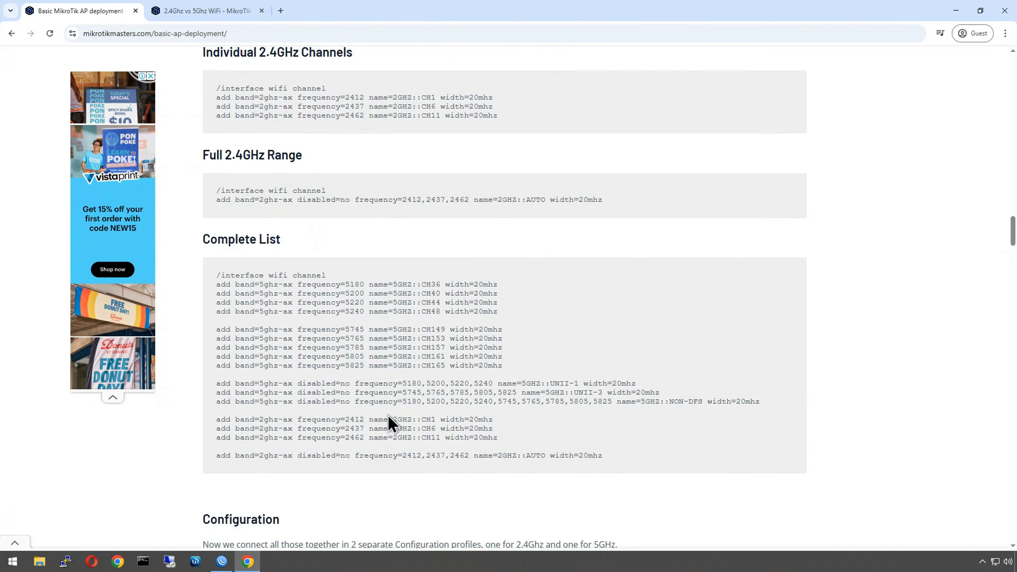
drag(609, 471, 216, 275)
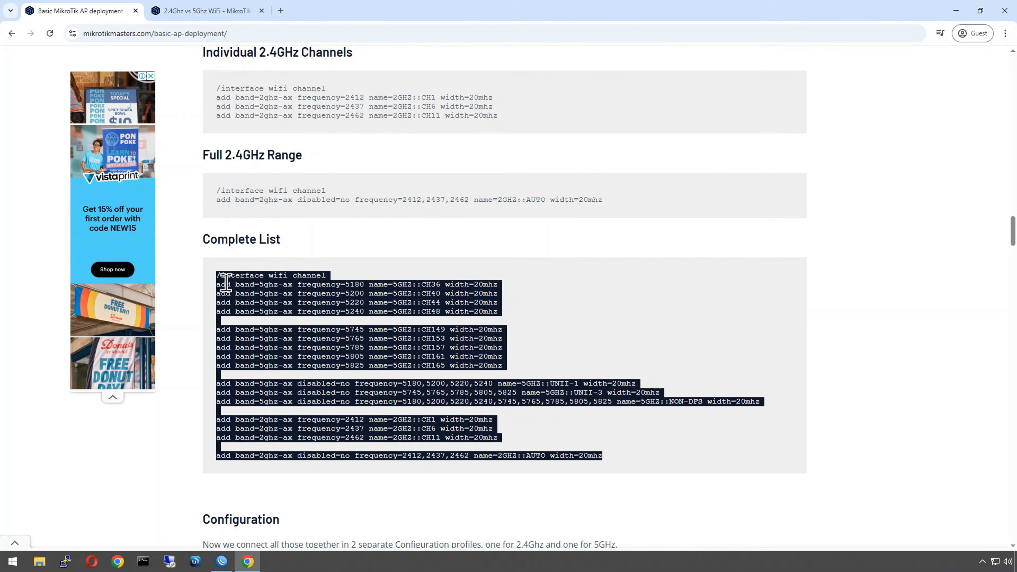
right_click(243, 298)
click(257, 300)
Step: Open Notepad and paste the copied WiFi channel commands into a blank document
click(12, 562)
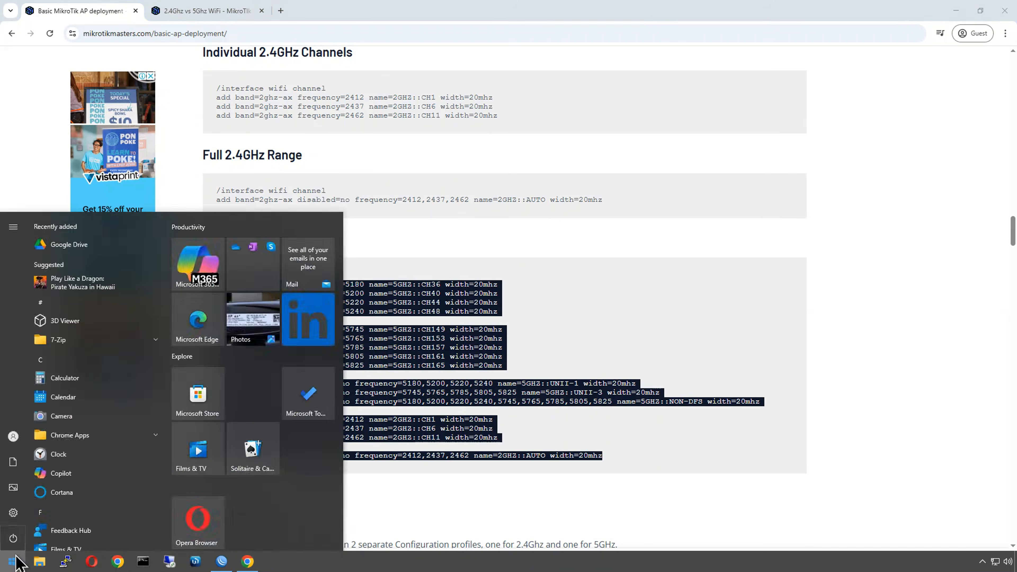
text(note)
key(Return)
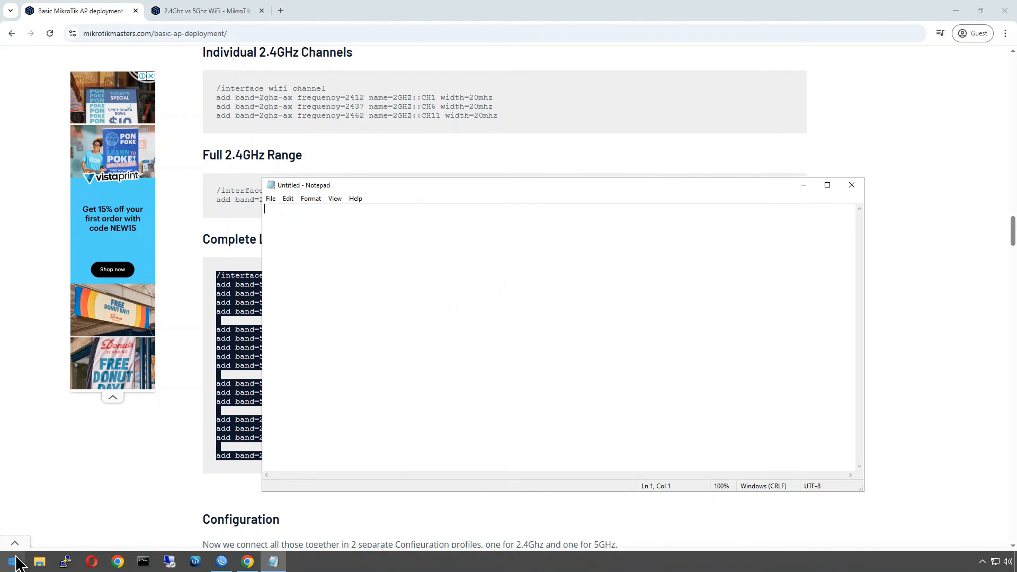
key(ctrl+v)
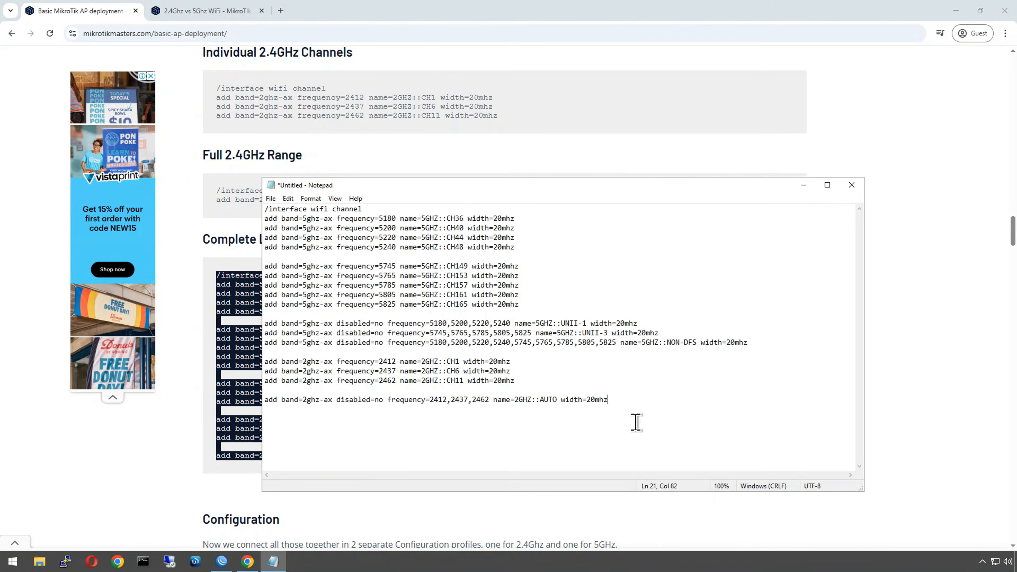
Step: Copy all of the WiFi channel commands from the Notepad document
drag(609, 400, 187, 156)
right_click(332, 226)
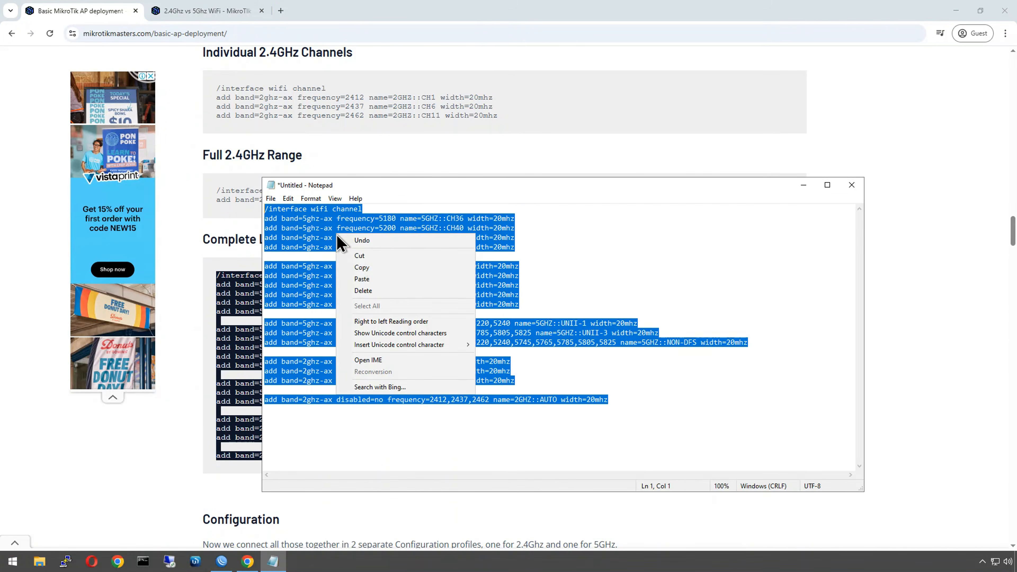
click(358, 260)
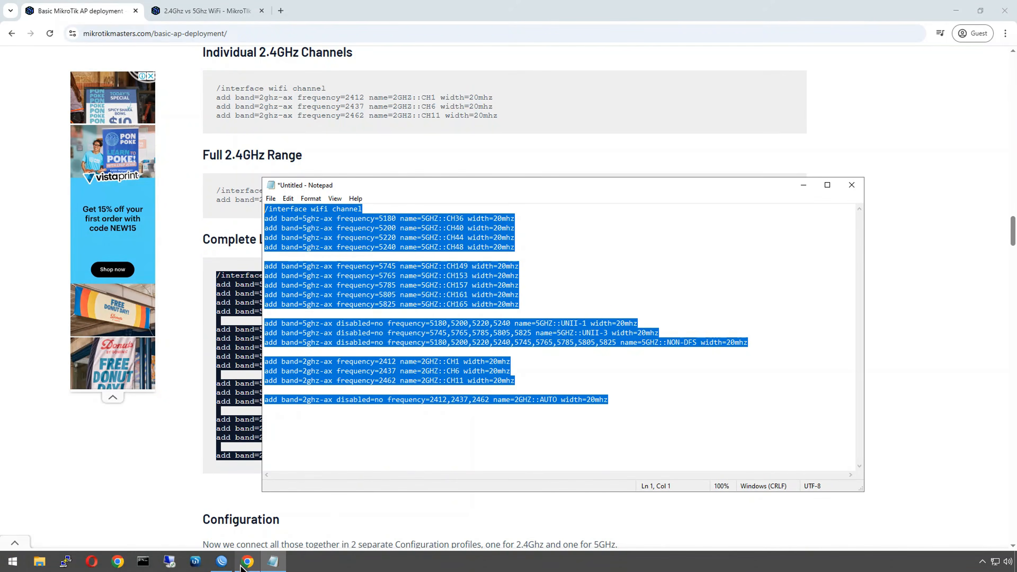
Step: Switch to WinBox, run the copied WiFi channel commands in a new terminal, and check the 2GHZ::AUTO and 5GHZ::NON-DFS channel entries
click(222, 561)
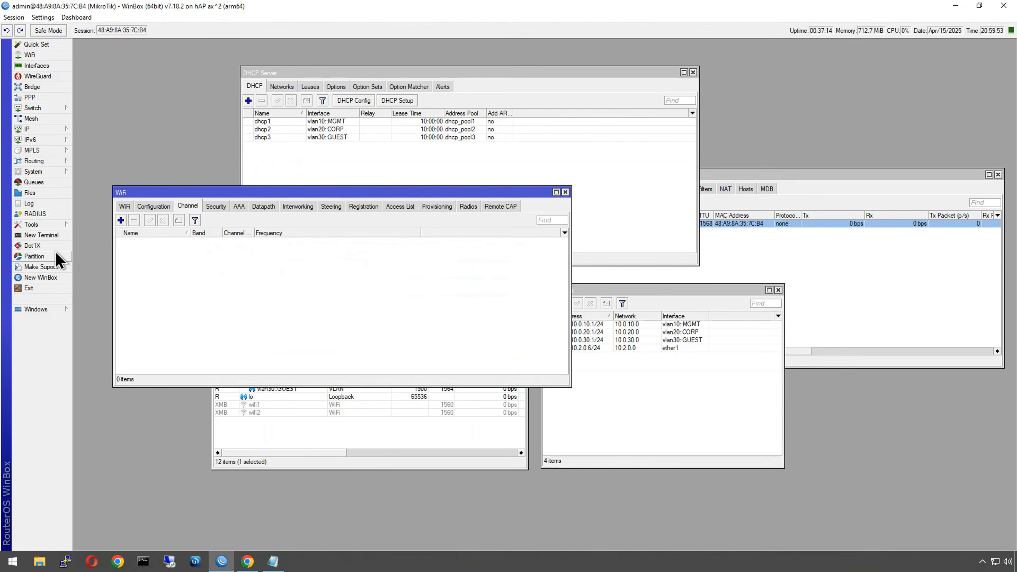
click(42, 235)
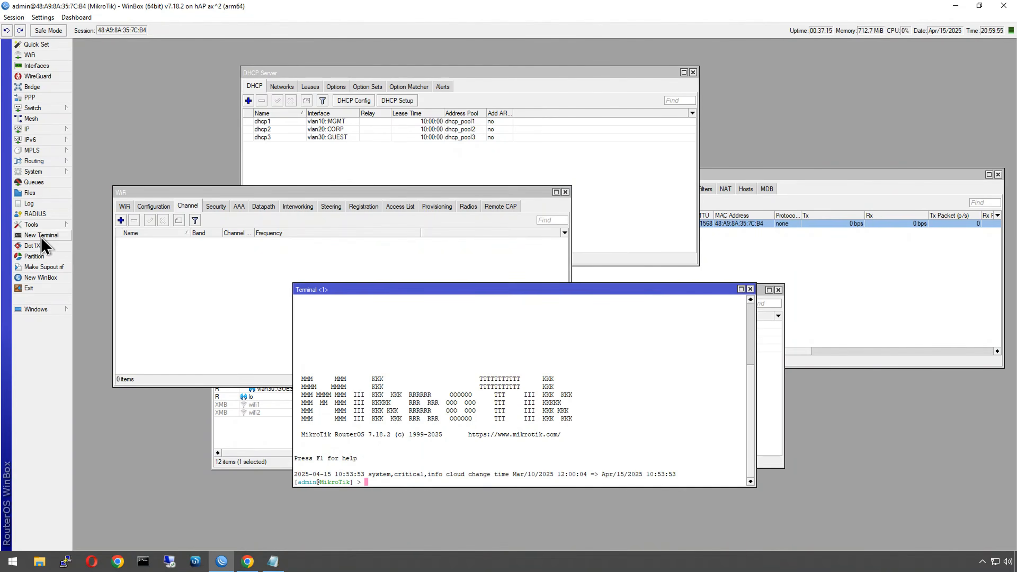
right_click(353, 372)
click(376, 414)
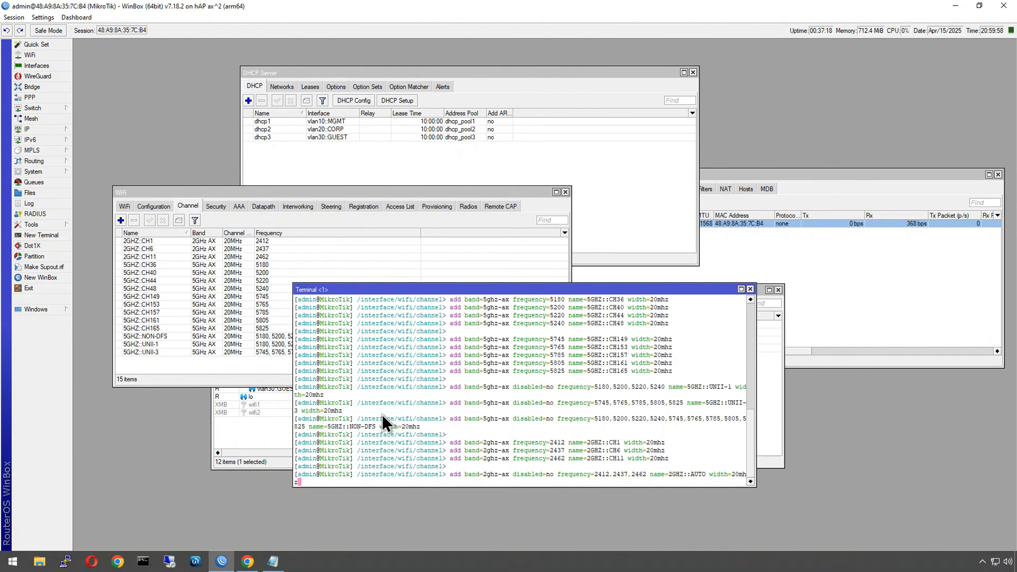
click(751, 289)
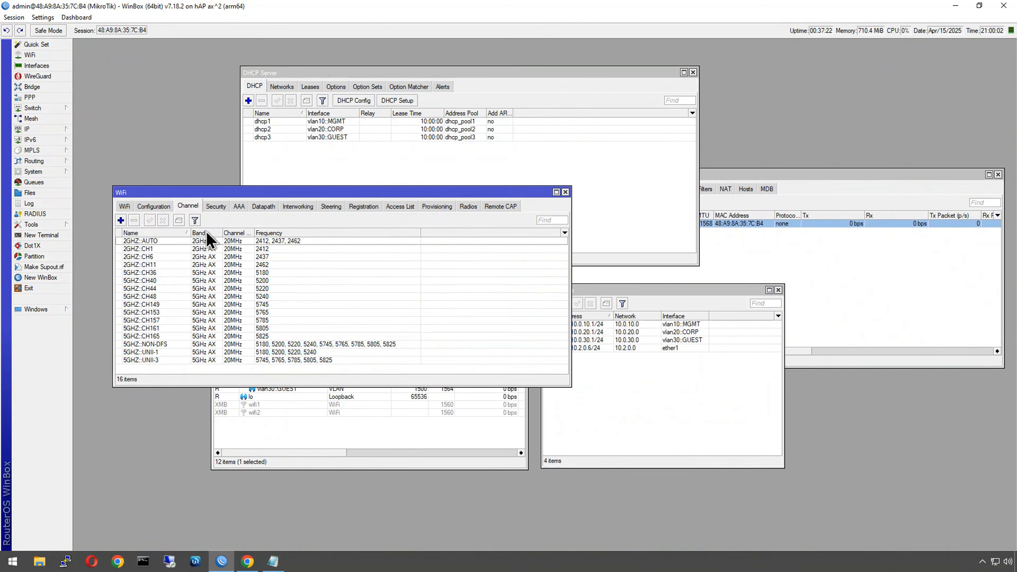
click(273, 241)
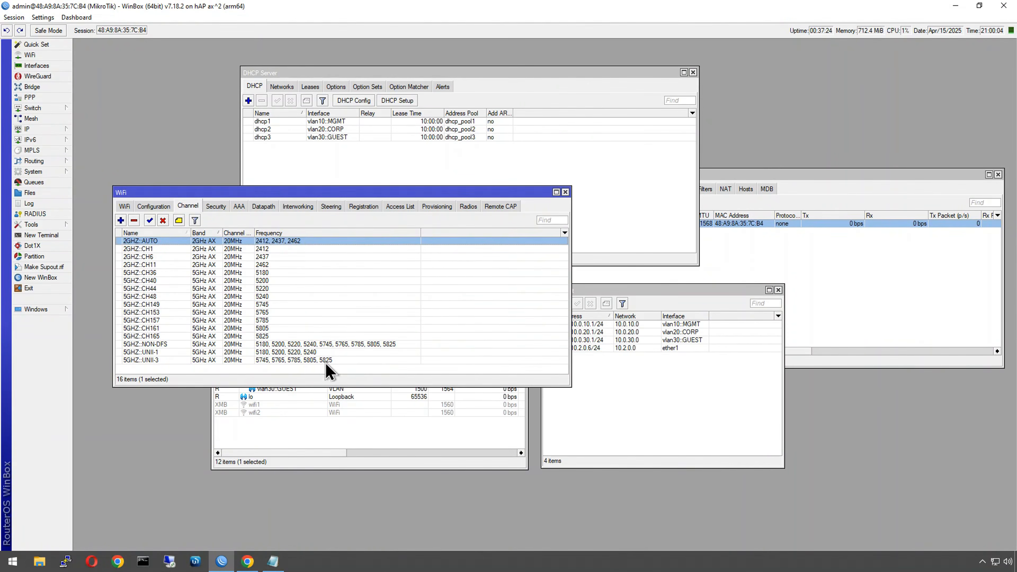
click(350, 344)
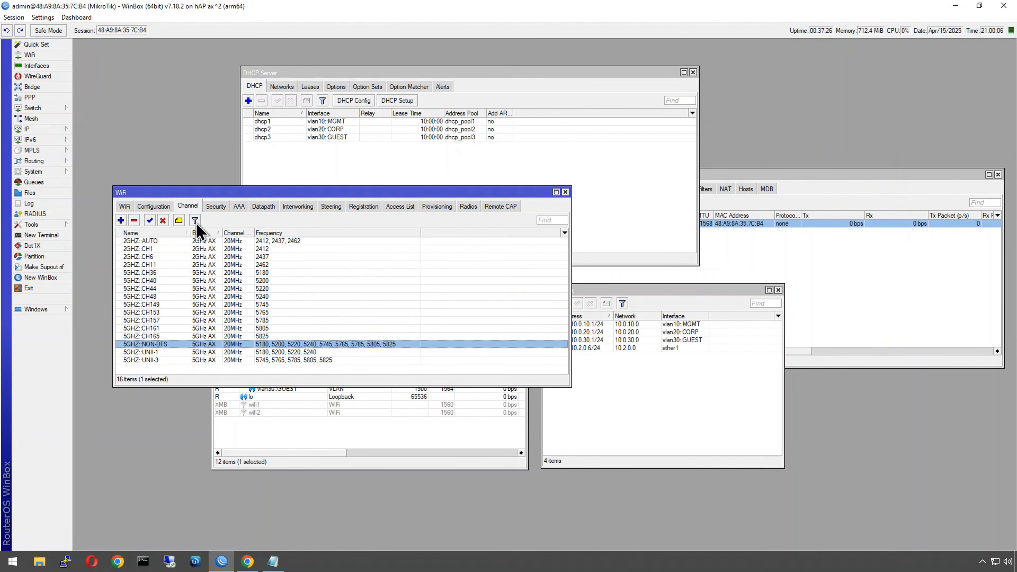
Step: Start a new WiFi configuration named CORP_2GHZ with mode ap, SSID MikroTikMasters-2G and country Australia
click(153, 207)
click(121, 220)
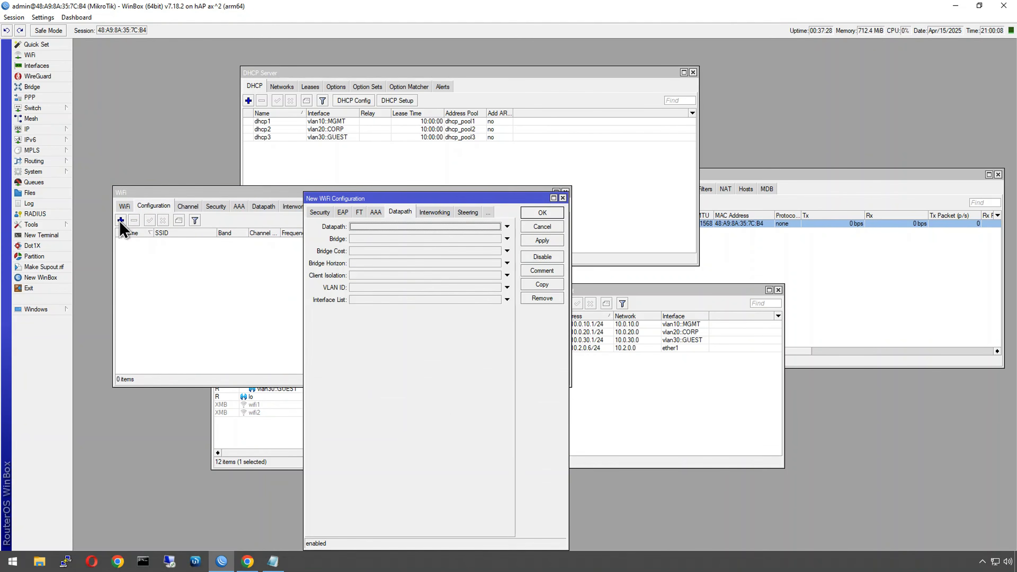
click(320, 213)
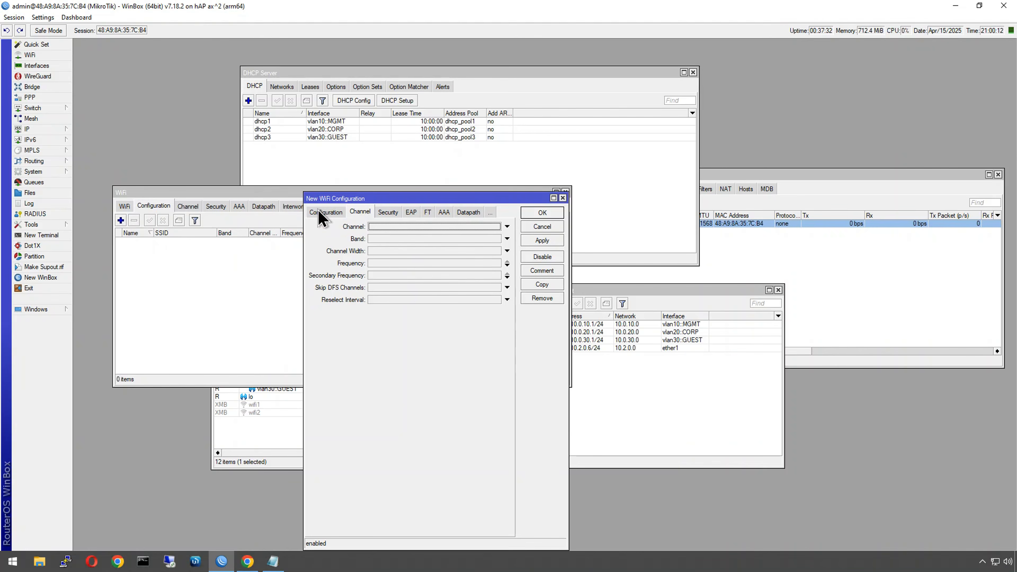
click(320, 213)
click(390, 227)
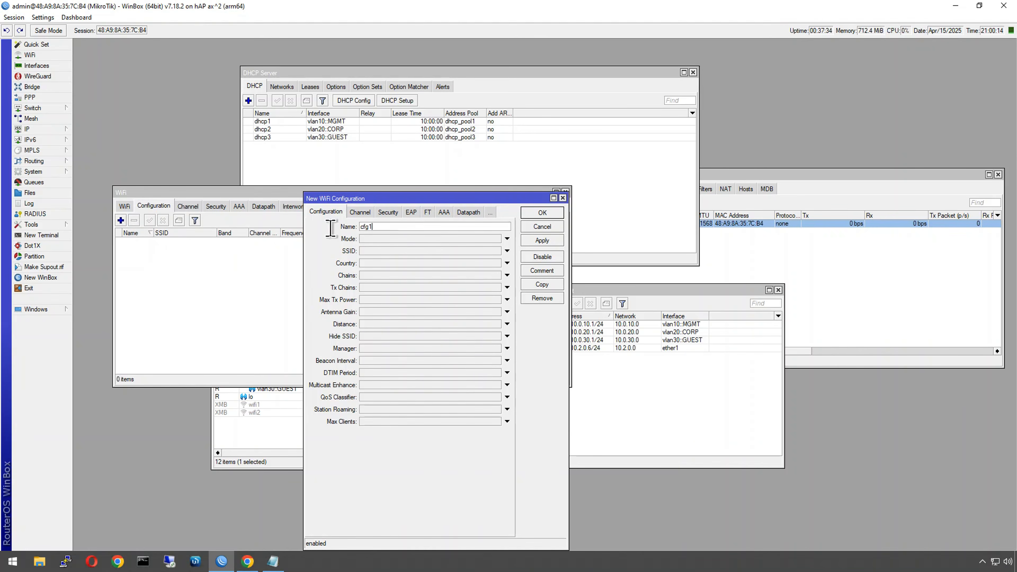
key(ctrl+a)
click(383, 251)
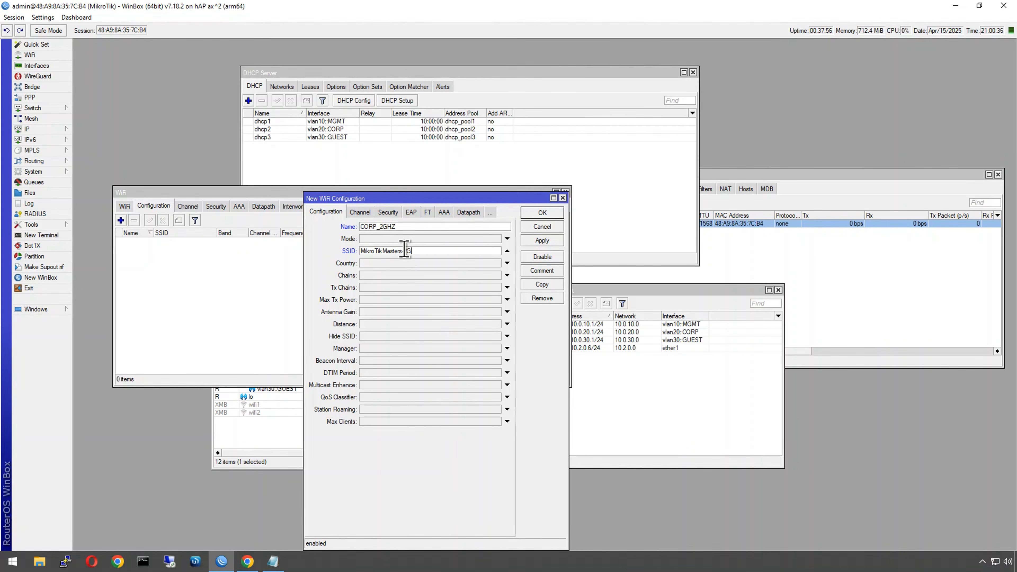
click(418, 240)
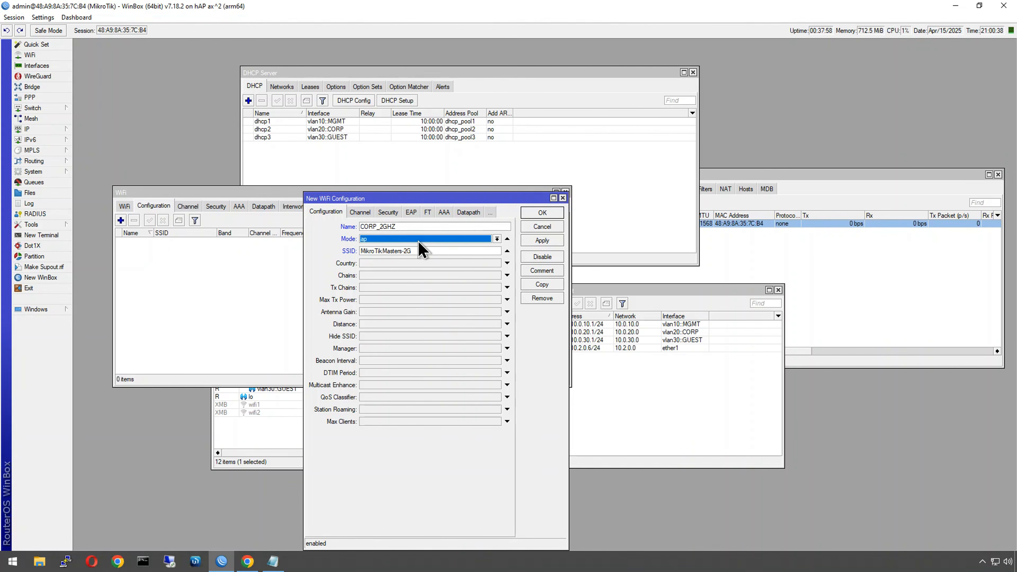
click(389, 264)
click(387, 265)
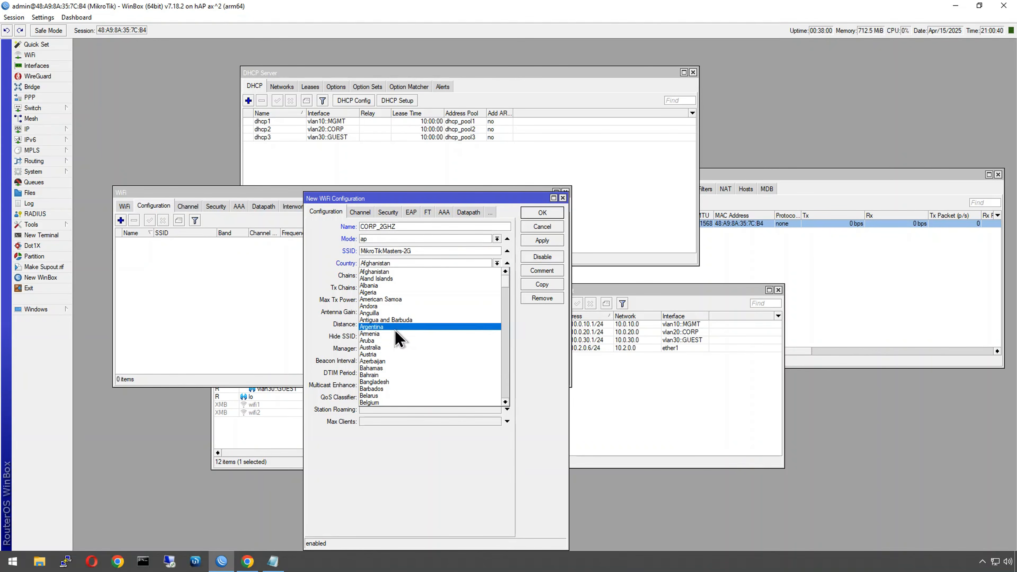
click(385, 351)
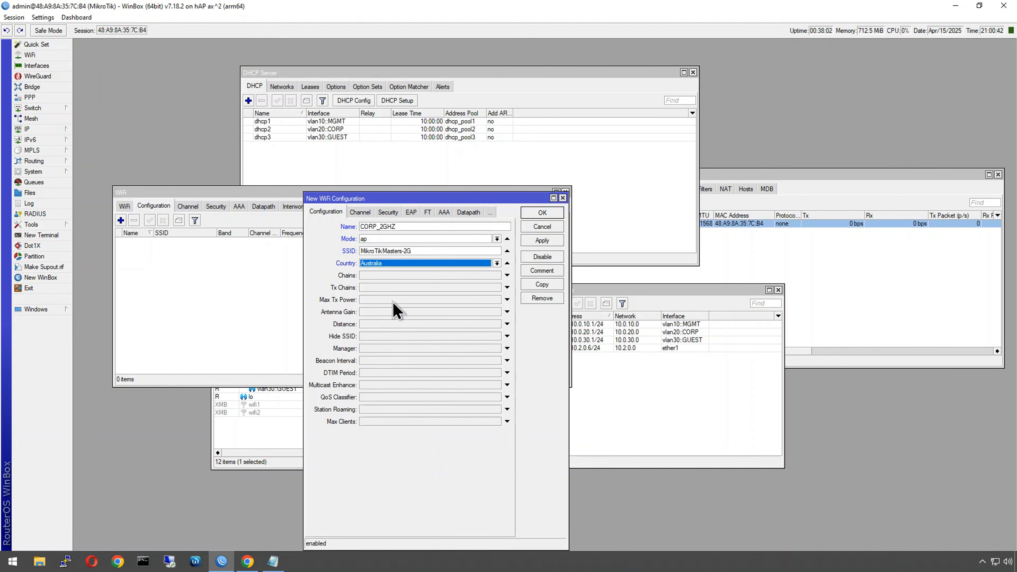
Step: Assign the 2GHZ::AUTO channel profile to the CORP_2GHZ configuration
click(359, 213)
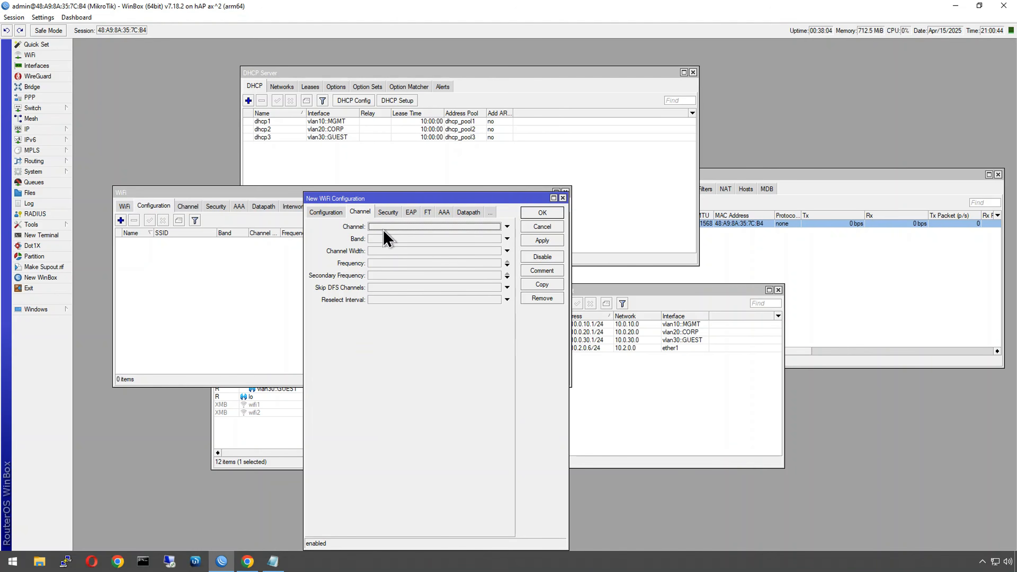
click(330, 214)
click(360, 212)
click(387, 230)
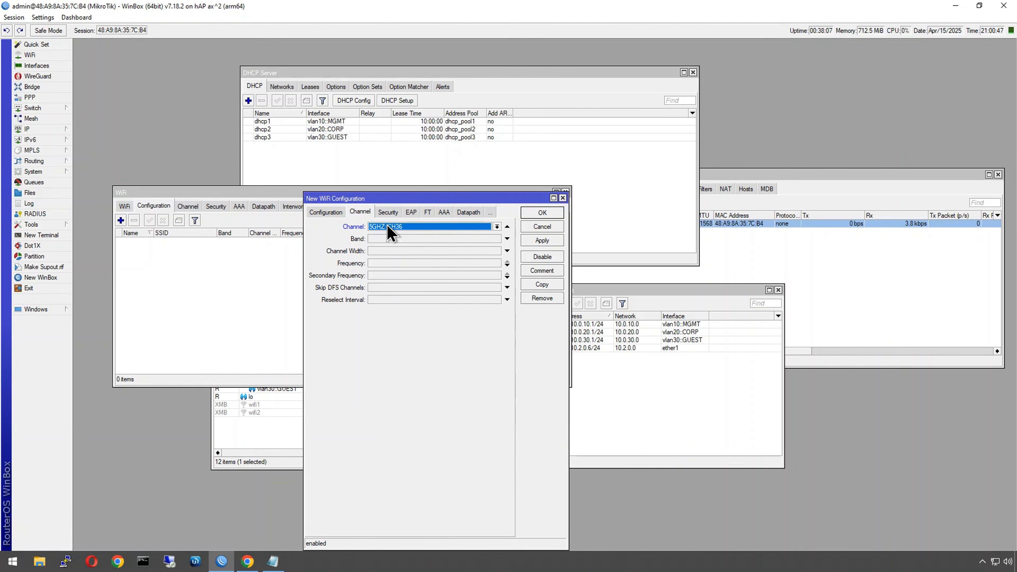
click(408, 226)
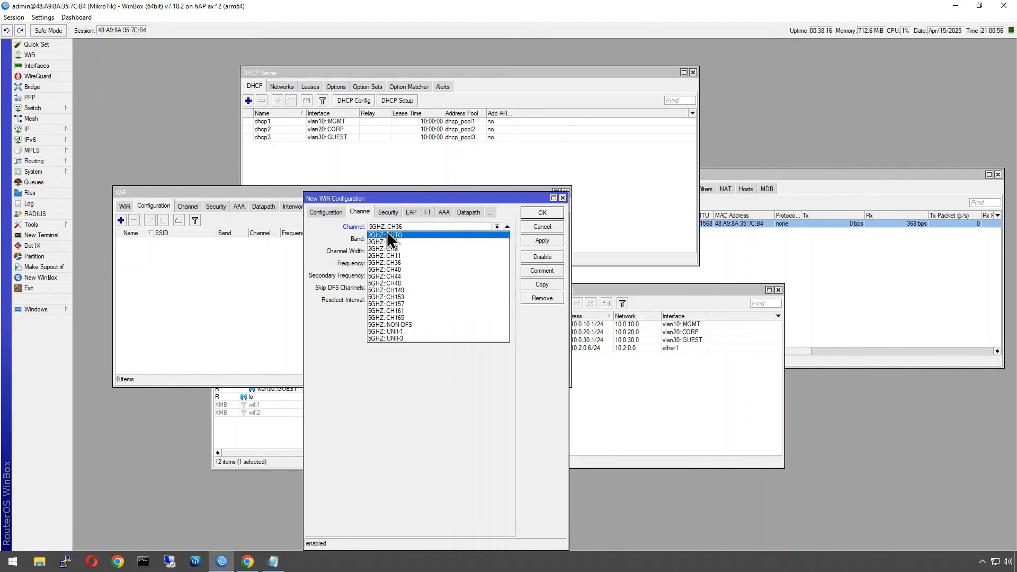
click(328, 210)
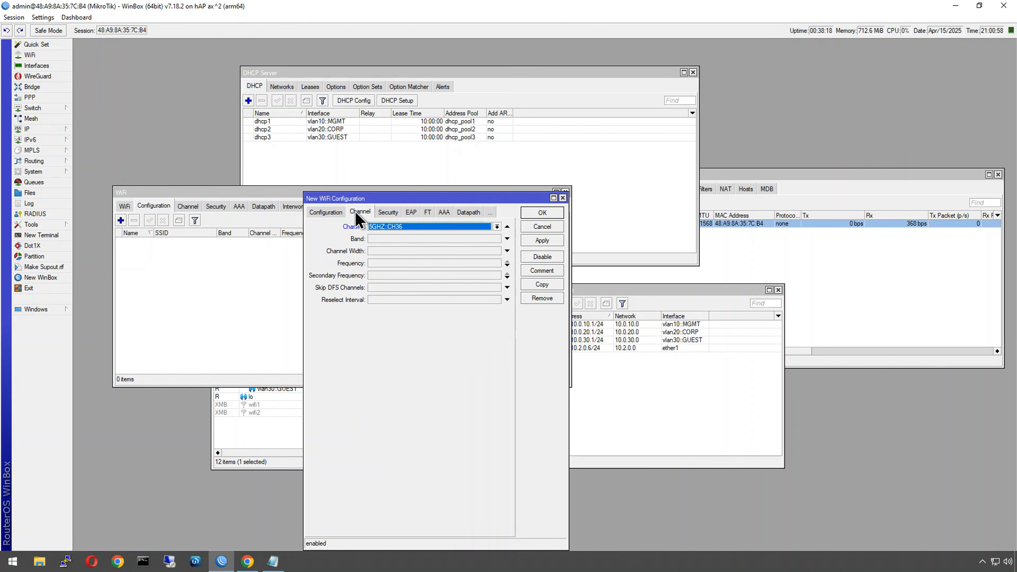
click(326, 213)
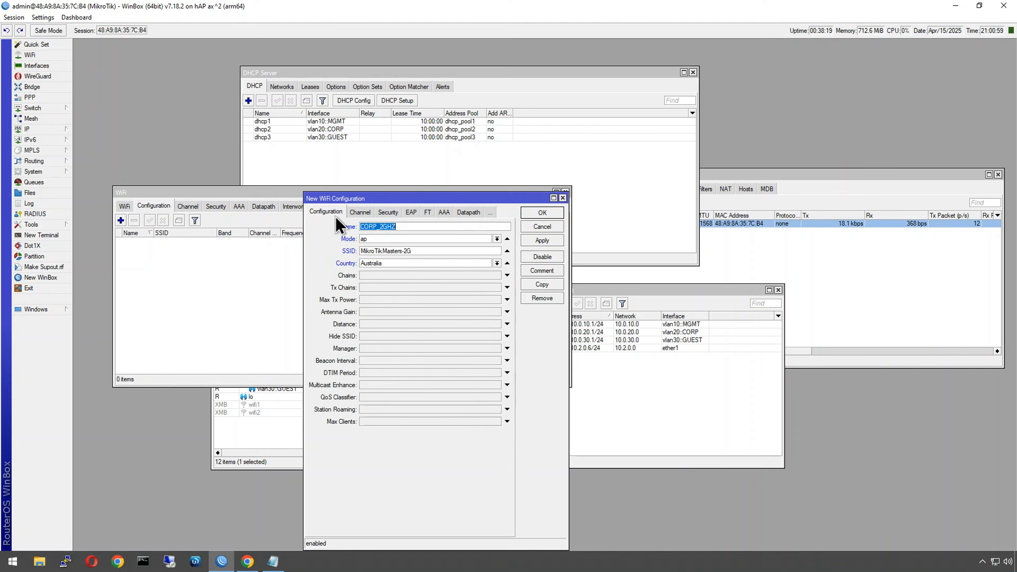
click(360, 212)
click(388, 227)
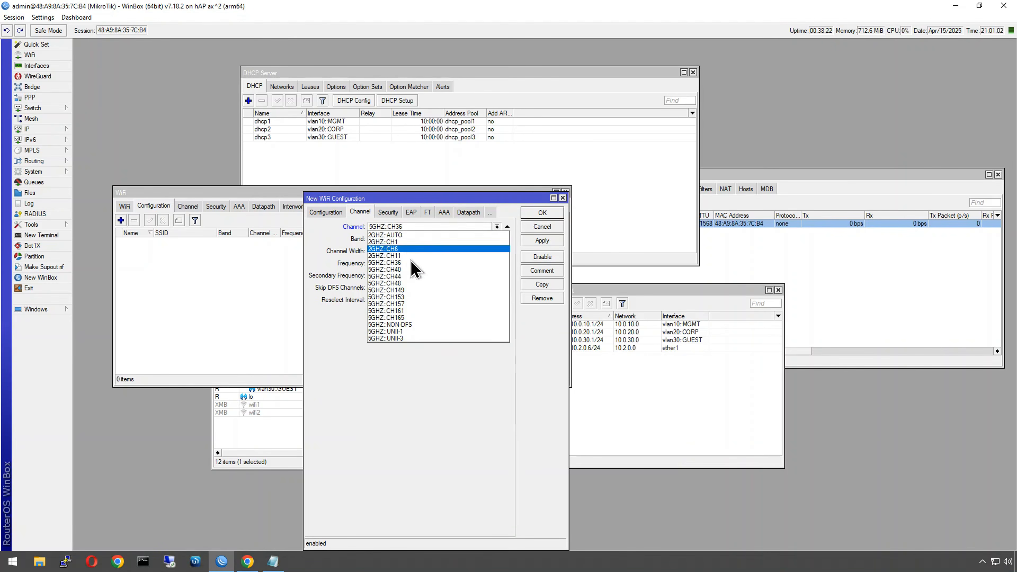
click(394, 235)
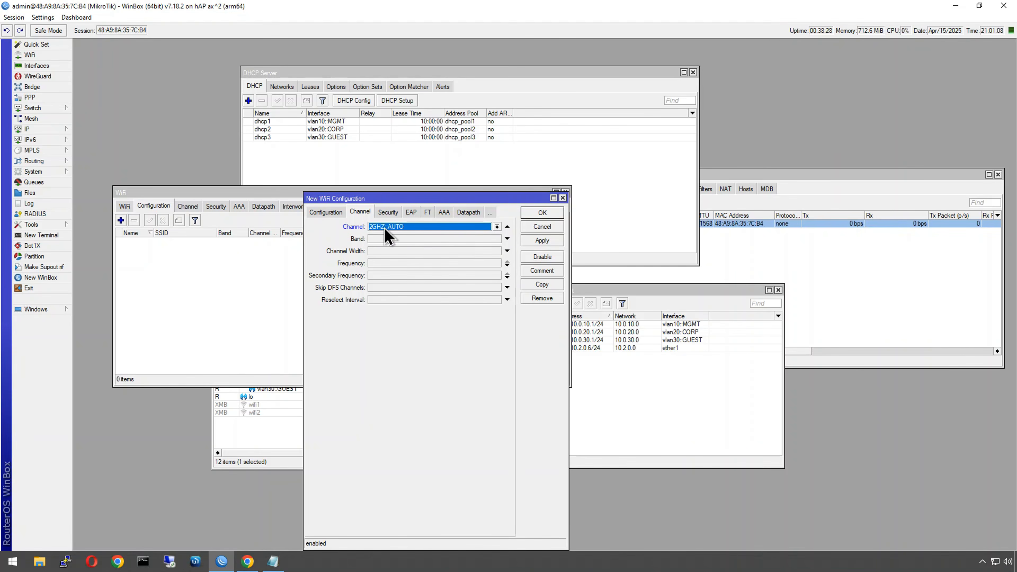
Step: Assign the sec-corp security profile and the datapath-corp datapath to the CORP_2GHZ configuration and save it
click(386, 212)
click(399, 227)
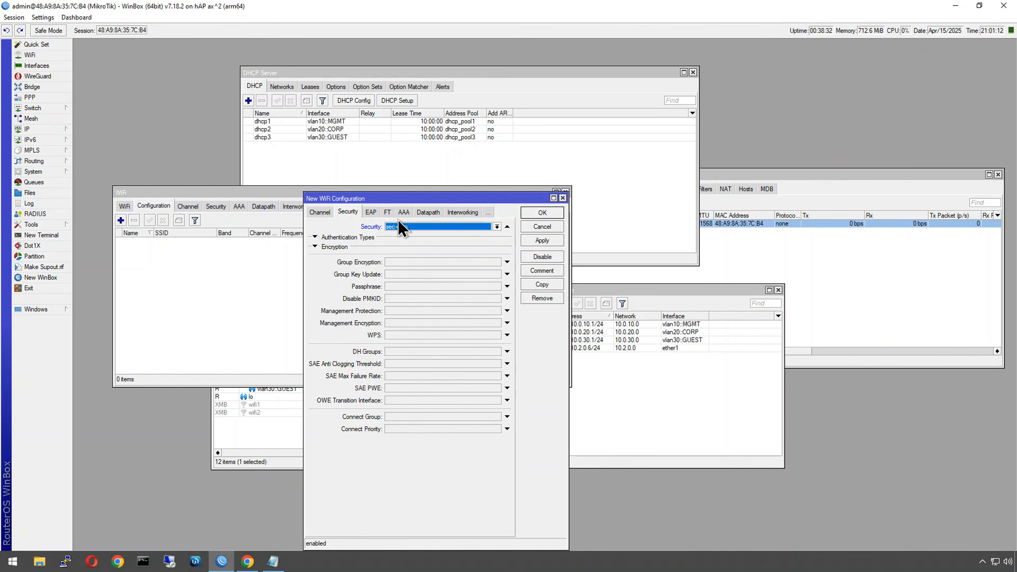
click(429, 213)
click(417, 227)
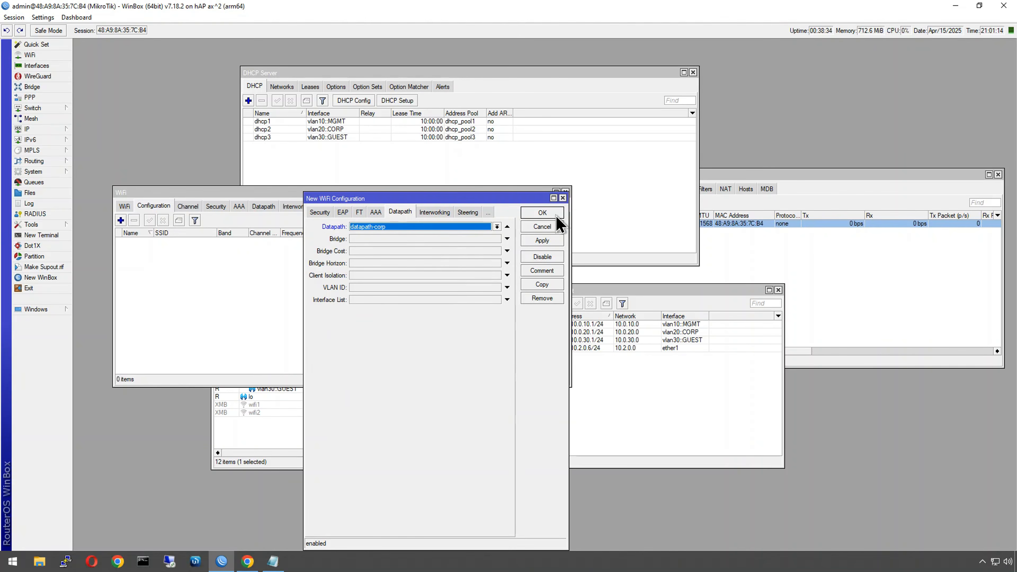
click(542, 213)
Step: Duplicate the CORP_2GHZ configuration, naming the copy CORP_5GHZ with SSID MikroTikMasters-5G
double_click(160, 241)
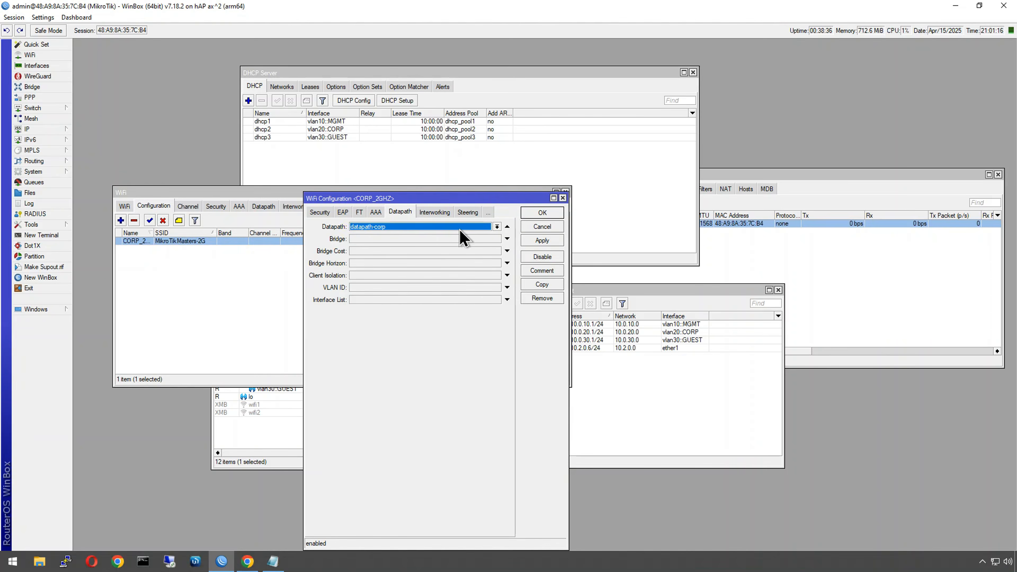
click(543, 285)
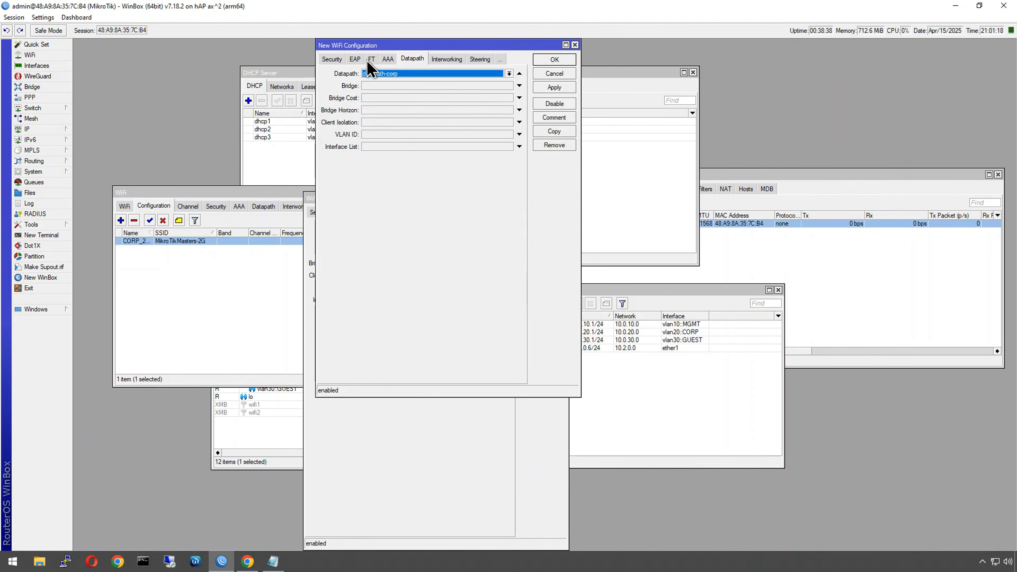
click(472, 223)
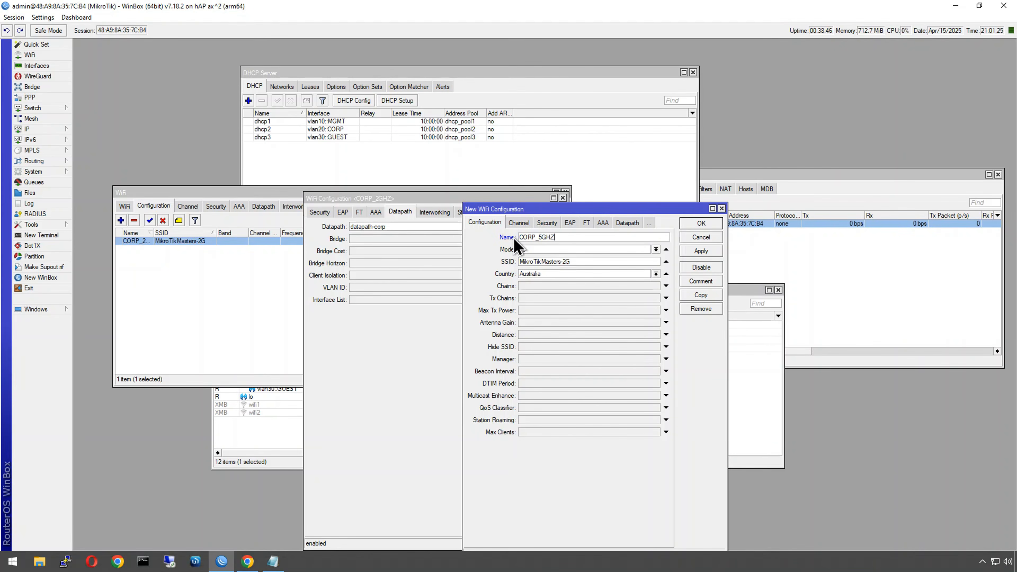
click(563, 262)
Step: Set the CORP_5GHZ configuration's channel to 5GHZ::NON-DFS, check its security and datapath profiles, and save it
click(519, 222)
click(556, 238)
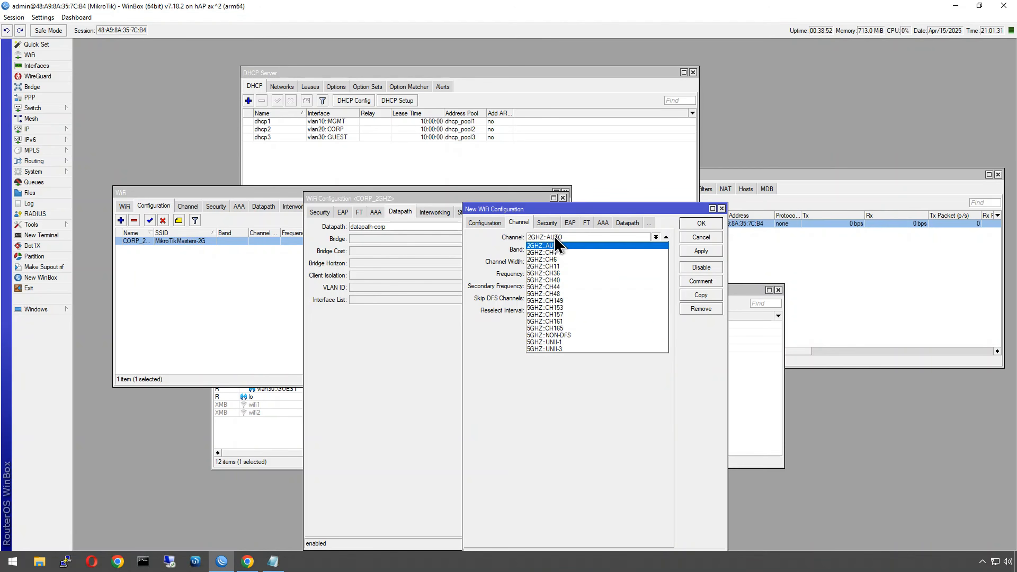
click(565, 335)
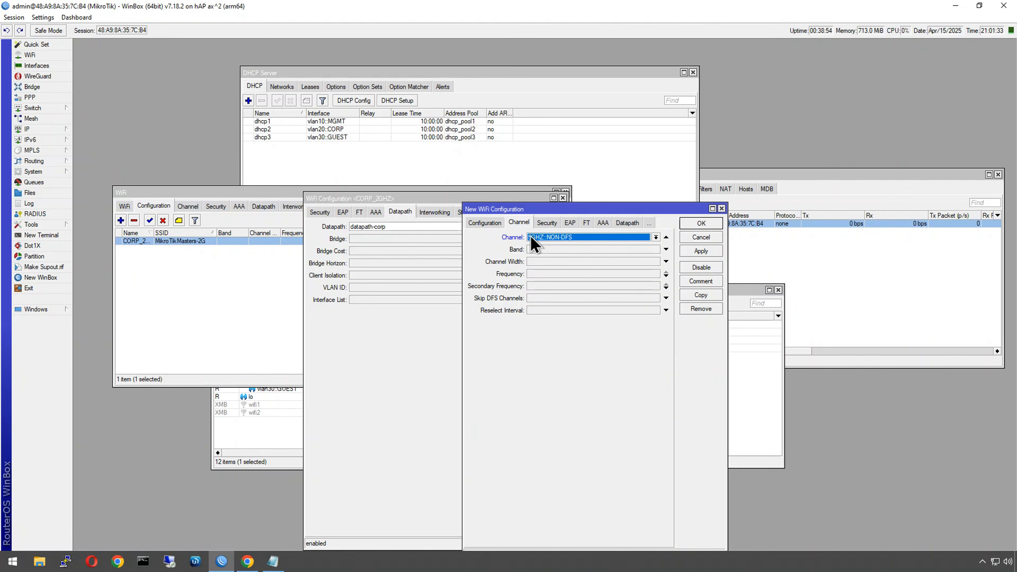
click(546, 223)
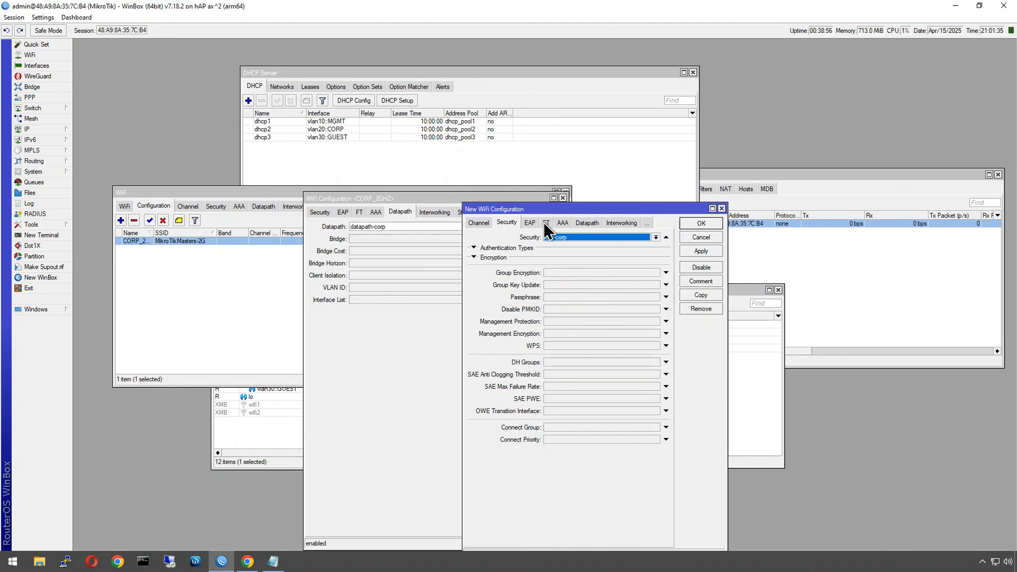
click(530, 223)
click(559, 223)
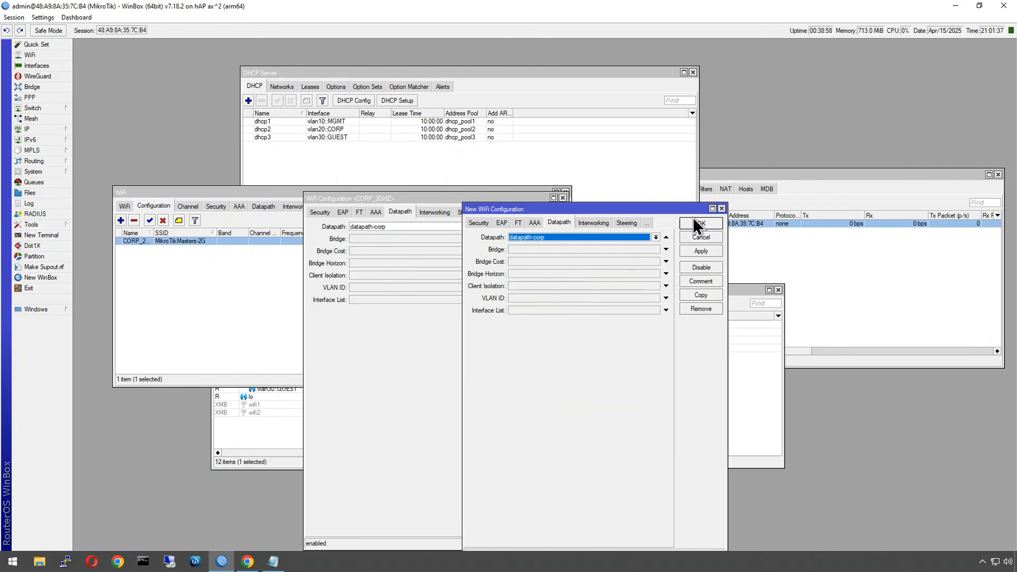
click(697, 224)
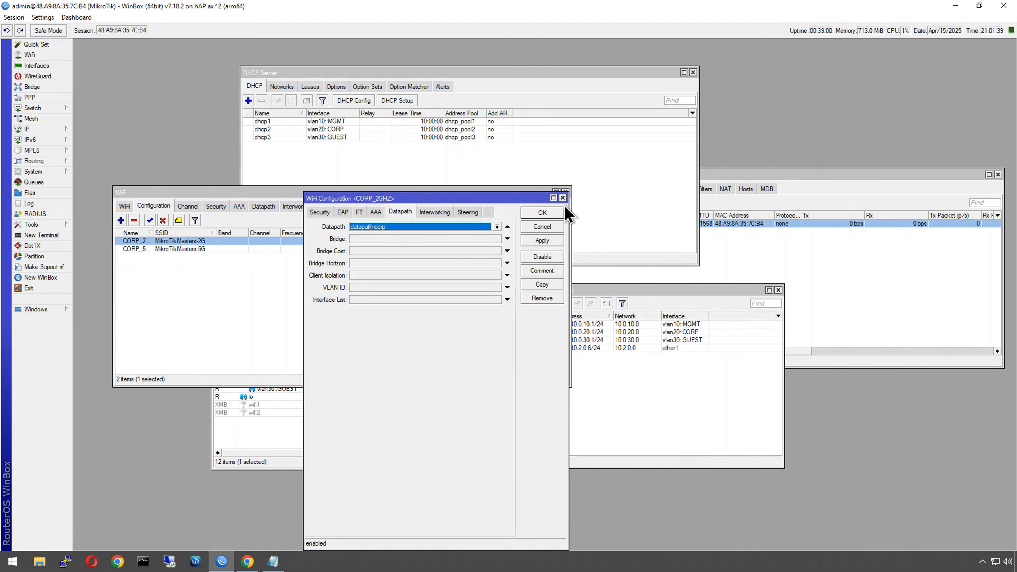
click(563, 198)
Step: Create a WiFi configuration named GUEST in ap mode with SSID MikroTikMasters-Guest and country Australia
click(120, 220)
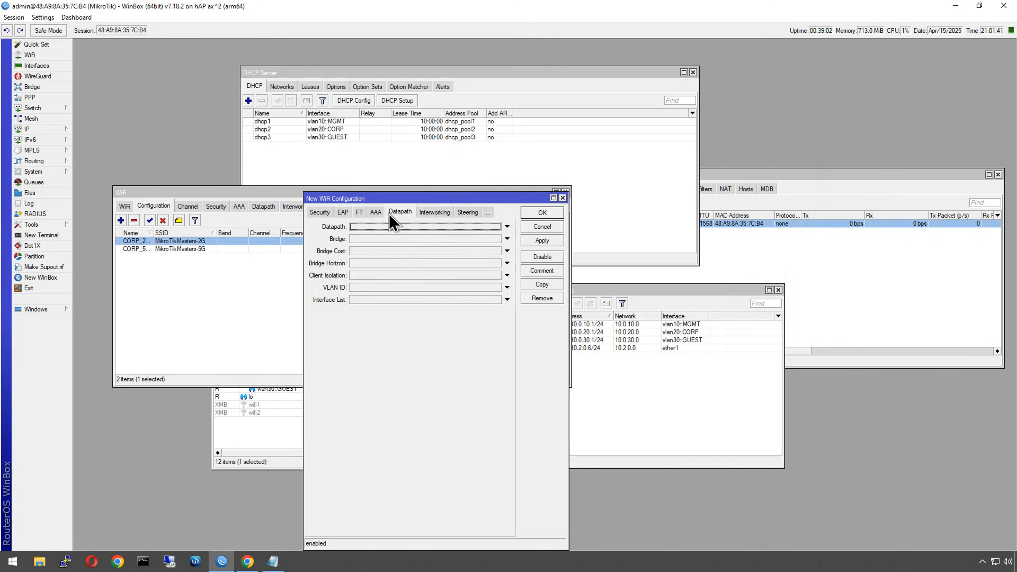
click(327, 213)
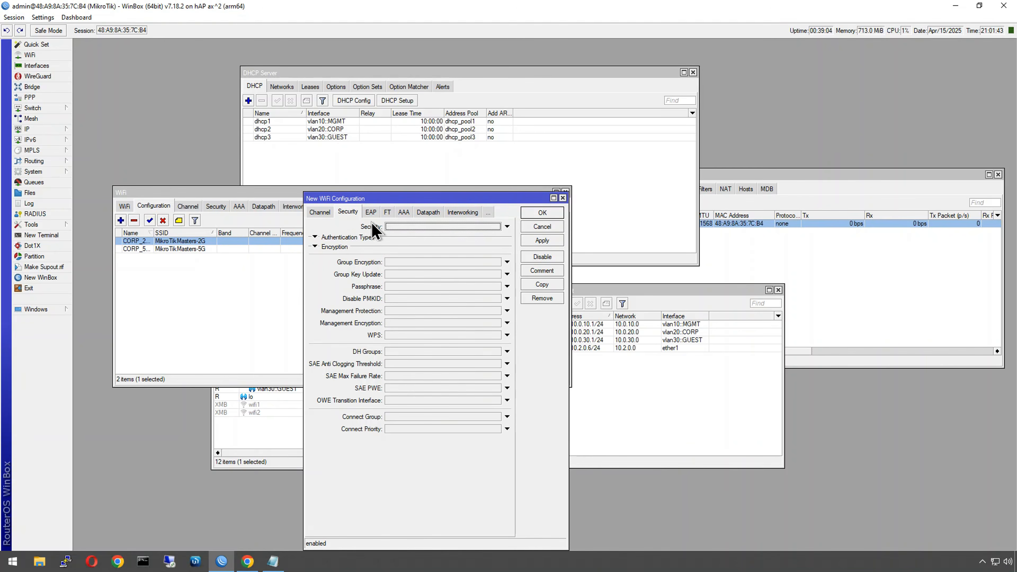
click(316, 213)
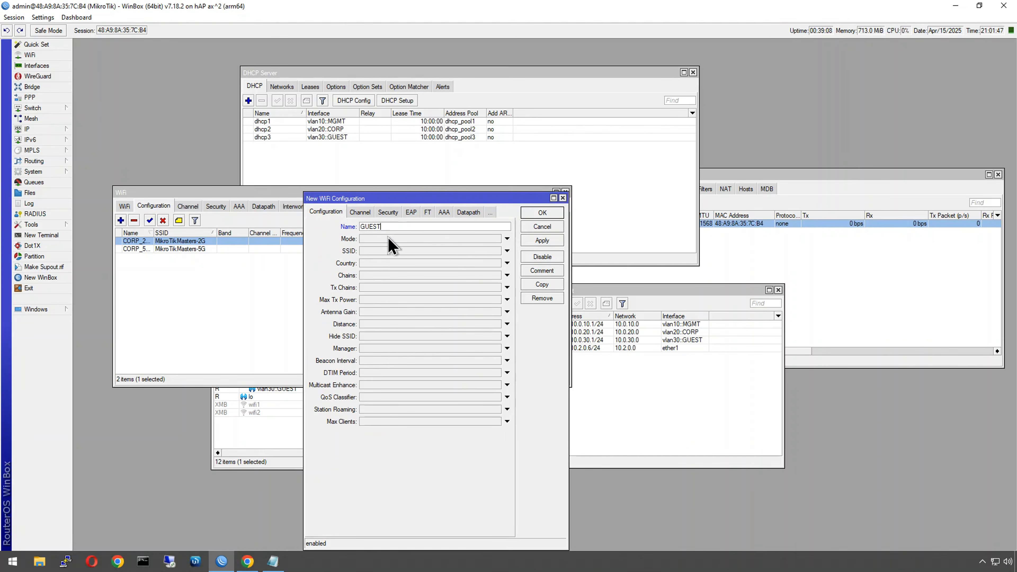
click(387, 239)
click(390, 249)
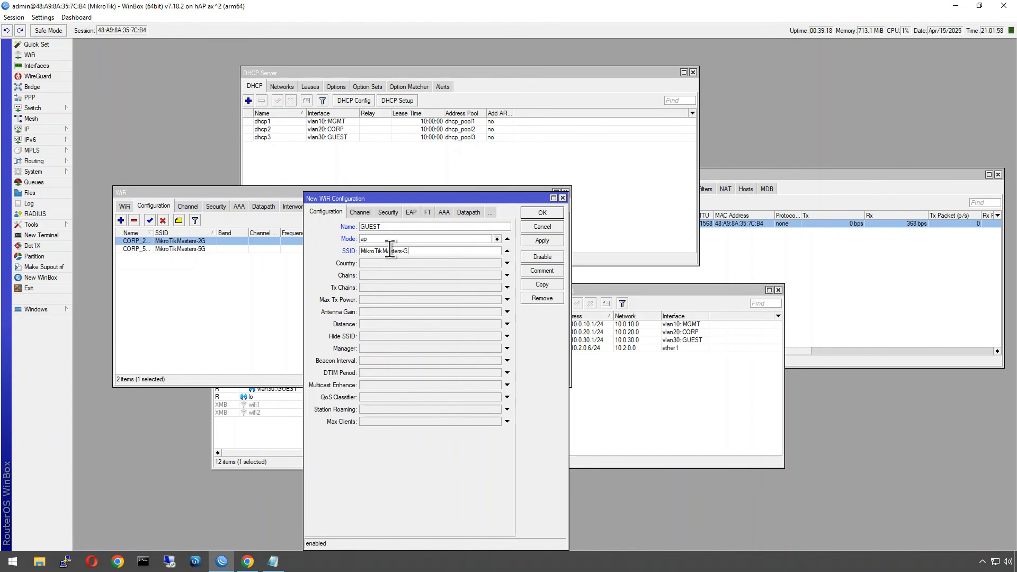
click(378, 266)
click(379, 265)
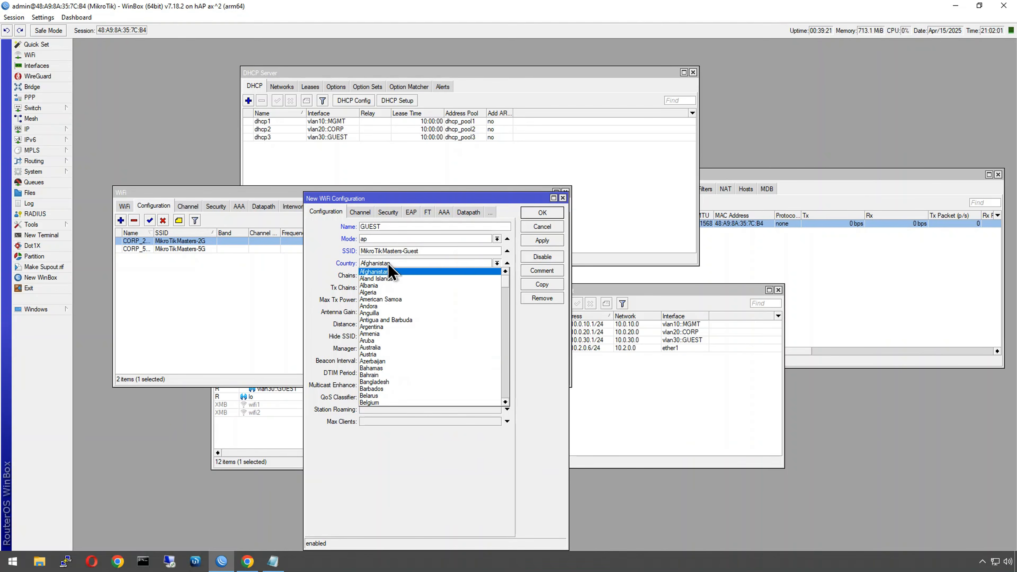
click(388, 348)
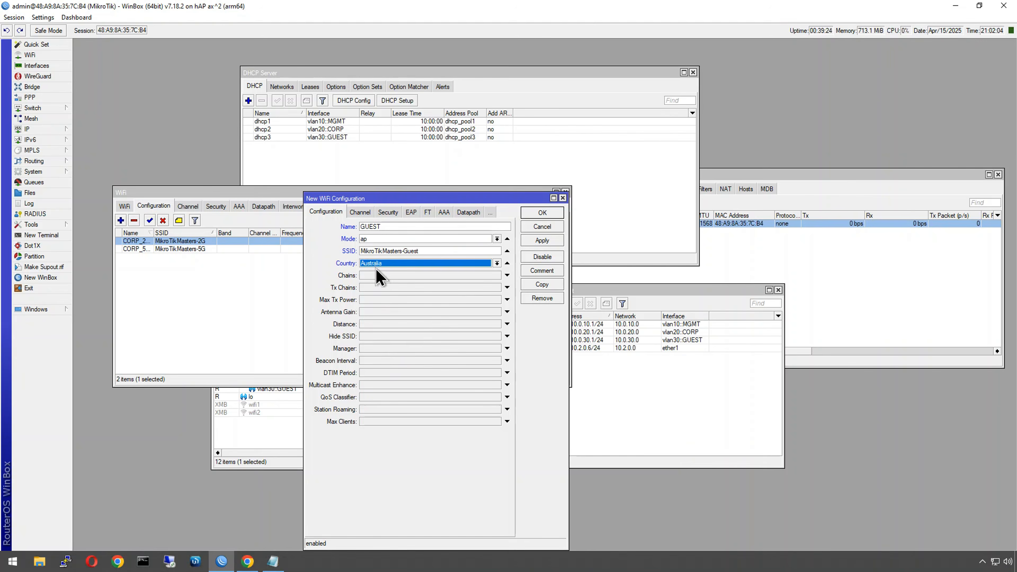
click(359, 212)
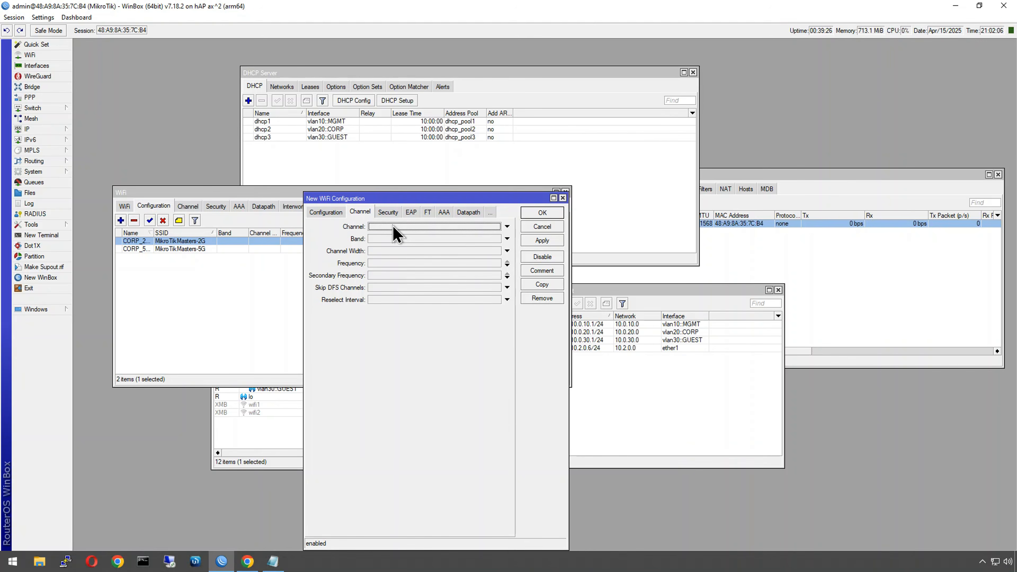
click(376, 225)
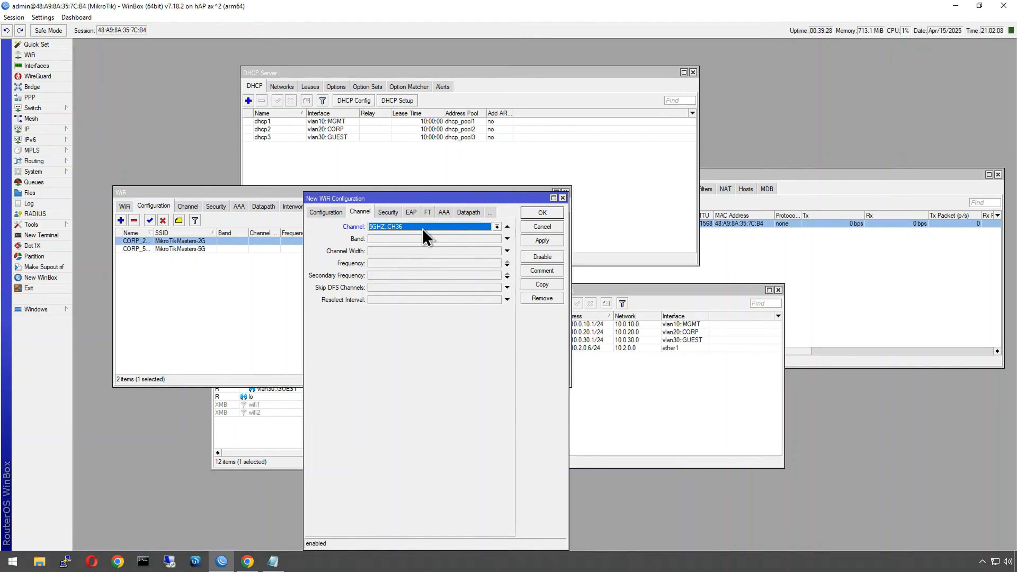
click(404, 225)
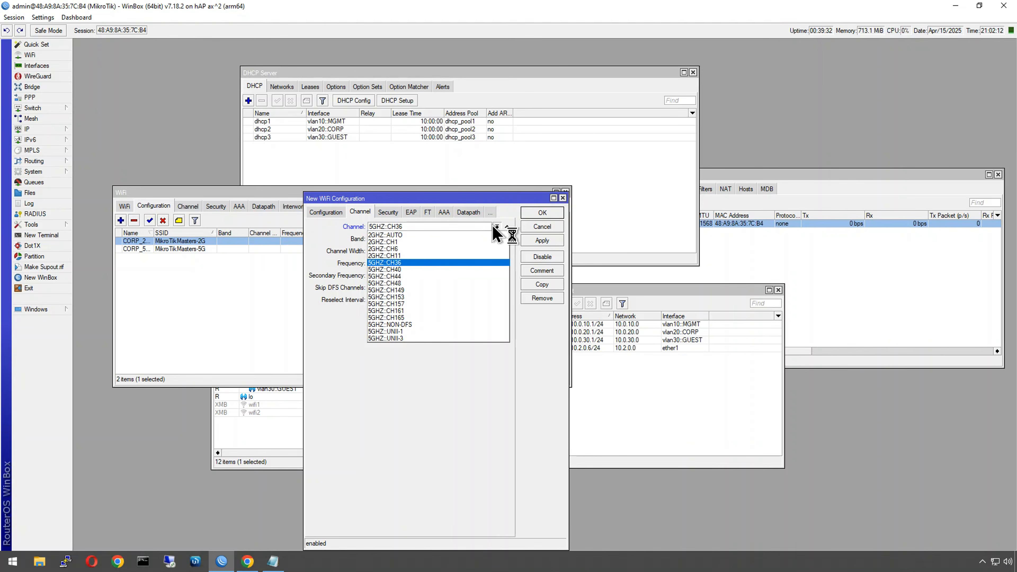
click(508, 229)
click(508, 228)
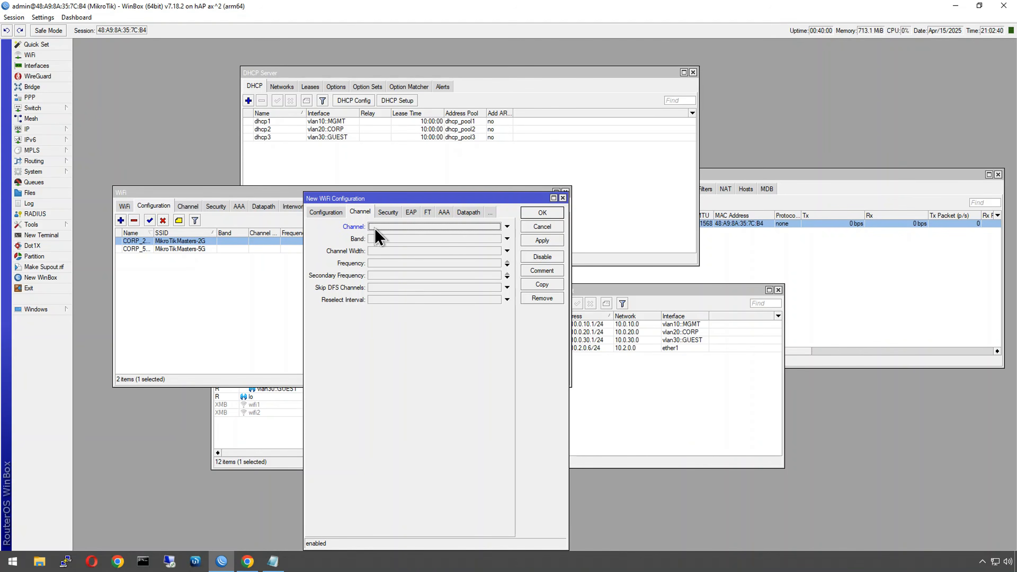
Step: Save the GUEST configuration with the sec-guest security and datapath-guest datapath profiles, and widen the configuration list's Name column
click(388, 212)
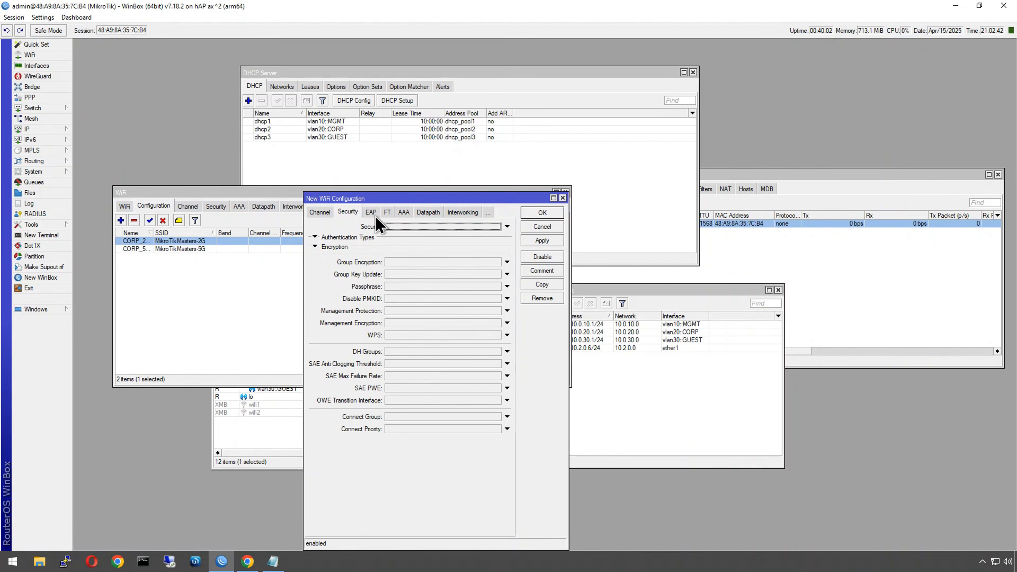
click(395, 228)
click(397, 235)
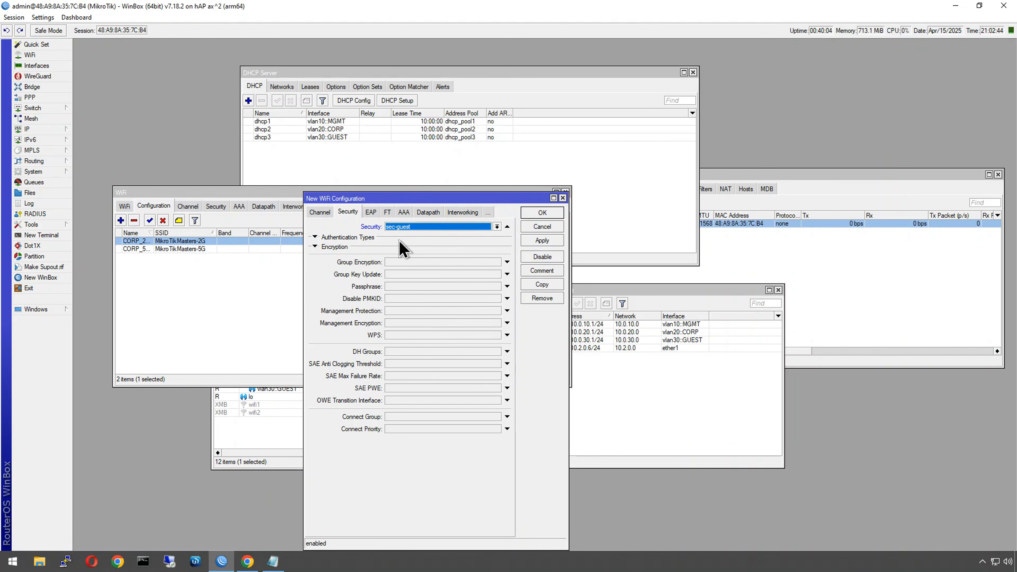
click(428, 212)
click(397, 228)
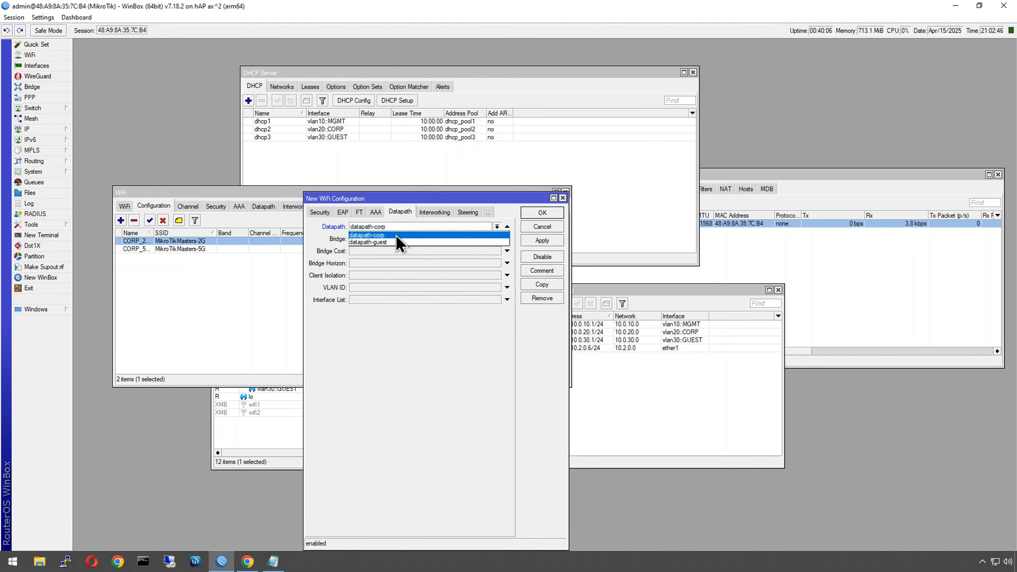
click(396, 237)
click(533, 215)
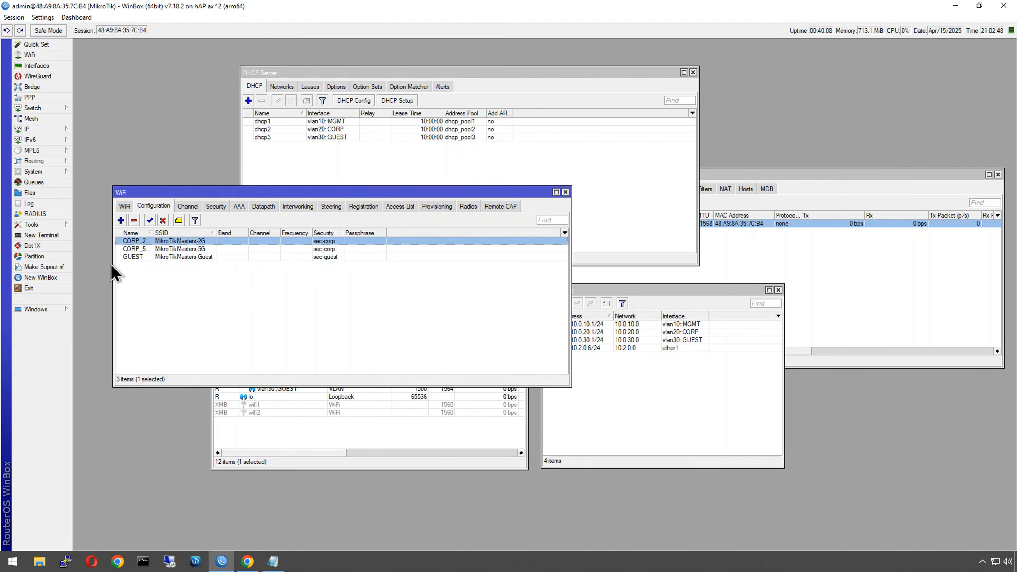
drag(154, 232, 171, 235)
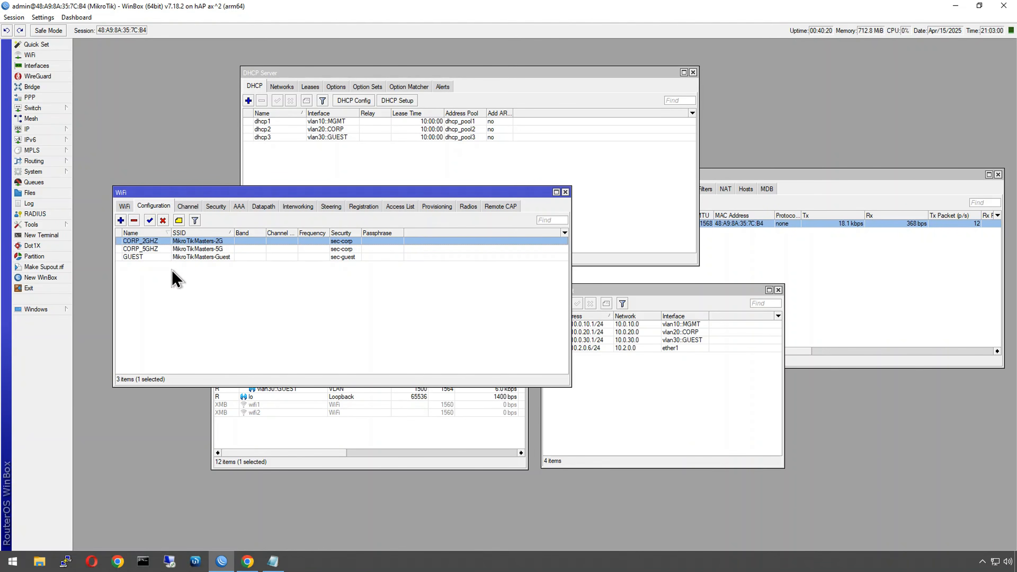
click(176, 278)
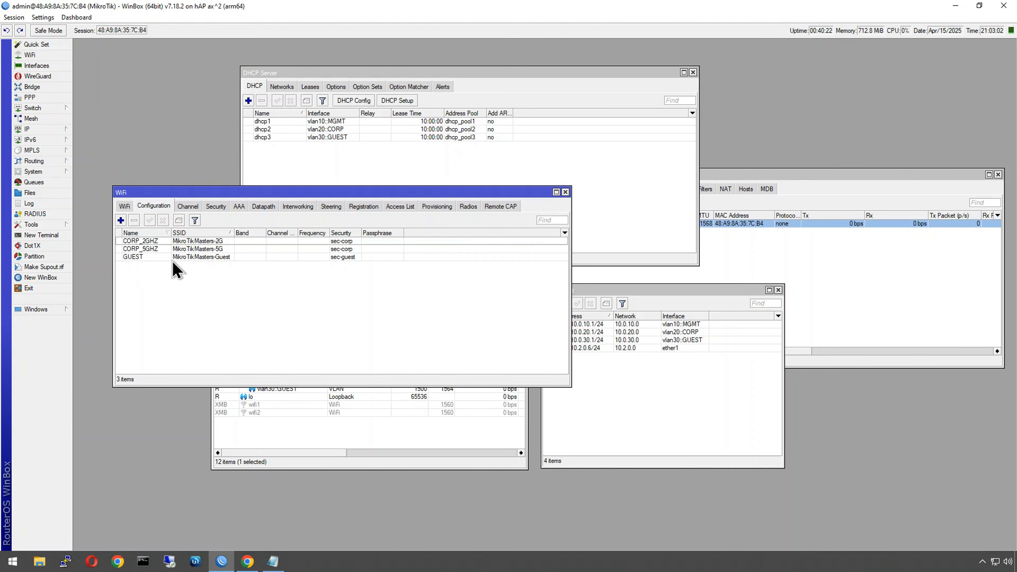
Step: Assign the CORP_5GHZ configuration to the wifi1 interface and save it
click(120, 206)
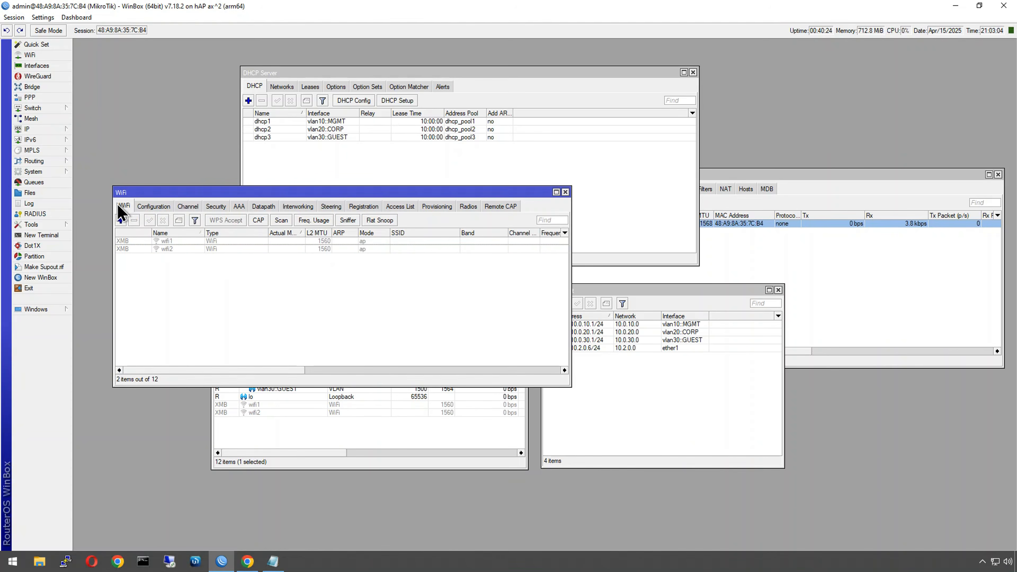
double_click(183, 242)
right_click(421, 240)
click(504, 208)
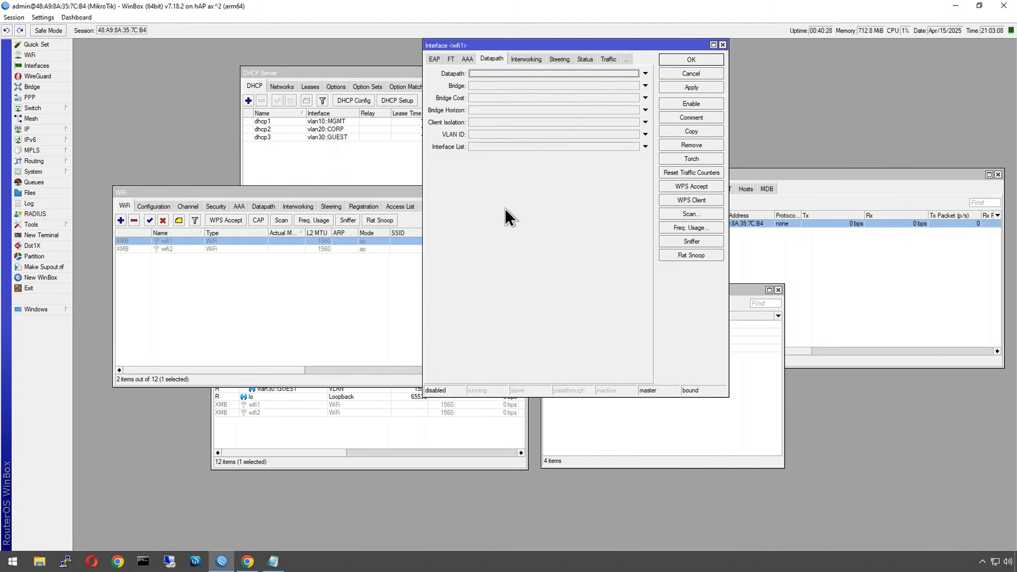
click(431, 58)
click(431, 58)
click(430, 58)
click(431, 58)
click(430, 57)
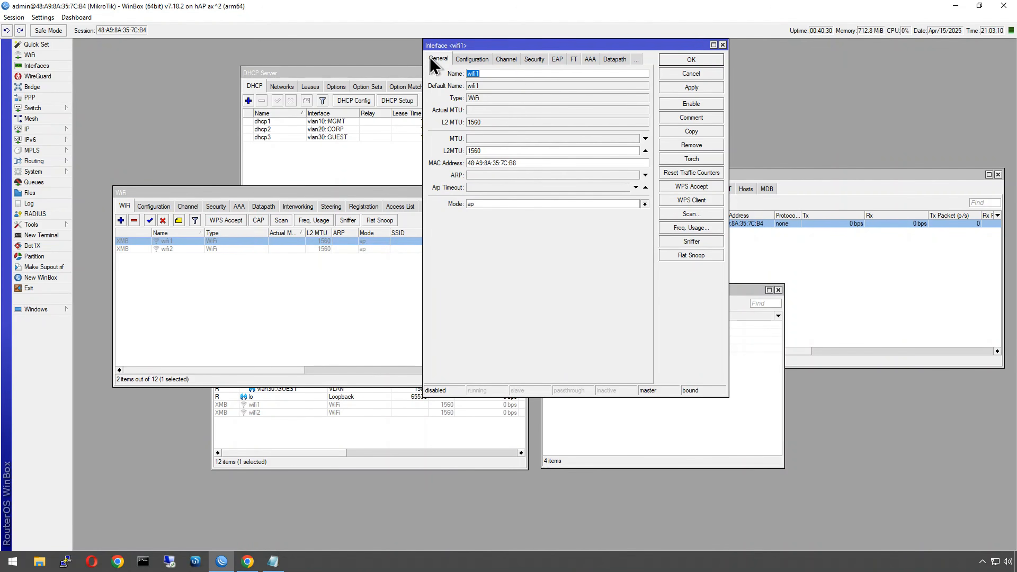
click(471, 61)
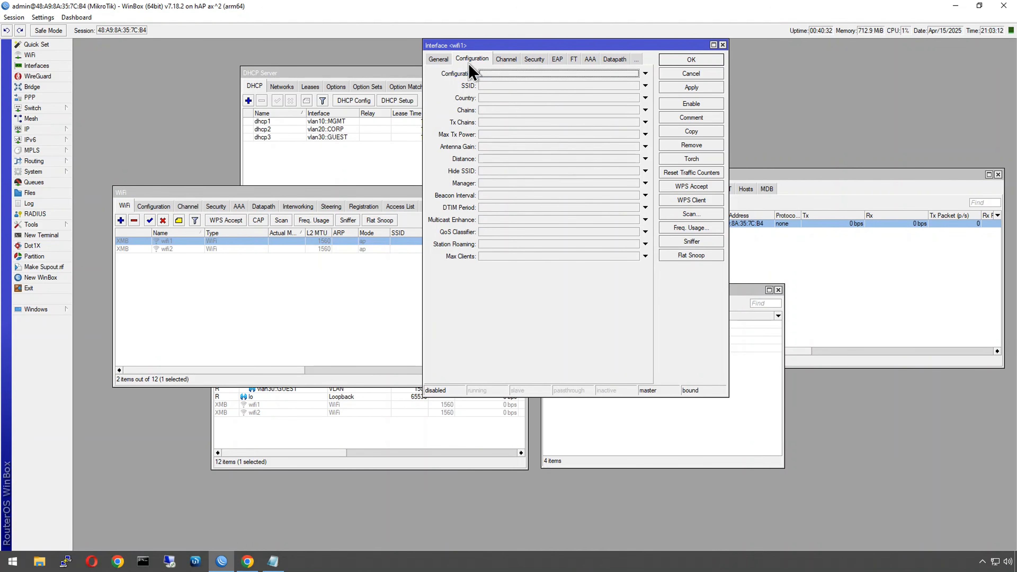
click(500, 74)
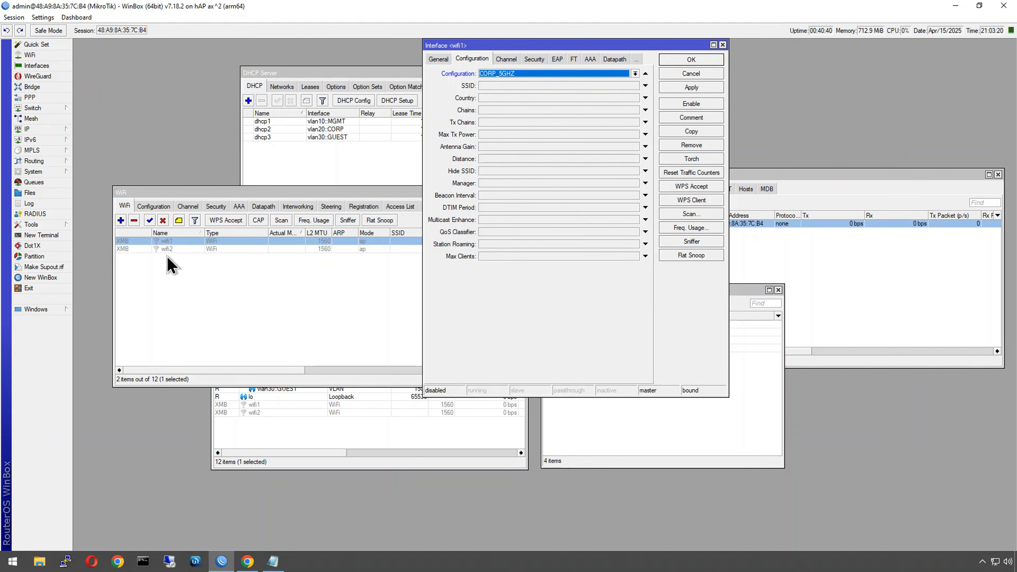
click(675, 62)
Step: Assign the CORP_2GHZ configuration to the wifi2 interface, and enable both wifi1 and wifi2
click(180, 249)
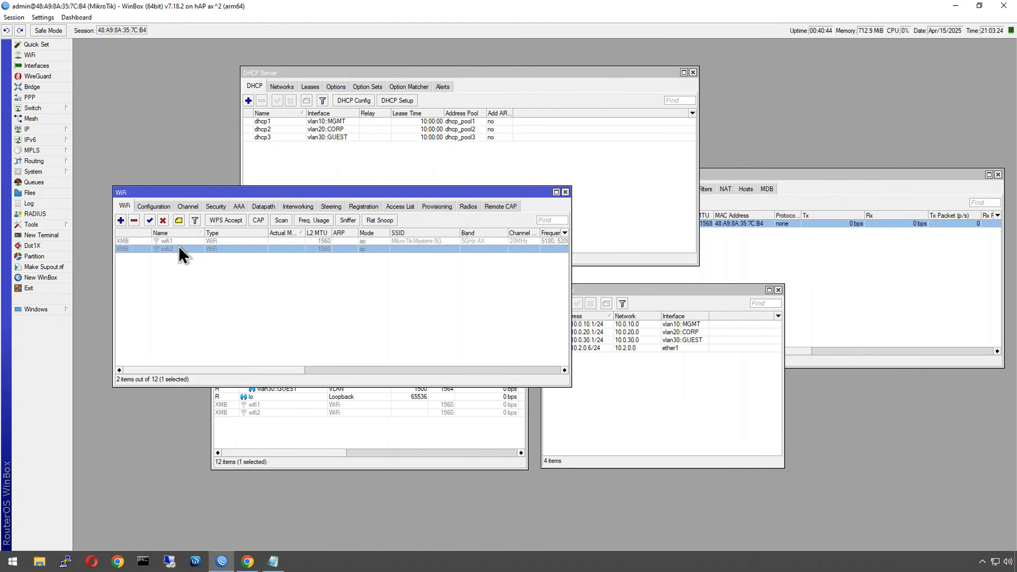
double_click(180, 248)
click(439, 59)
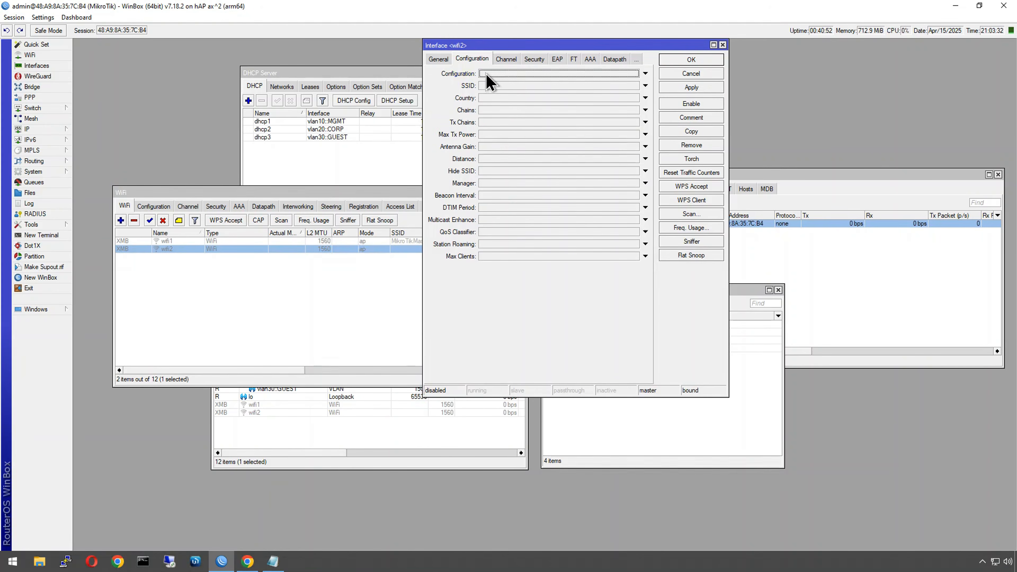
click(485, 73)
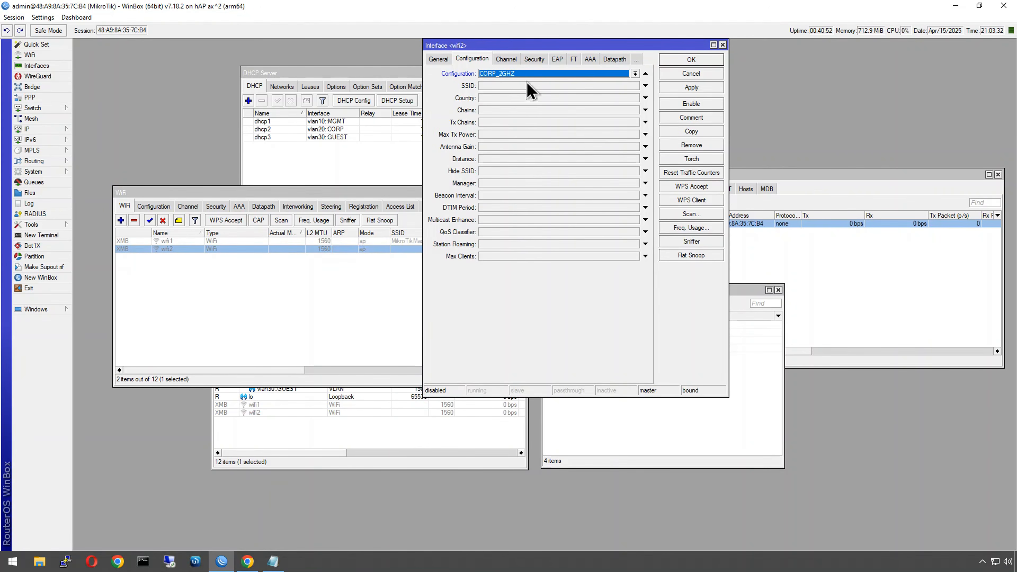
click(672, 64)
shift+click(156, 242)
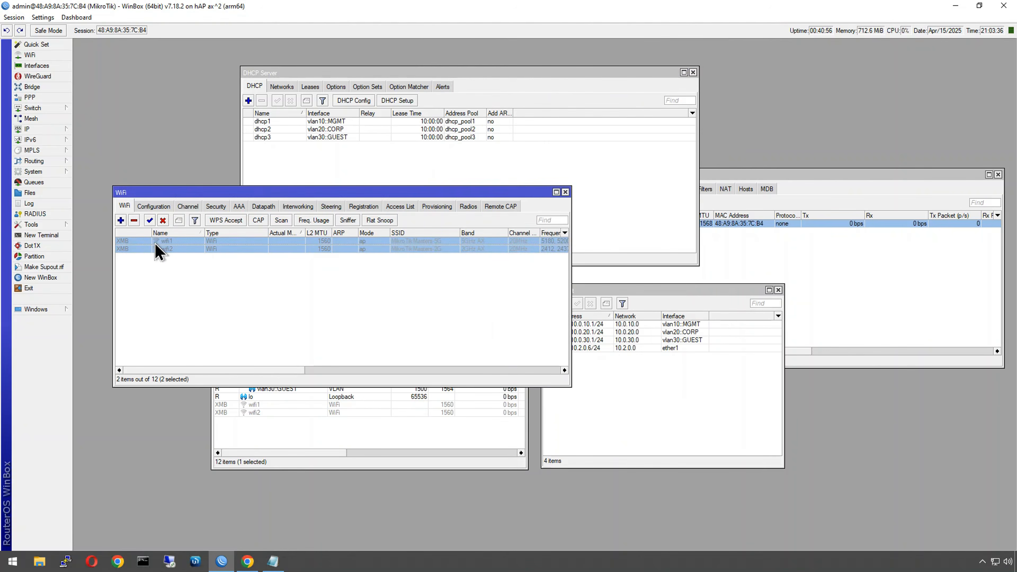
click(152, 222)
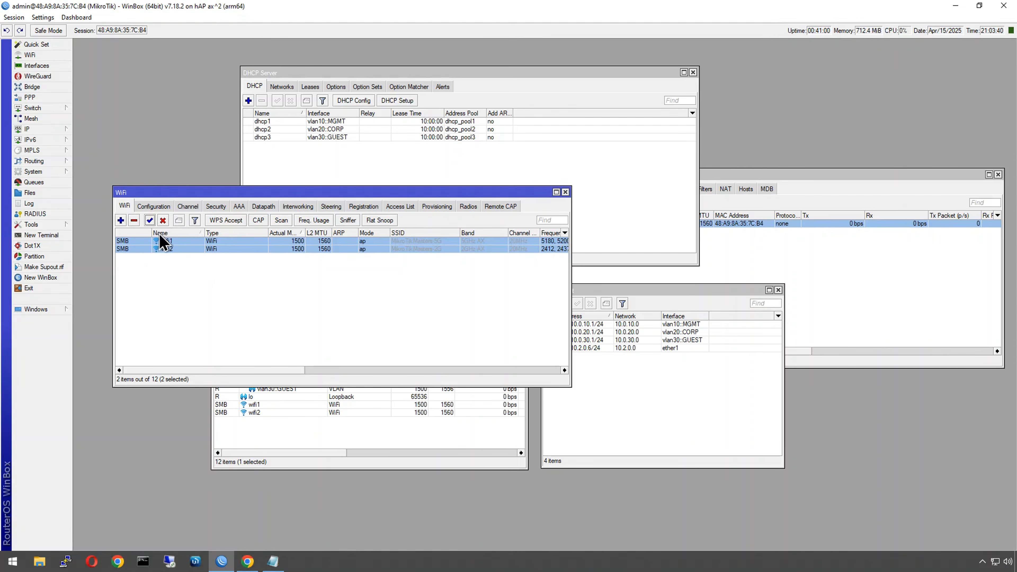
Step: Examine the wifi1 and wifi2 entries and their PVIDs in the bridge's port list, keeping the interface list clear of the WiFi interfaces
click(269, 432)
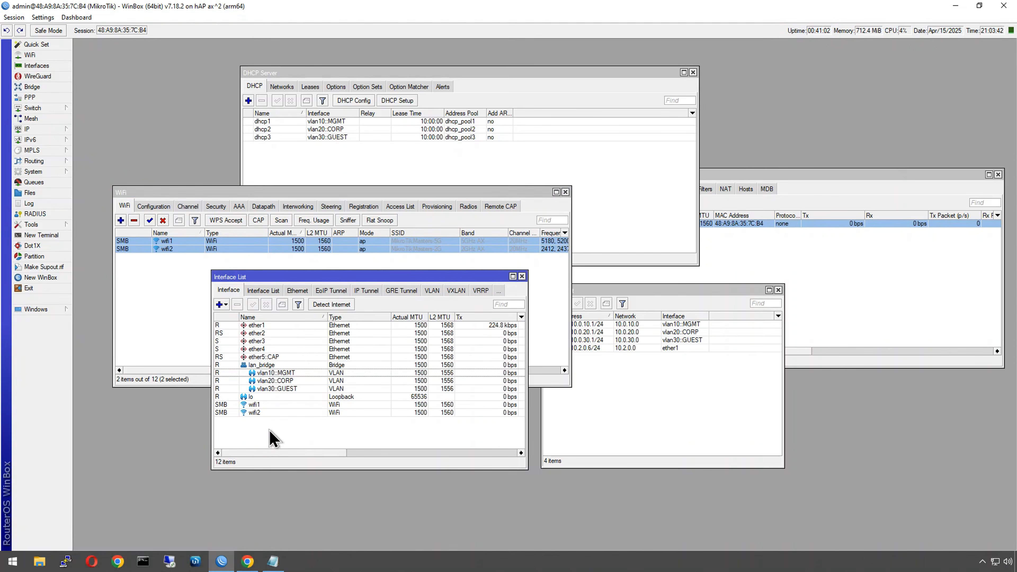
drag(272, 282, 280, 336)
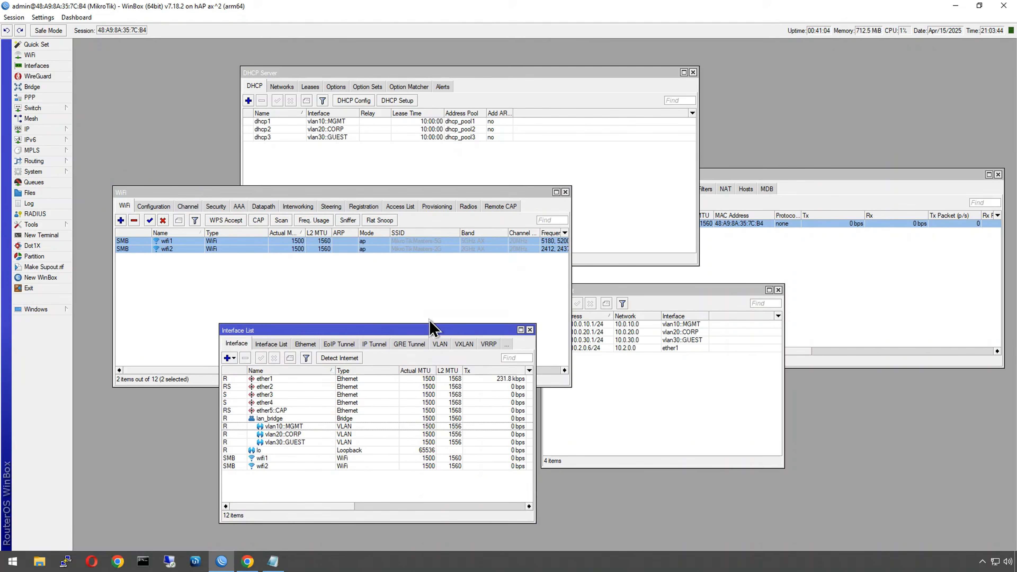
click(732, 266)
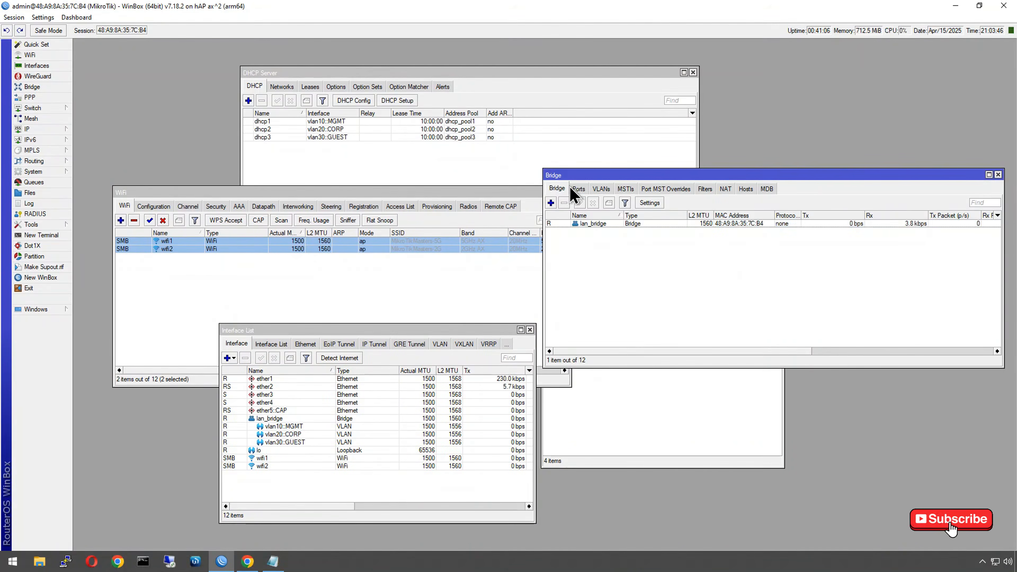
click(579, 189)
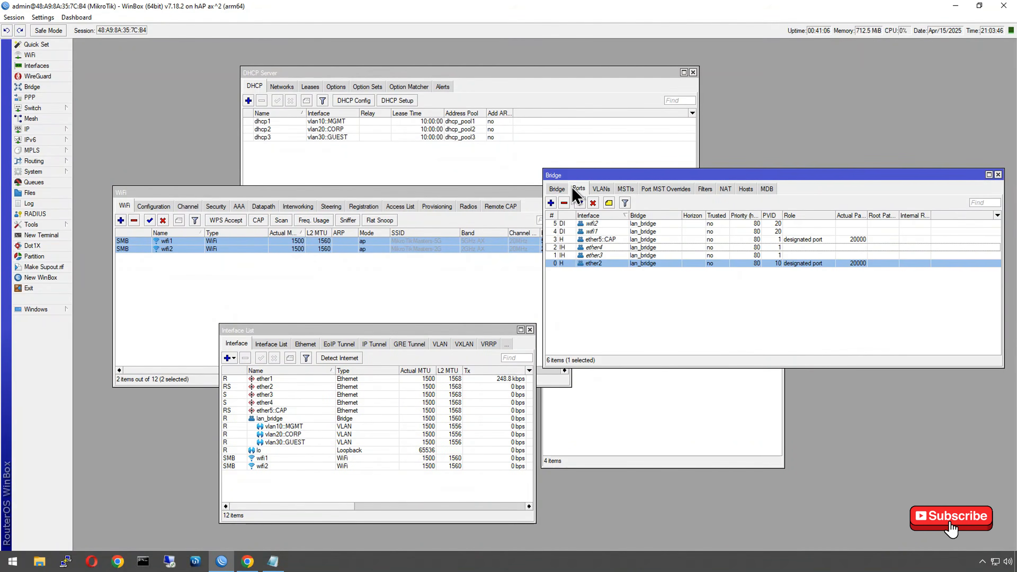
click(598, 224)
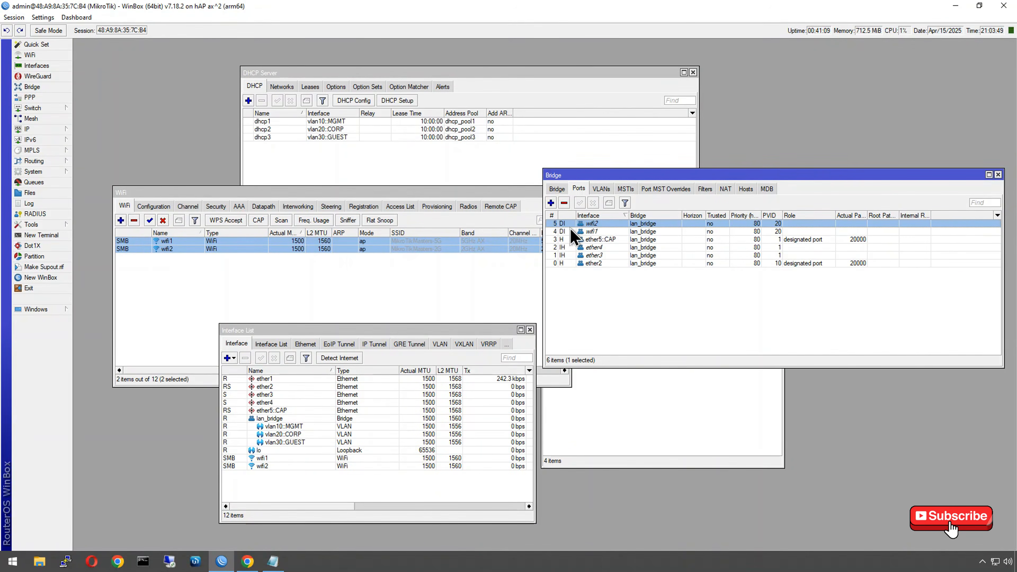
click(593, 232)
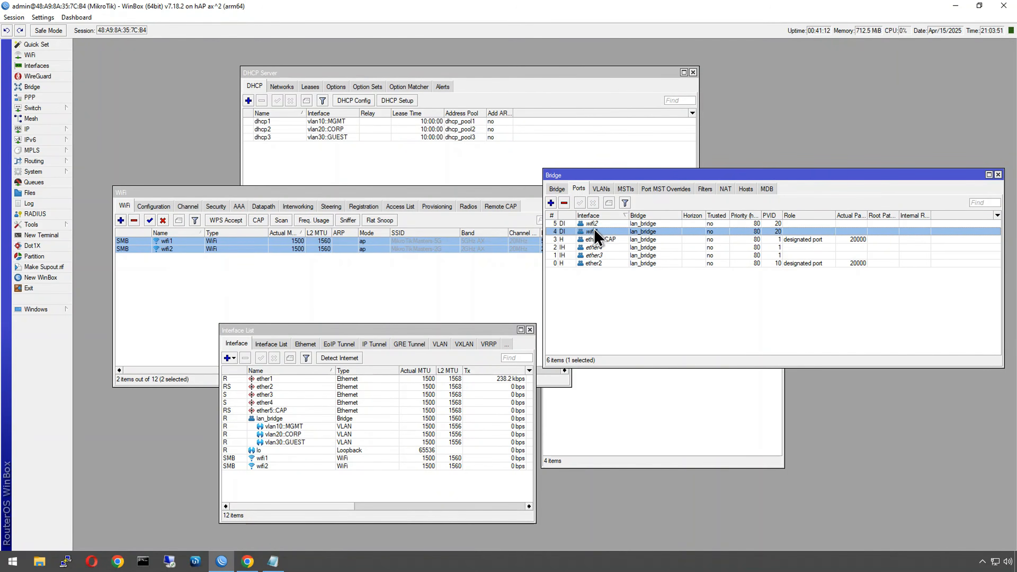
Step: Disable and re-enable wifi1 and wifi2 while watching the bridge ports, and show the WiFi datapath profiles
click(161, 221)
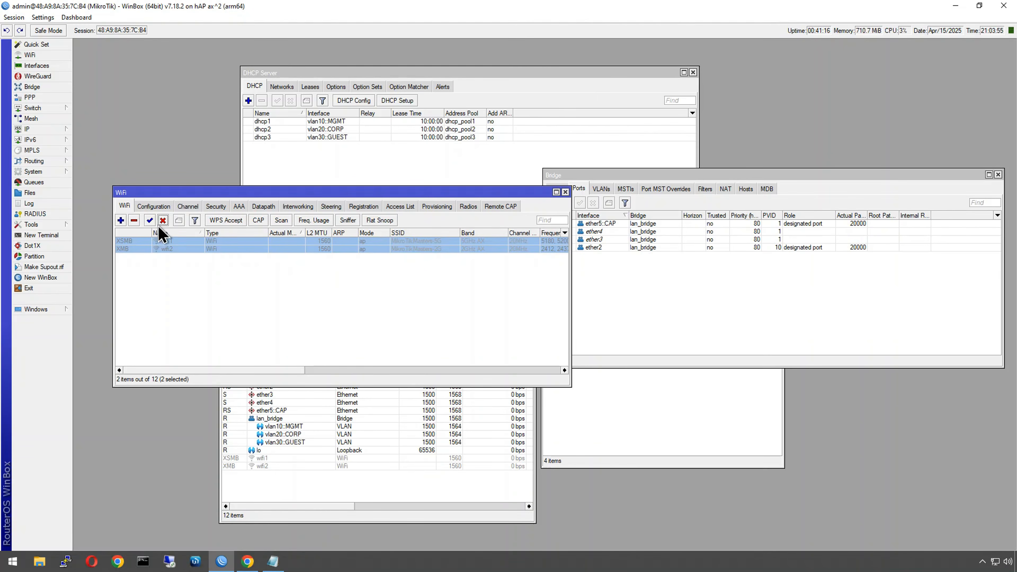
click(149, 221)
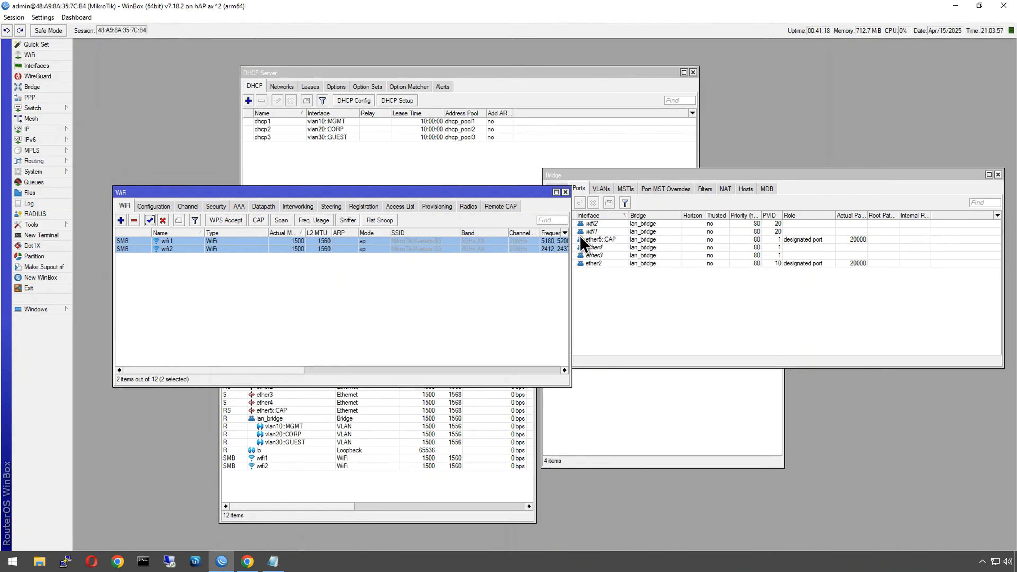
click(263, 206)
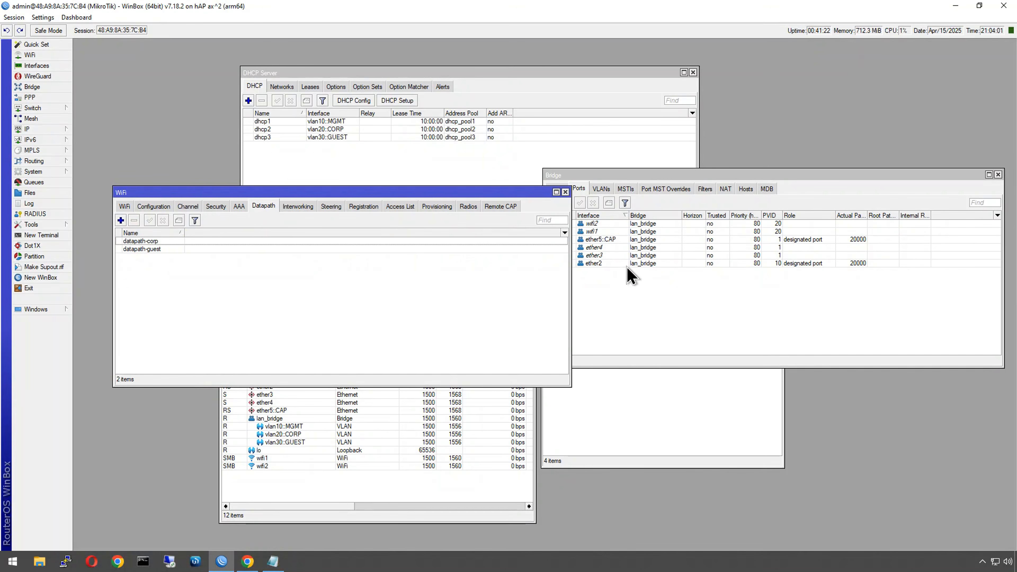
Step: Compare the bridge ports of wifi1 and wifi2 with their entries in the WiFi interface list
click(590, 227)
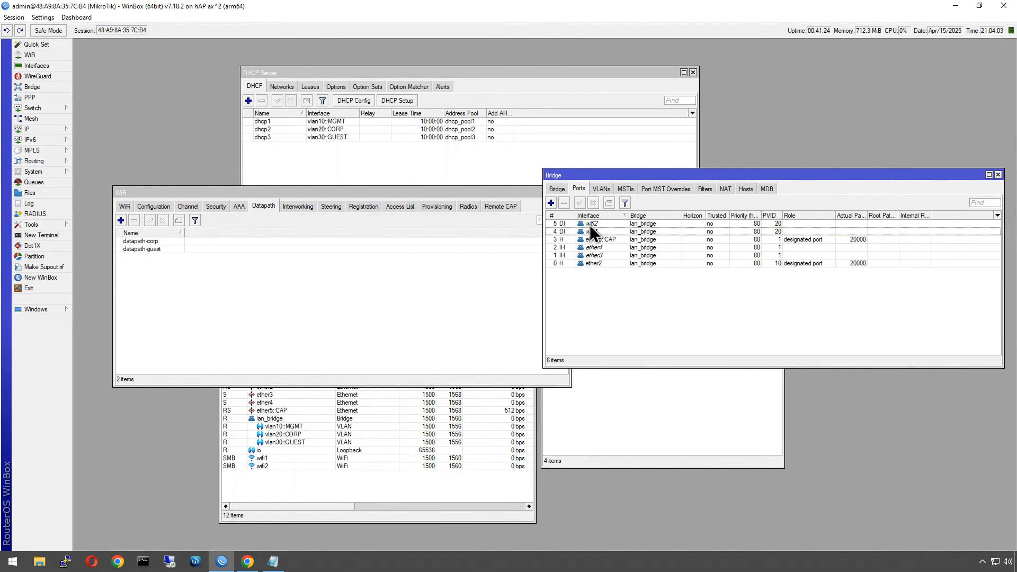
click(125, 206)
drag(134, 241, 140, 249)
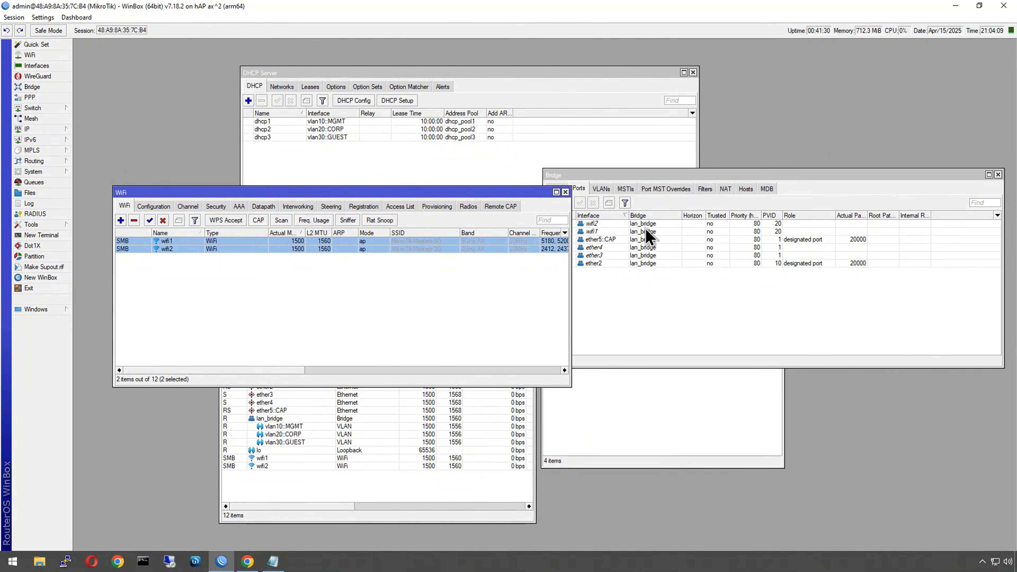
click(417, 309)
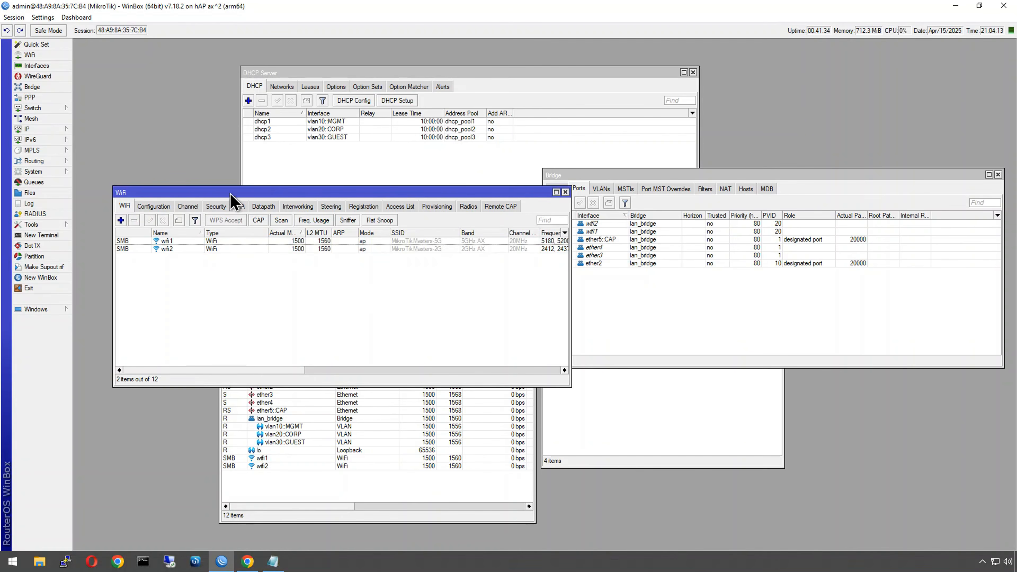
drag(229, 193, 220, 232)
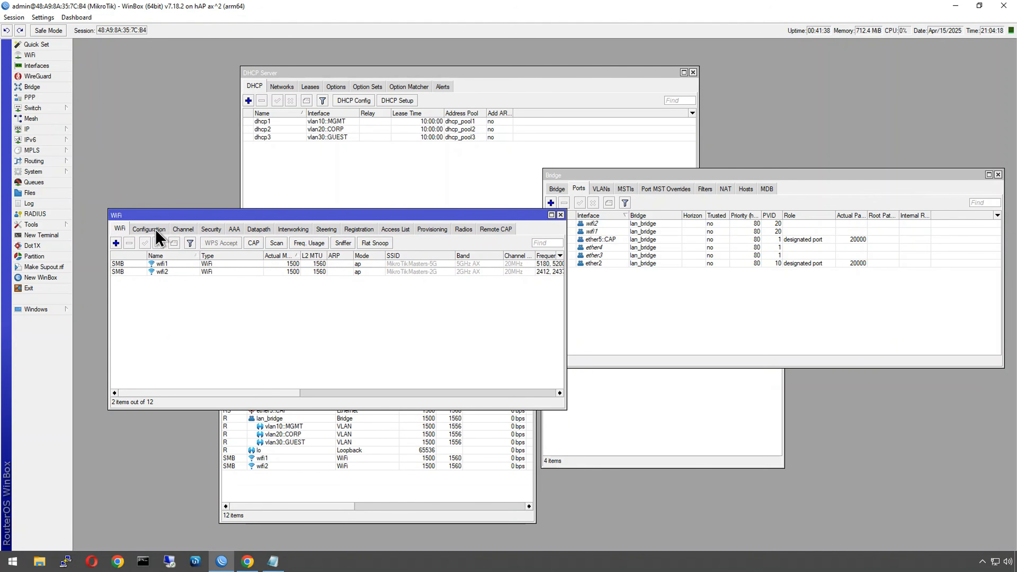
Step: Start a new virtual WiFi interface, wifi3, with wifi1 as its master and GUEST as its configuration
click(116, 243)
click(437, 60)
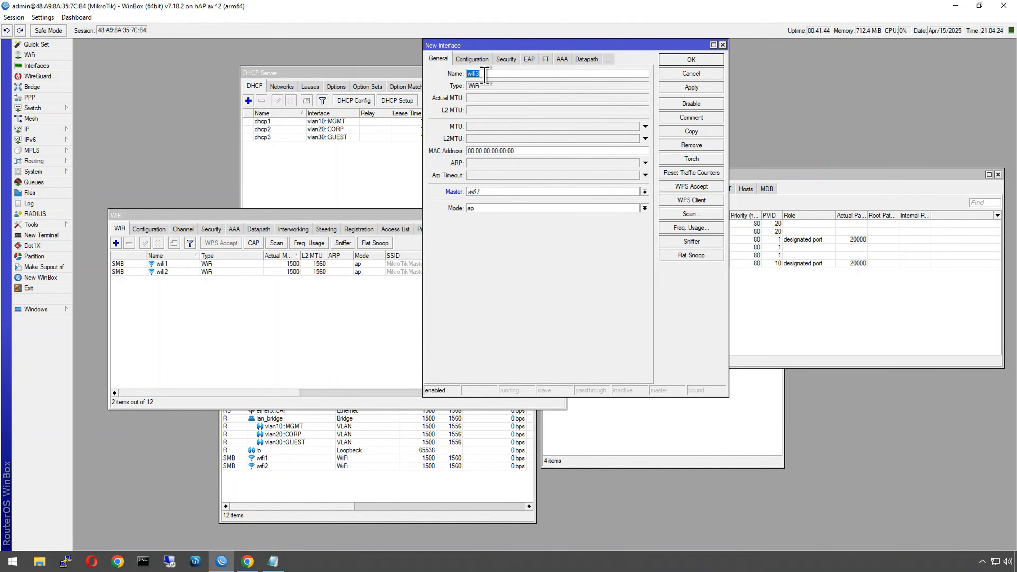
click(481, 191)
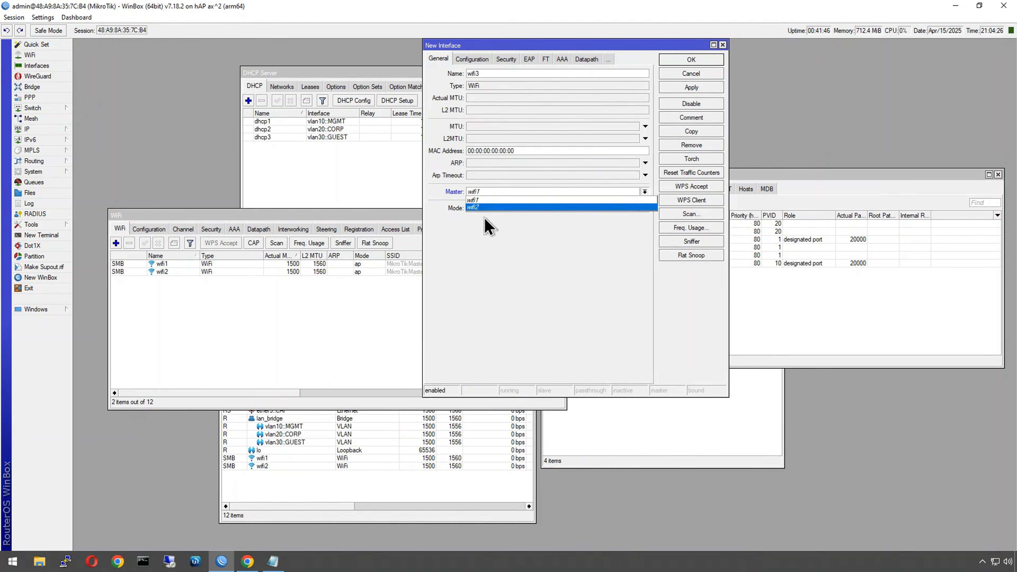
click(479, 198)
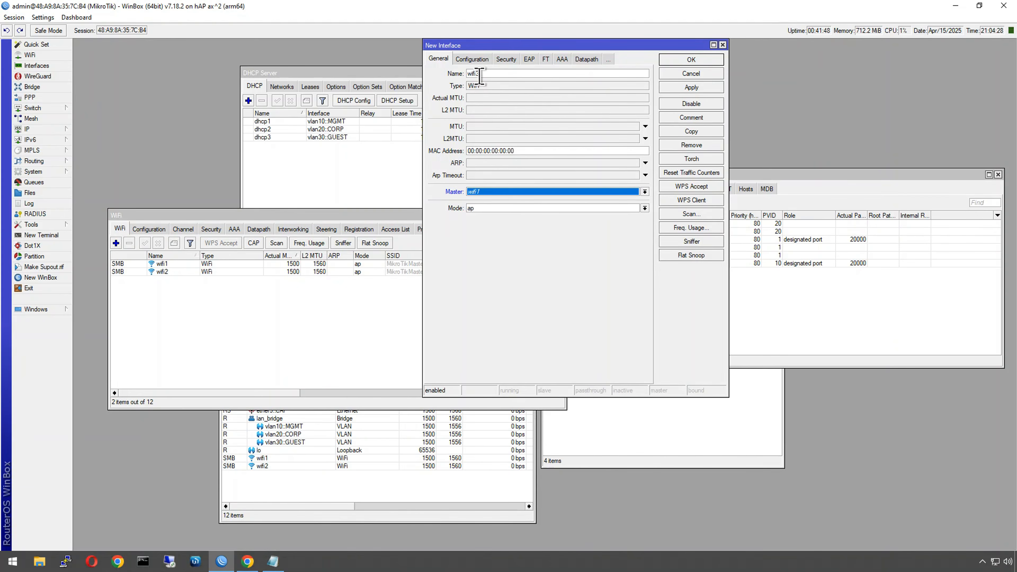
click(473, 59)
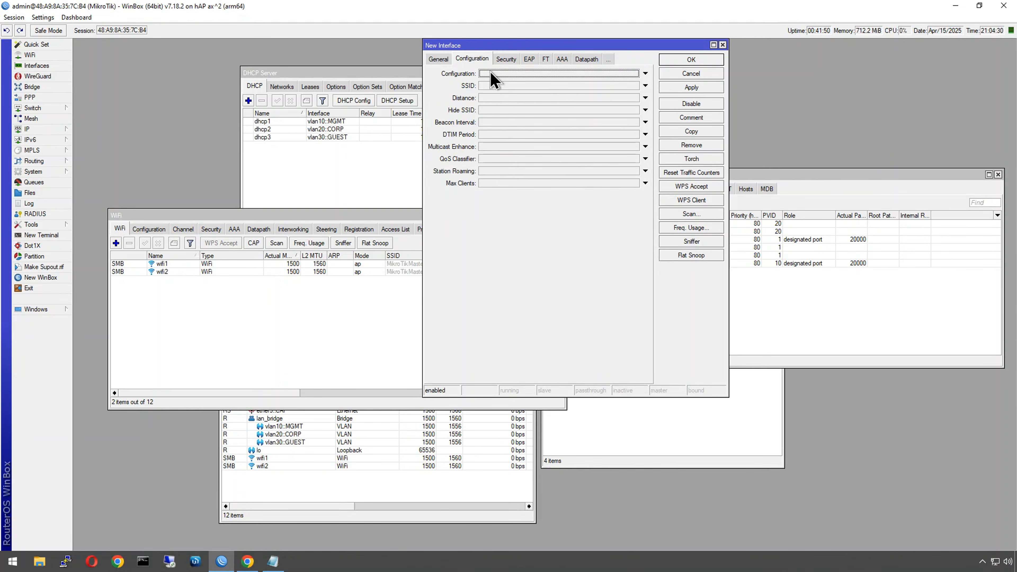
click(493, 74)
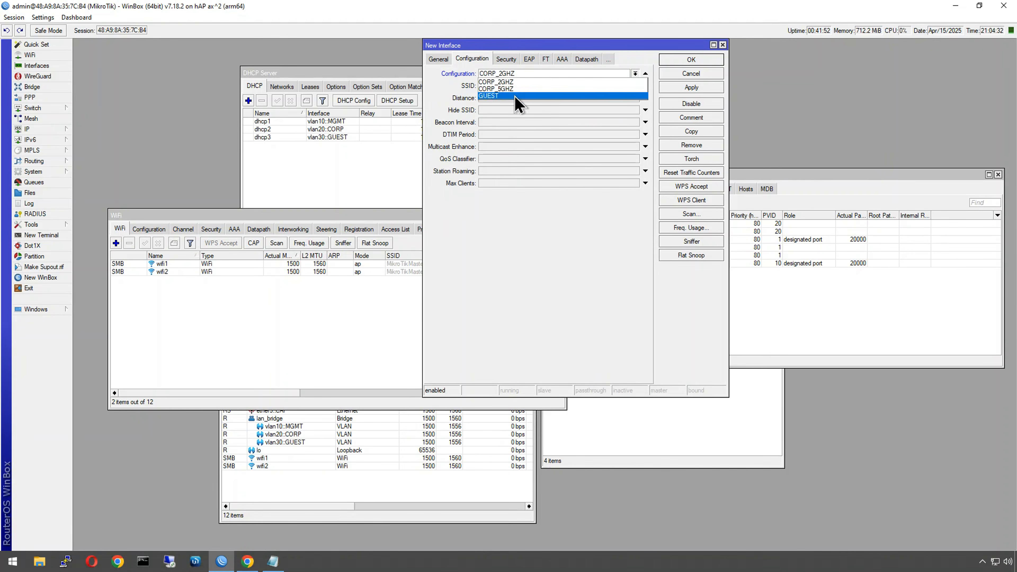
click(514, 95)
click(587, 59)
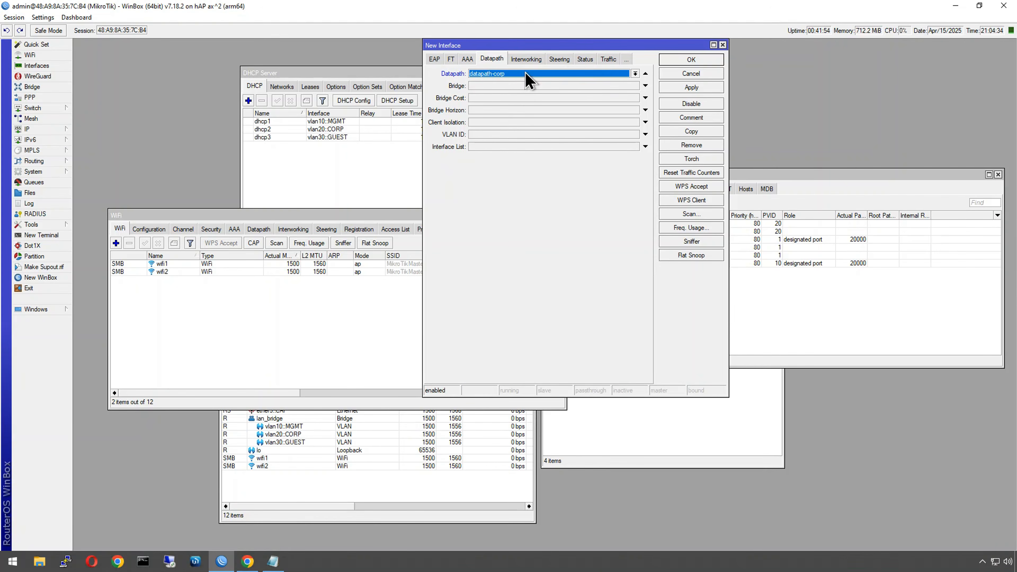
click(523, 76)
click(522, 87)
click(645, 73)
Step: Check the master and configuration settings of the new wifi3 interface and save it
click(435, 59)
click(472, 59)
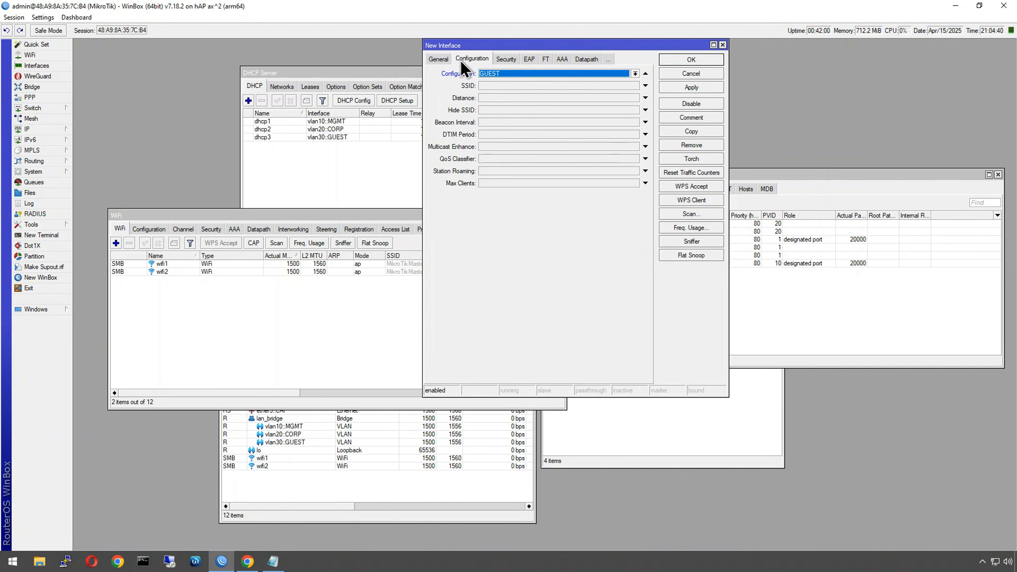
click(441, 59)
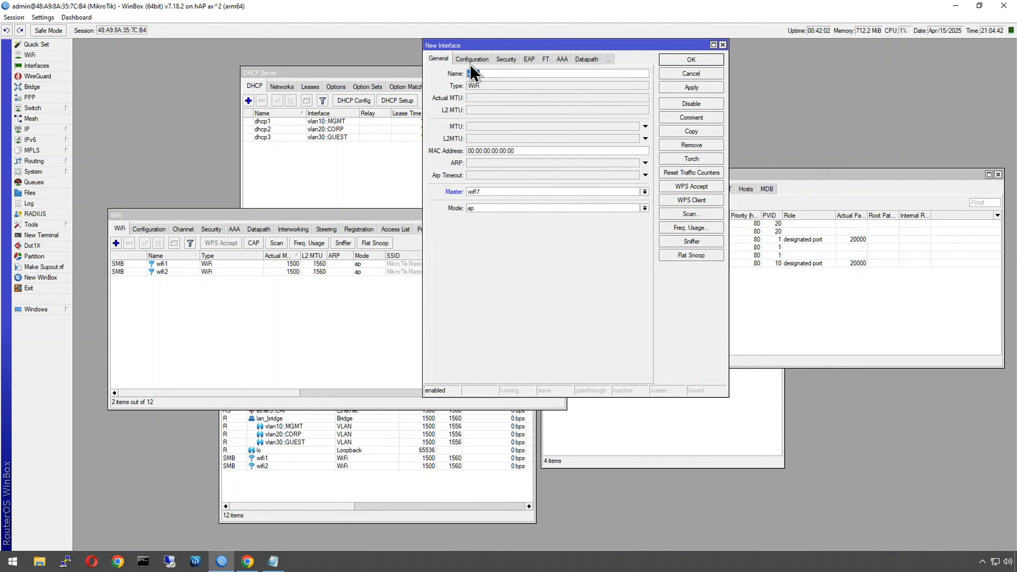
click(479, 61)
click(438, 60)
click(673, 61)
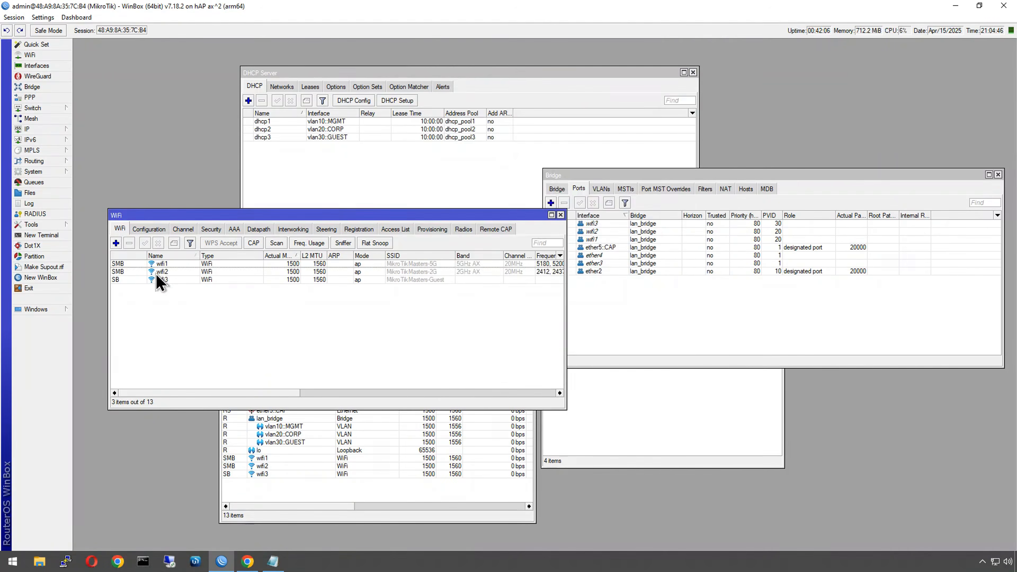
Step: Start another virtual WiFi interface, wifi4, and open the choice of its master interface
click(116, 243)
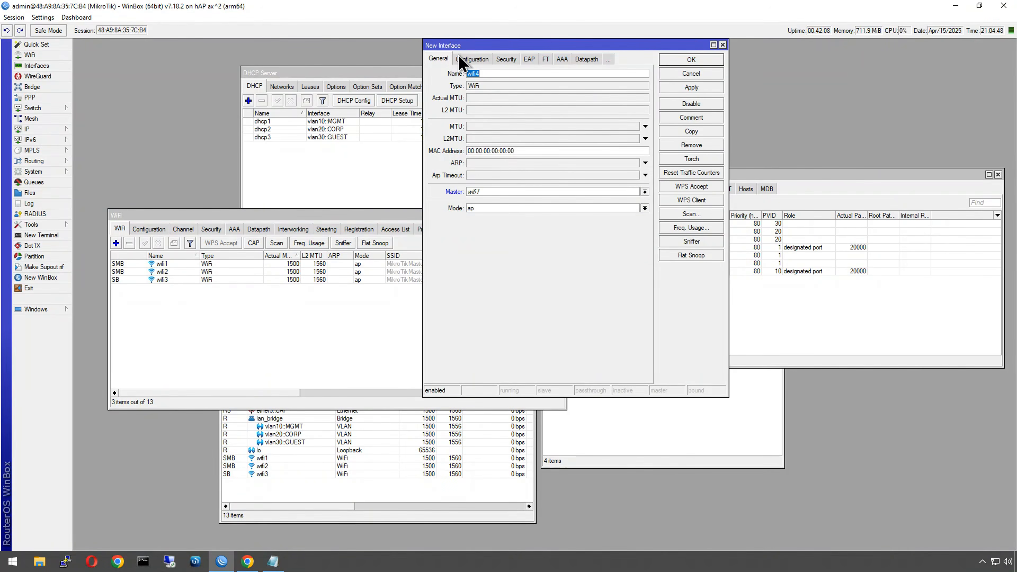
click(492, 194)
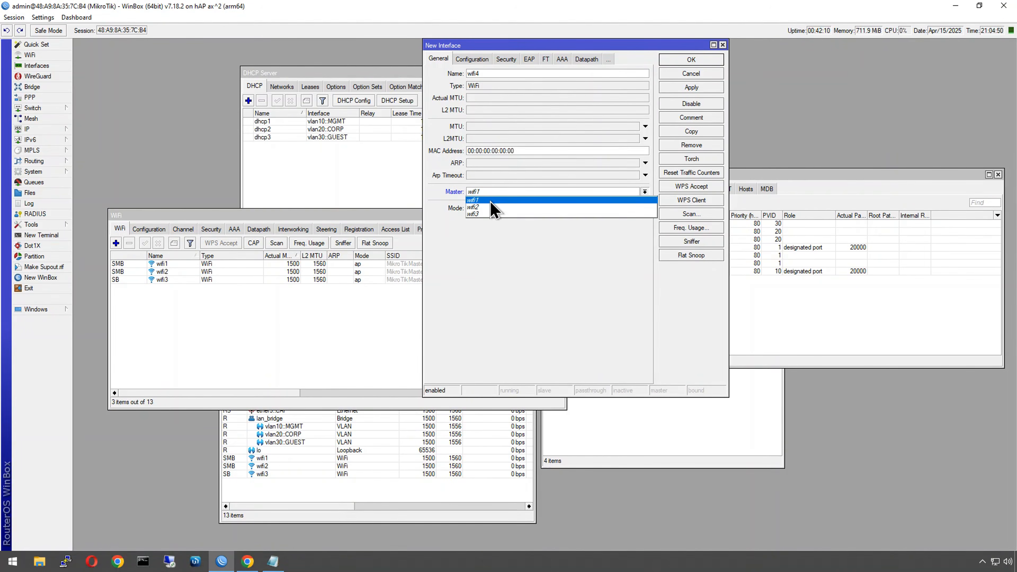
Step: Create the WiFi interface wifi4 with wifi2 as its master and CORP_2GHZ as its configuration
click(494, 207)
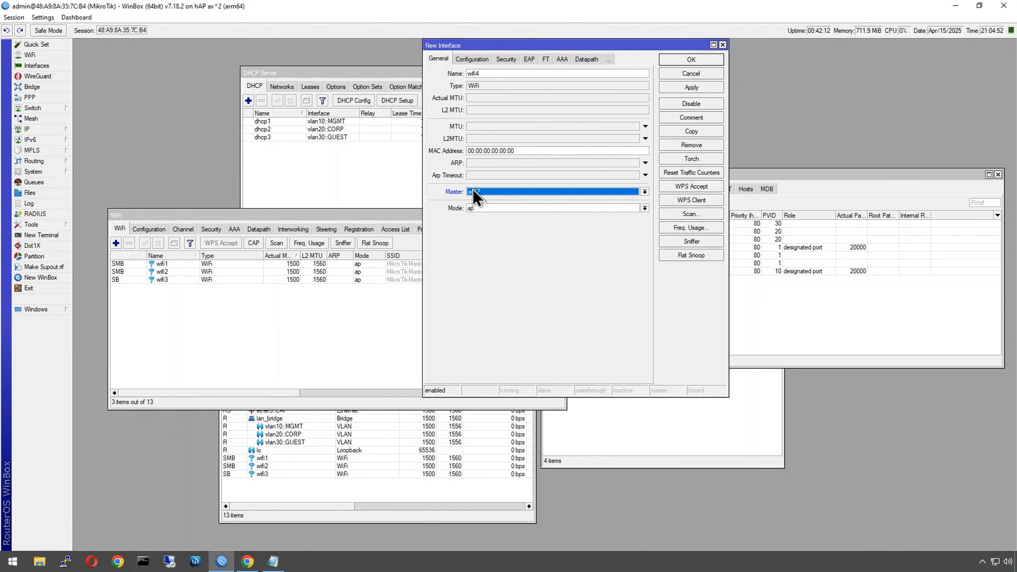
click(473, 60)
click(497, 74)
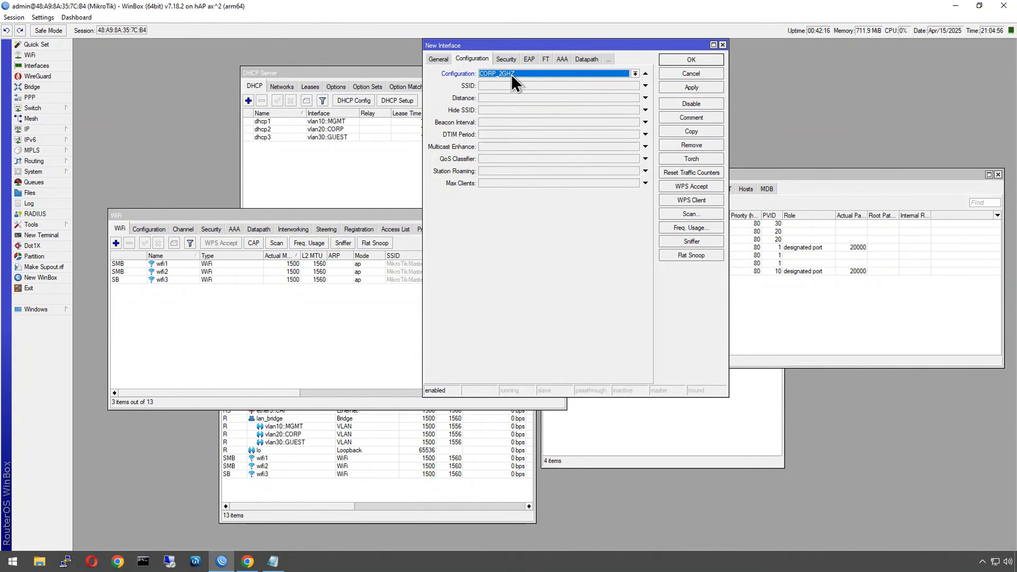
click(692, 60)
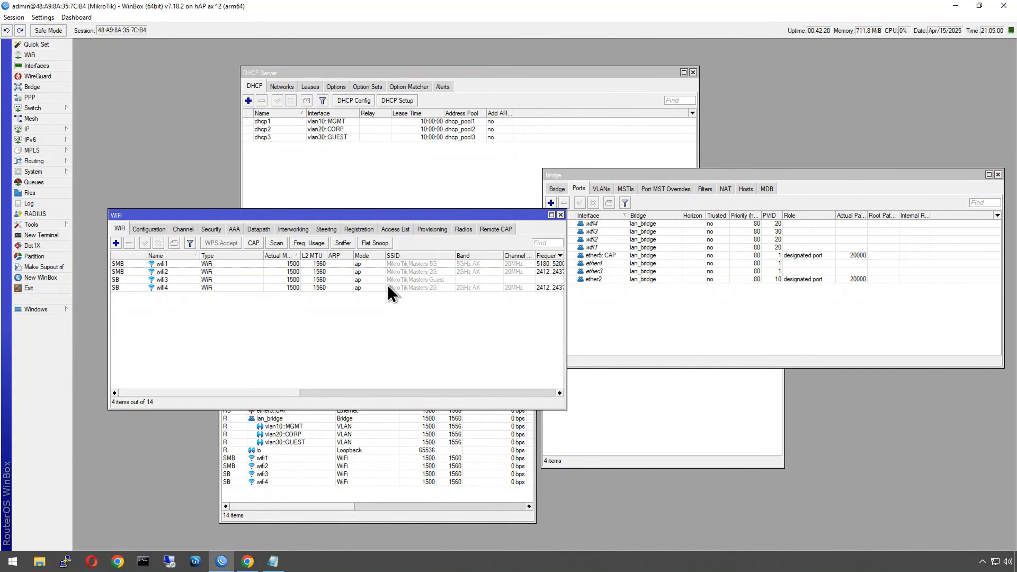
Step: Change the configuration of the wifi4 interface to GUEST
click(423, 287)
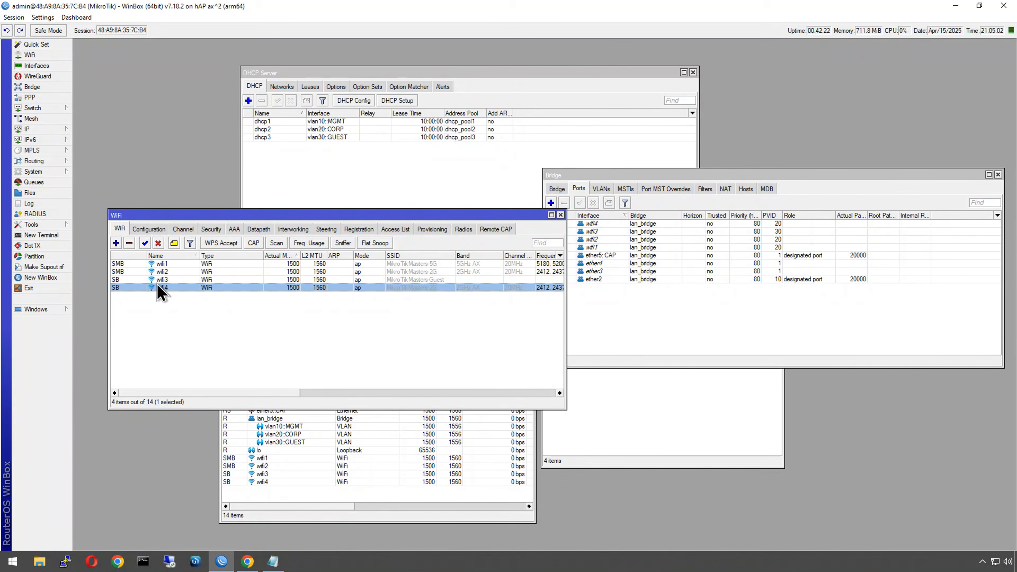
double_click(135, 288)
click(506, 75)
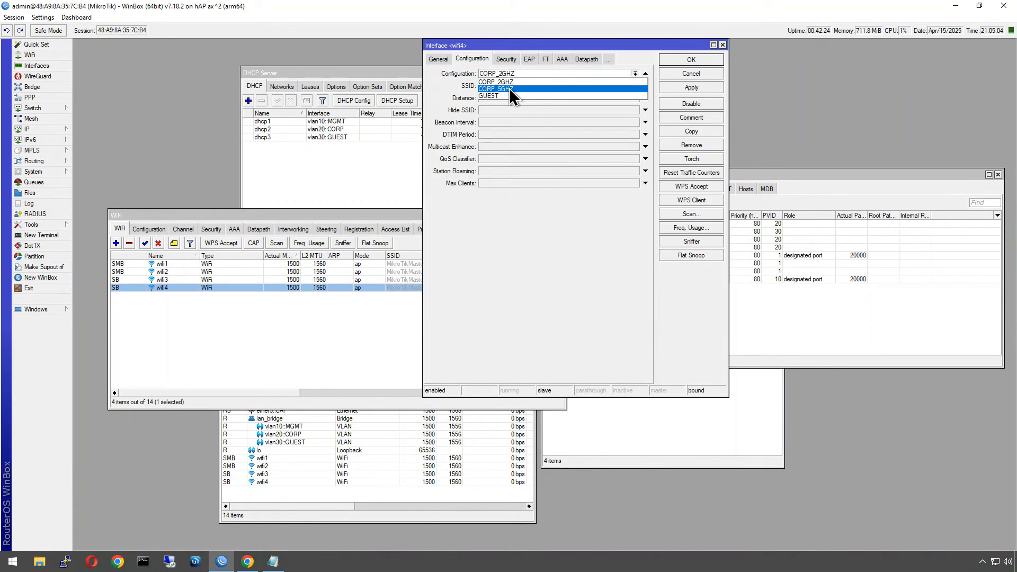
click(515, 97)
click(662, 63)
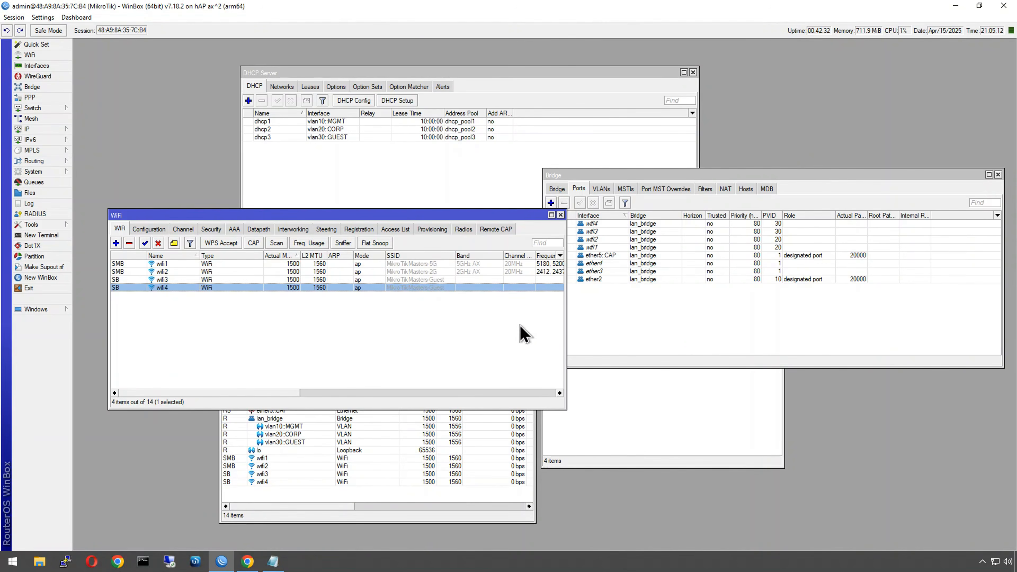
Step: Widen and reposition the WiFi window, and compare the current channels of wifi2 and wifi4
drag(567, 309, 739, 313)
drag(560, 216, 589, 286)
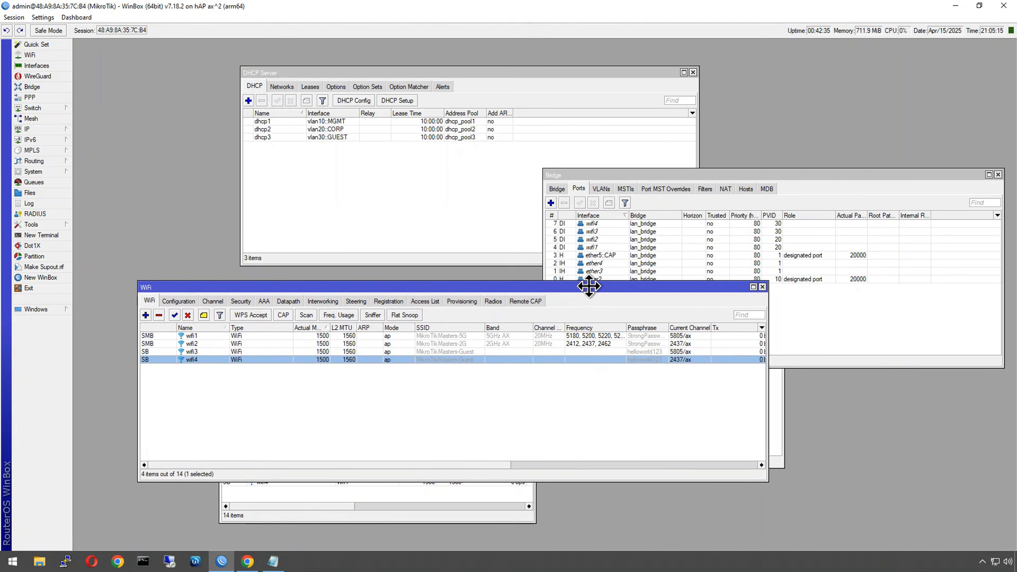
click(683, 344)
click(684, 360)
click(683, 344)
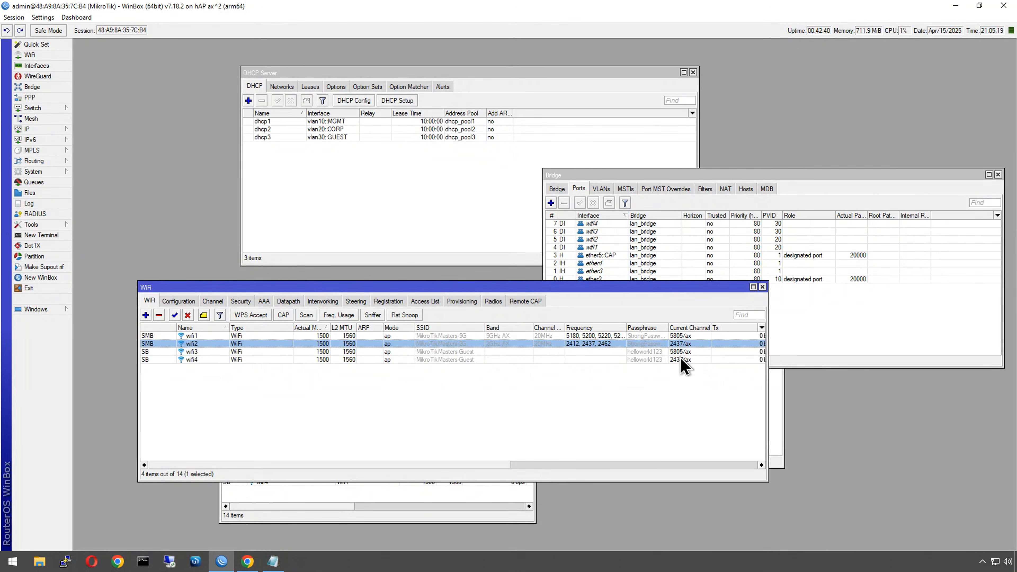
click(684, 360)
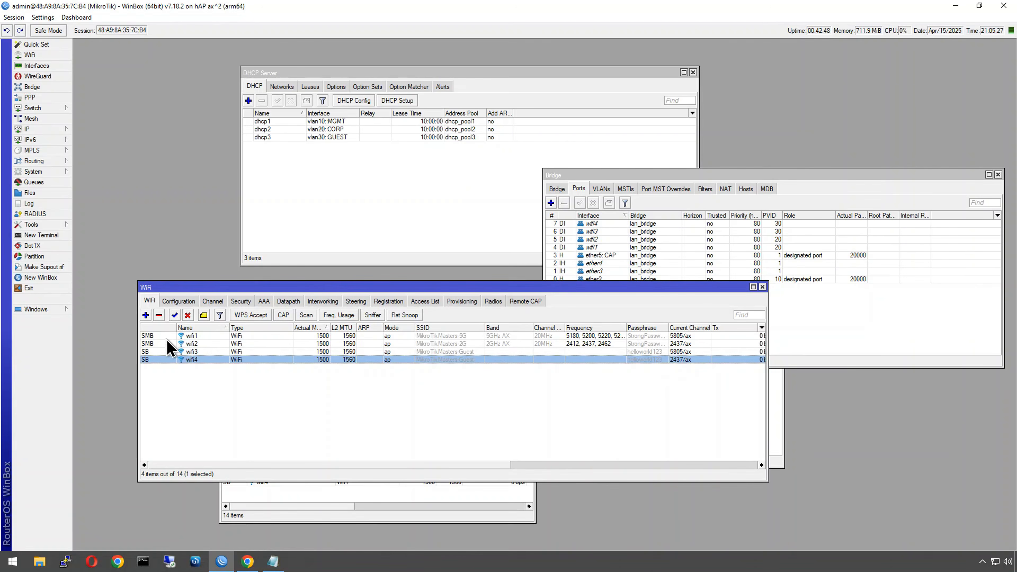
click(243, 371)
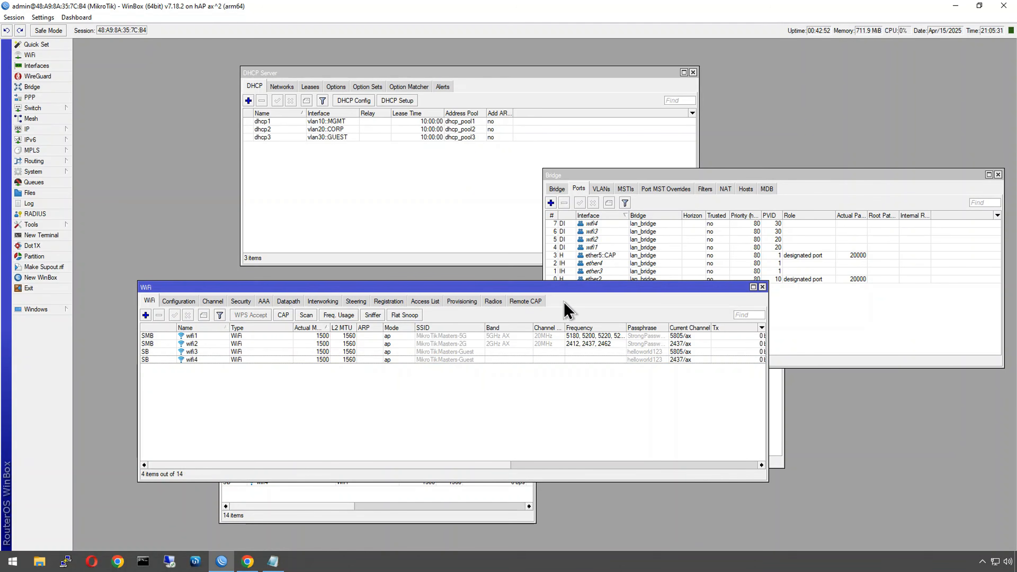
Step: Check the PVIDs assigned to the WiFi interfaces in the bridge ports list
click(612, 248)
click(688, 240)
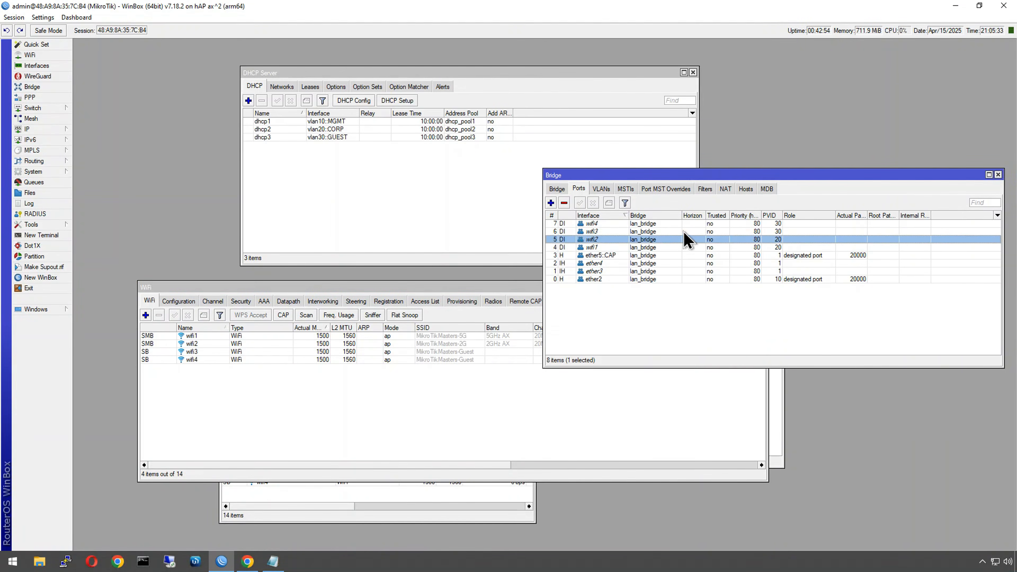
click(685, 231)
click(683, 223)
Step: Rename the wifi1 interface to HAP::5GHZ
click(204, 395)
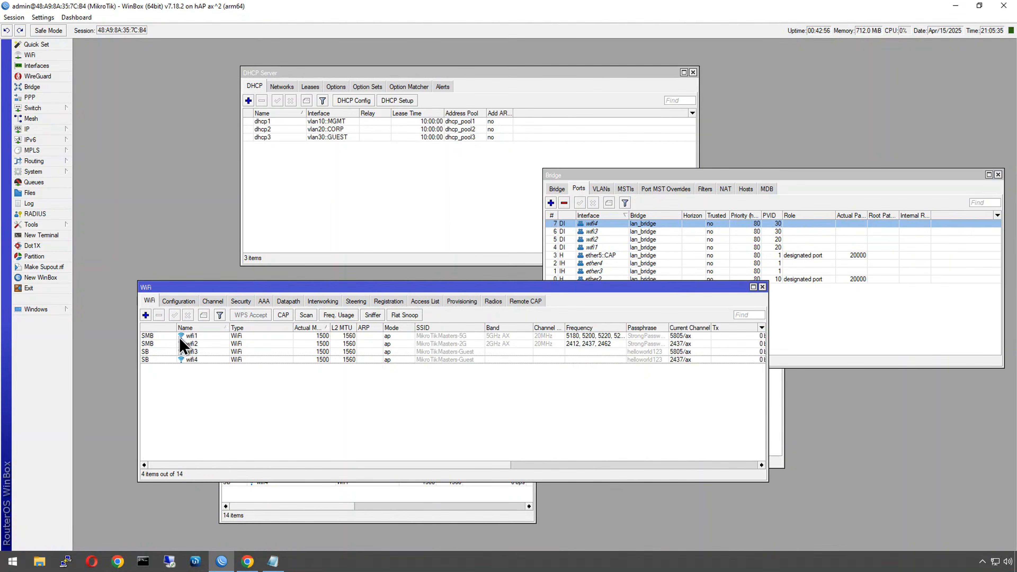
double_click(183, 337)
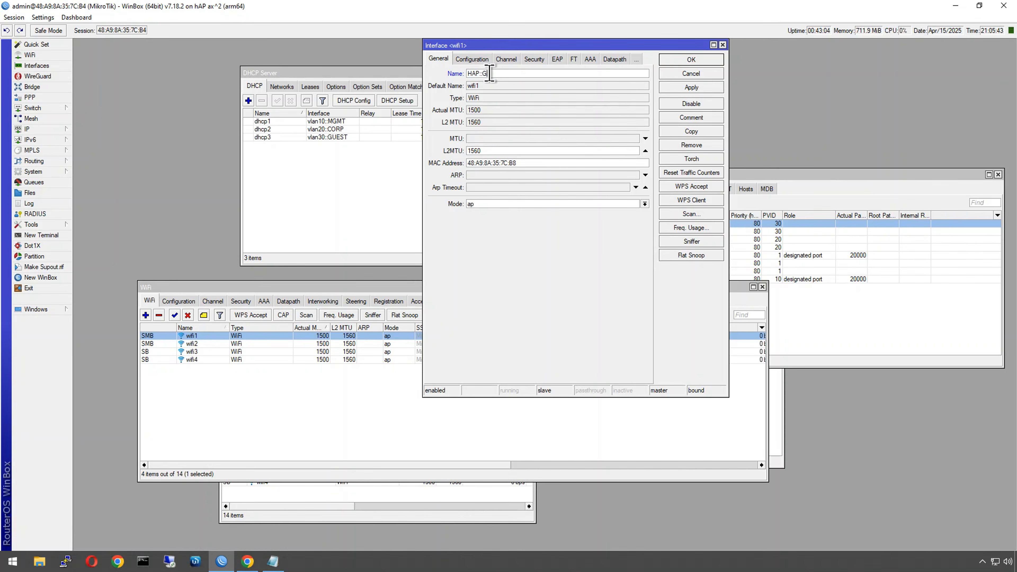
key(BackSpace)
key(BackSpace)
key(Return)
double_click(216, 337)
Step: Rename the wifi2 interface to HAP::2GHZ
click(216, 344)
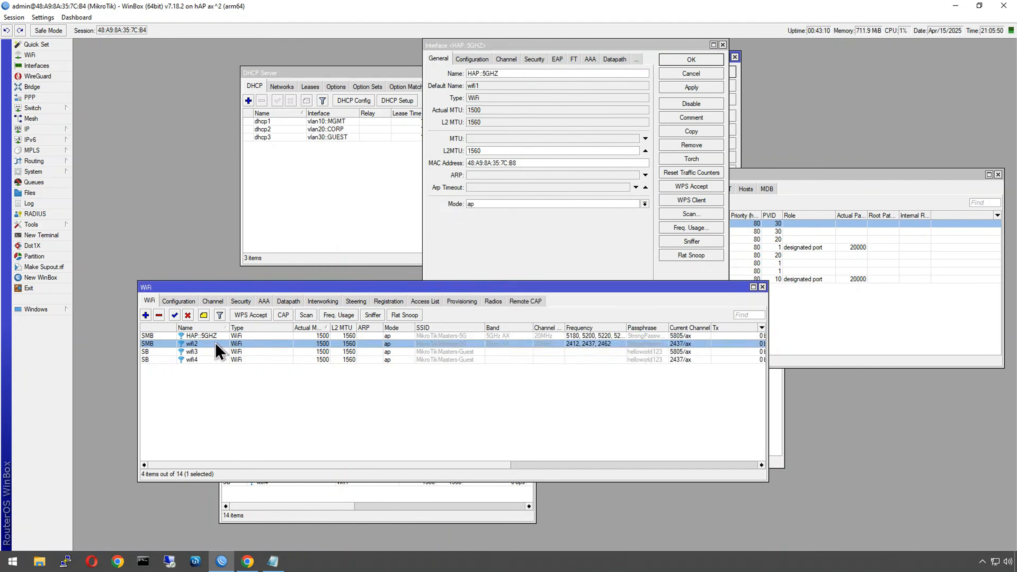
double_click(217, 344)
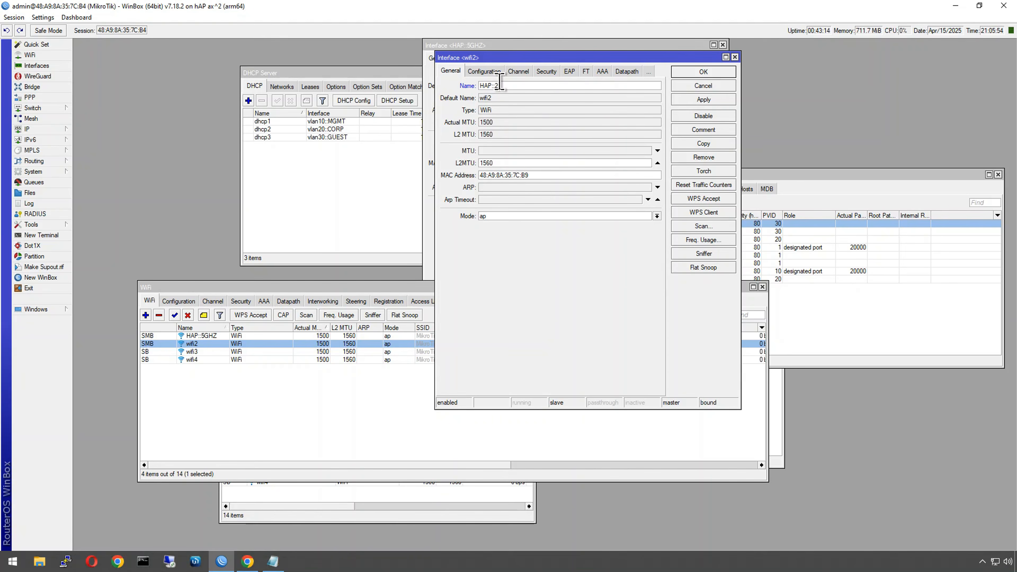
click(692, 74)
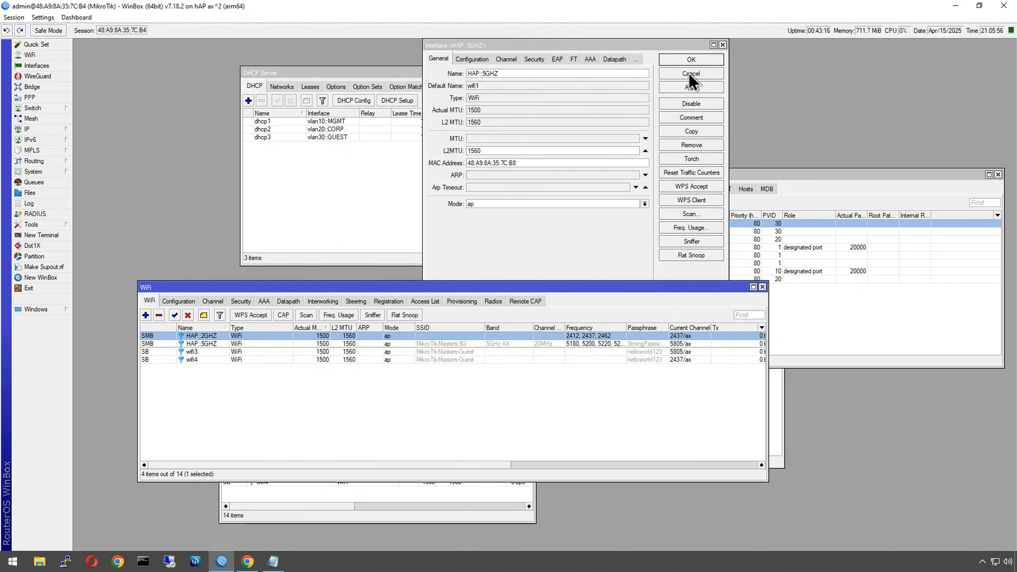
Step: Rename the wifi3 interface to HAP_GUEST::5GHZ
double_click(183, 352)
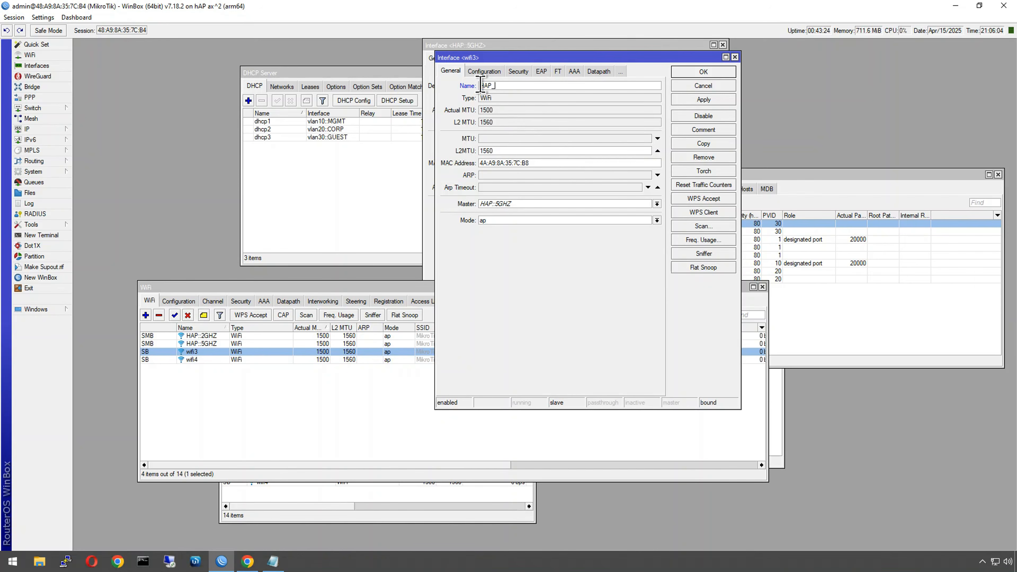
text(HAP_GUEST::5GHZ)
click(677, 73)
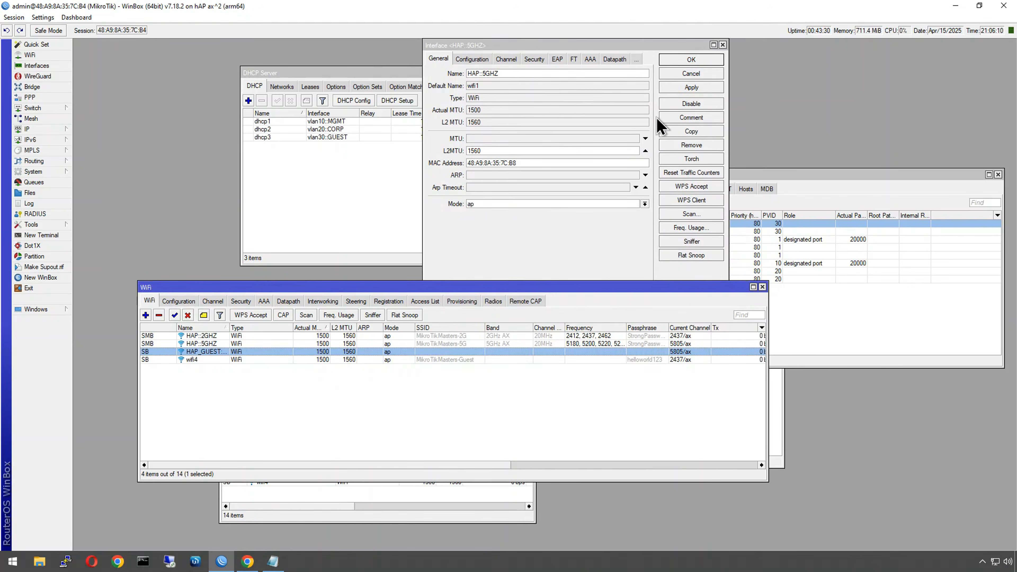
Step: Rename the wifi4 interface to HAP_GUEST::2GHZ
double_click(219, 353)
double_click(219, 359)
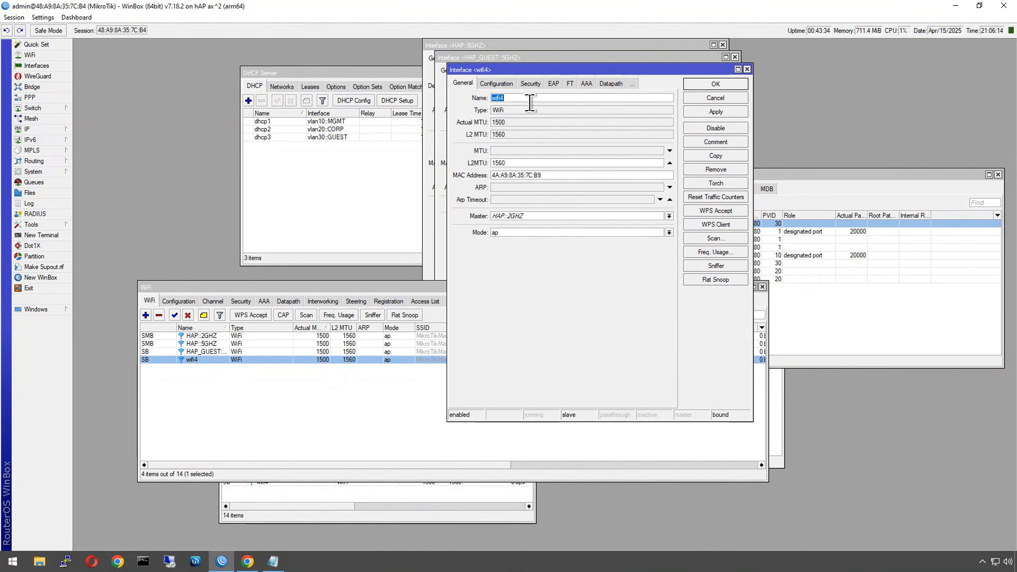
text(HAP_GUEST::2GHZ)
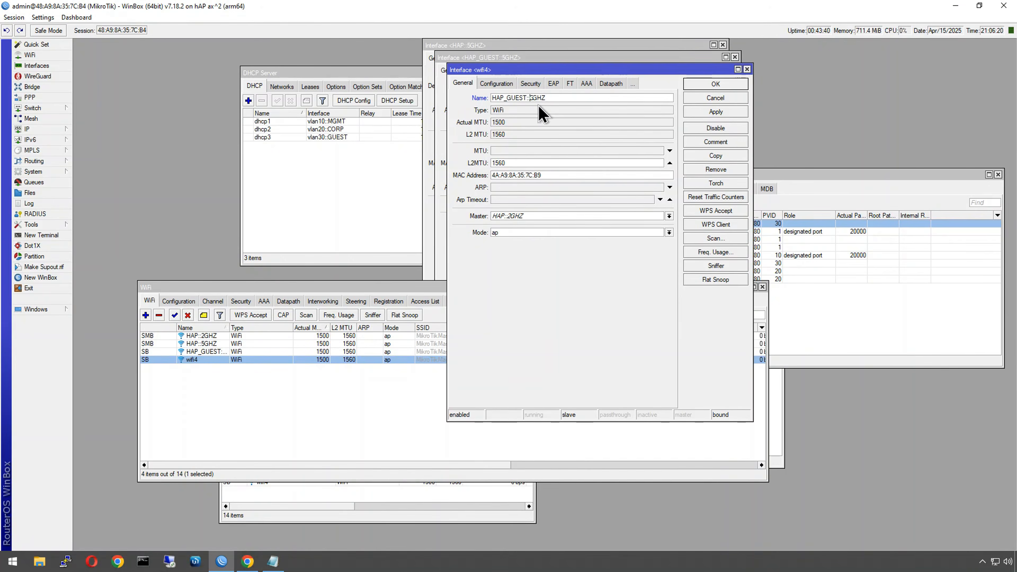
click(703, 88)
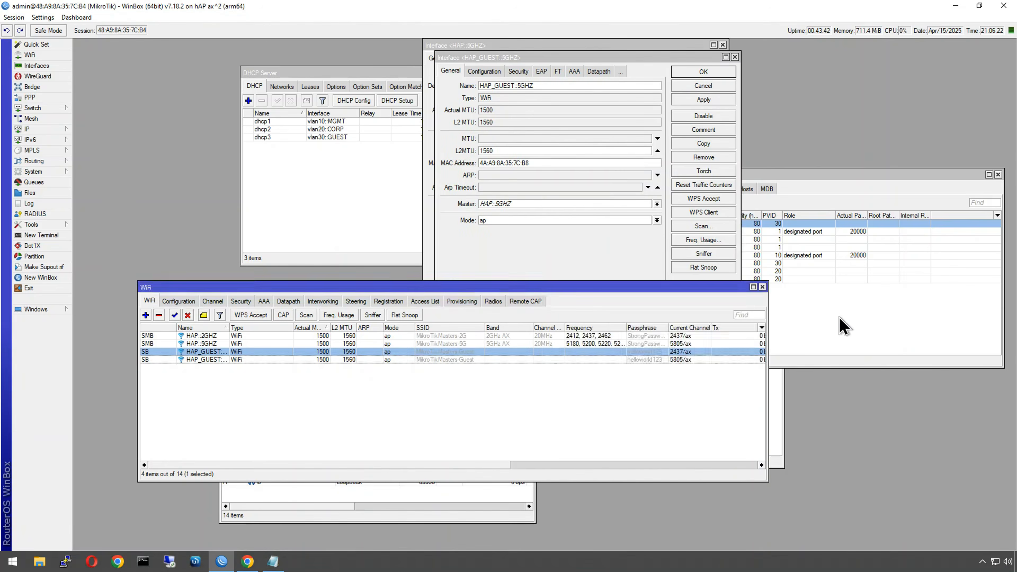
Step: Review the renamed WiFi interfaces among the bridge ports and check the WiFi registration list for clients
click(840, 322)
drag(603, 224, 602, 271)
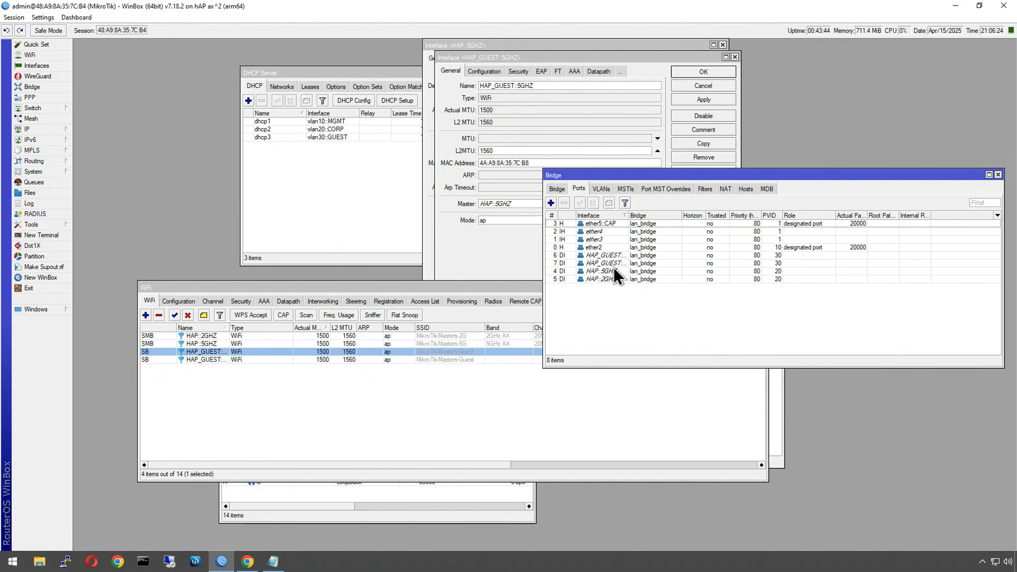
click(421, 303)
click(396, 302)
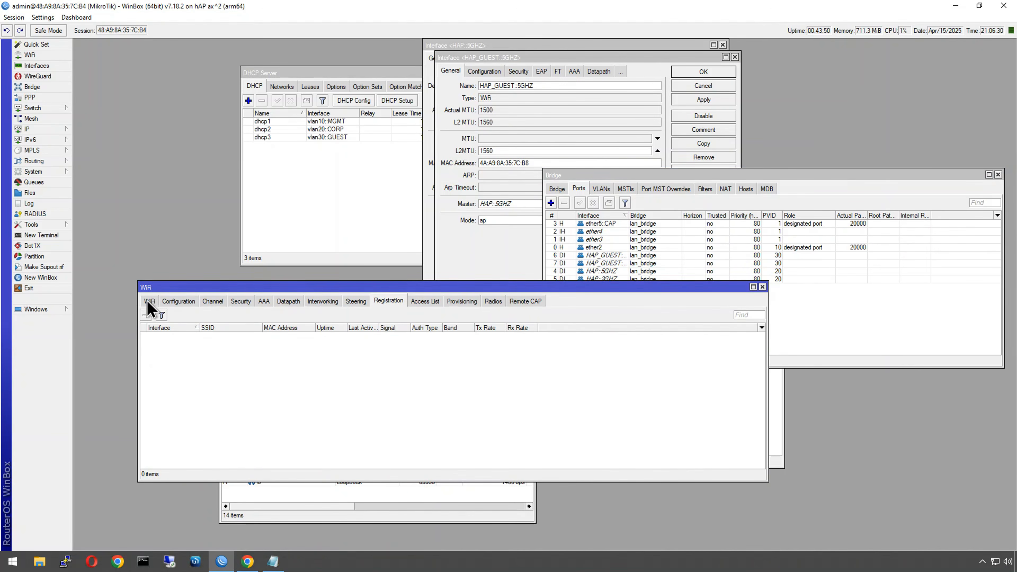
Step: Return to the WiFi interface list and widen its Name column to fit the full guest interface names
click(148, 302)
click(227, 353)
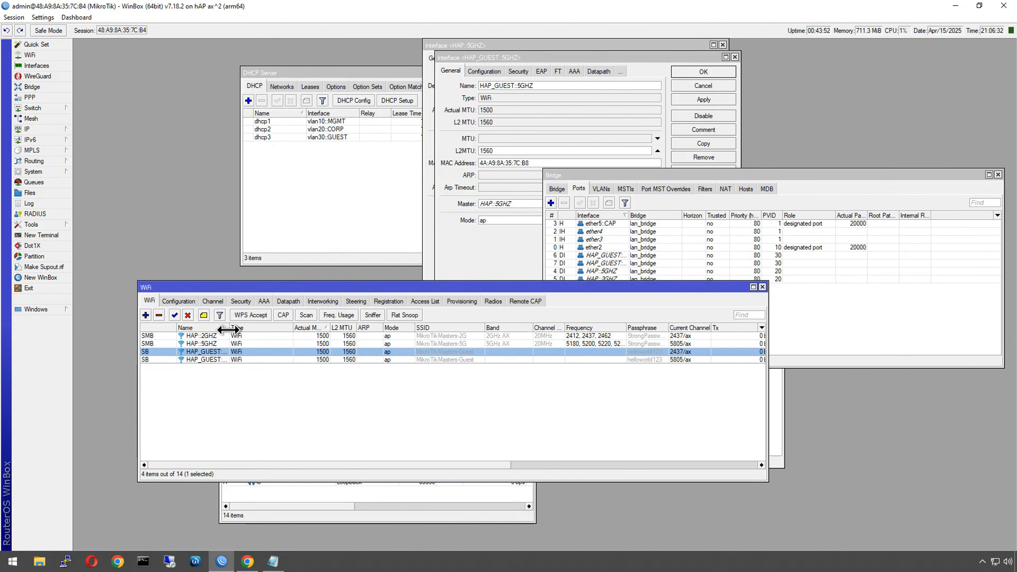
drag(229, 327, 257, 328)
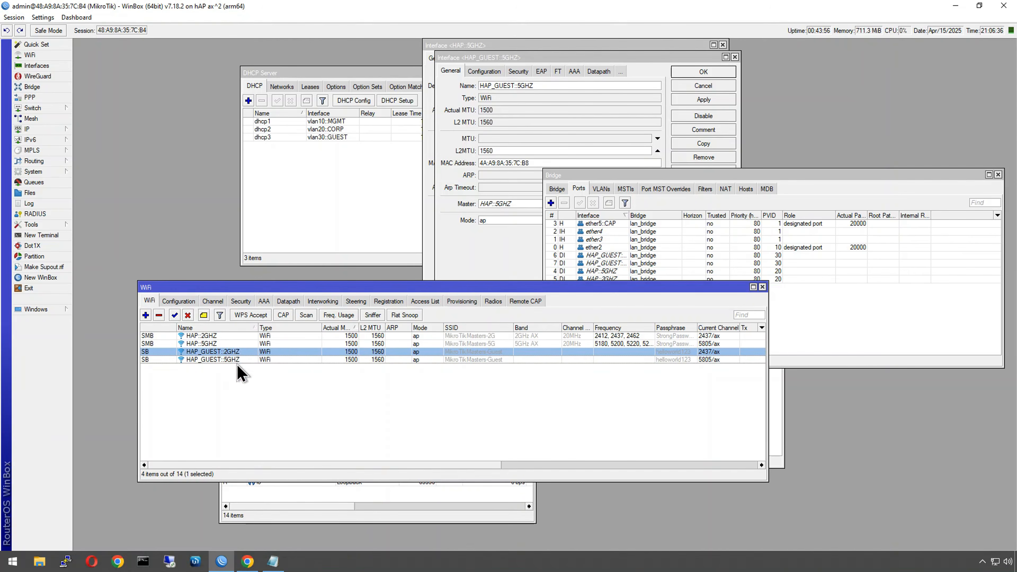
Step: Reposition the WiFi window below the bridge ports and close the leftover HAP_GUEST::5GHZ and HAP::5GHZ interface windows
drag(537, 291, 531, 329)
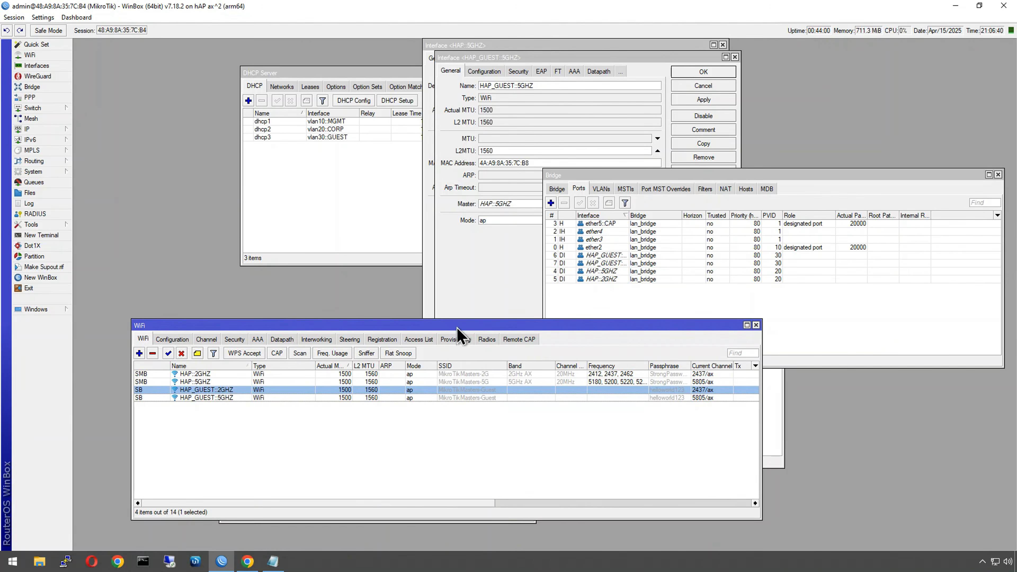
drag(456, 325, 573, 288)
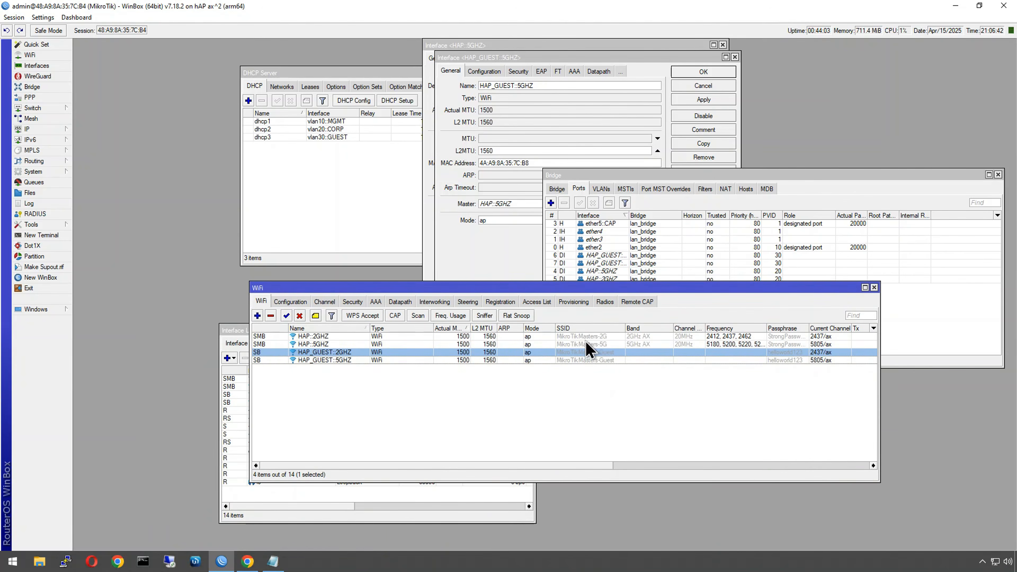
drag(545, 290, 579, 281)
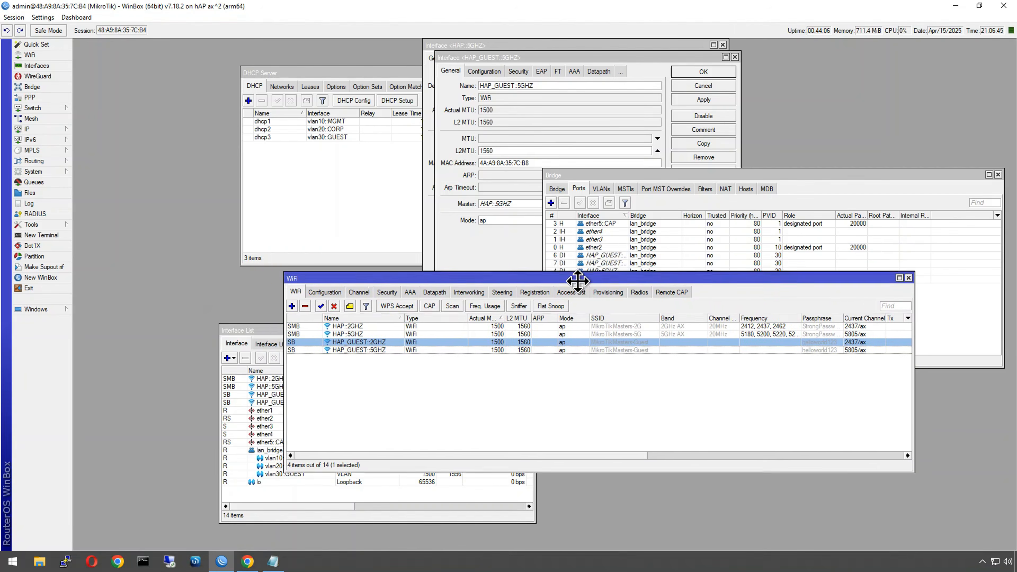
click(735, 58)
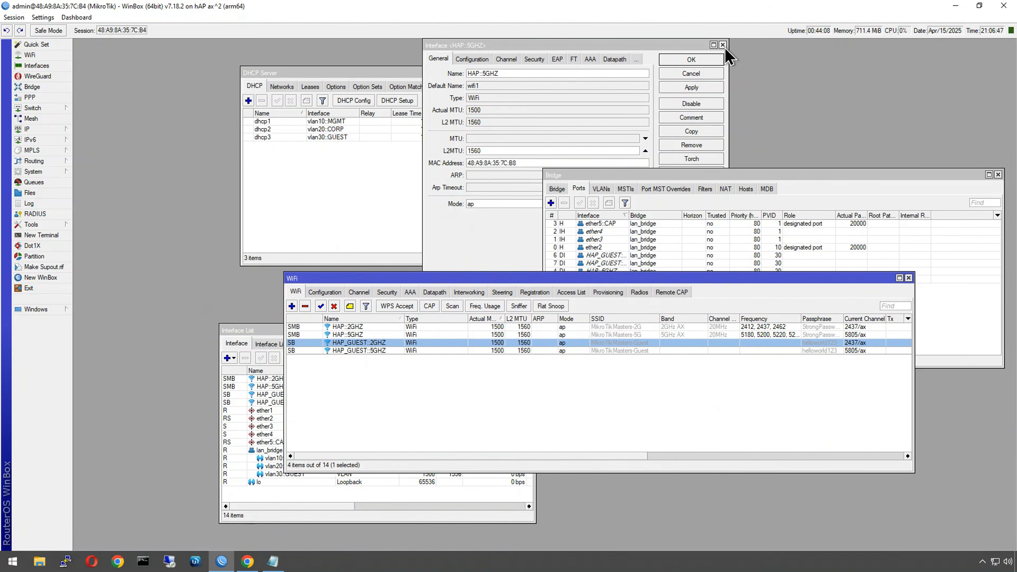
click(723, 44)
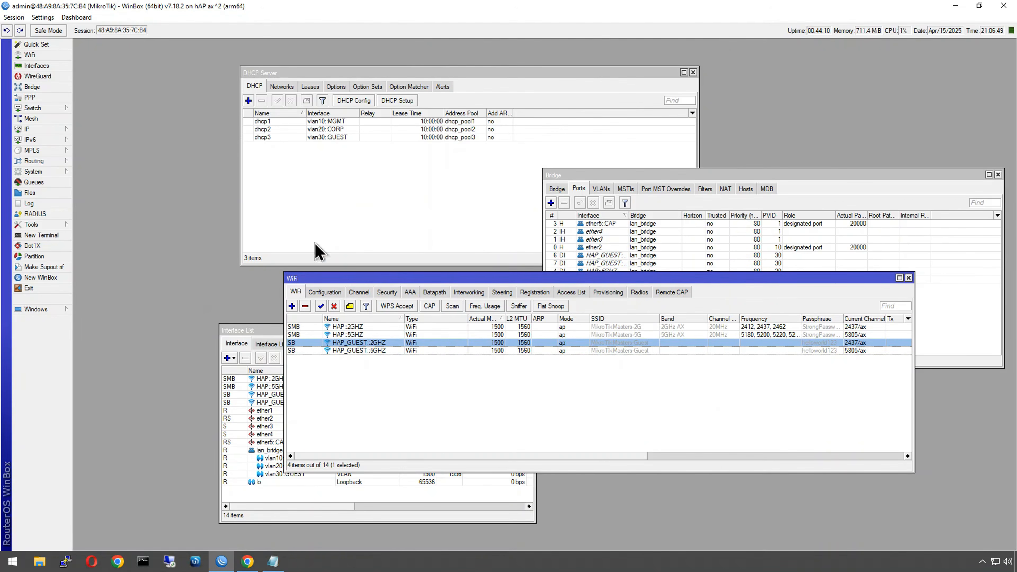
Step: Examine the lan_bridge entry and the tagged ports of its bridge VLAN entry for VLANs 10, 20 and 30
click(544, 187)
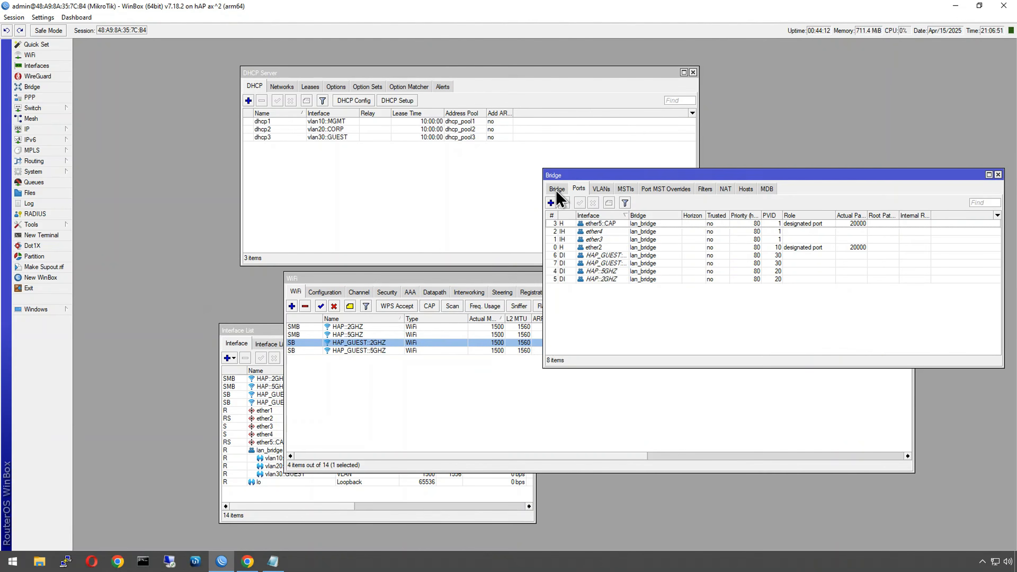
click(555, 190)
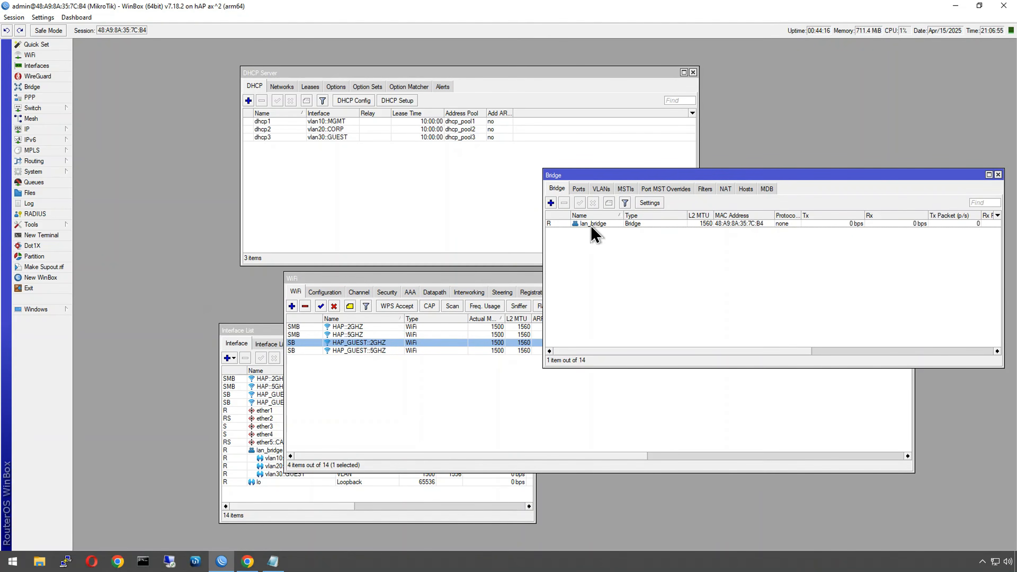
click(602, 189)
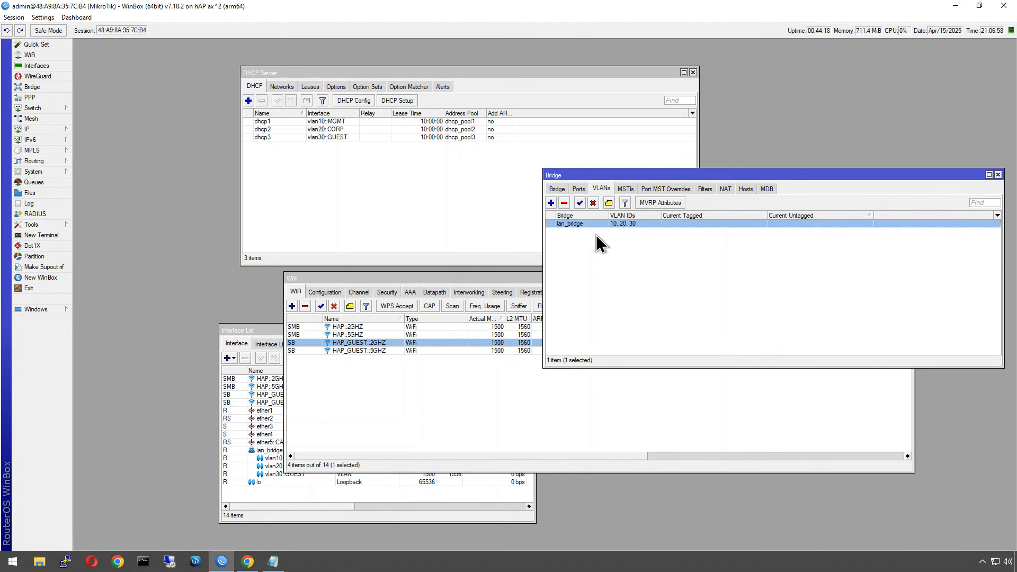
double_click(607, 223)
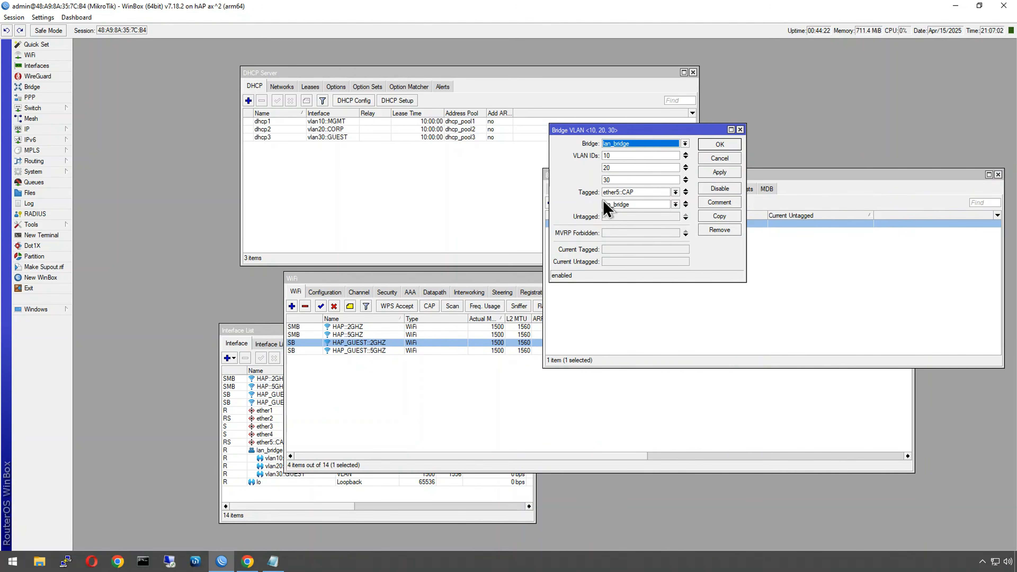
click(740, 130)
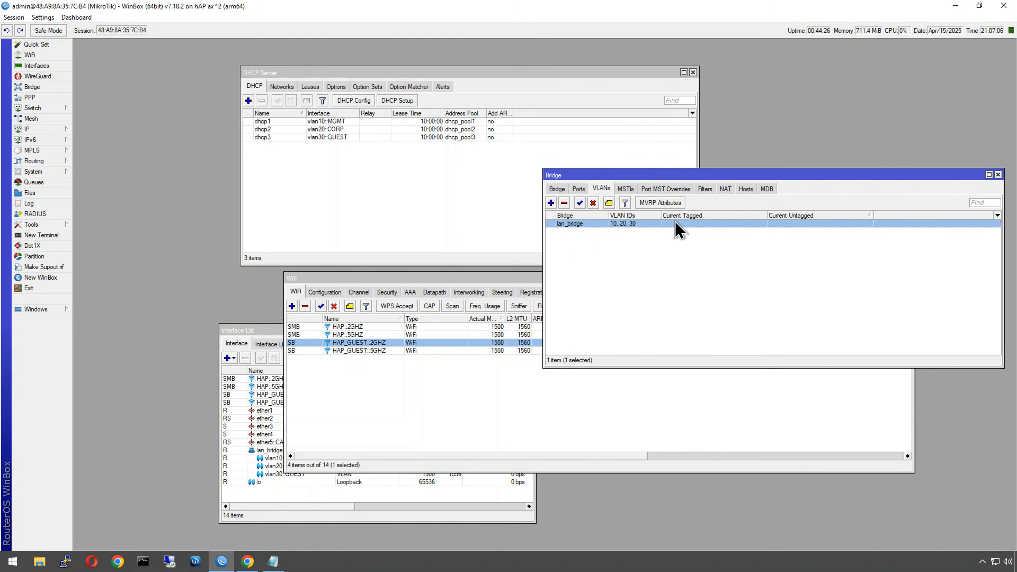
Step: Enable VLAN filtering on lan_bridge, keeping PVID 1 and the admit all frame type, and save the bridge settings
click(557, 188)
double_click(594, 224)
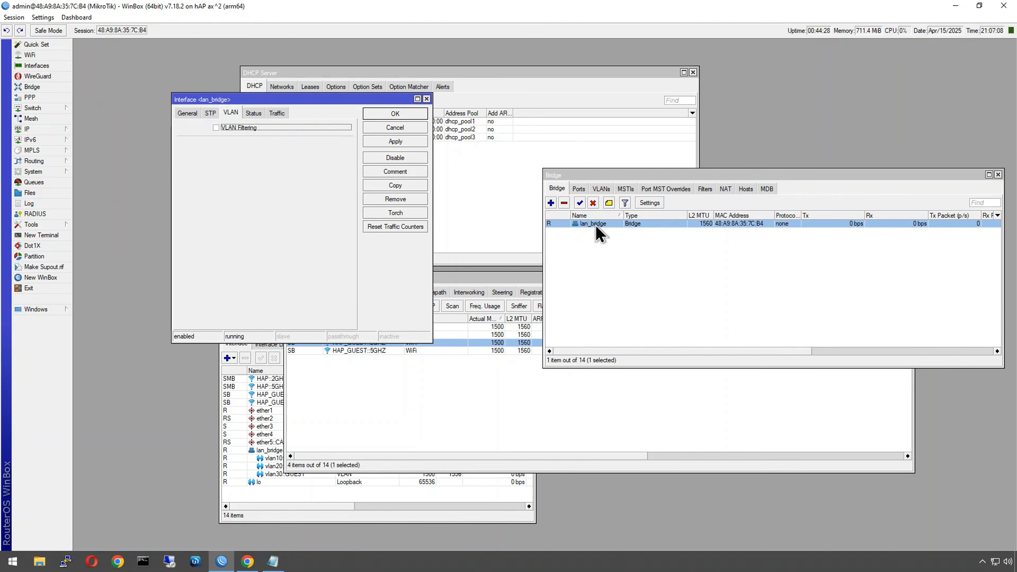
click(249, 129)
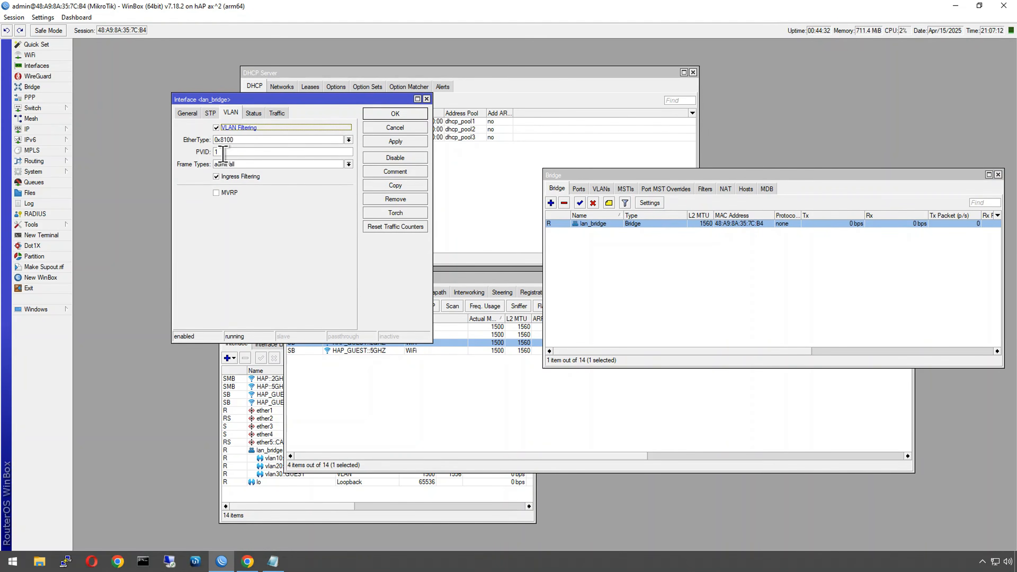
click(233, 165)
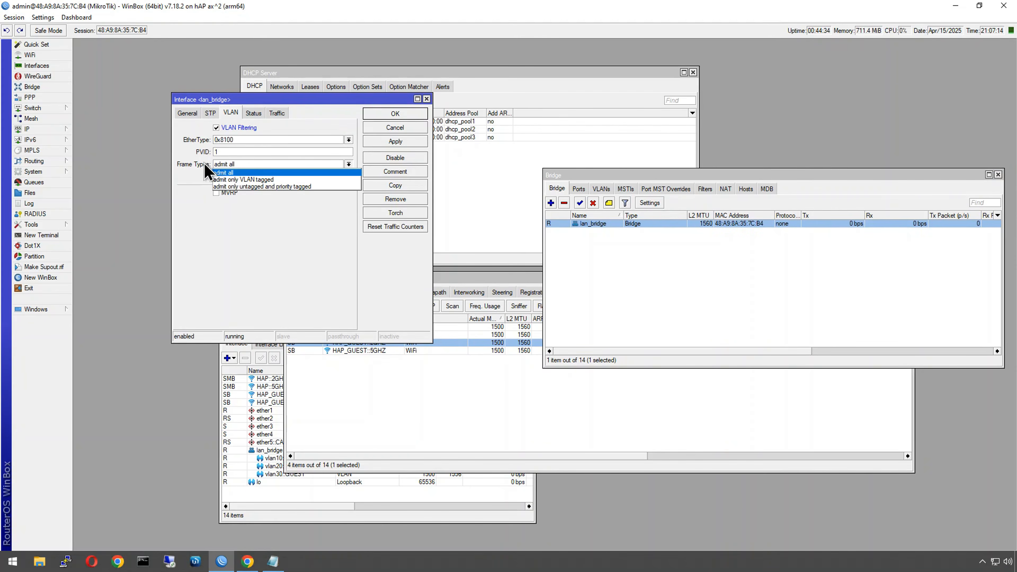
click(225, 152)
drag(225, 152, 207, 153)
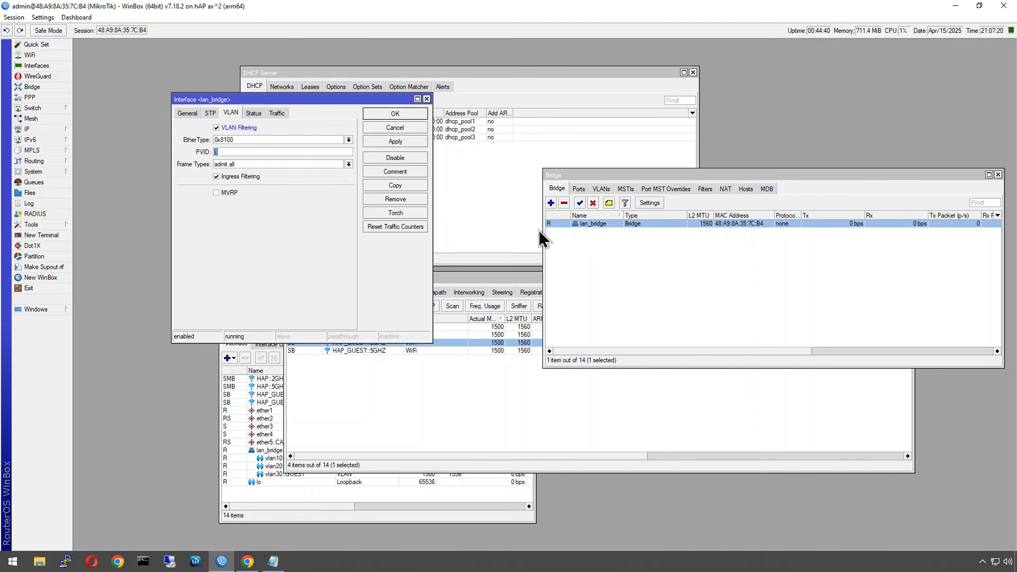
click(400, 116)
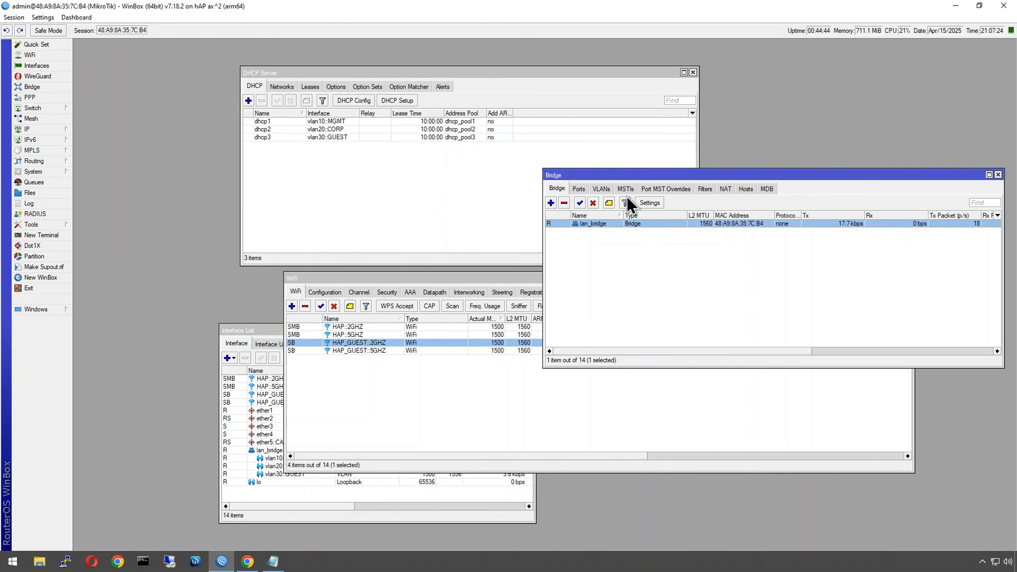
Step: Examine the bridge VLAN table, comparing the static lan_bridge entry with the dynamic entries added by PVID for VLANs 10 and 1
click(602, 188)
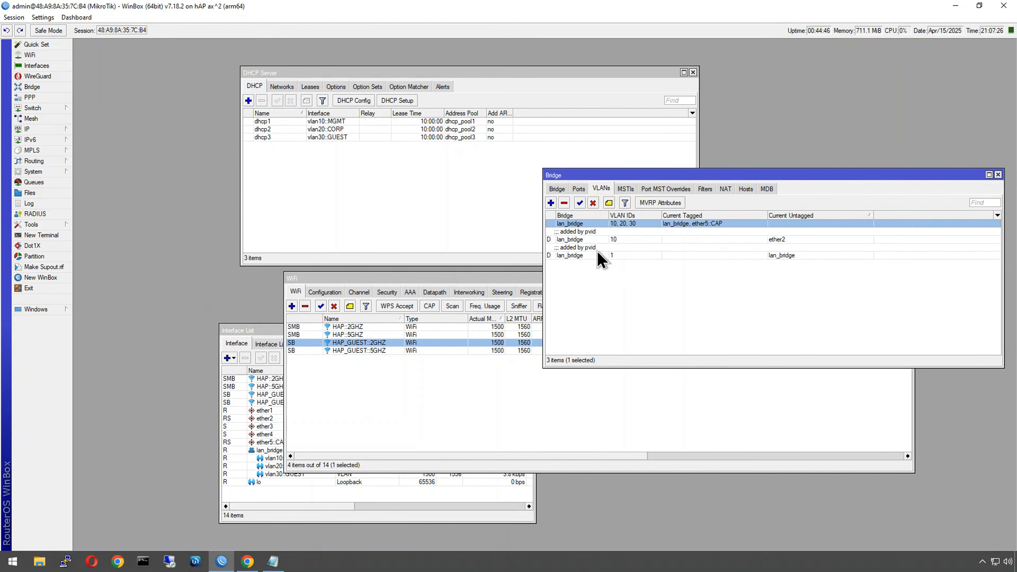
click(604, 255)
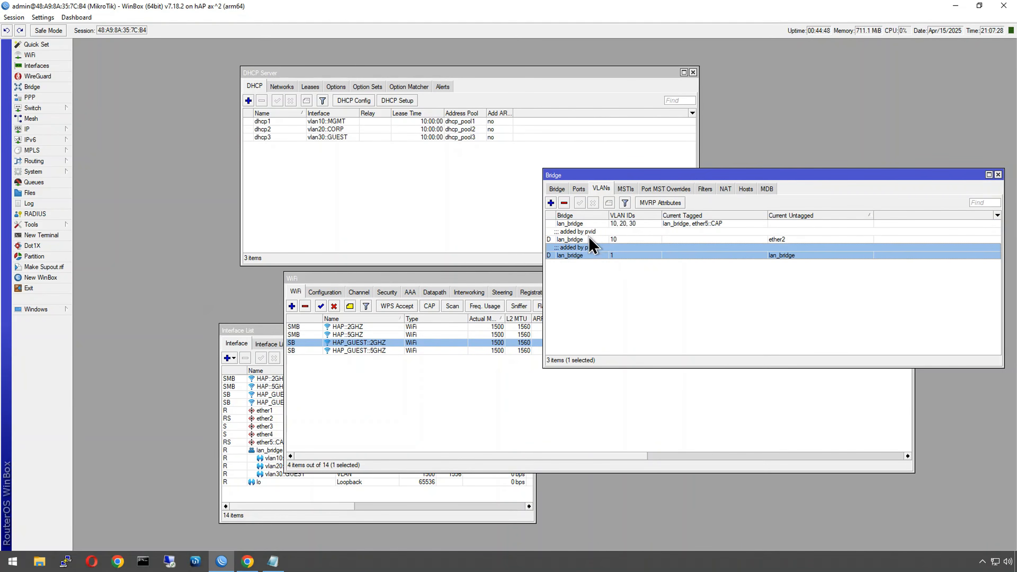
click(580, 225)
click(580, 240)
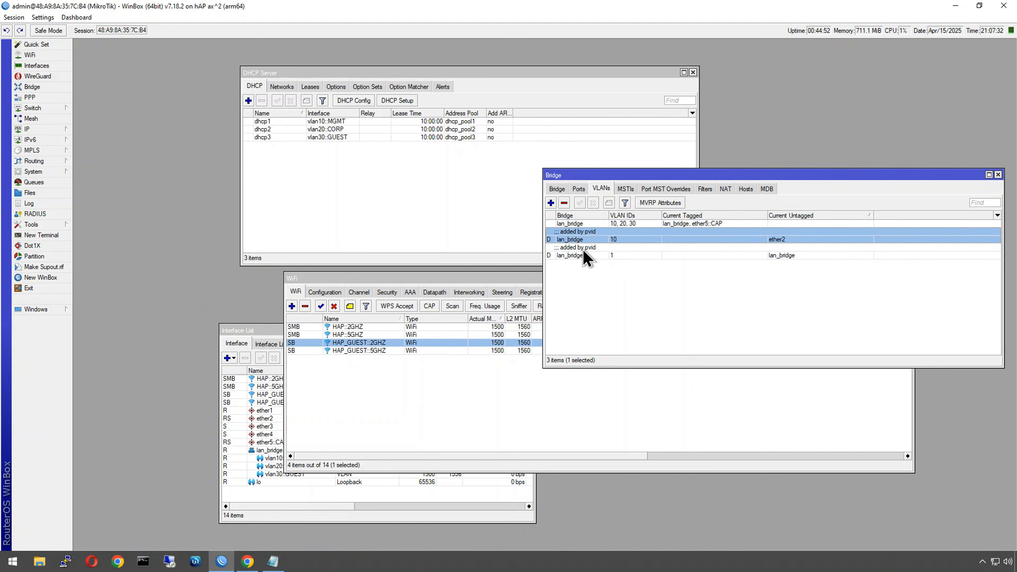
click(587, 255)
click(588, 239)
click(781, 257)
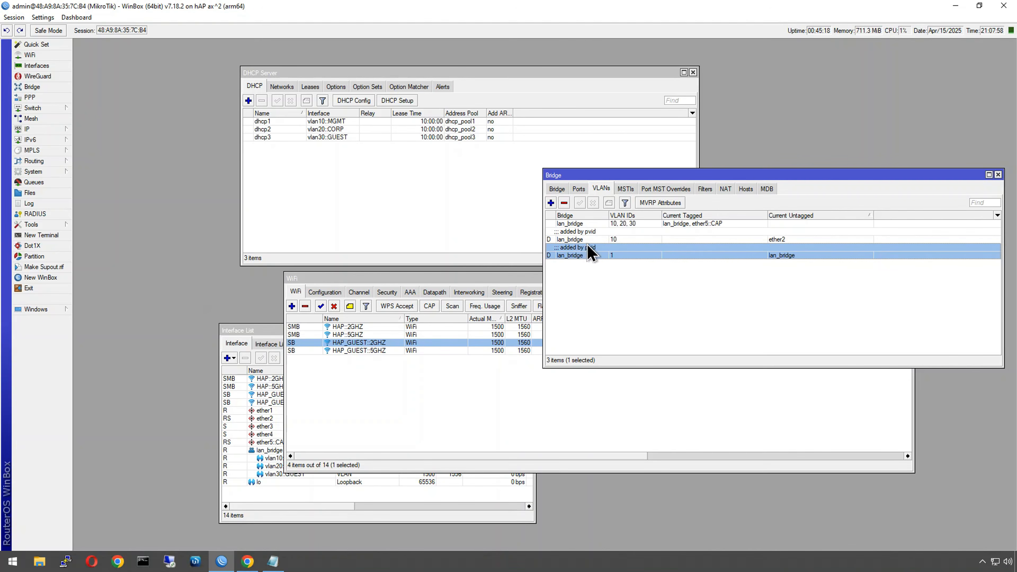
Step: Set the frame types of lan_bridge to admit only VLAN tagged and save the bridge settings
click(557, 188)
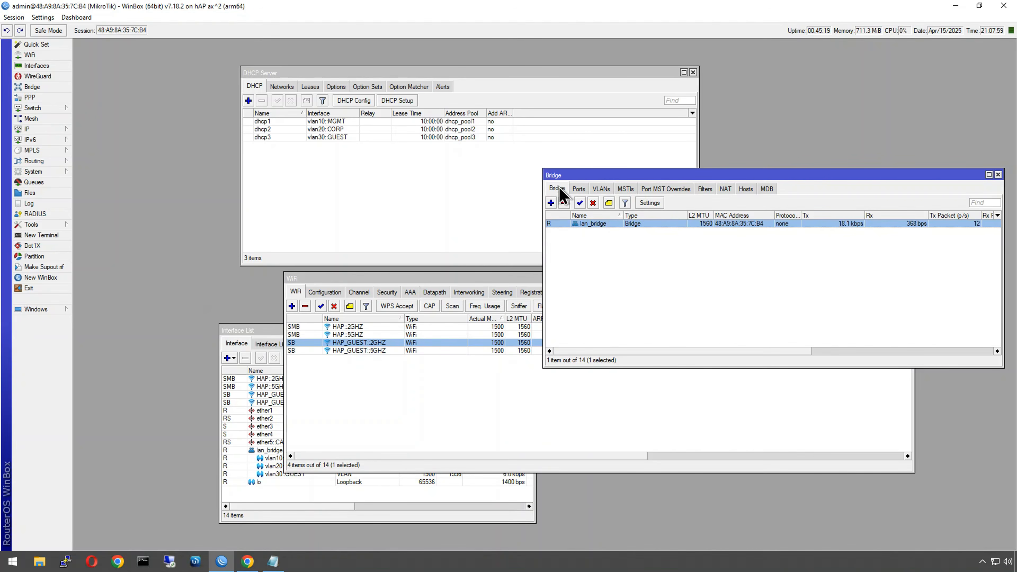
double_click(591, 226)
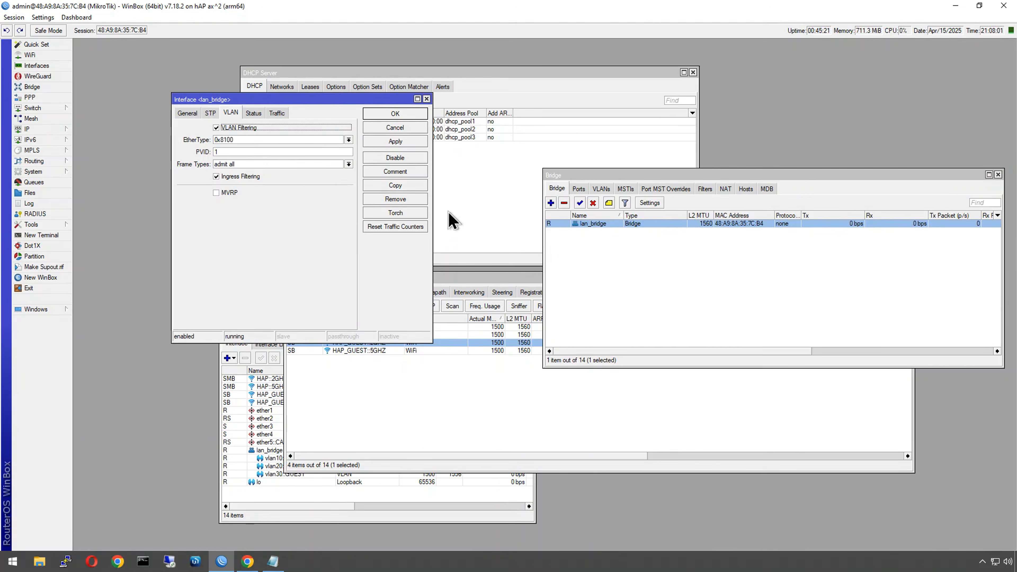
click(240, 165)
click(246, 180)
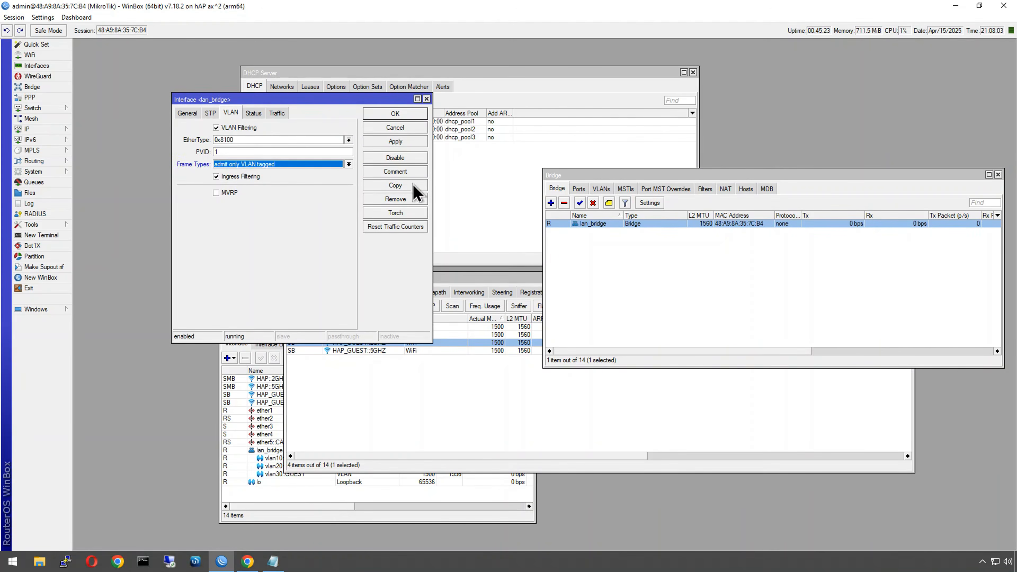
click(389, 116)
Step: Review the bridge VLAN table, followed by the PVIDs of the bridge ports
click(601, 189)
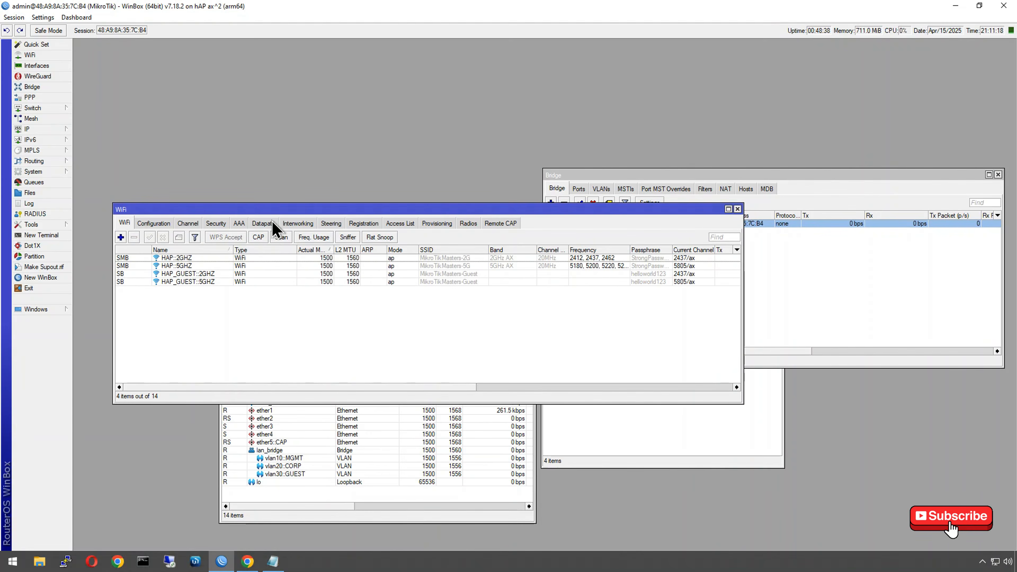
click(767, 298)
click(601, 189)
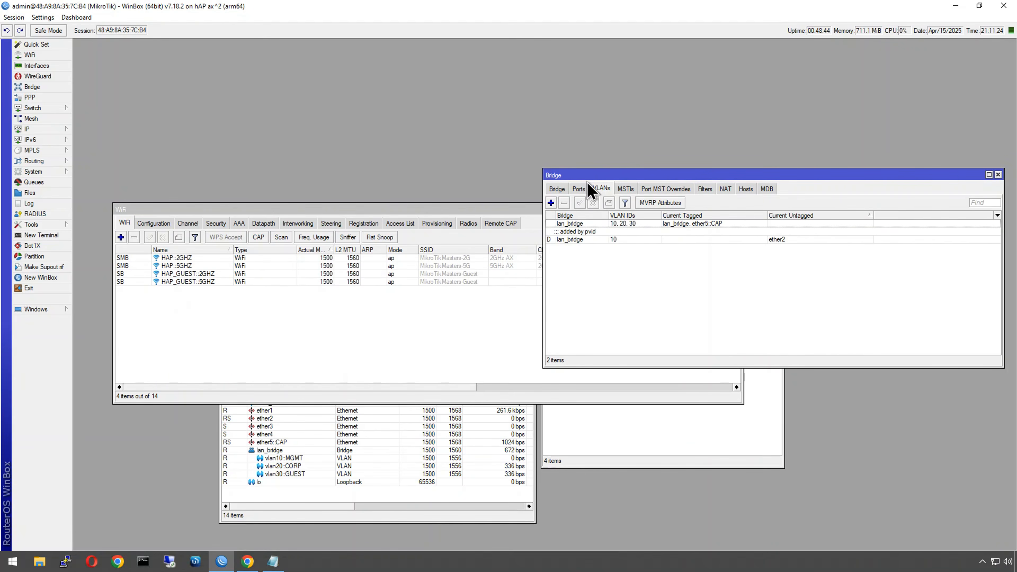
click(579, 189)
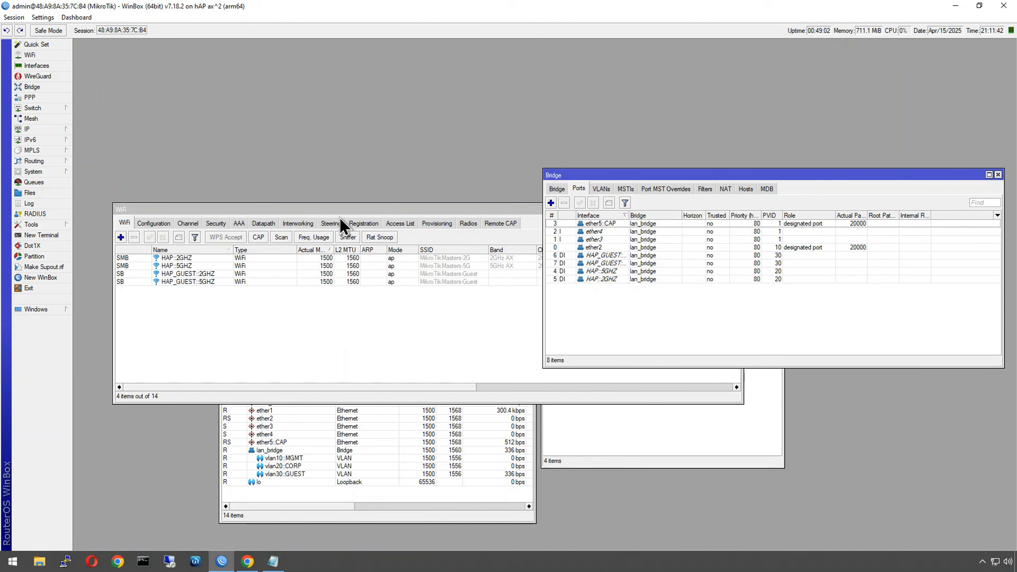
Step: Check the guest client's WiFi registration, fitting the Interface column, and inspect the dynamic bridge VLAN entry added by WiFi
click(364, 222)
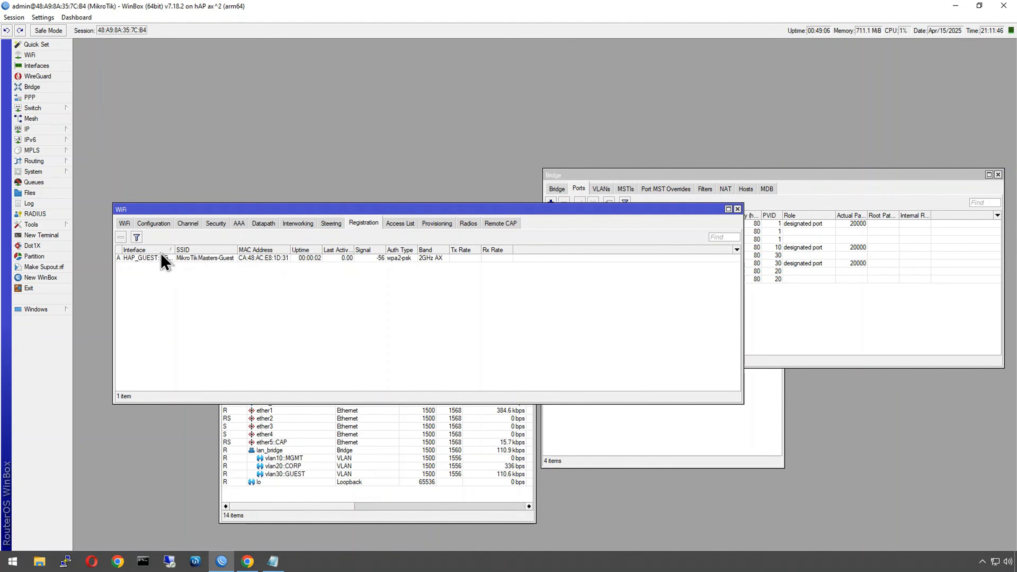
double_click(174, 250)
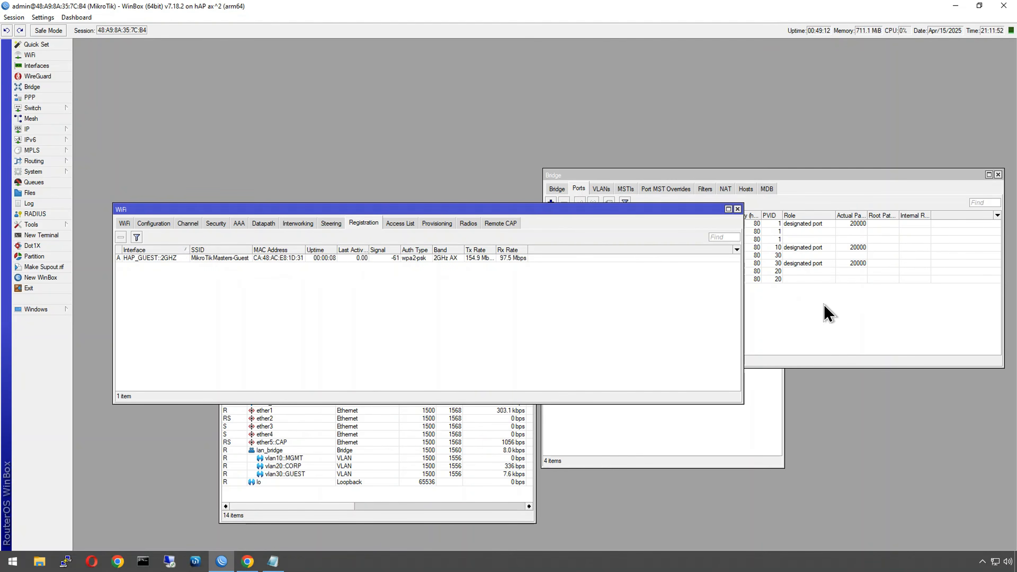
click(775, 297)
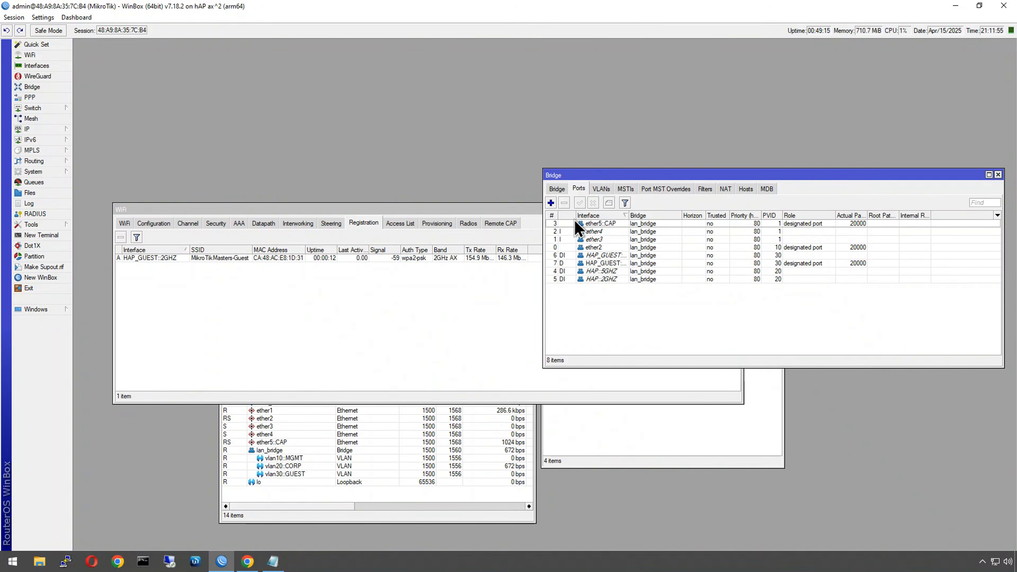
click(602, 189)
click(564, 239)
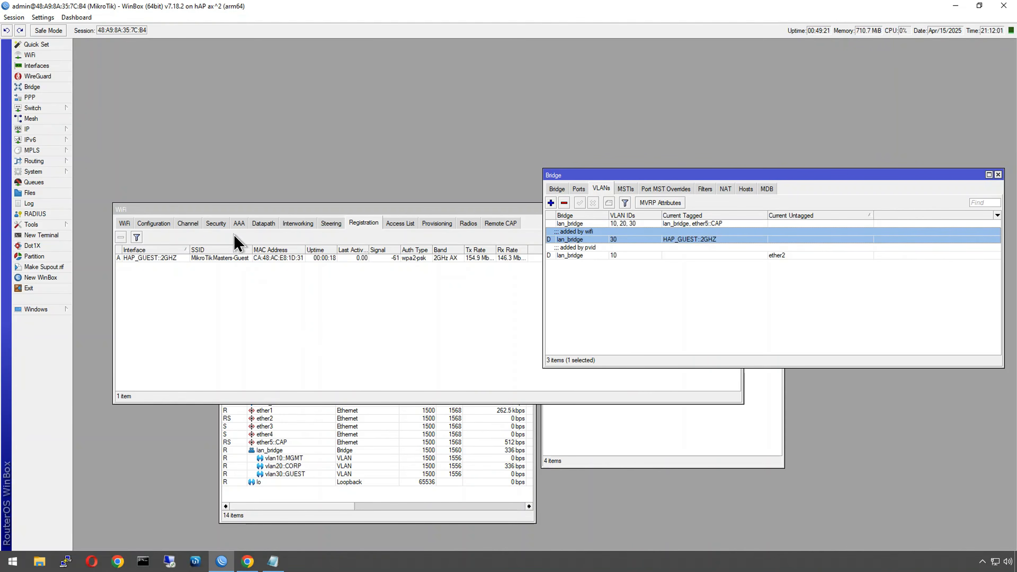
Step: Examine the guest client's lease in the DHCP server's lease list
click(51, 129)
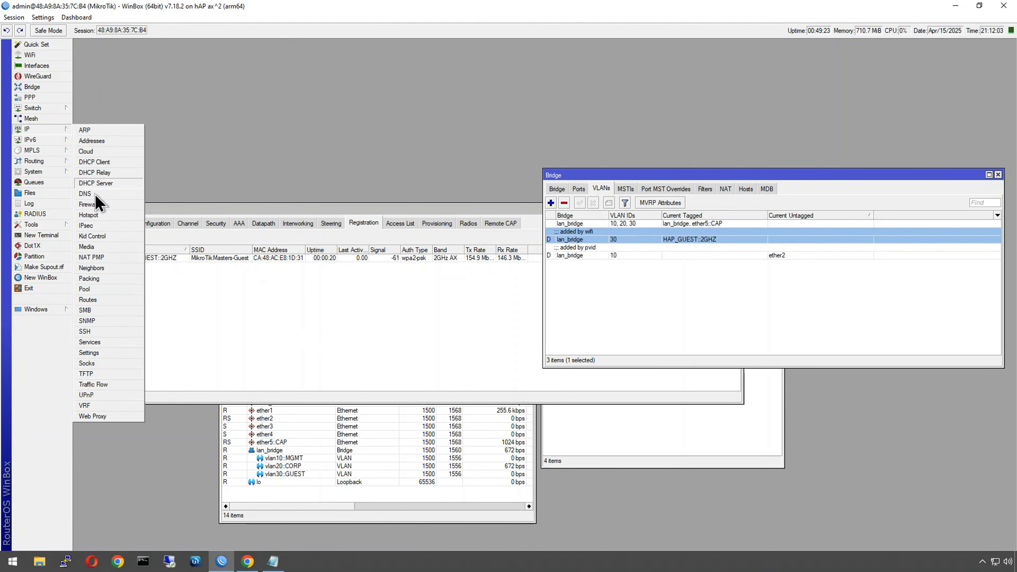
click(98, 183)
click(309, 88)
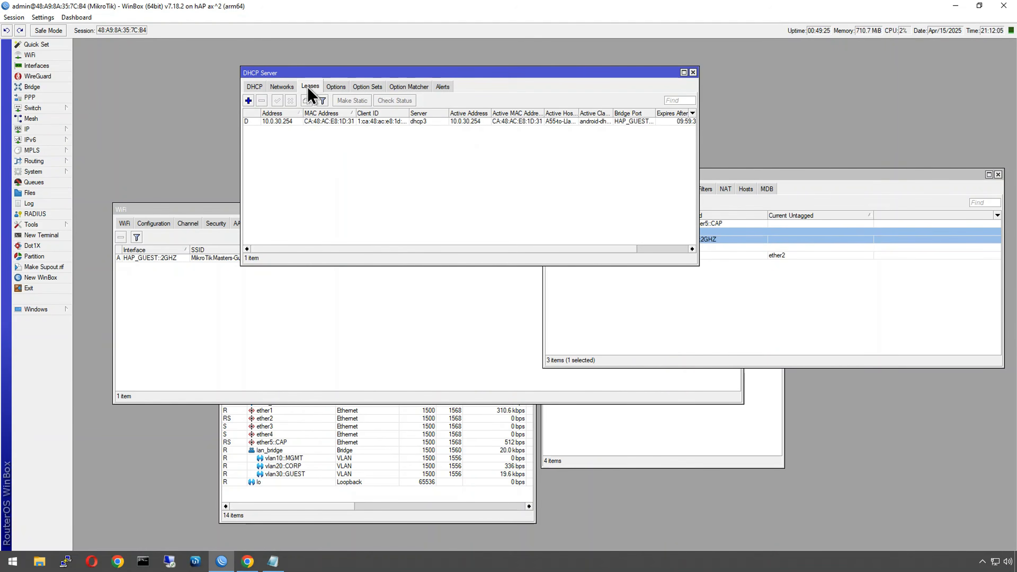
click(290, 121)
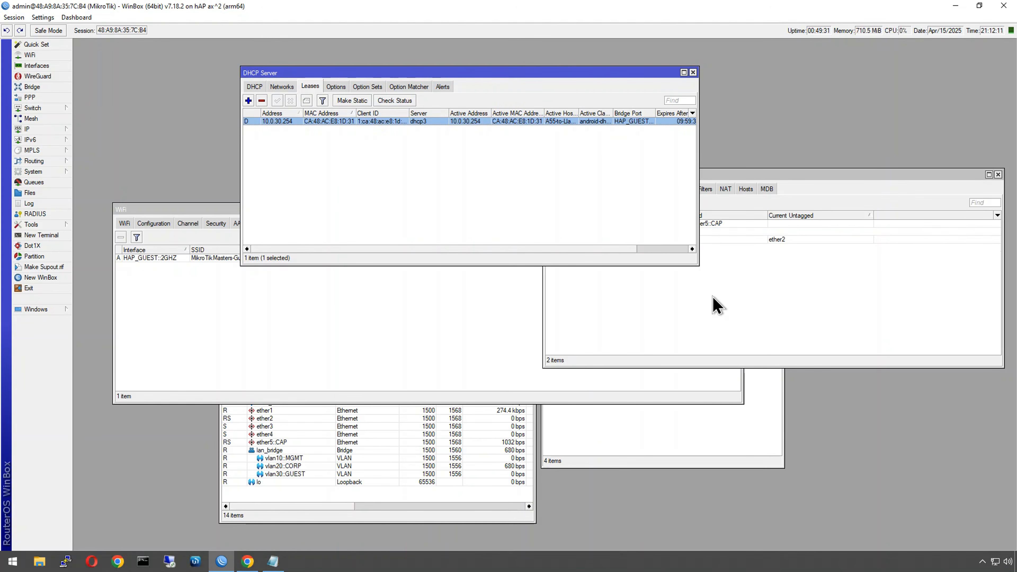
Step: Inspect the dynamic VLAN 20 entry for HAP::5GHZ and its matching dhcp2 lease, and close the DHCP server window
click(733, 314)
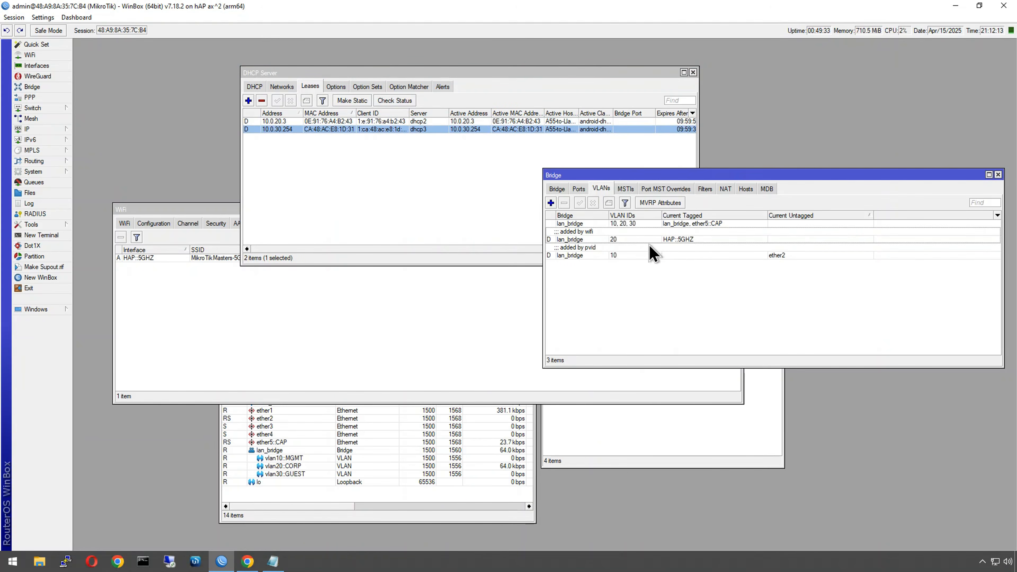
click(598, 241)
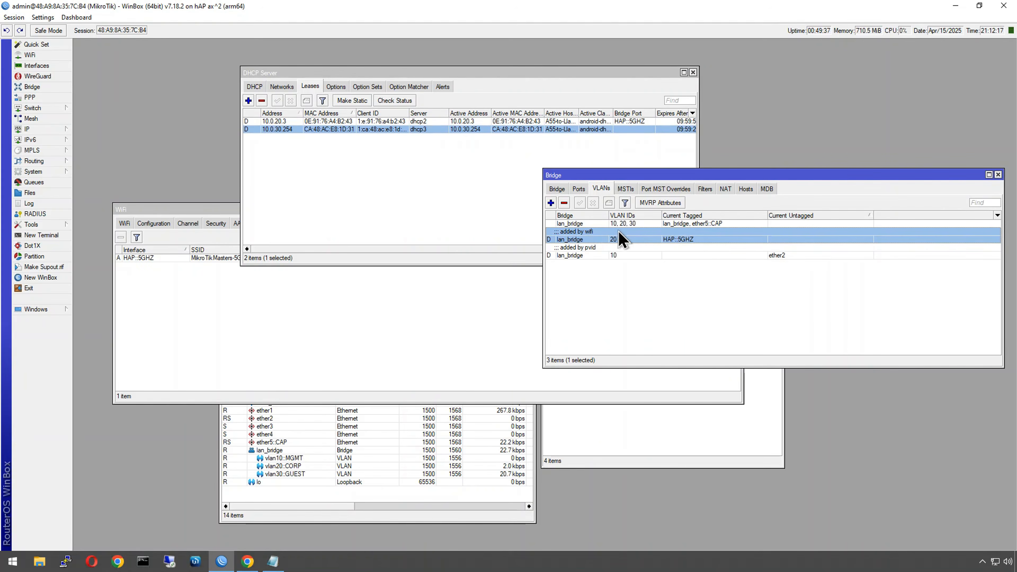
click(622, 121)
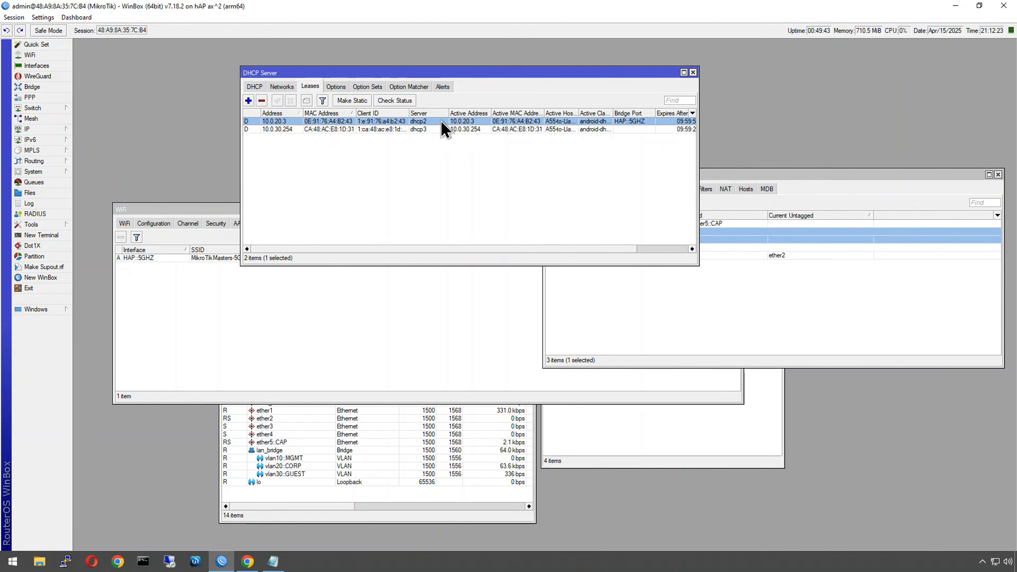
click(692, 72)
Step: Sort the bridge VLAN table by VLAN IDs
click(636, 251)
click(628, 217)
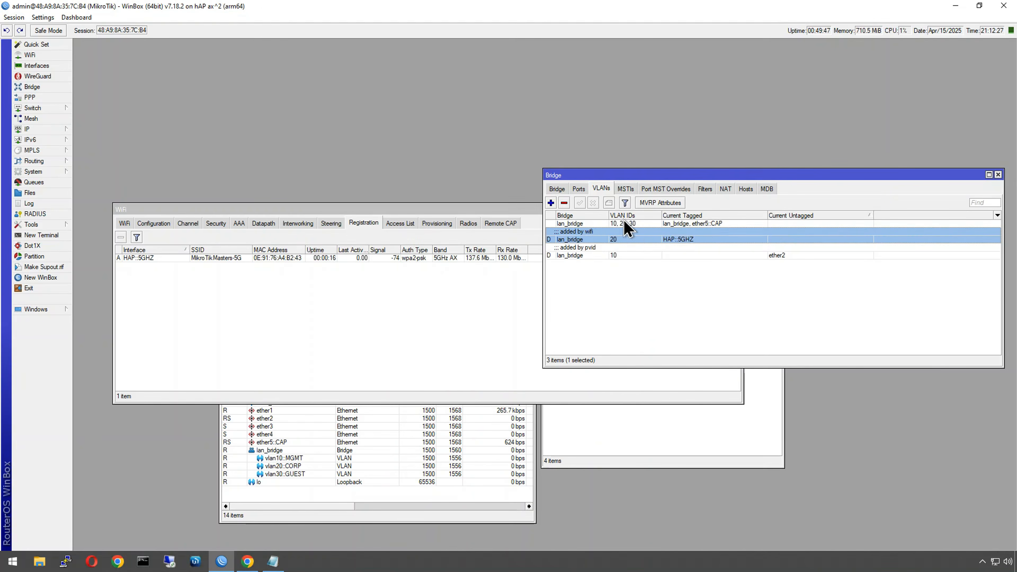
click(628, 217)
click(627, 216)
click(628, 216)
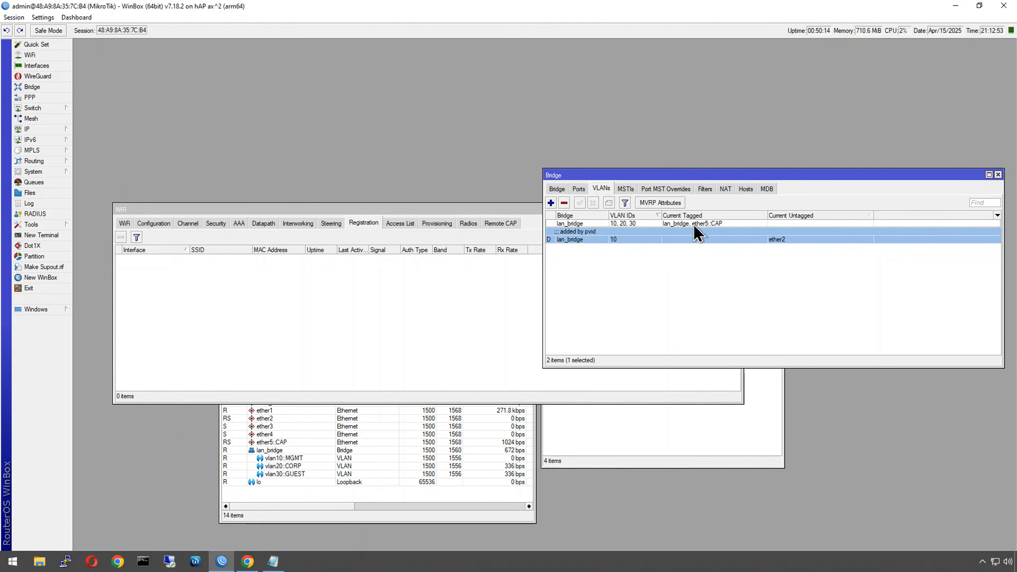
Step: Return to the WiFi interface list and move the WiFi and Bridge windows upward to uncover the interface list
click(128, 223)
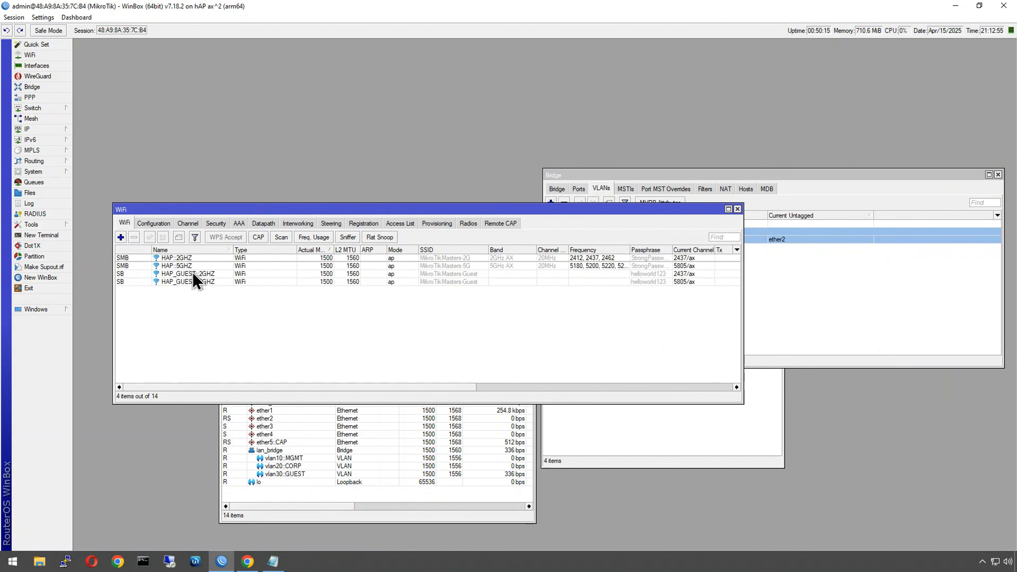
drag(334, 204, 301, 98)
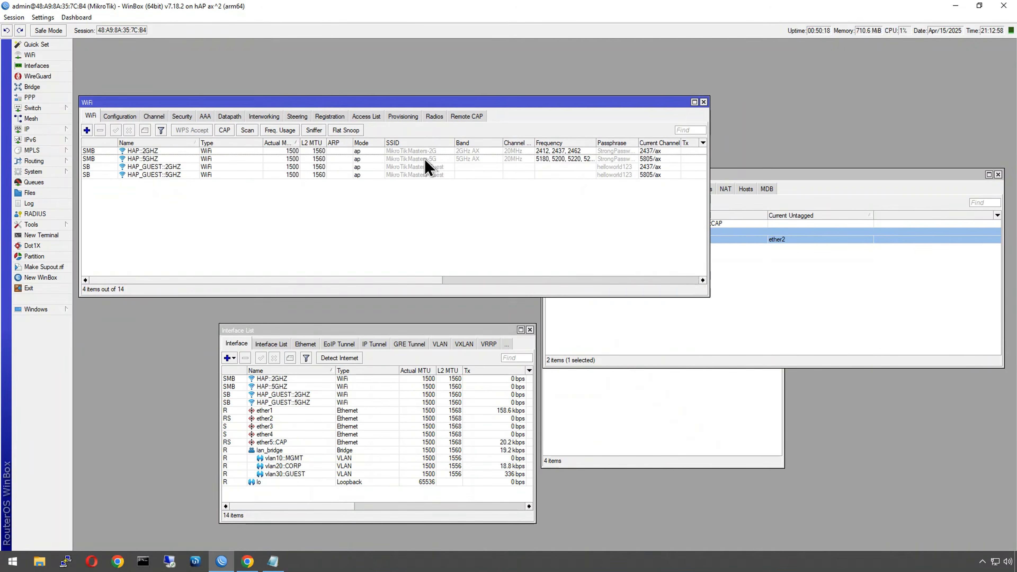
drag(778, 179, 766, 160)
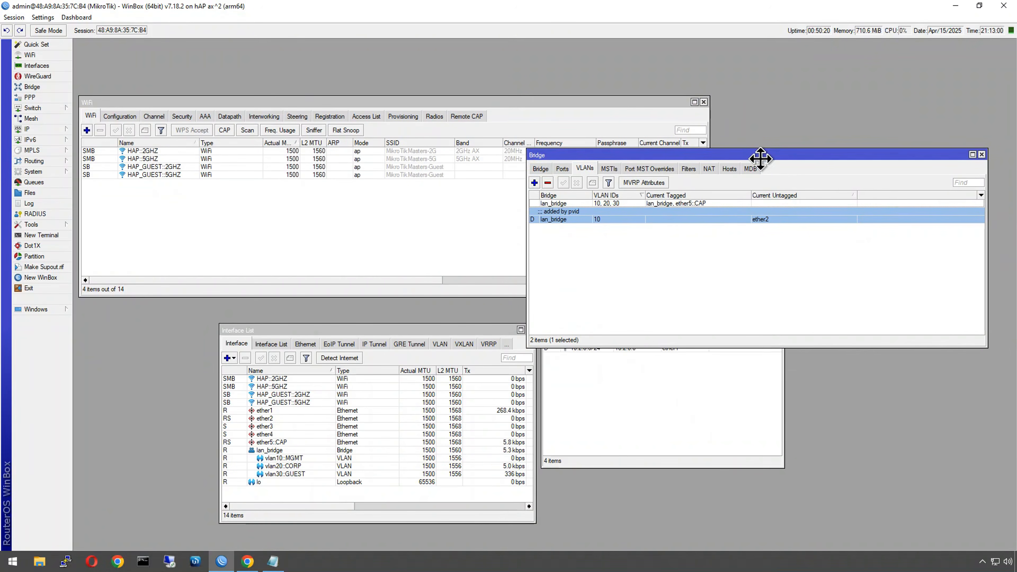
Step: View the discovered neighbors in a new WinBox window and minimize it to return to the router session
click(223, 561)
click(223, 561)
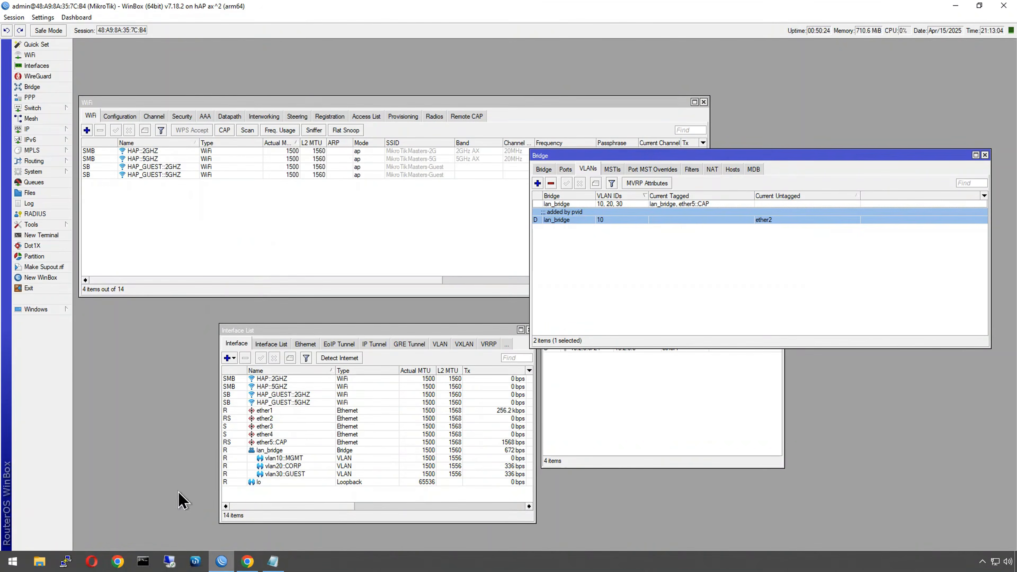
click(37, 277)
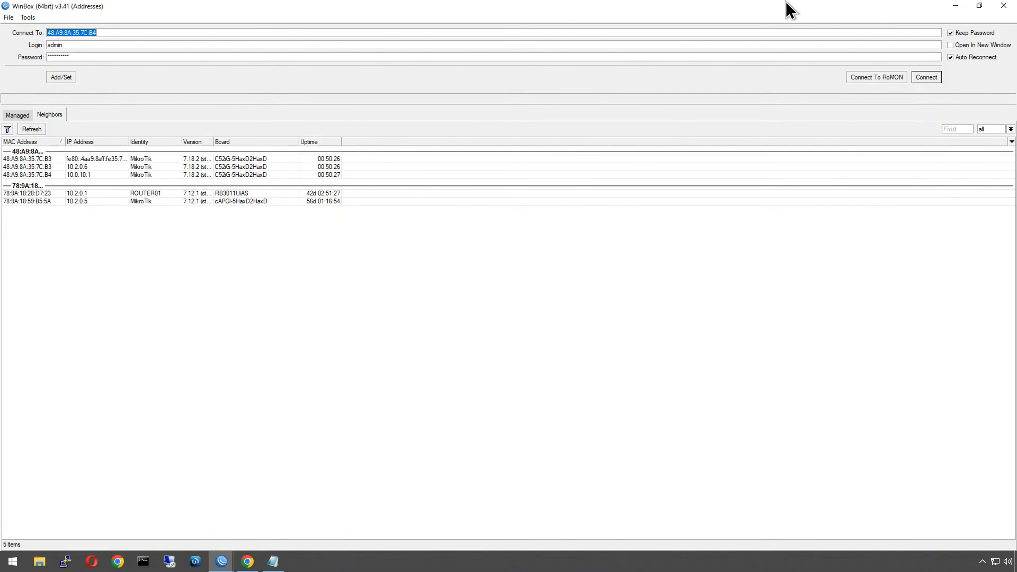
click(956, 7)
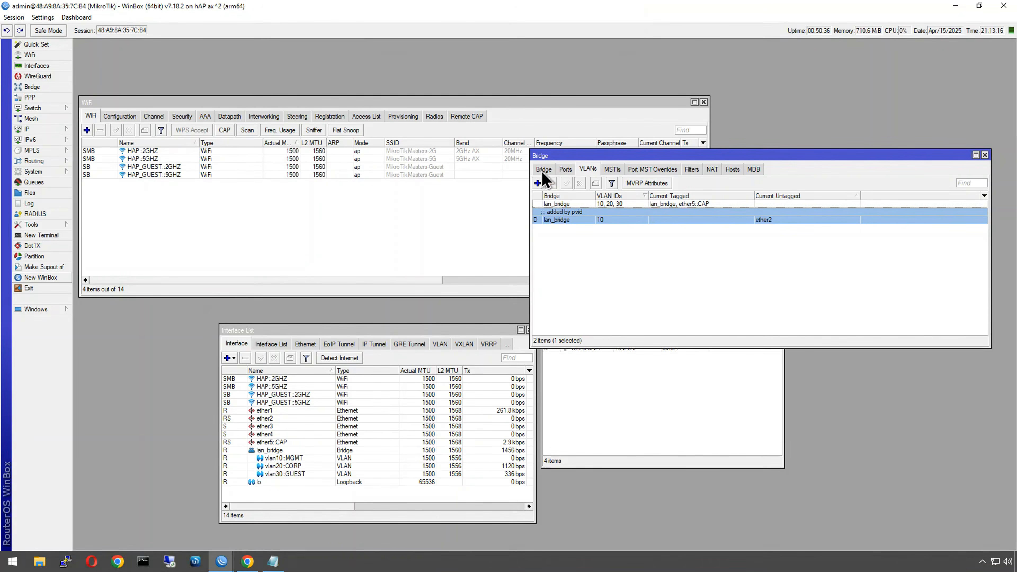
Step: Set the frame types of the ether5::CAP bridge port to admit all
click(565, 169)
double_click(569, 221)
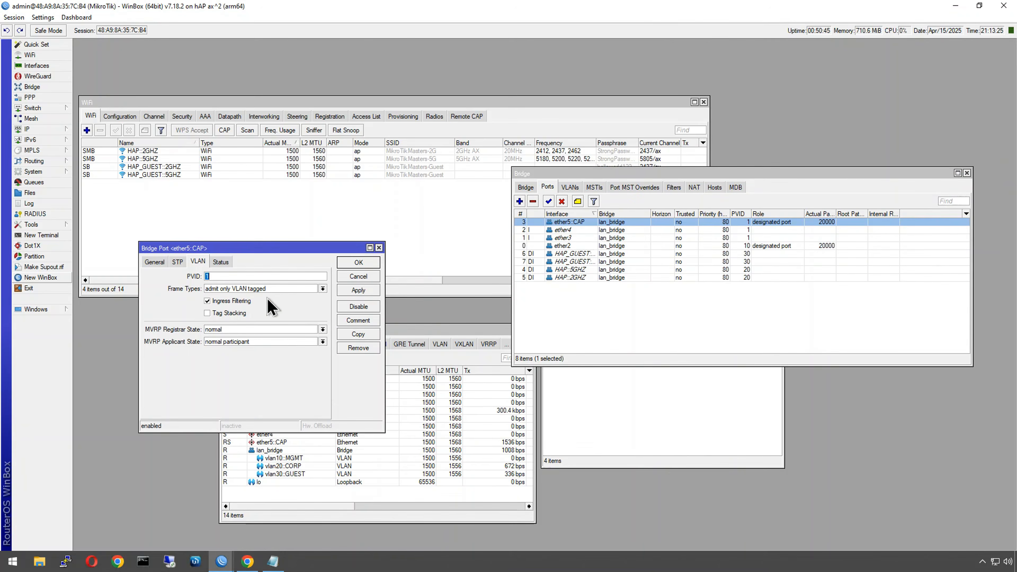
click(255, 290)
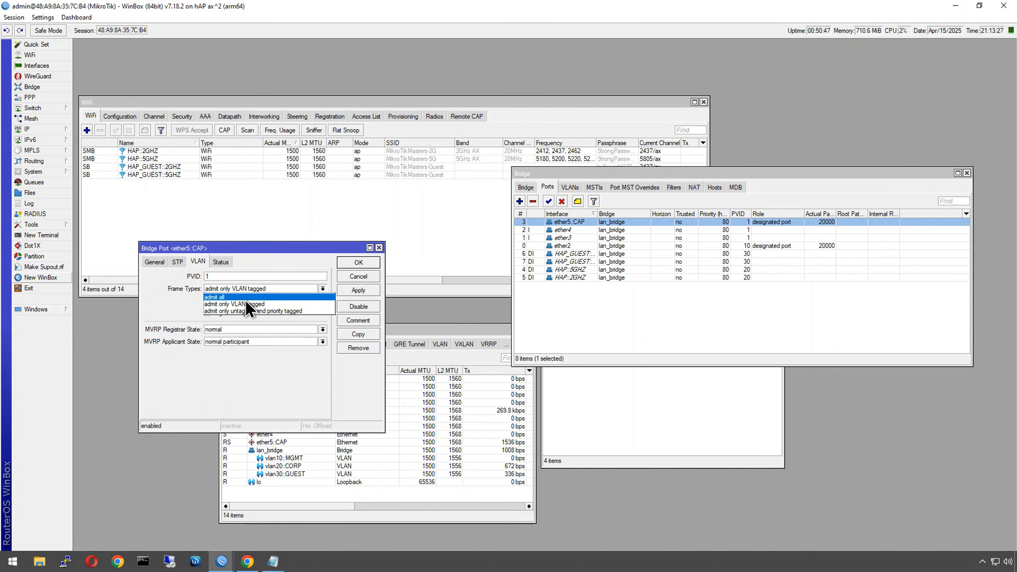
click(247, 297)
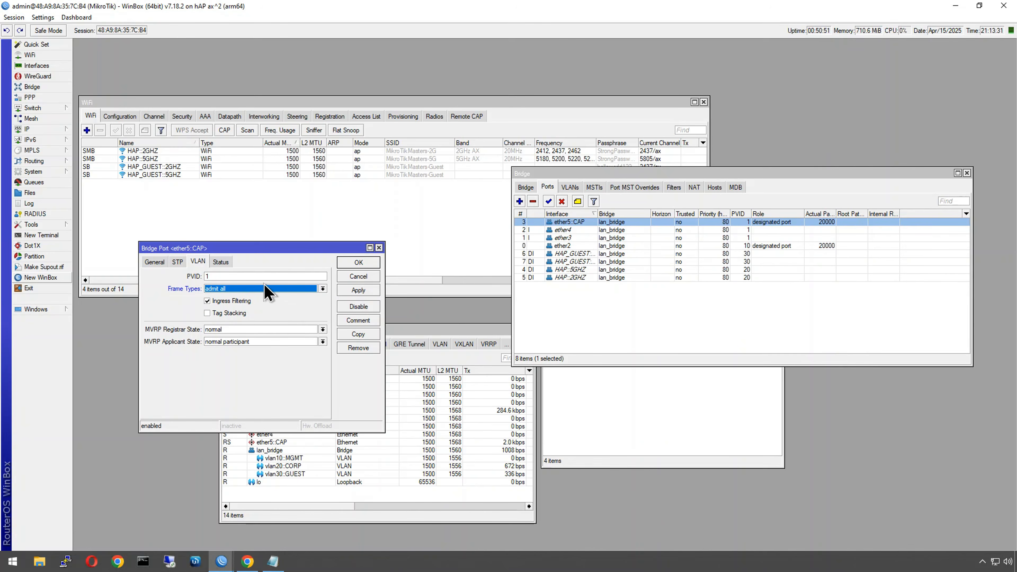
click(273, 289)
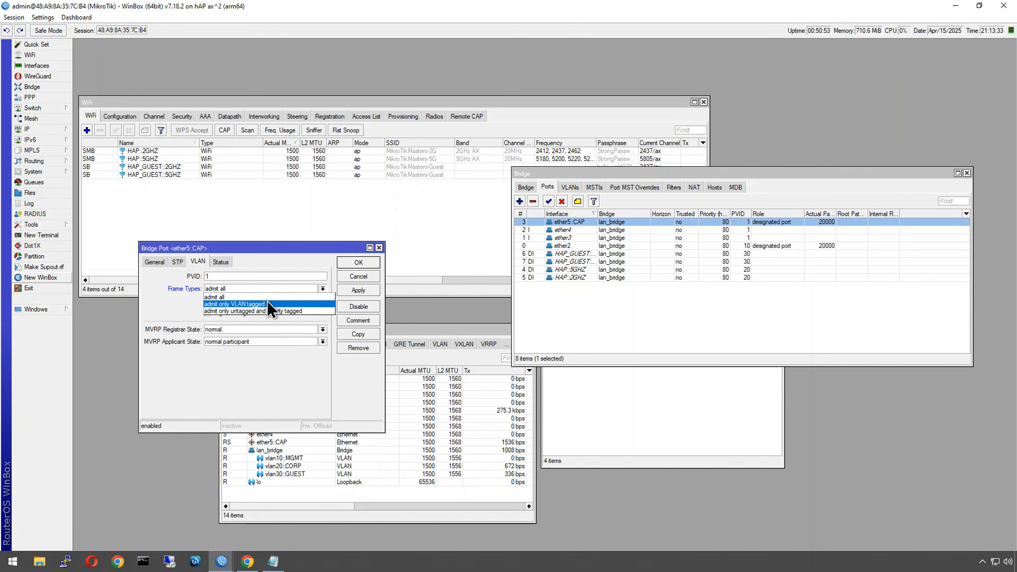
click(264, 297)
Step: Set the ether5::CAP port's PVID to 10, save the port, and show the bridge VLAN table
click(231, 277)
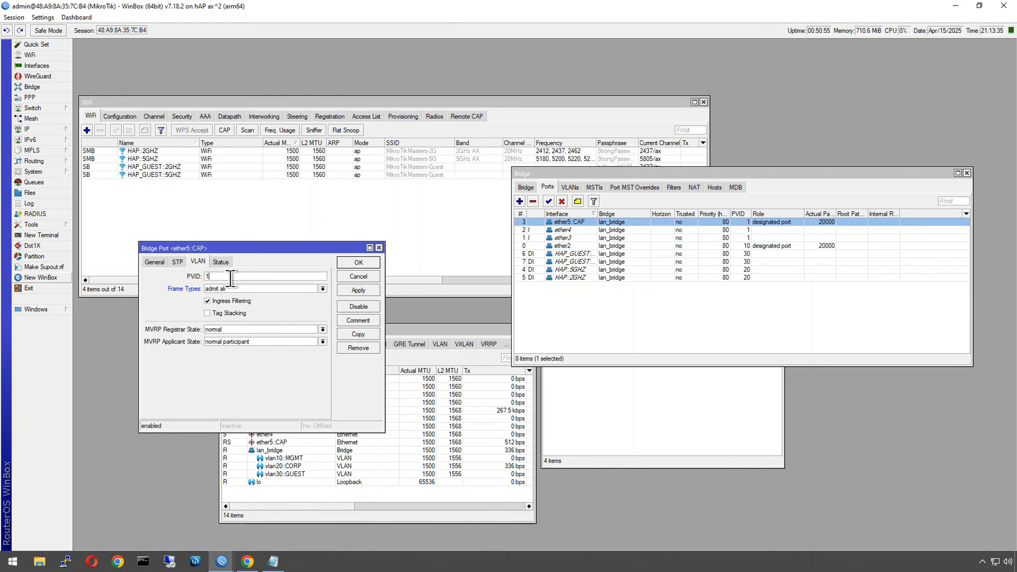
text(0)
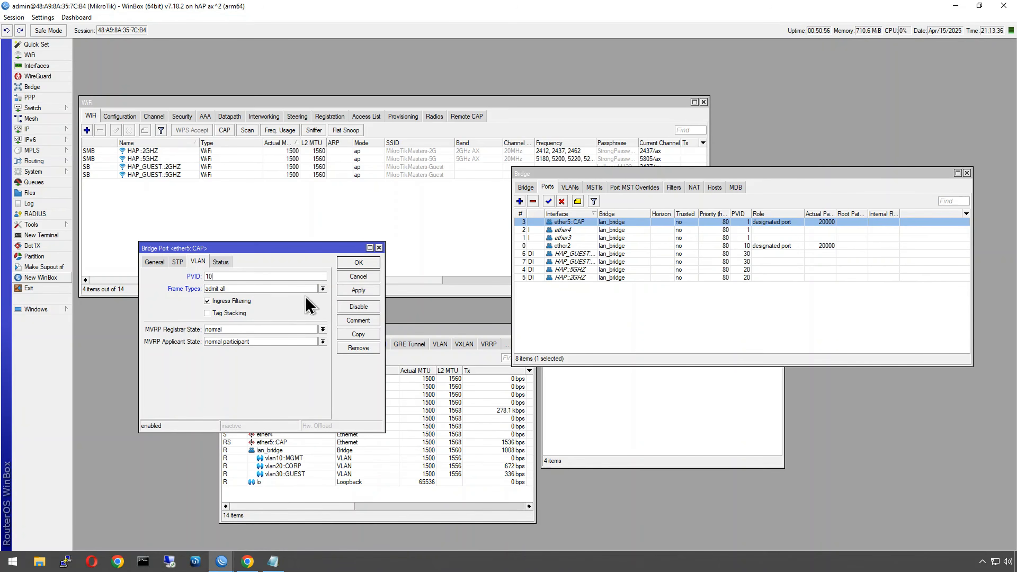
click(356, 289)
click(354, 263)
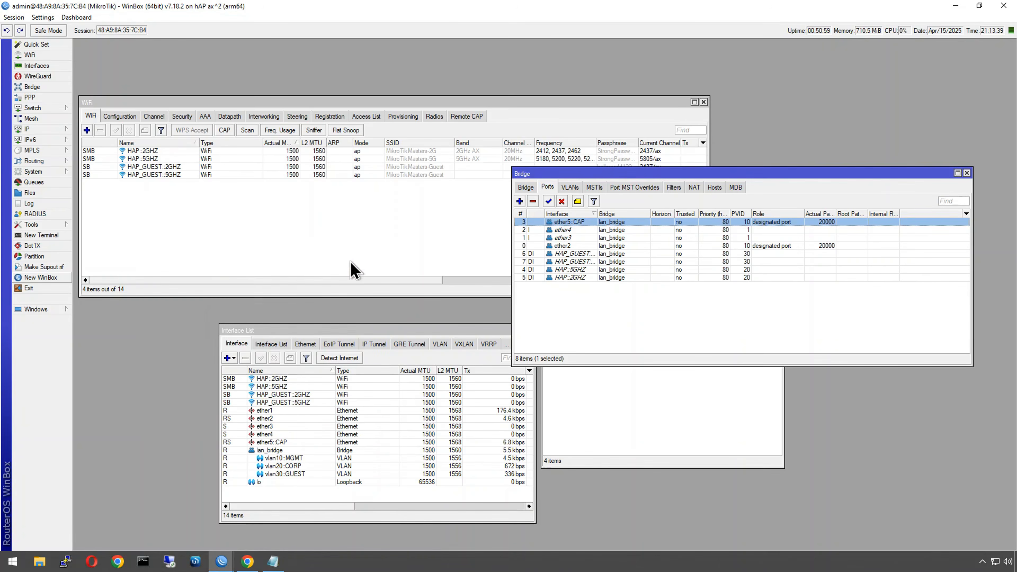
click(570, 187)
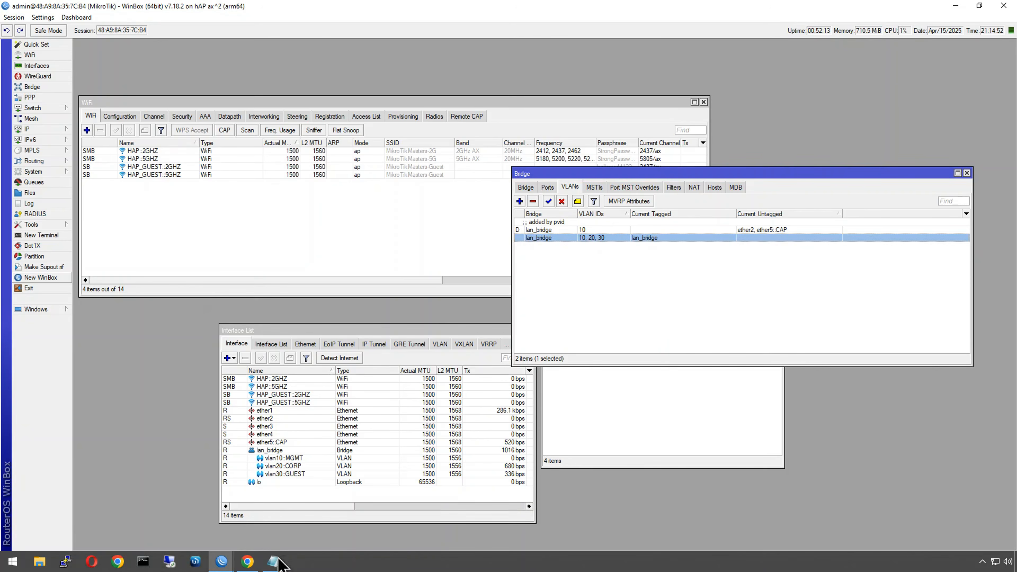
Step: Switch to the neighbors window, connect to the selected cAP ax by its MAC address, and set a new admin password
mouse_move(215, 565)
click(274, 519)
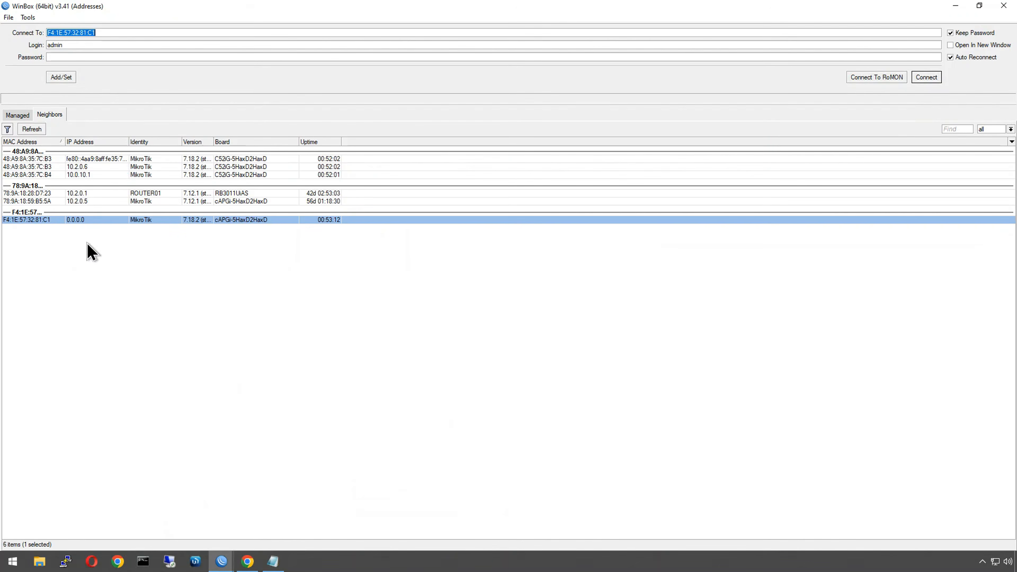
click(923, 77)
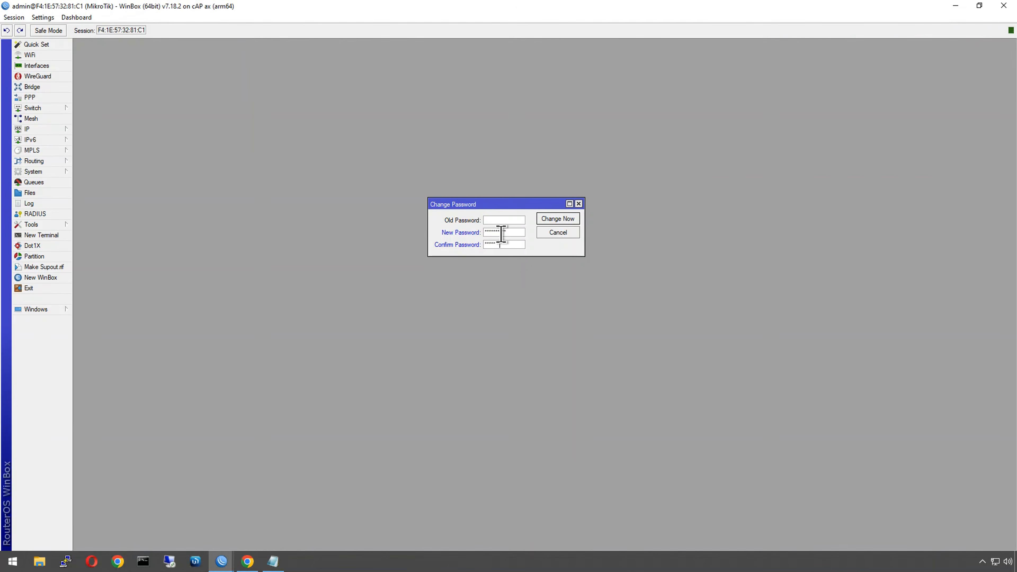
key(Return)
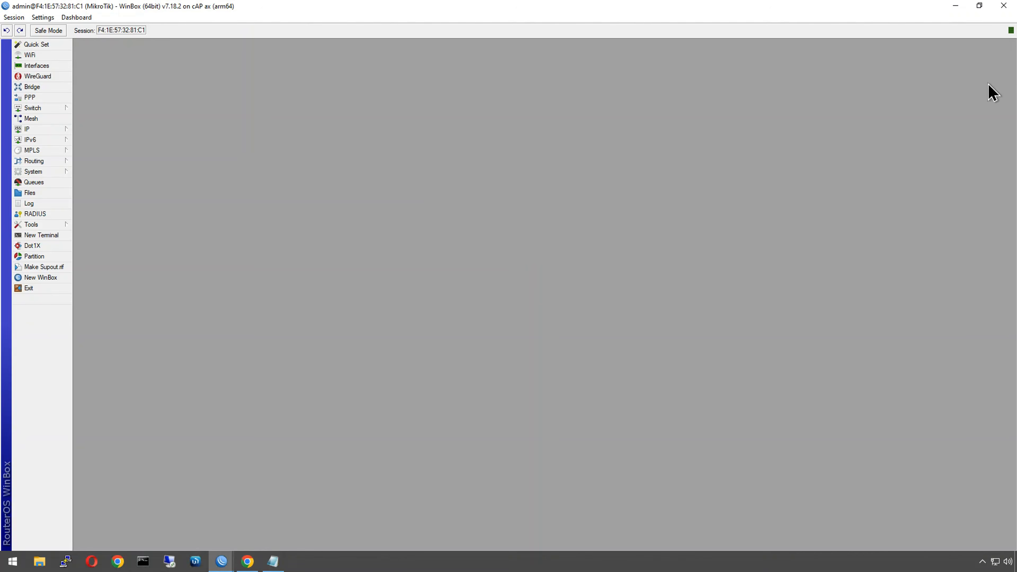
Step: Close the cAP ax session and reconnect to it from a new WinBox window with the admin password
click(1004, 6)
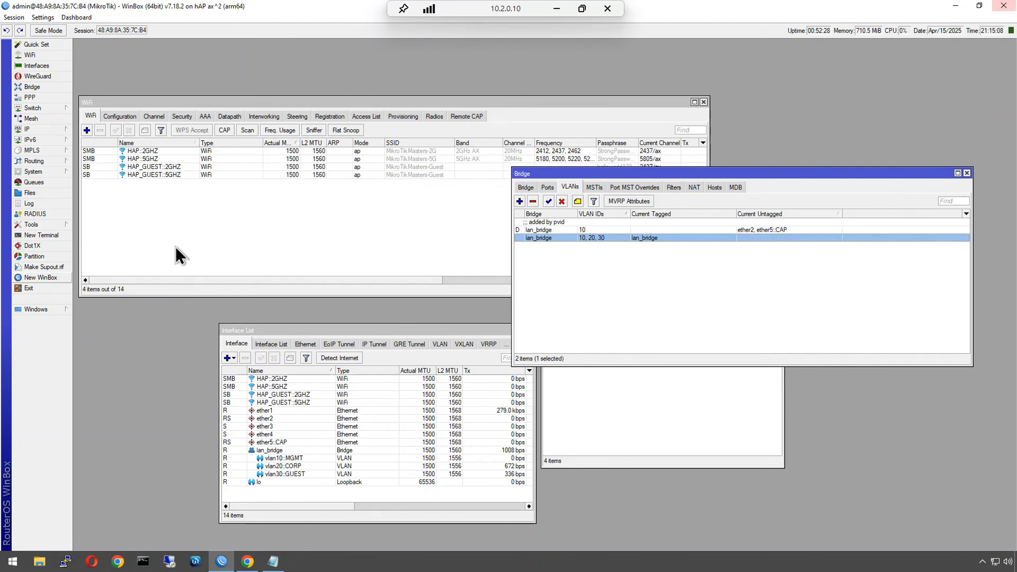
click(52, 278)
click(107, 48)
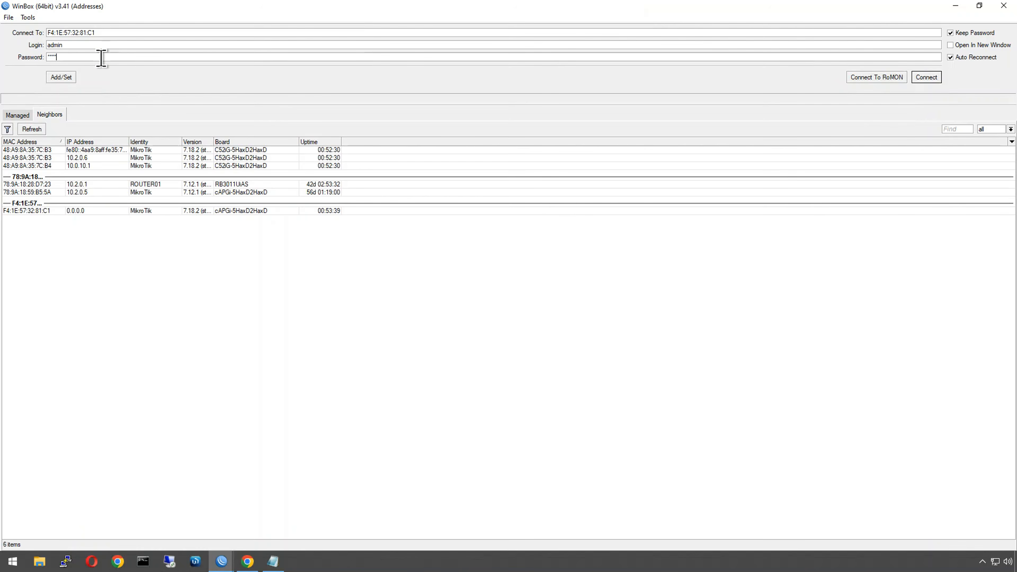
key(Return)
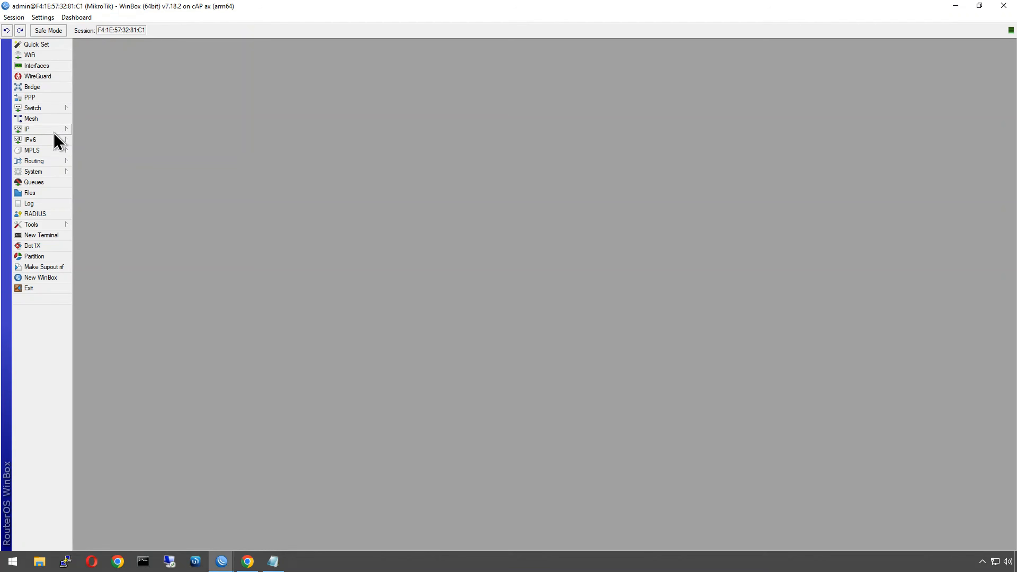
Step: Set the access point's system identity to CAP01
click(48, 172)
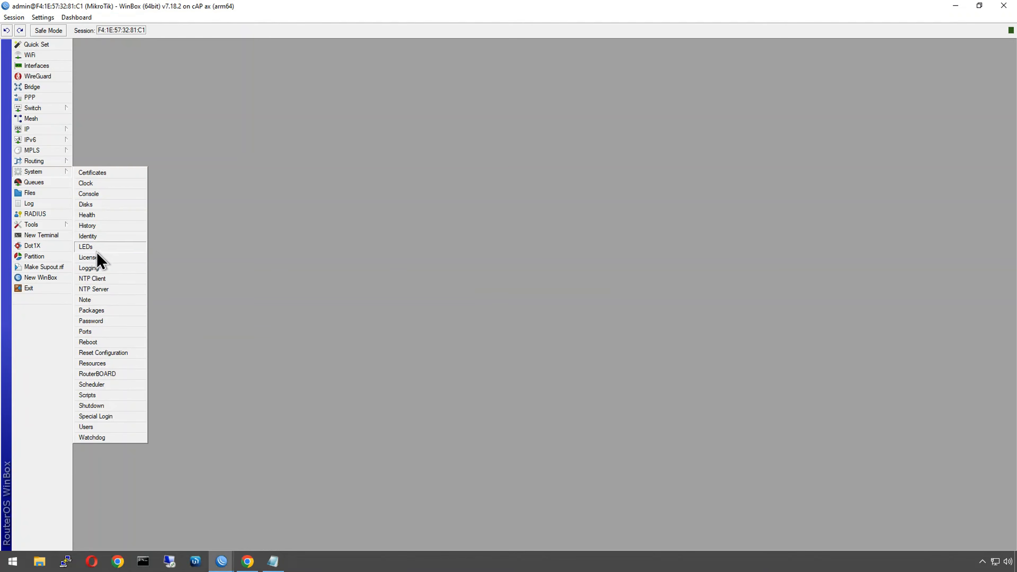
click(94, 242)
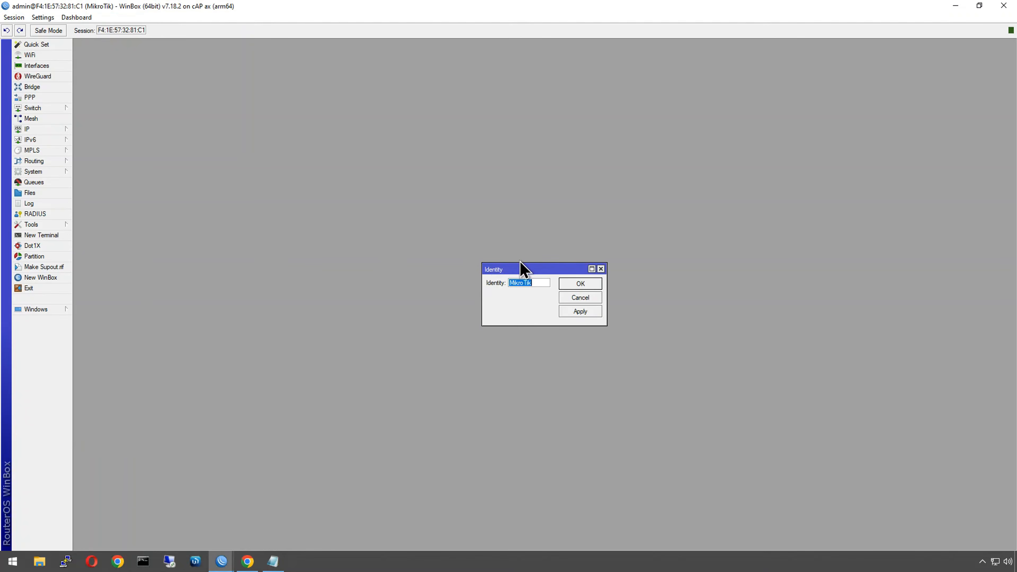
click(565, 284)
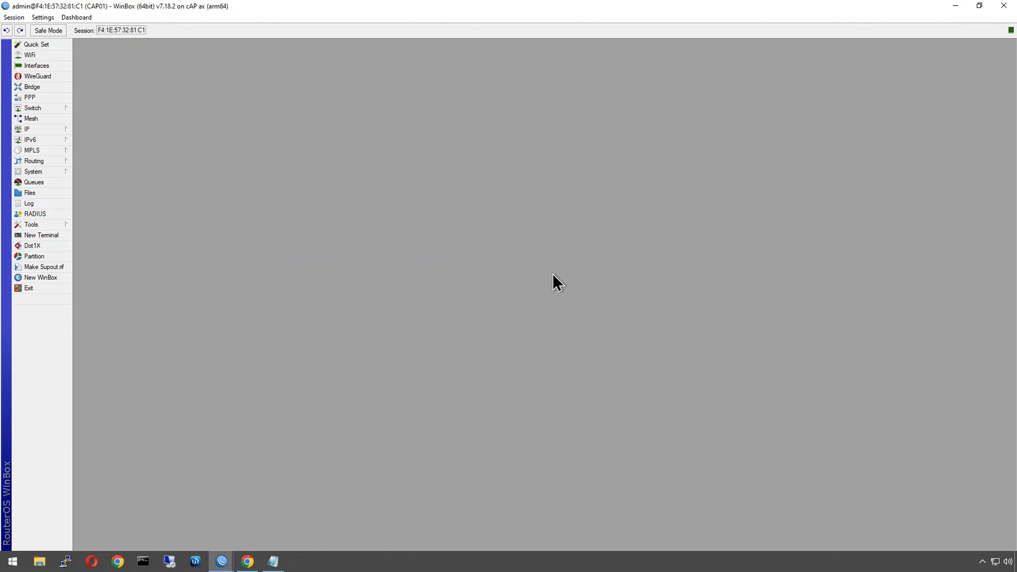
Step: Create a bridge named lan_bridge on CAP01, reviewing its STP settings before saving
click(31, 87)
drag(130, 99, 306, 194)
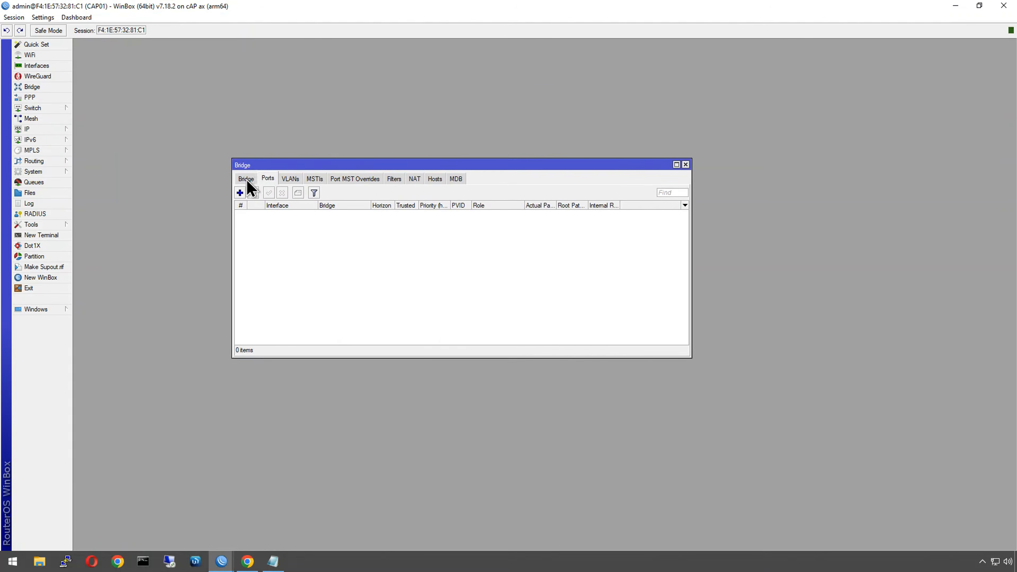
click(246, 178)
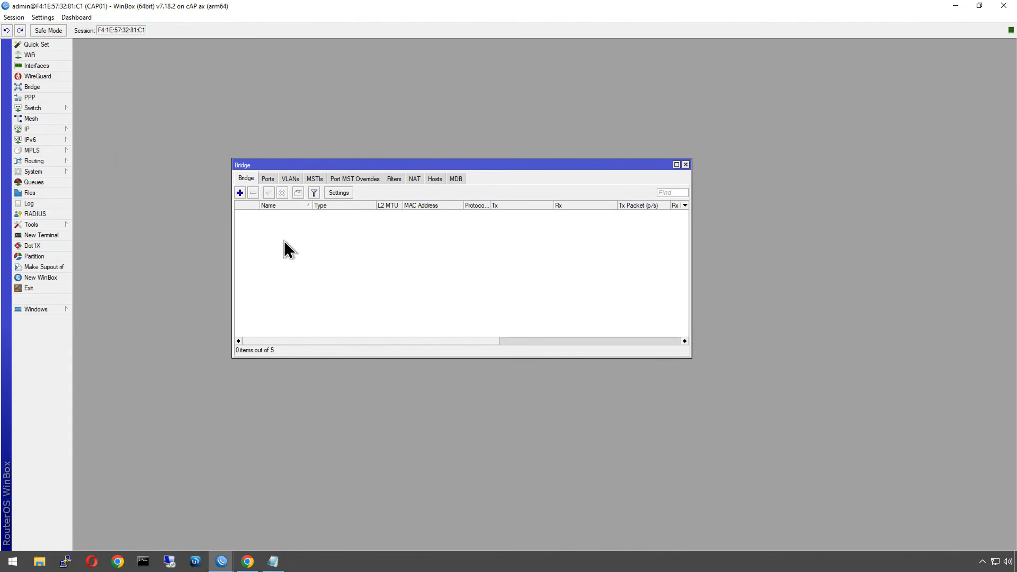
click(237, 192)
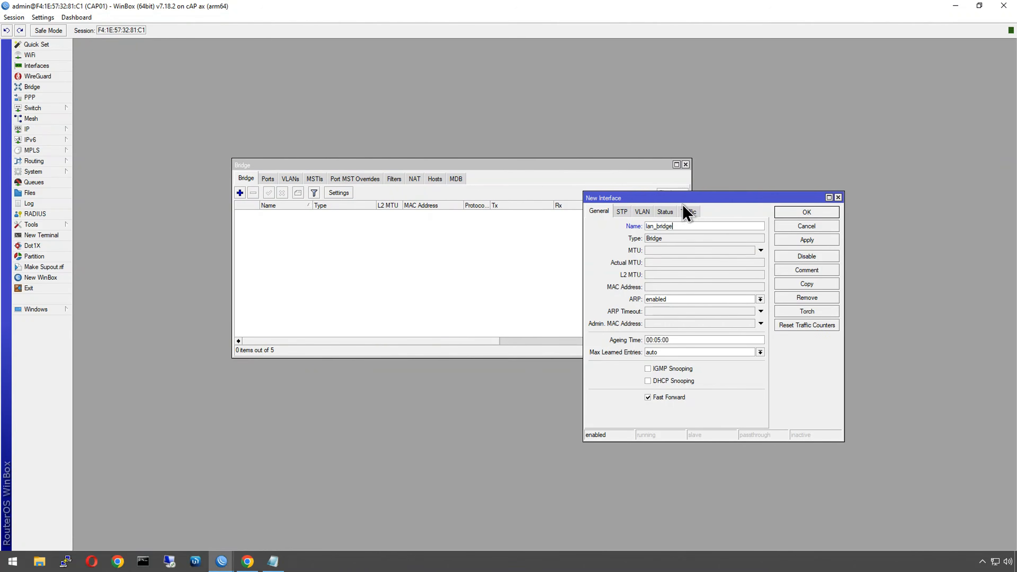
click(624, 212)
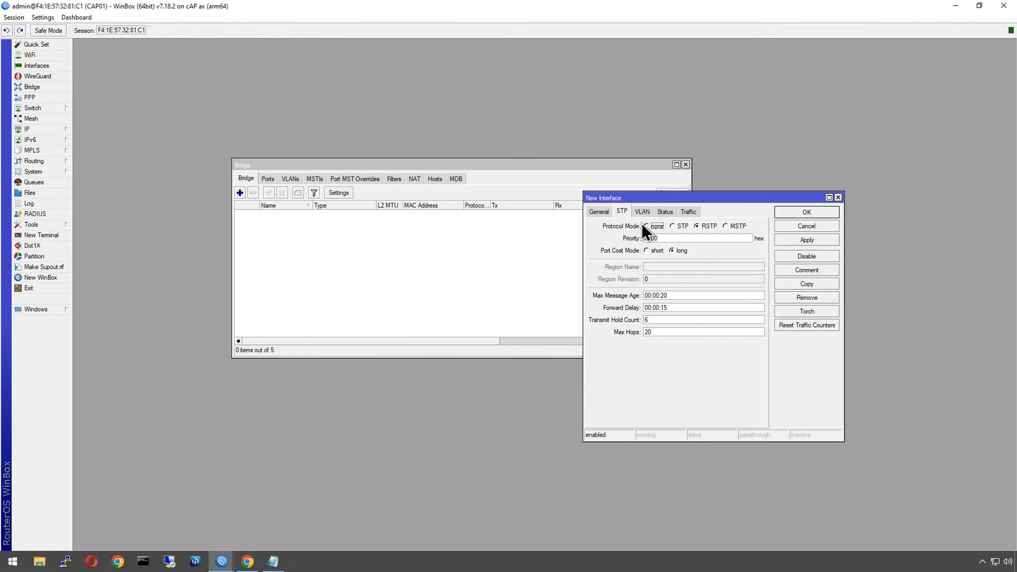
click(824, 208)
Step: Add ether1 as a port of lan_bridge
click(267, 179)
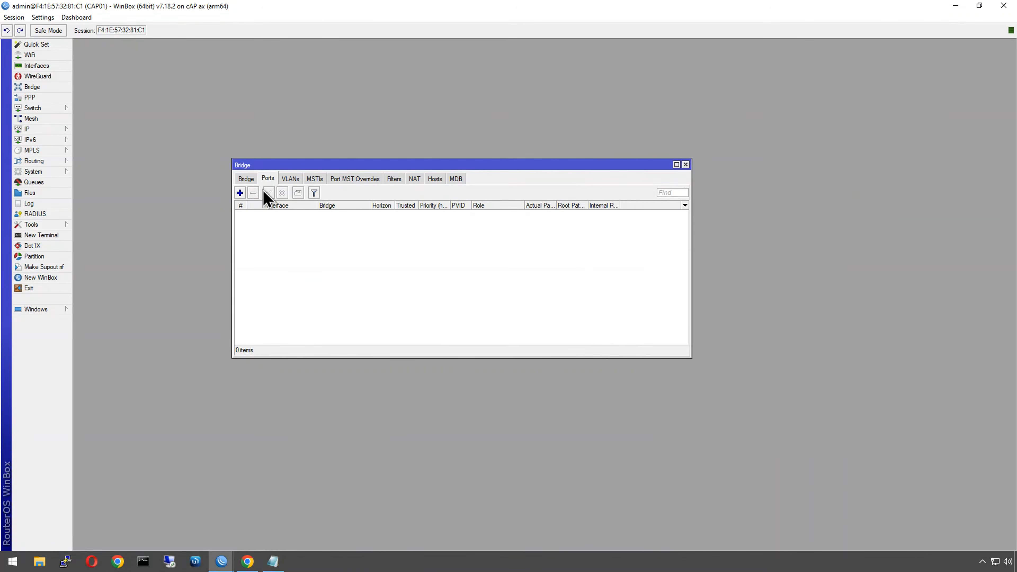
click(240, 193)
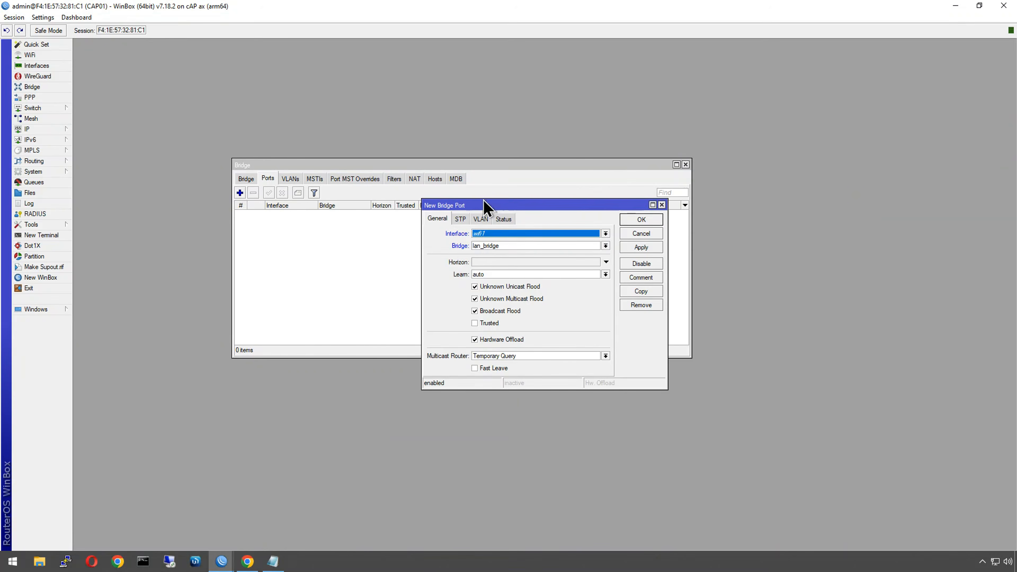
click(484, 235)
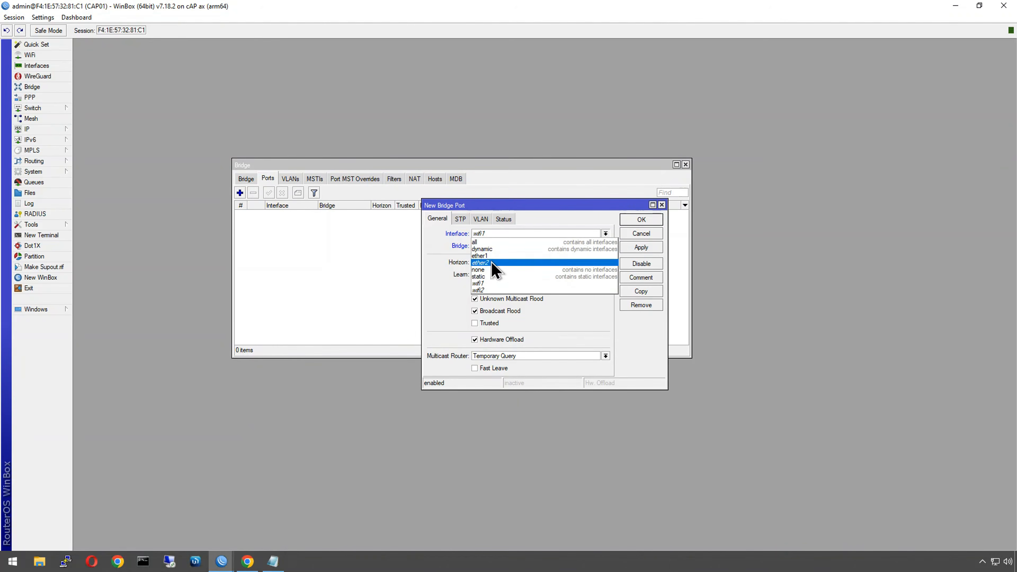
click(489, 256)
click(494, 235)
click(494, 236)
click(641, 219)
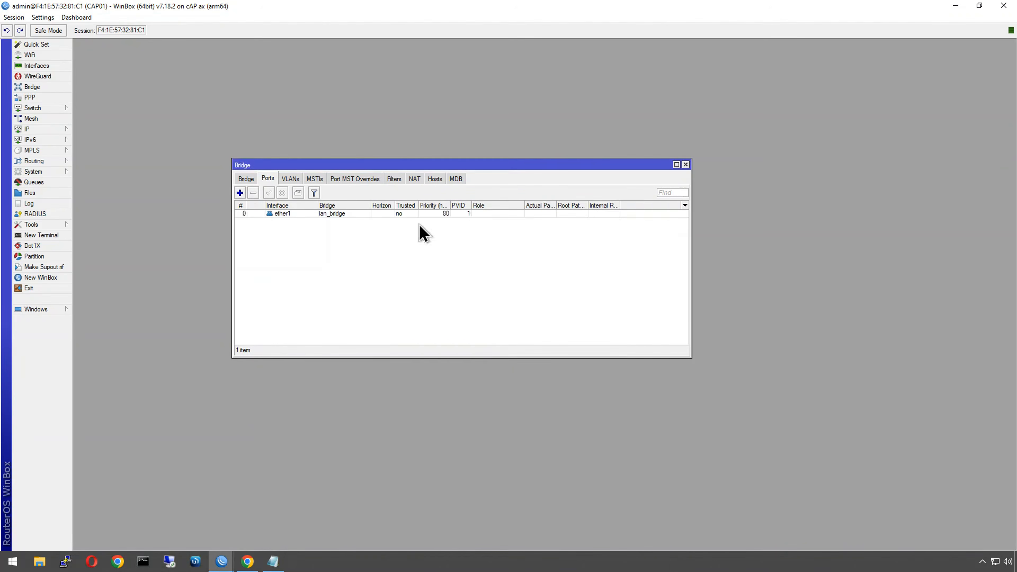
Step: Add ether2 as a port of lan_bridge
click(240, 193)
click(489, 236)
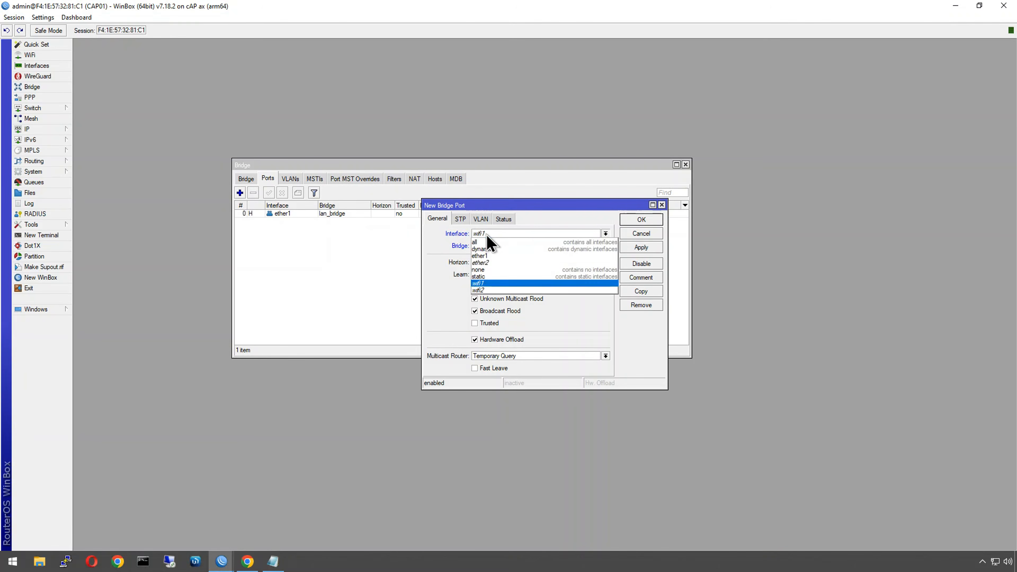
click(489, 265)
click(641, 219)
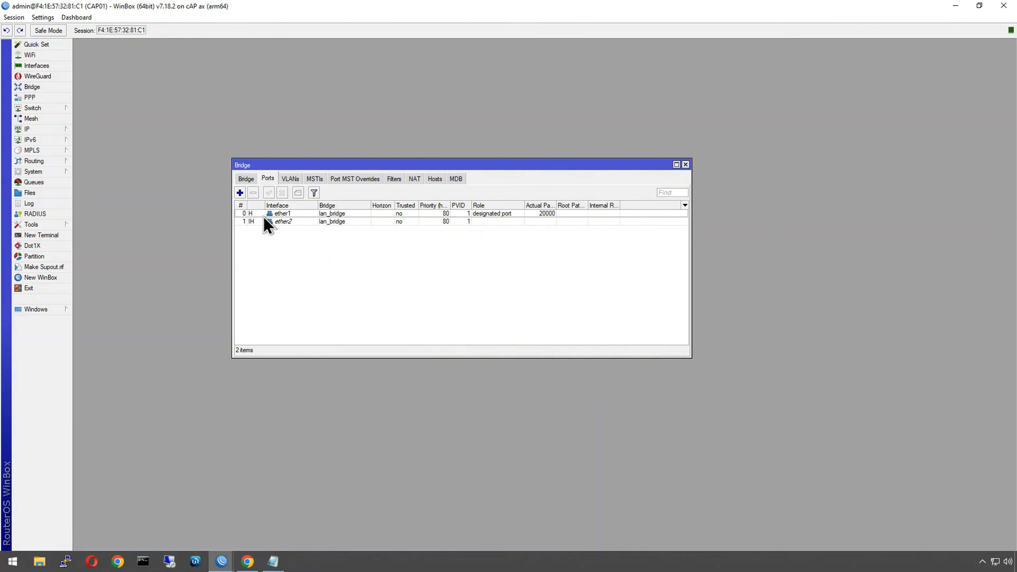
Step: Start a new bridge VLAN entry on lan_bridge with VLAN IDs 10, 20 and 30
click(289, 180)
click(240, 193)
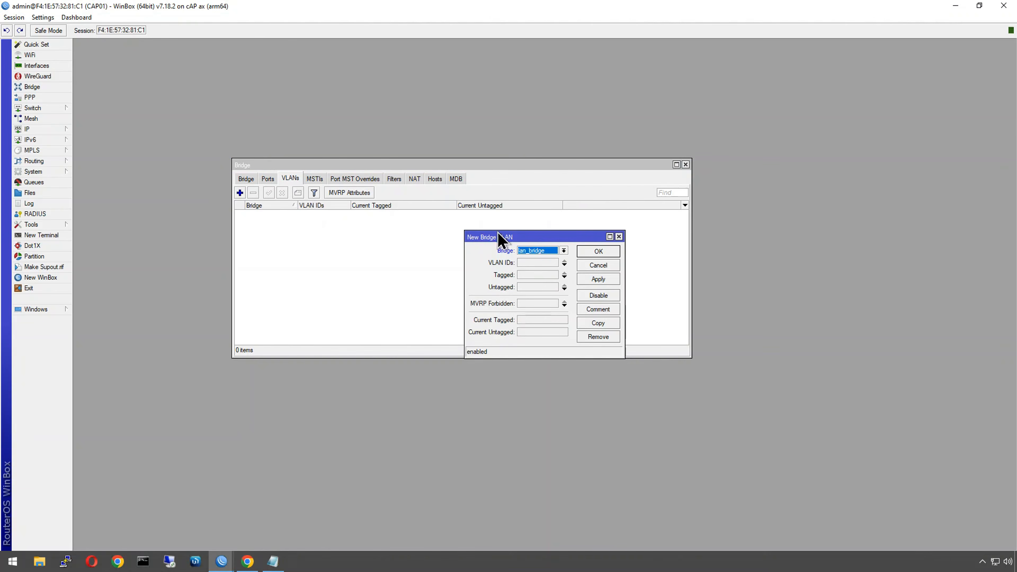
click(548, 263)
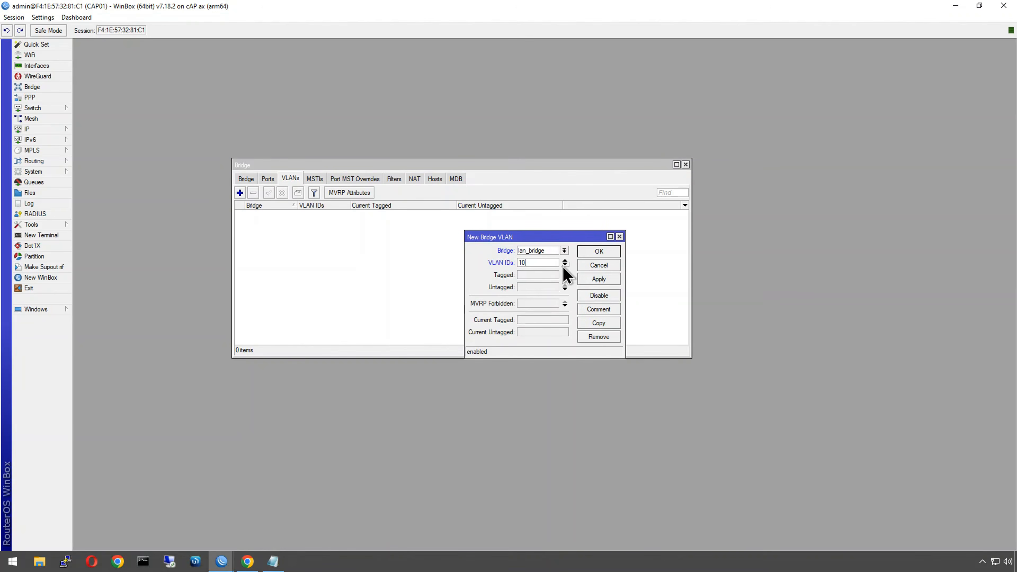
click(565, 266)
text(20)
click(565, 277)
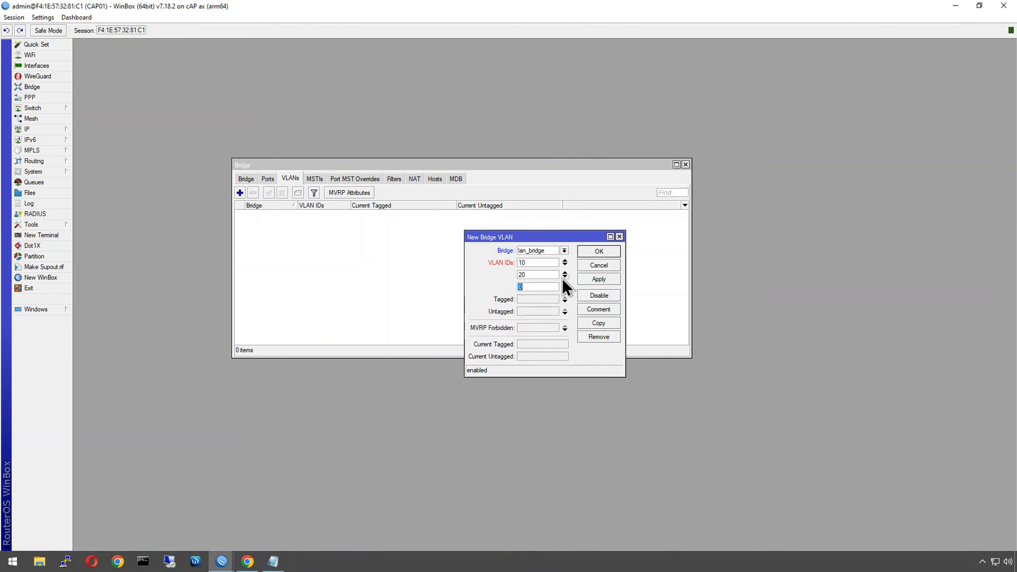
text(13)
key(BackSpace)
key(BackSpace)
text(30)
Step: Set VLAN IDs 10, 20 and 30 in the bridge VLAN entry and add lan_bridge and ether1 as tagged interfaces
click(546, 300)
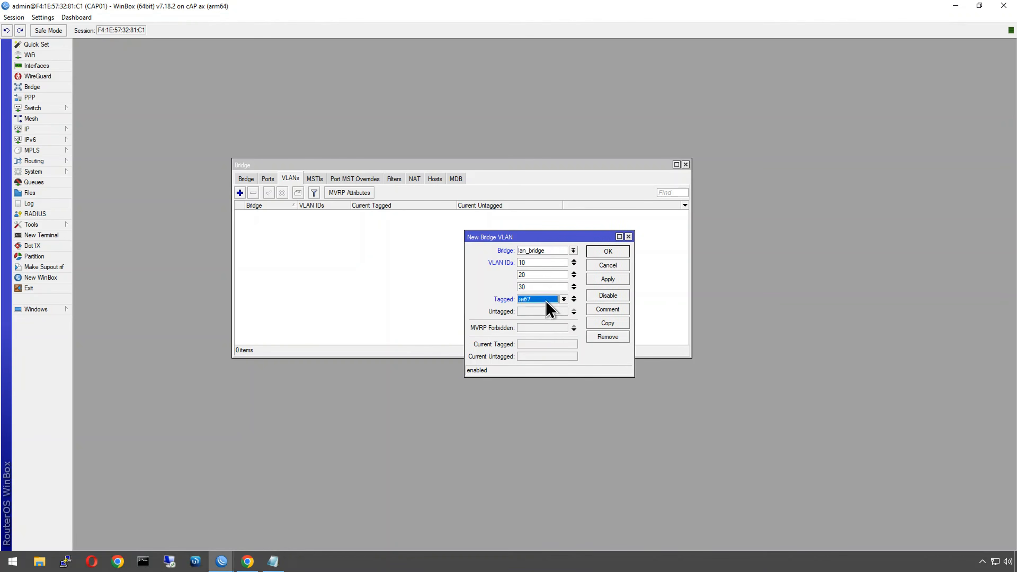
click(546, 299)
click(541, 335)
click(574, 301)
click(540, 312)
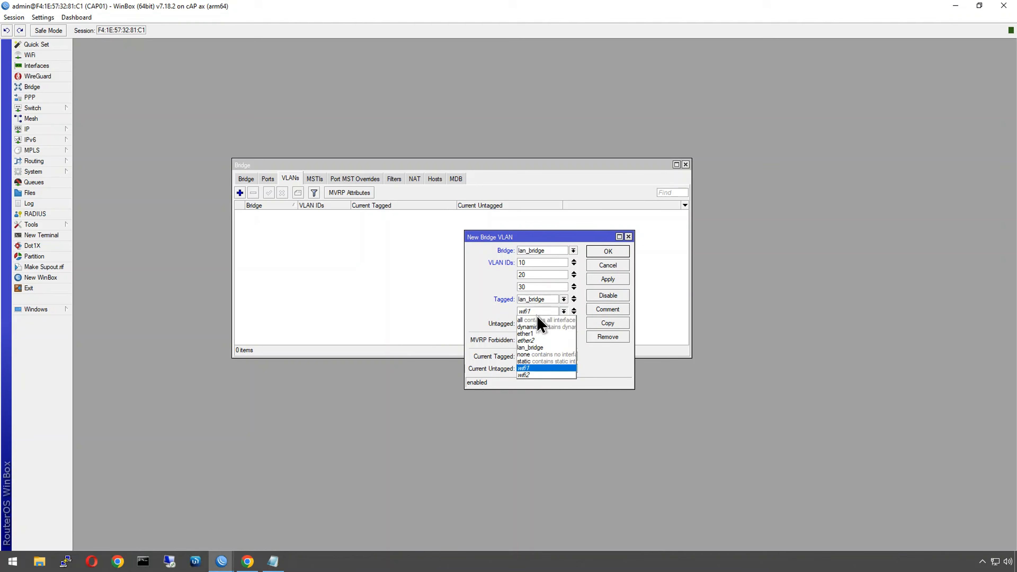
click(540, 340)
click(573, 310)
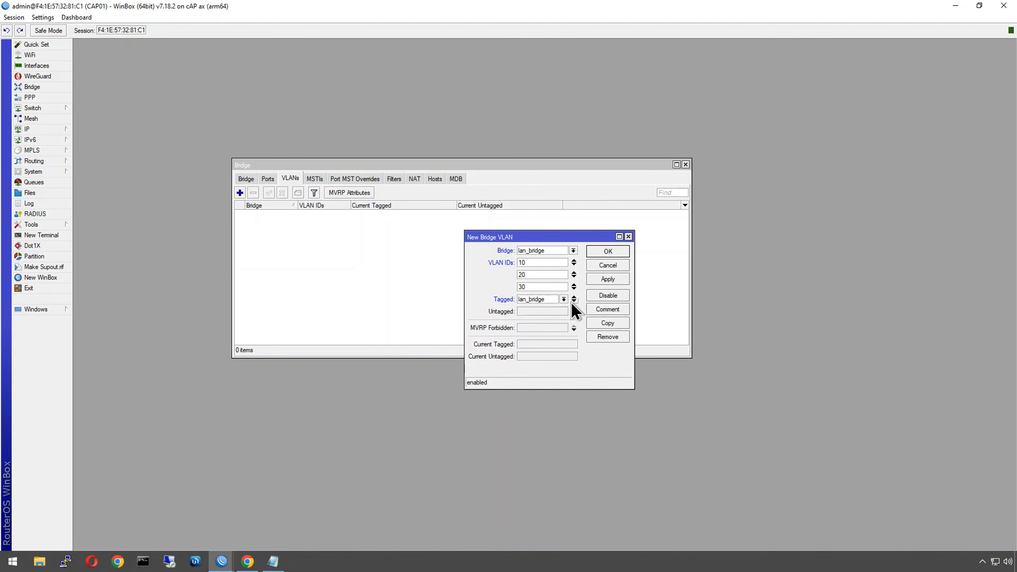
click(574, 301)
click(562, 312)
click(554, 323)
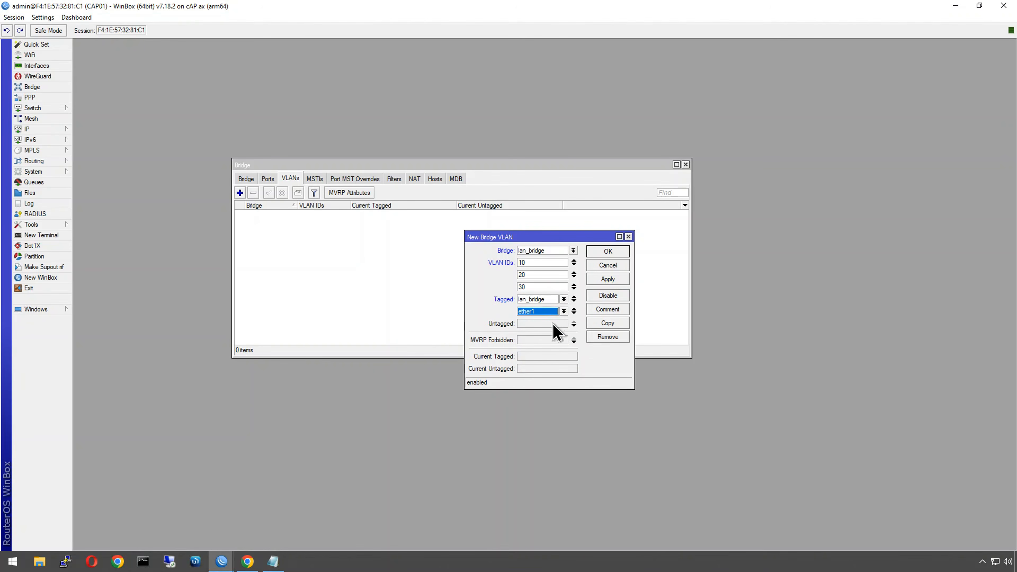
Step: Add ether2 as a third tagged interface and save the bridge VLAN entry
click(574, 314)
click(536, 324)
click(535, 352)
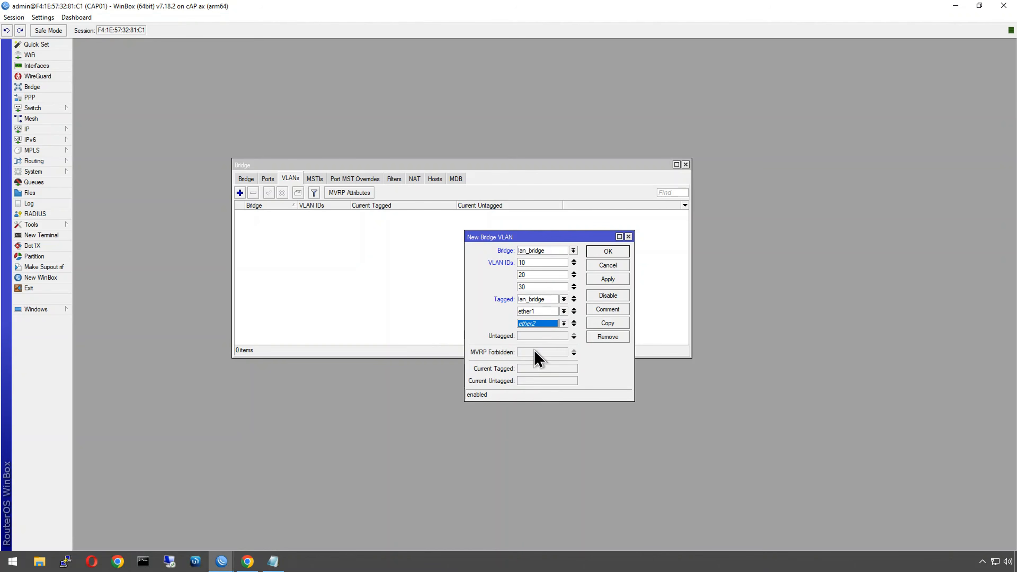
click(609, 252)
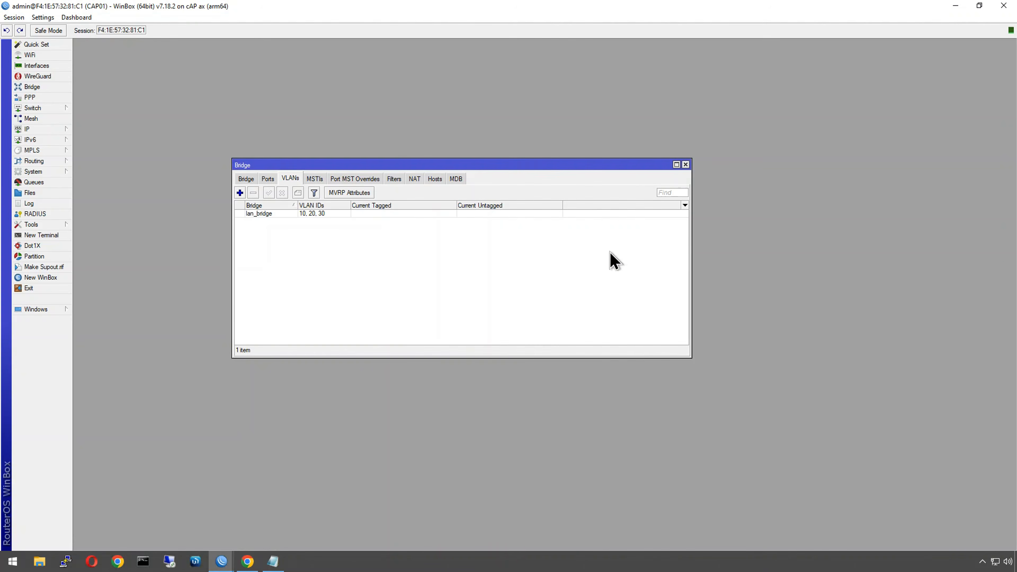
Step: Set the ether1 bridge port to admit only VLAN tagged frames
click(247, 179)
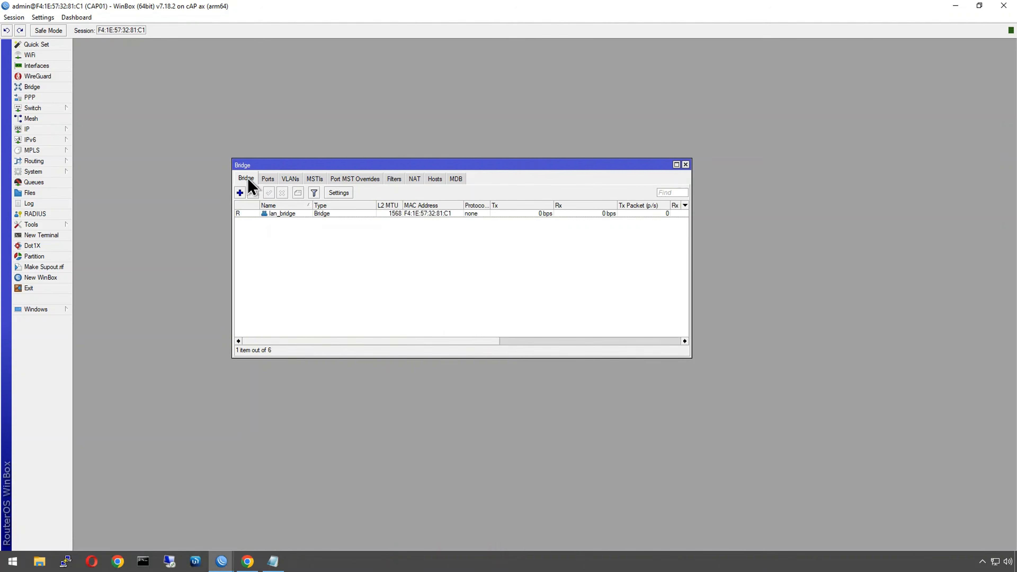
click(267, 179)
double_click(276, 213)
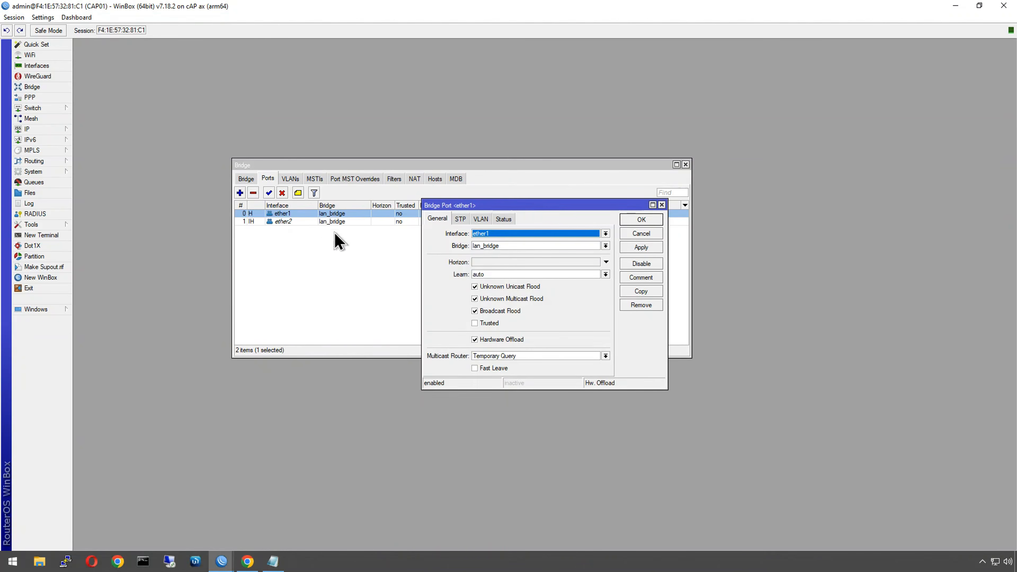
click(460, 220)
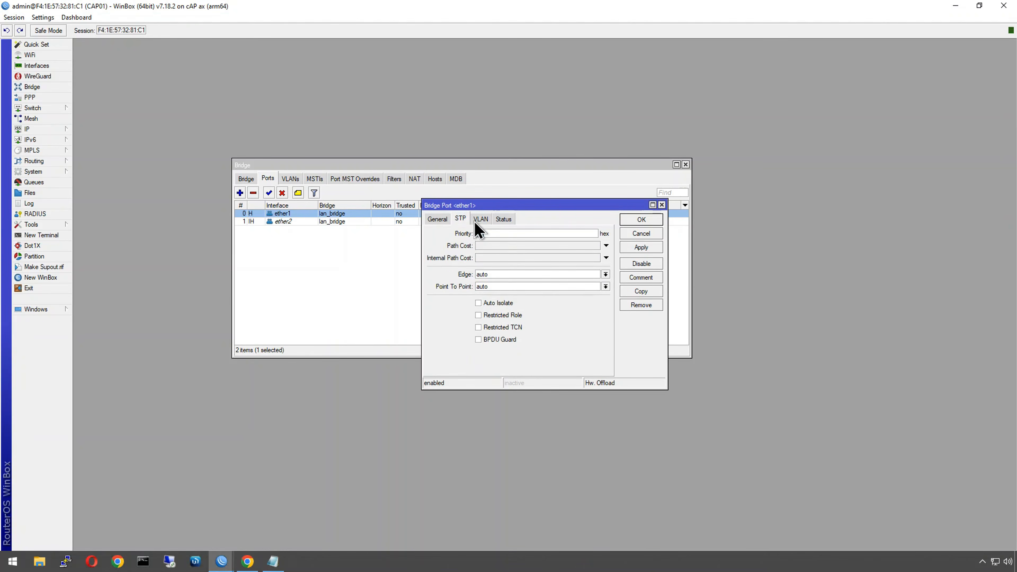
click(481, 219)
click(505, 247)
click(517, 261)
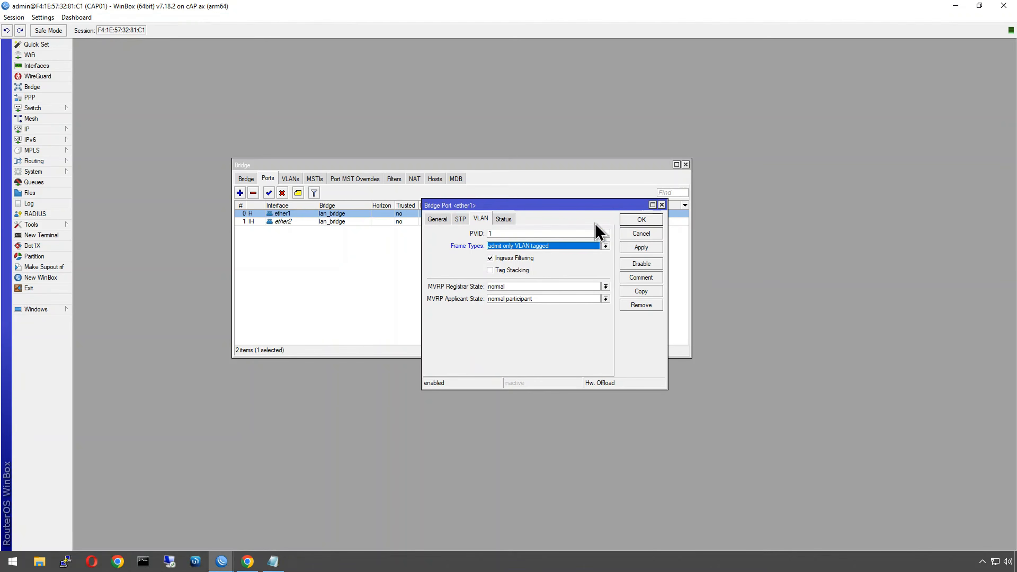
click(640, 220)
Step: Set the ether2 bridge port to admit only VLAN tagged frames
double_click(285, 222)
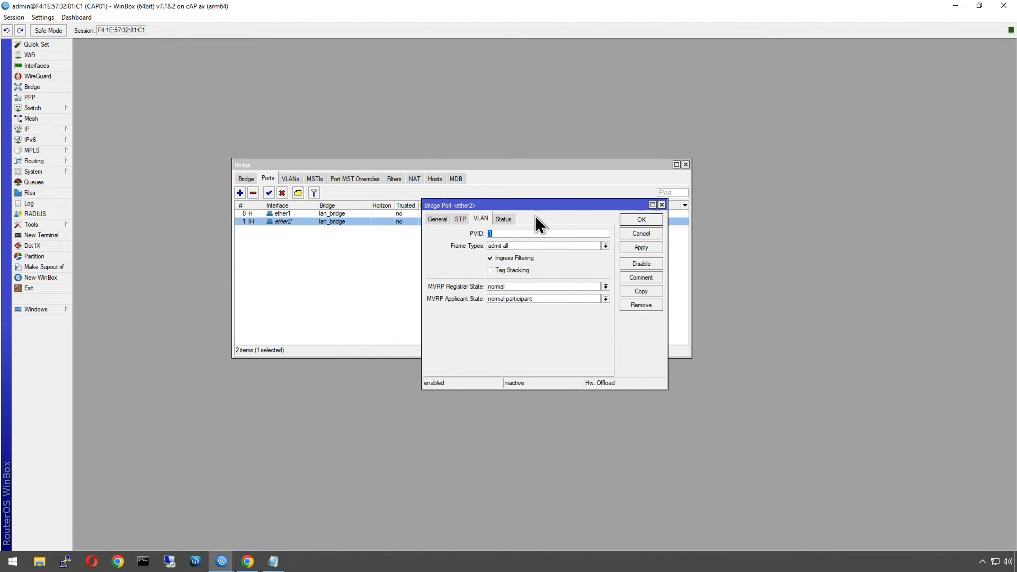
click(538, 246)
click(530, 262)
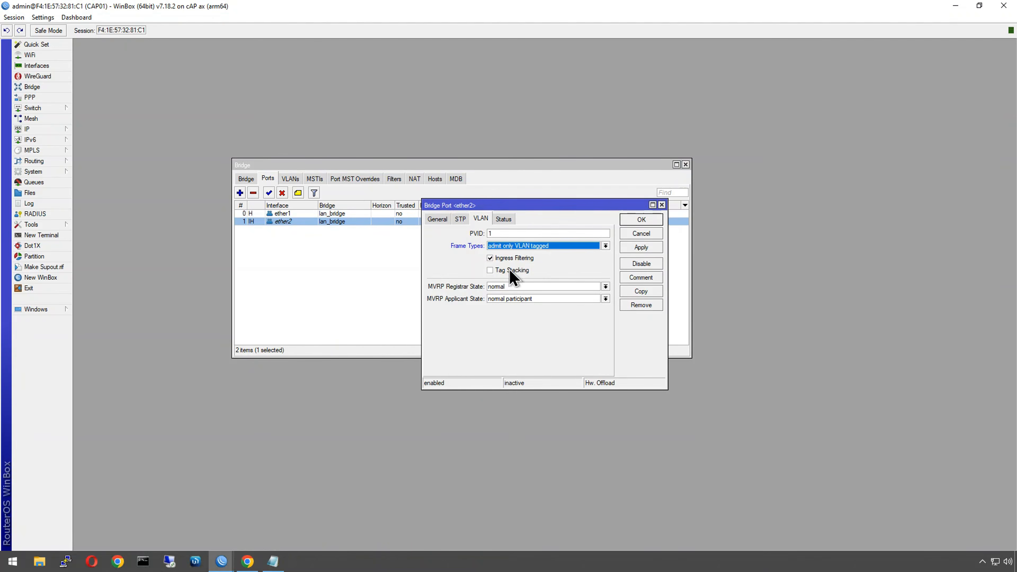
click(647, 218)
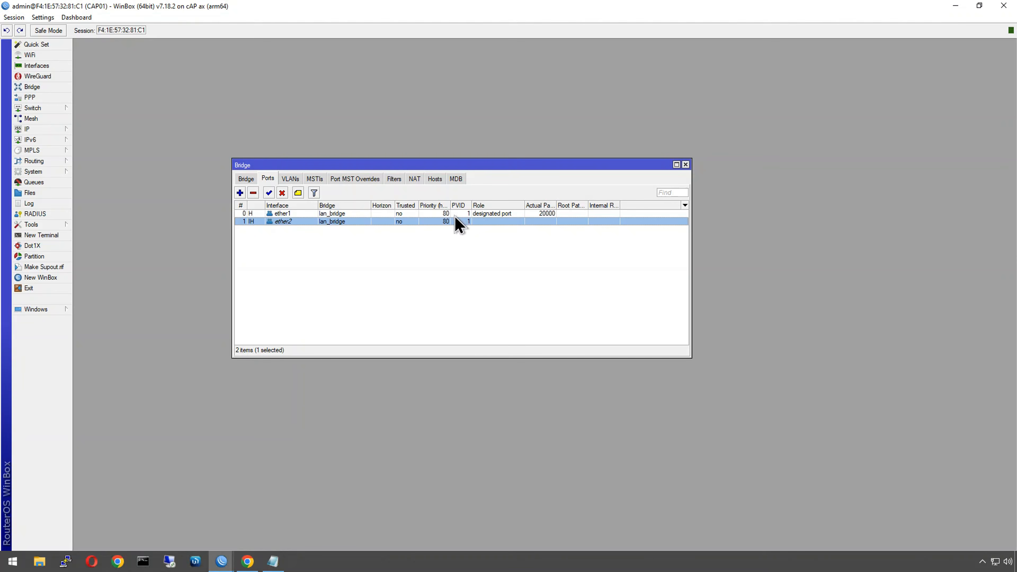
Step: Review the VLAN IDs and tagged interfaces in the saved lan_bridge VLAN entry
click(291, 178)
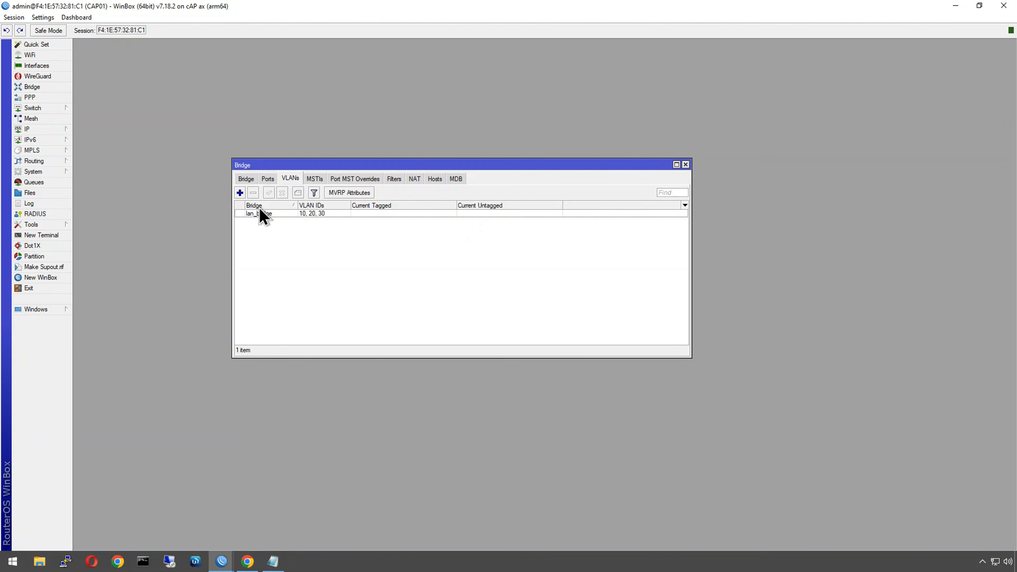
double_click(285, 214)
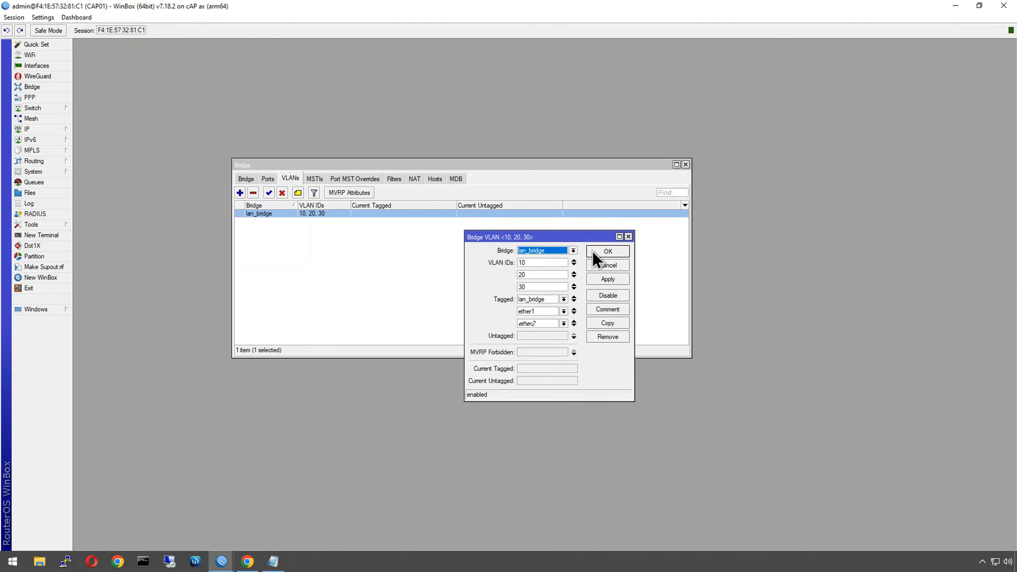
click(601, 251)
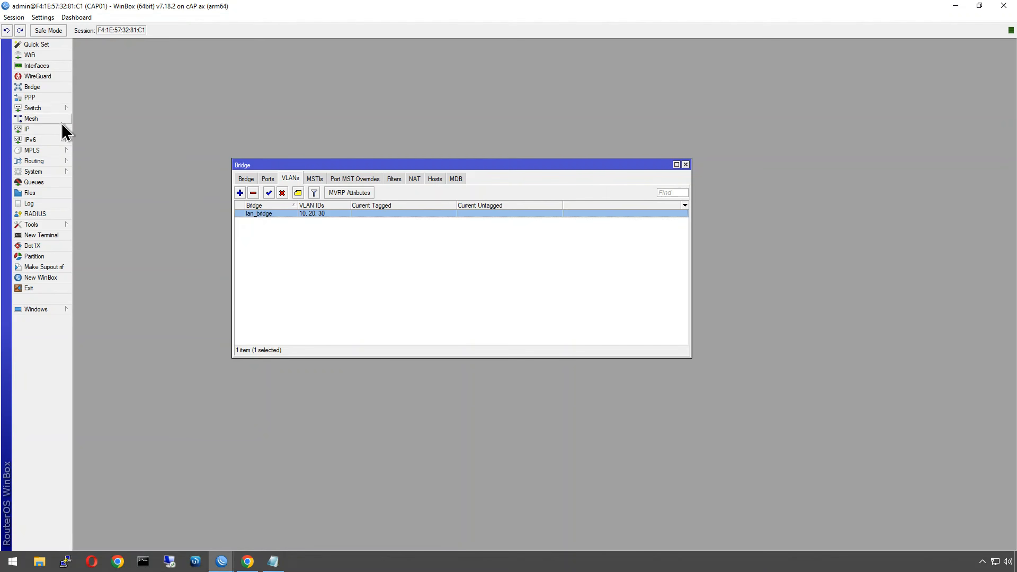
Step: Create a VLAN interface named vlan10::MGMT with VLAN ID 10 on lan_bridge
click(28, 66)
click(92, 110)
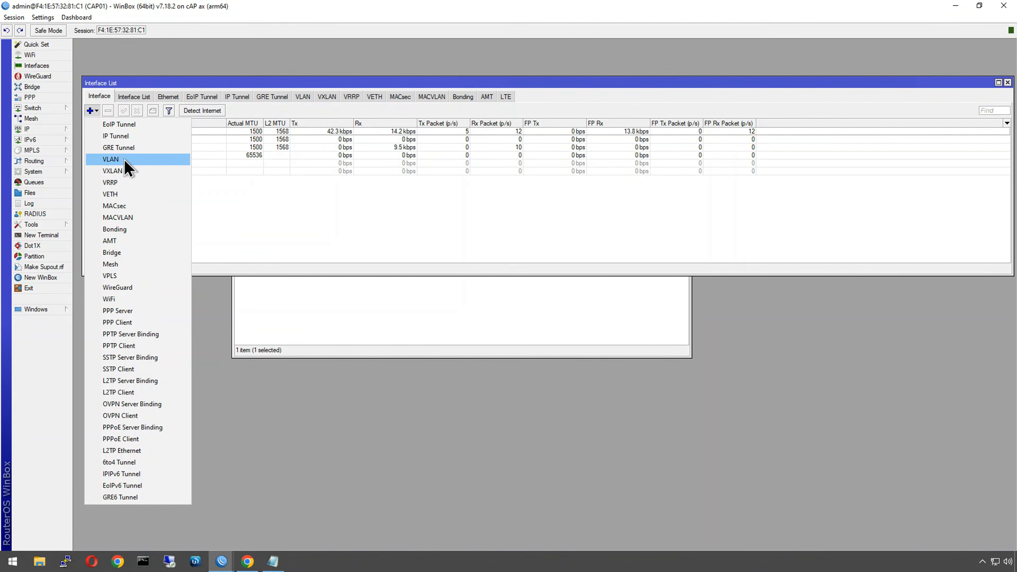
click(112, 160)
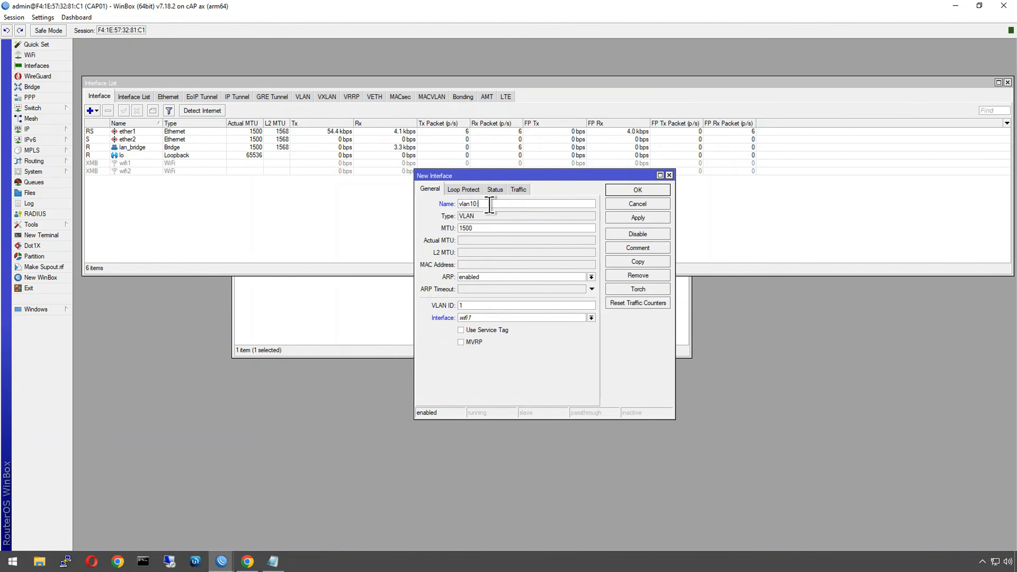
text(:)
text(0)
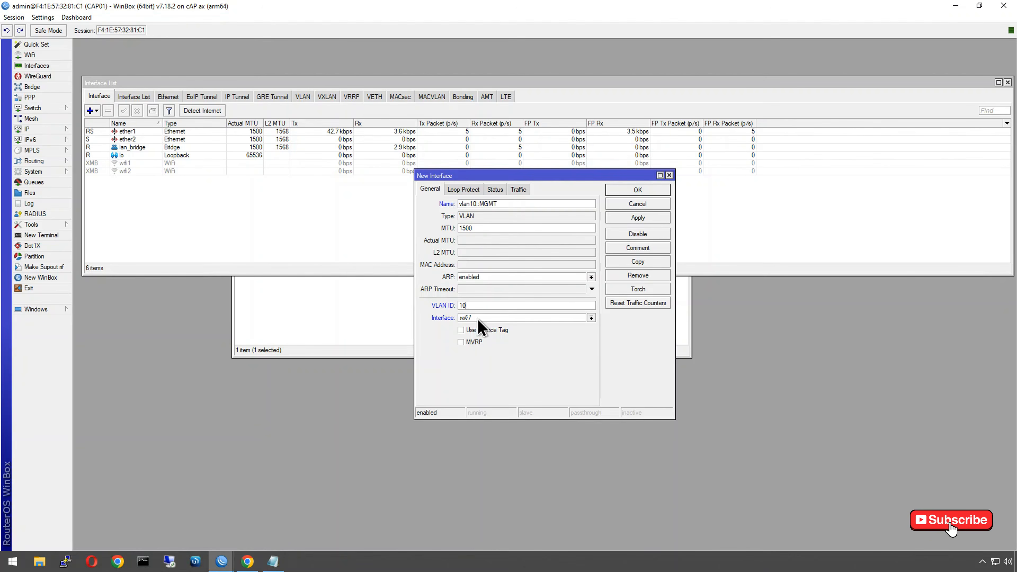
click(480, 322)
click(481, 338)
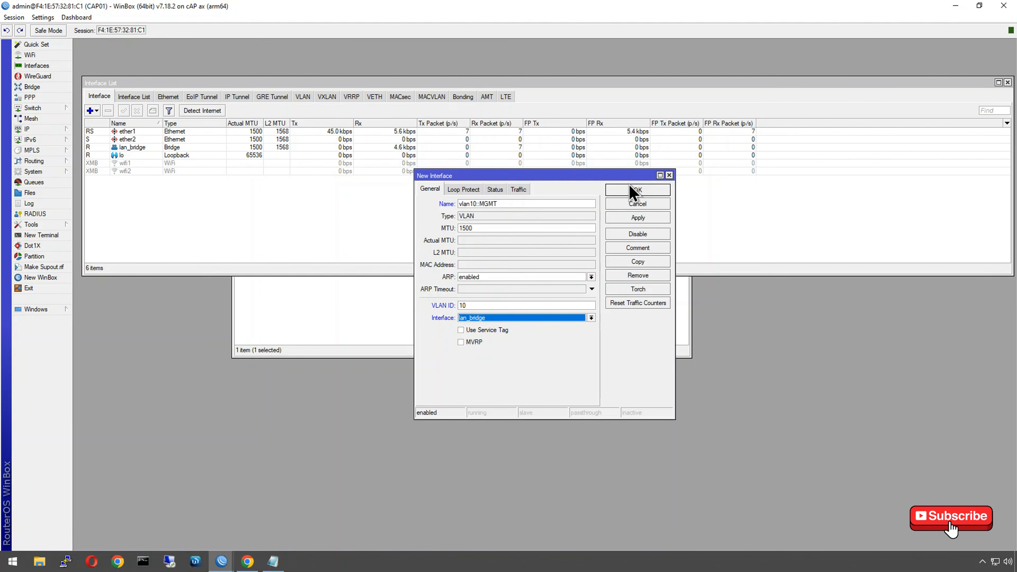
click(637, 190)
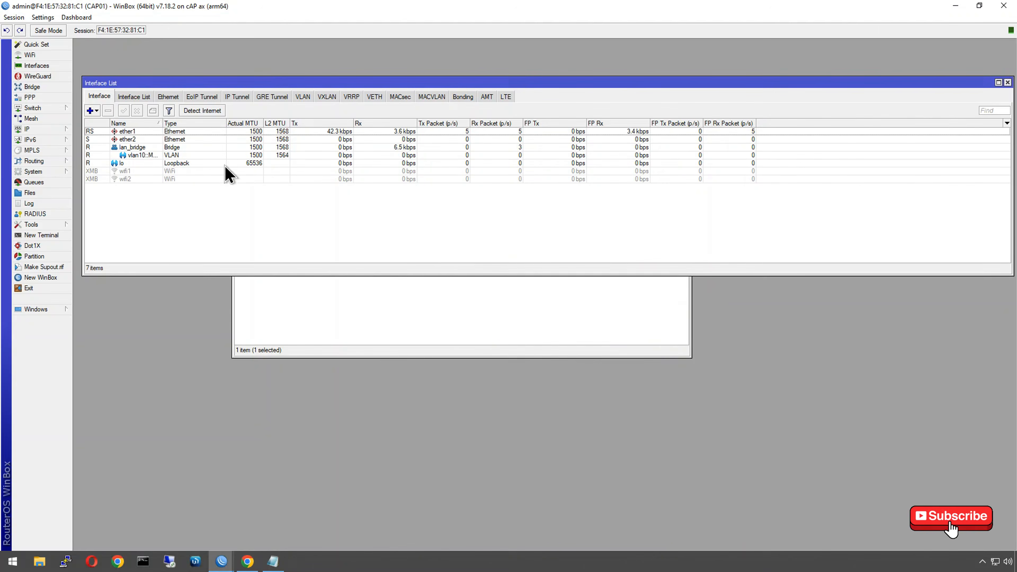
Step: Open the DHCP client list and close the unneeded DHCP server window
click(38, 129)
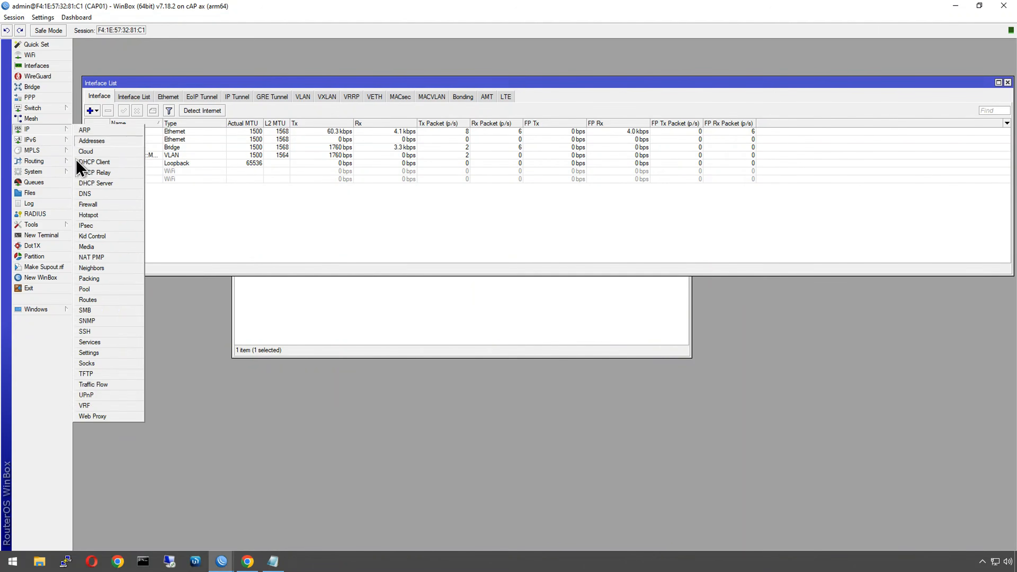
click(89, 184)
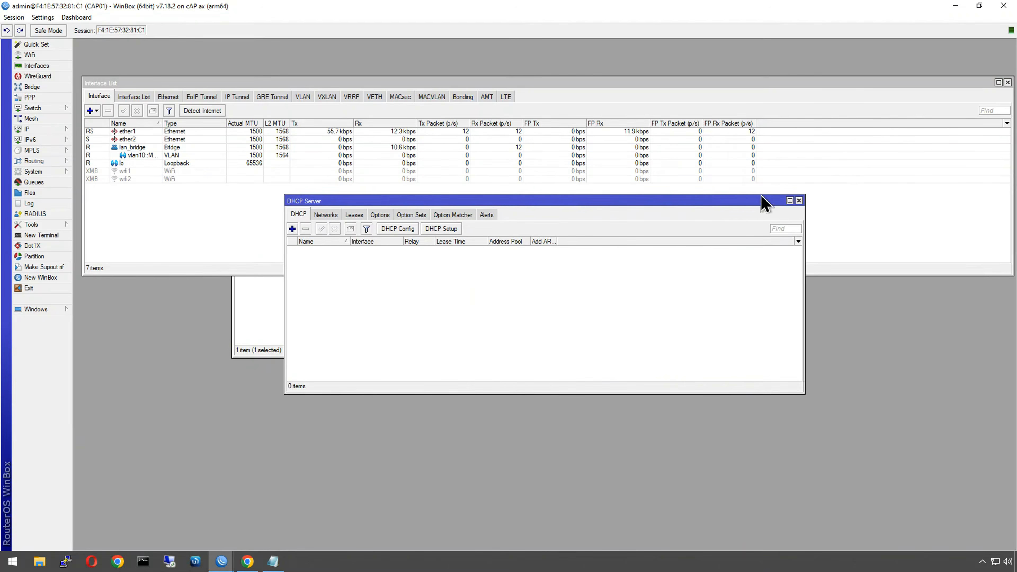
click(30, 129)
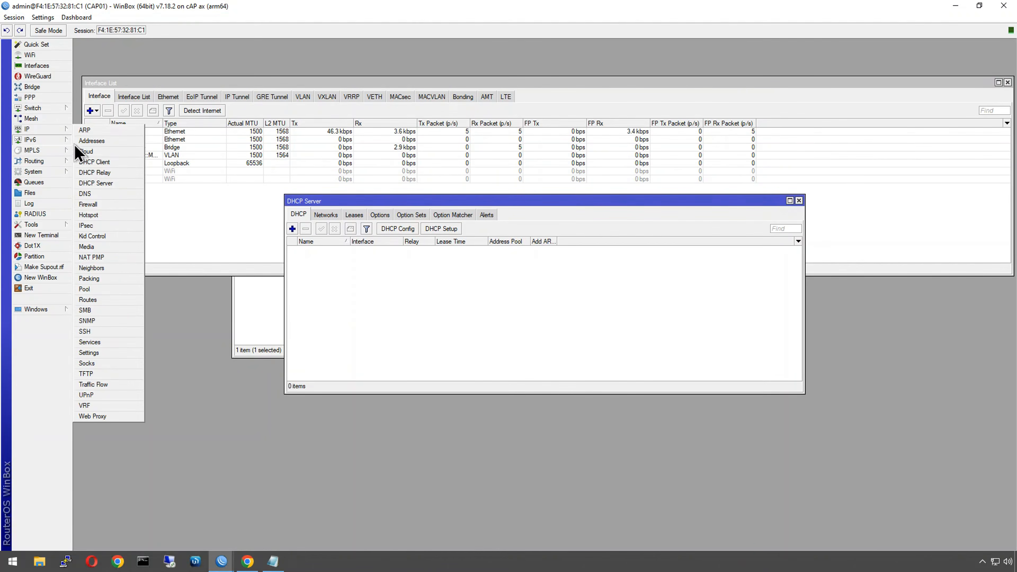
click(99, 162)
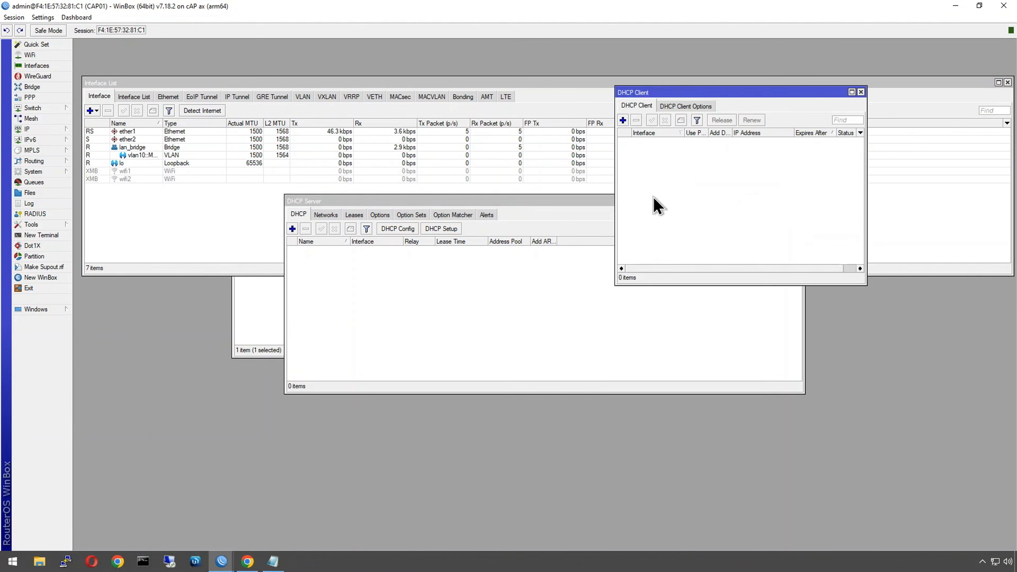
click(469, 193)
click(677, 309)
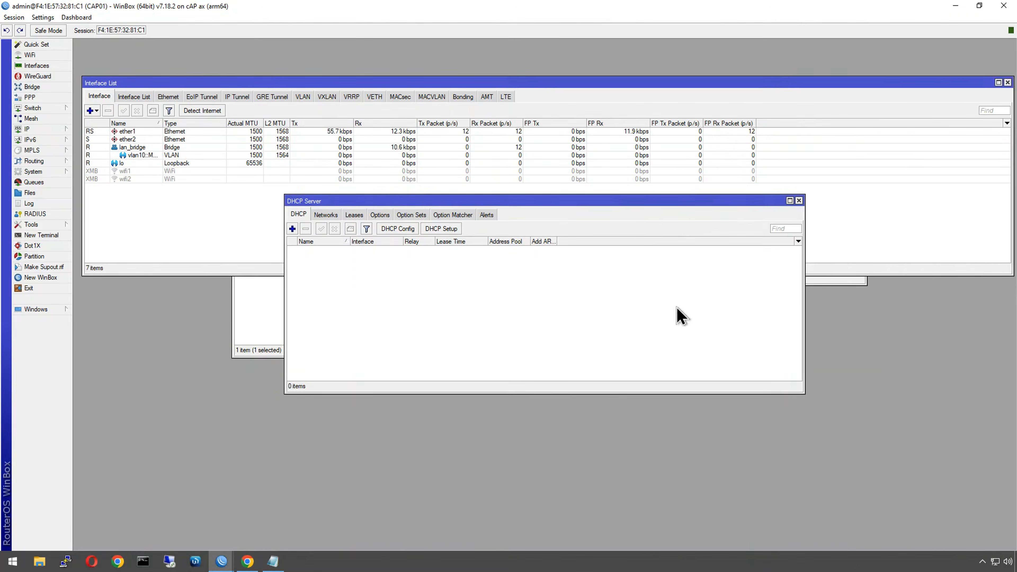
click(799, 201)
click(746, 281)
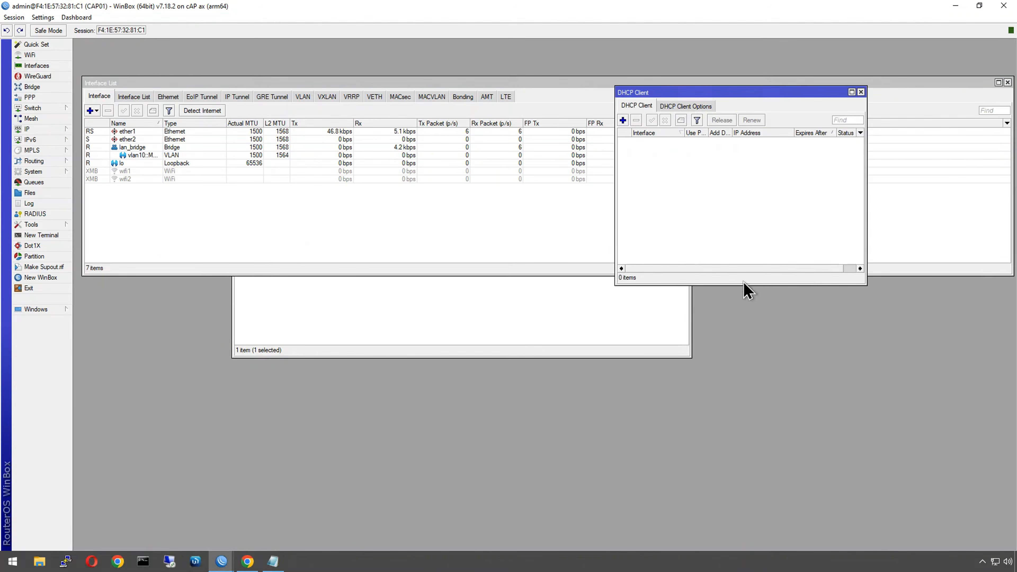
Step: Add a DHCP client on the vlan10::MGMT interface and close the DHCP client and interface list windows
click(623, 120)
click(235, 108)
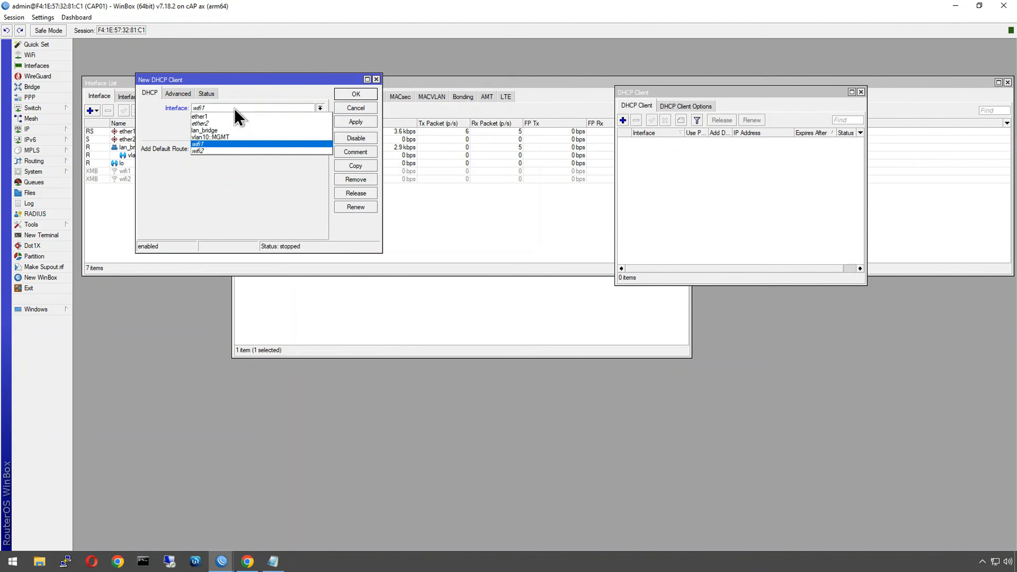
click(233, 138)
click(347, 95)
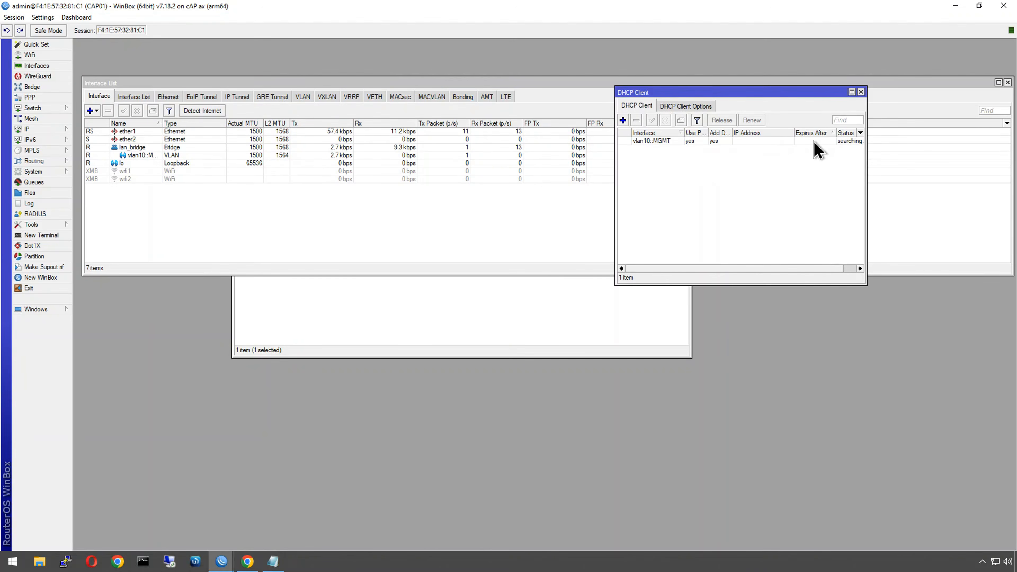
drag(684, 95, 724, 276)
click(901, 273)
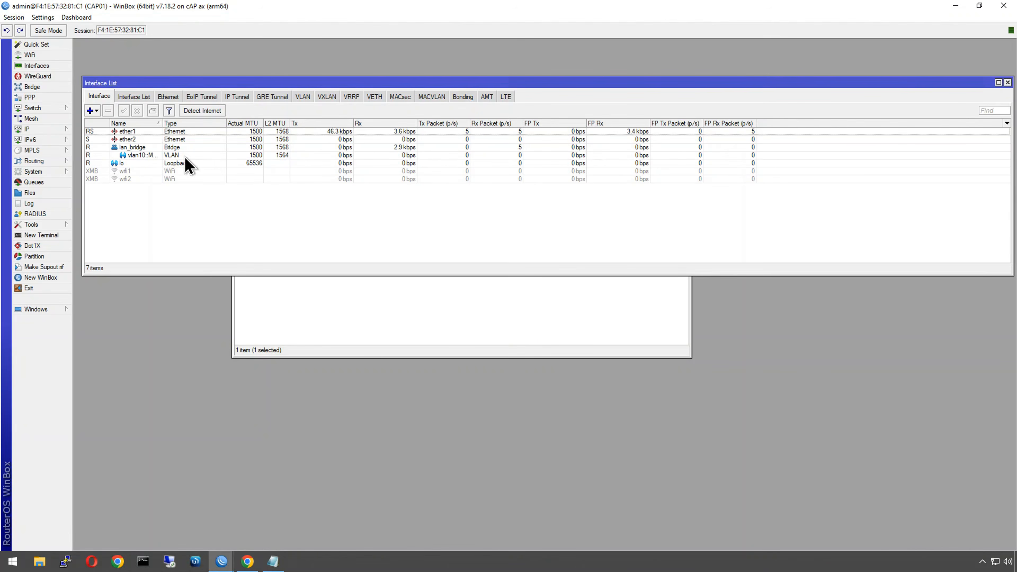
click(1007, 83)
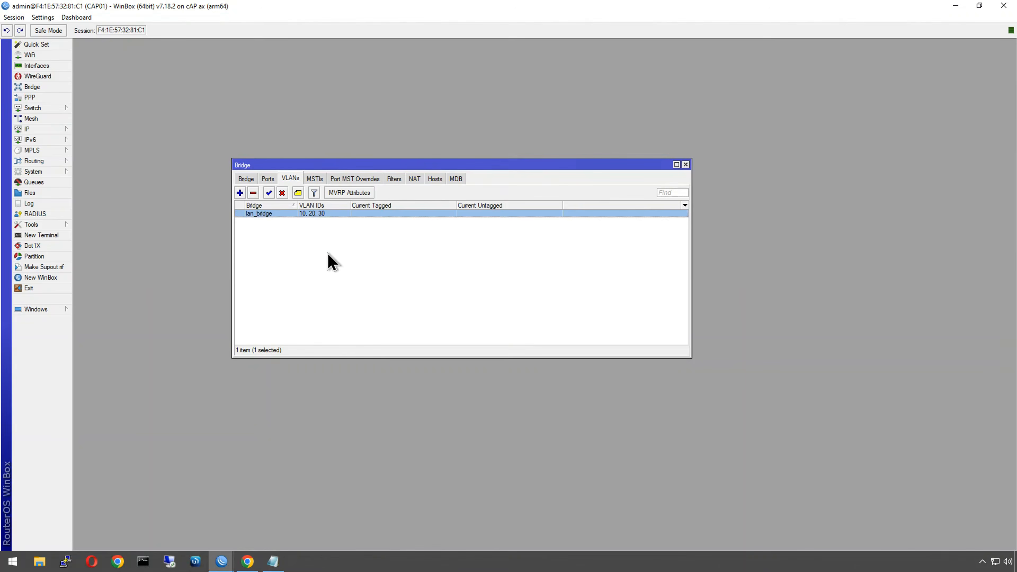
Step: Enable VLAN filtering on lan_bridge and set its frame types to admit only VLAN tagged
click(247, 179)
double_click(281, 215)
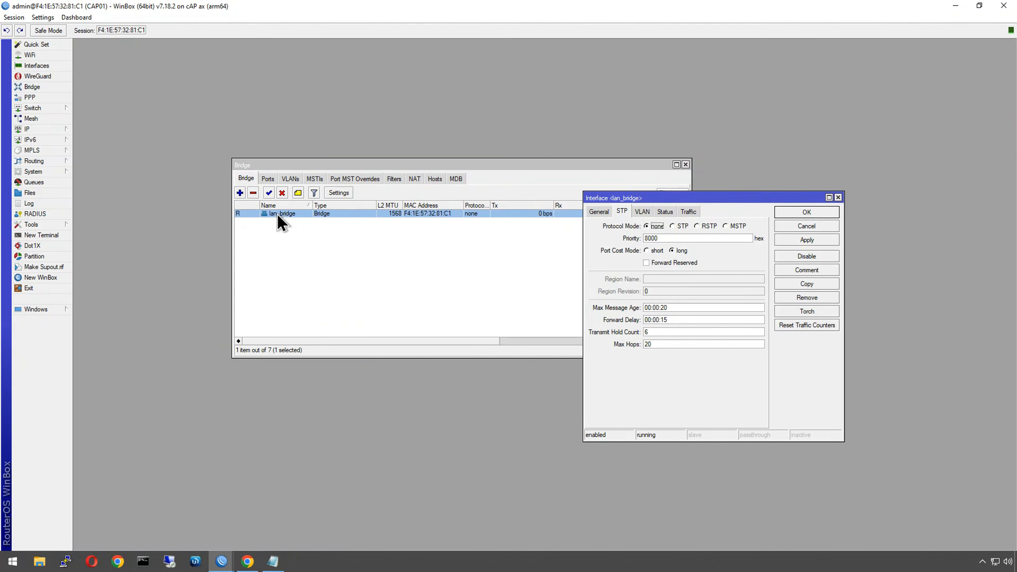
click(646, 216)
click(649, 227)
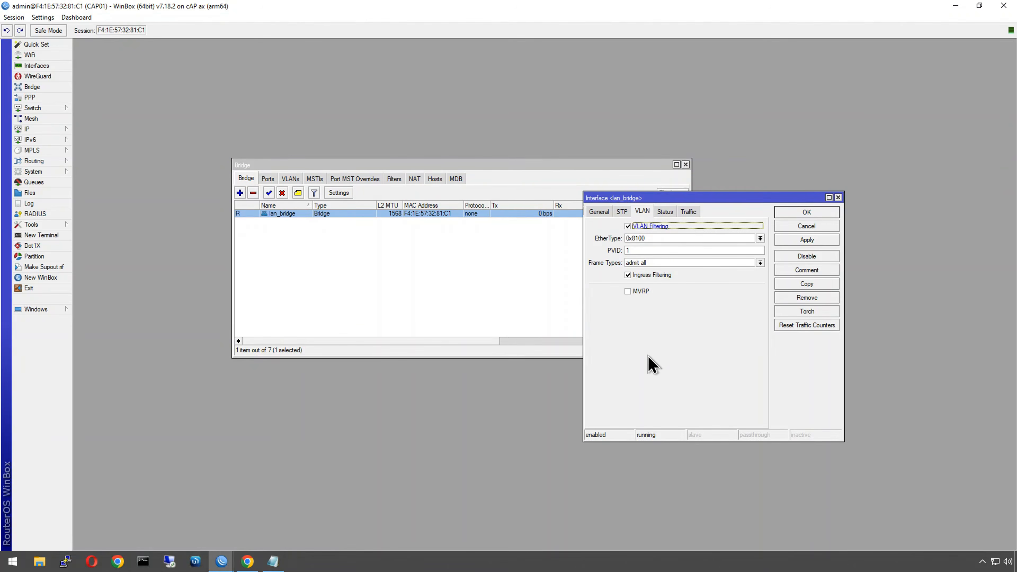
click(643, 263)
click(660, 276)
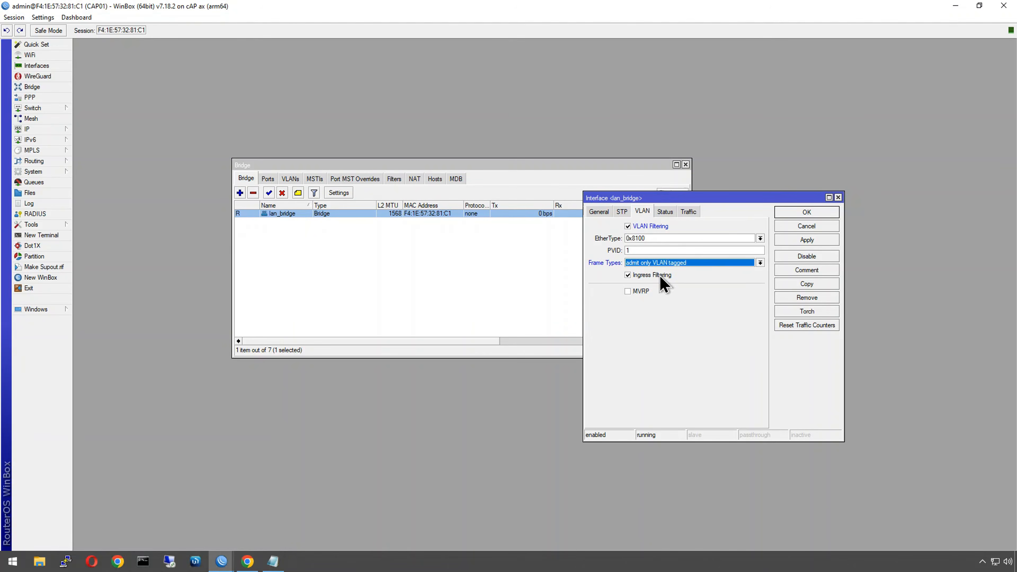
click(806, 213)
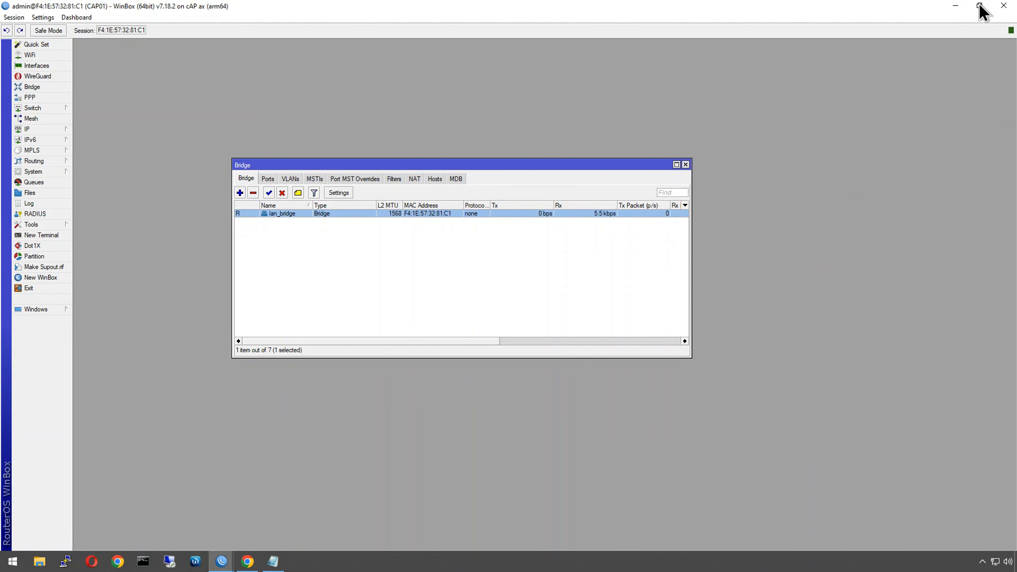
Step: Switch to the hAP ax² session and inspect the dynamic bridge VLAN entry for VLAN 10
click(36, 288)
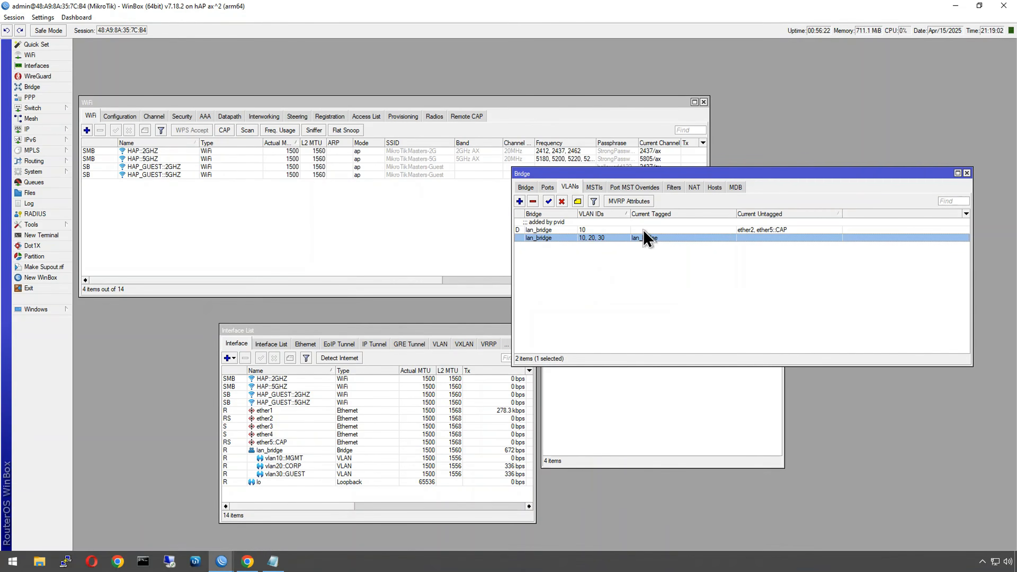
double_click(649, 229)
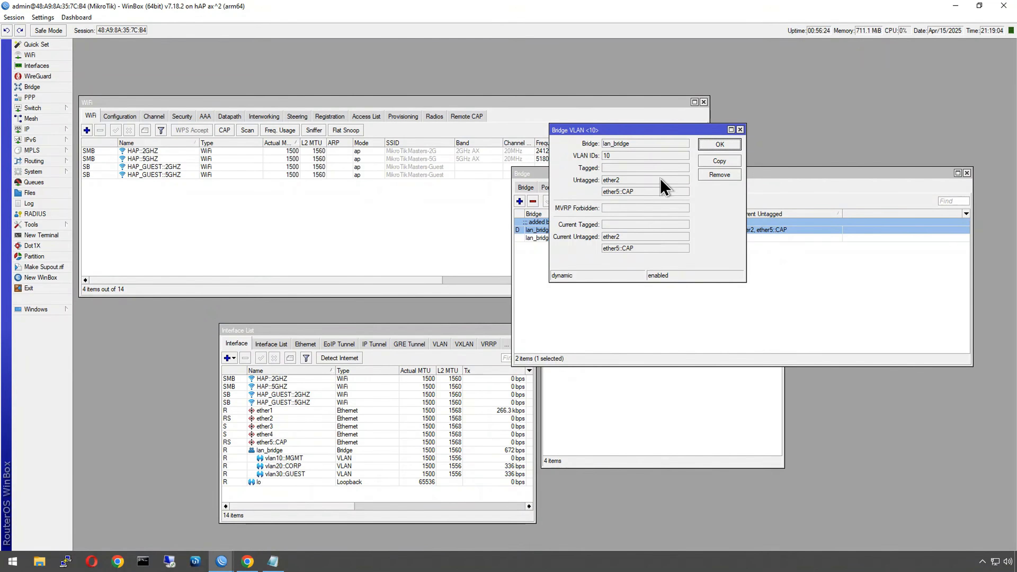
click(740, 130)
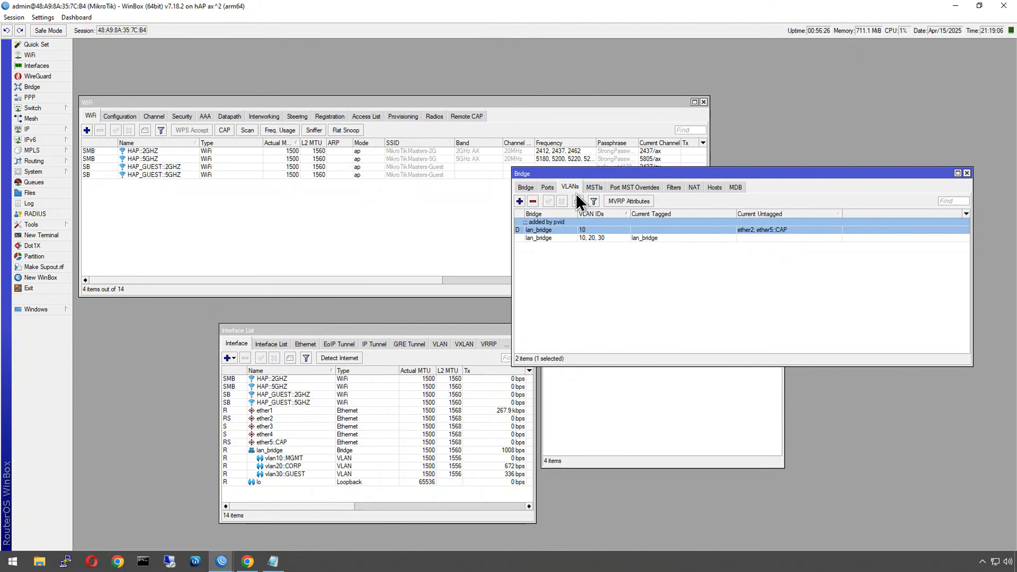
Step: Add ether5::CAP as a second tagged port to the lan_bridge VLAN entry for VLANs 10, 20 and 30
double_click(551, 239)
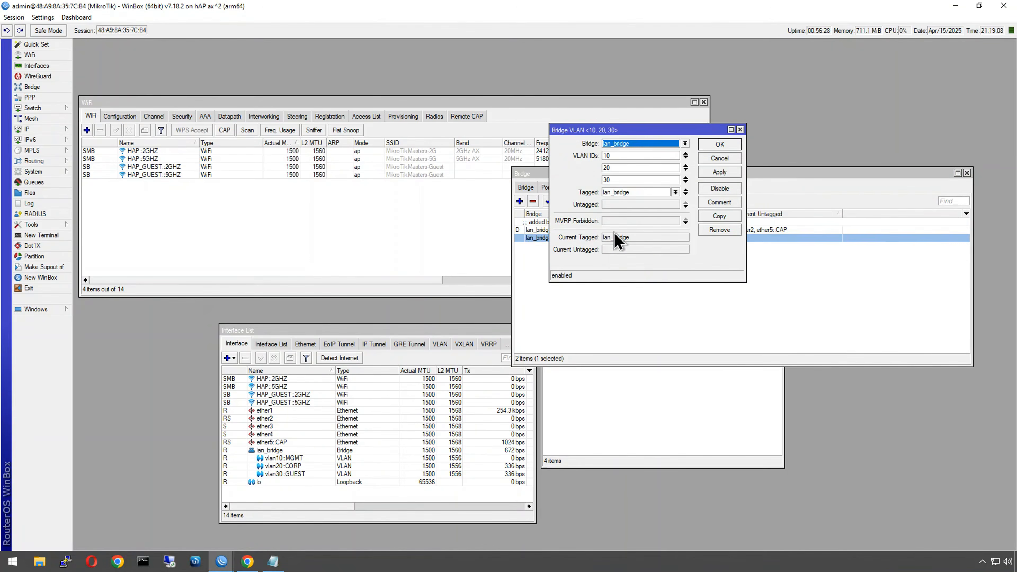
click(645, 194)
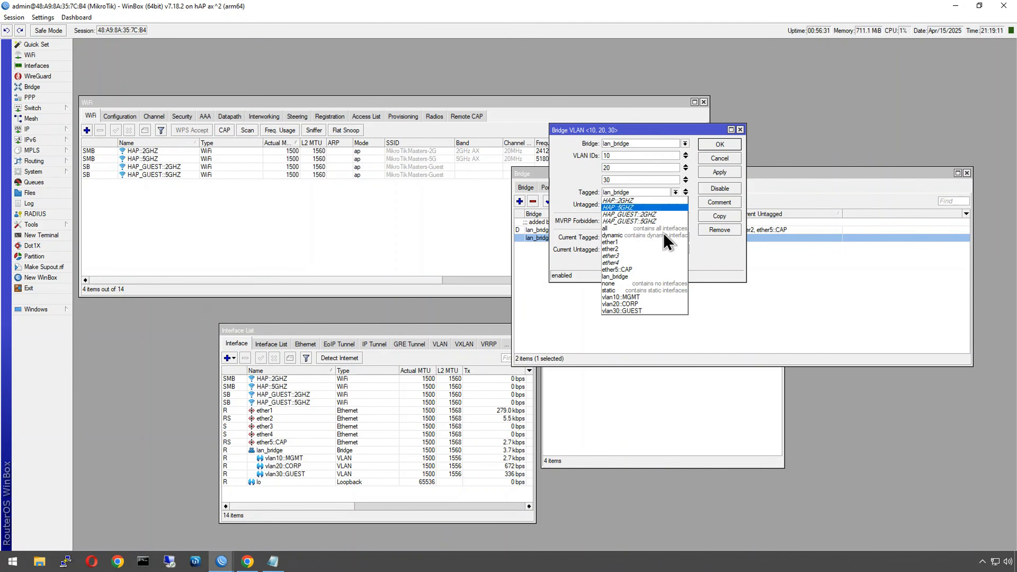
click(686, 193)
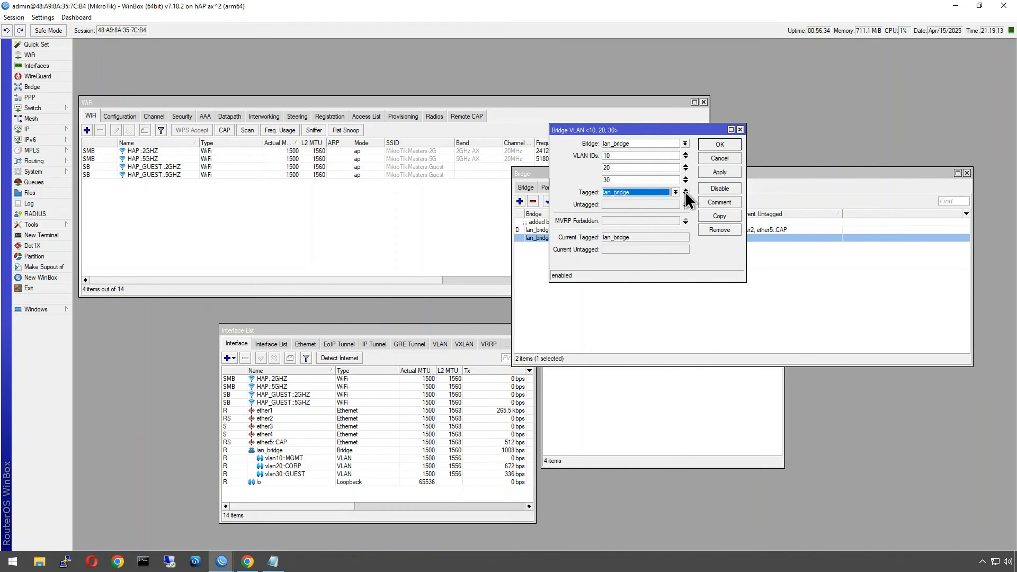
click(686, 194)
click(676, 204)
click(619, 282)
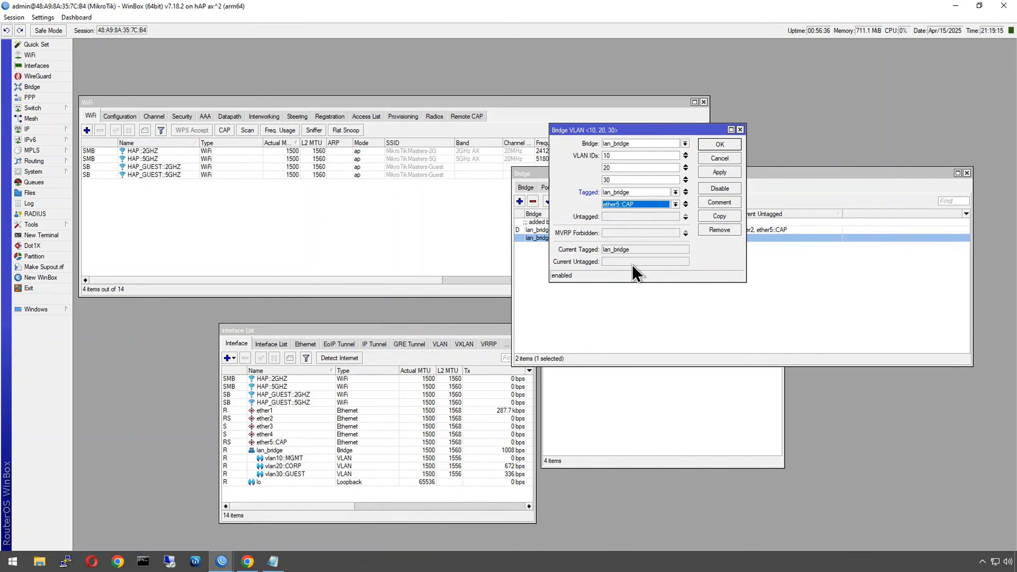
click(719, 145)
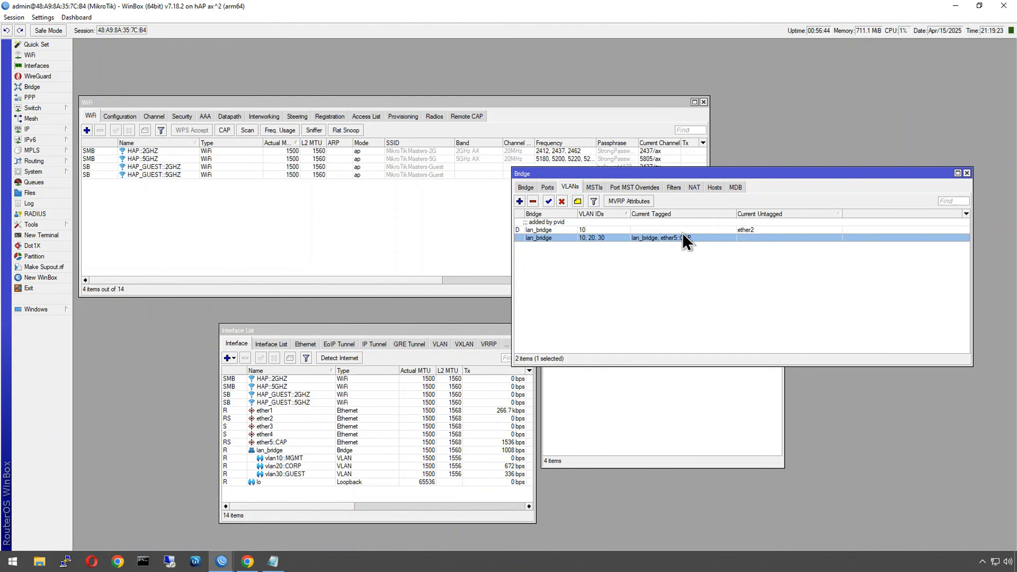
click(753, 229)
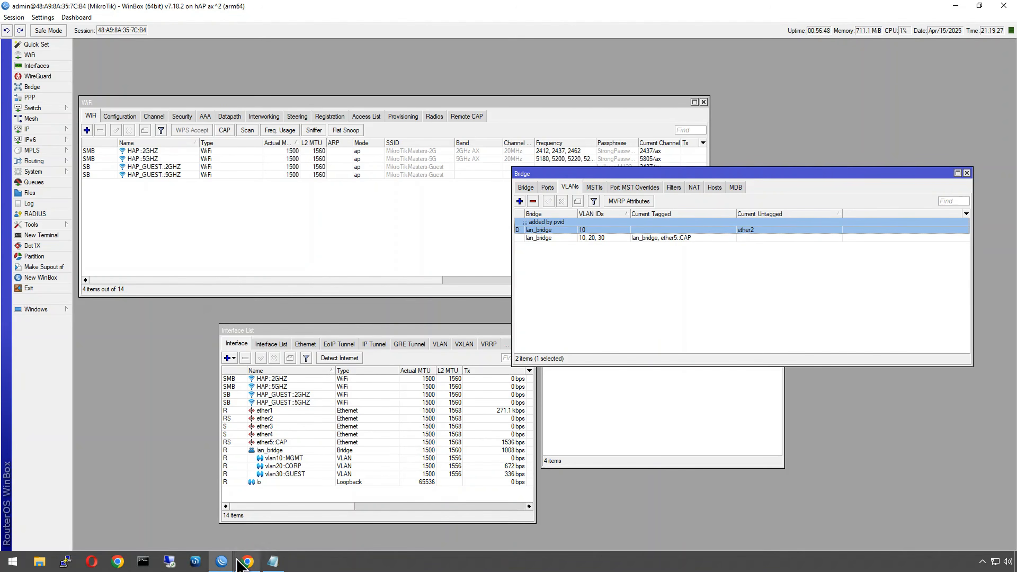
Step: Refresh the WinBox neighbor list and reconnect to CAP01 using its MAC address
mouse_move(224, 561)
click(261, 539)
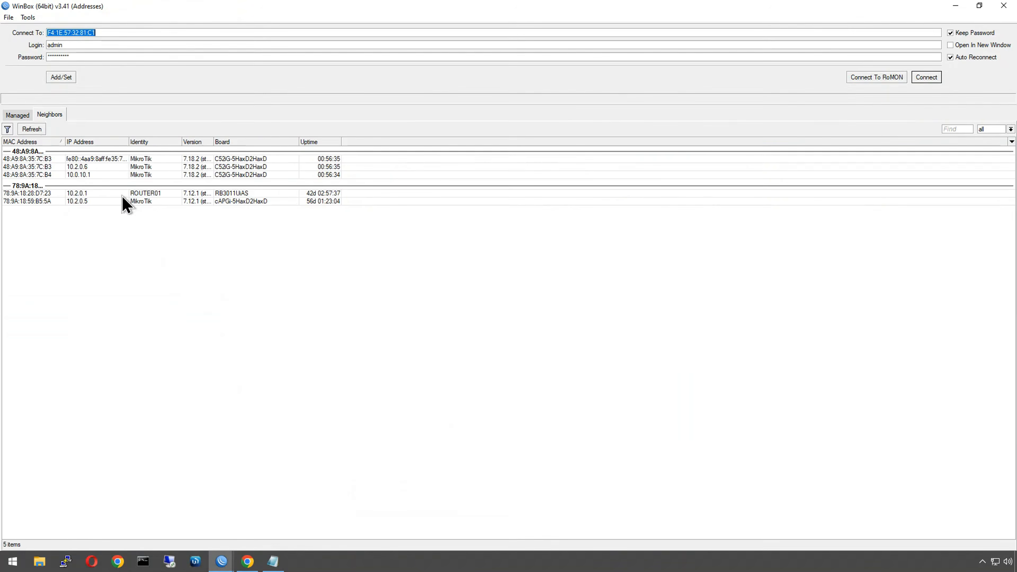
click(34, 130)
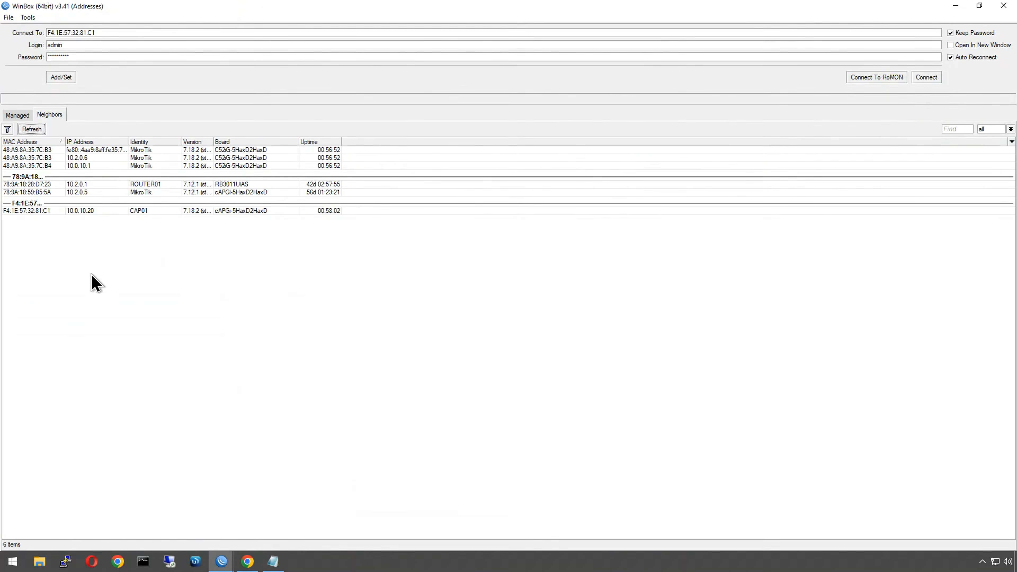
click(89, 212)
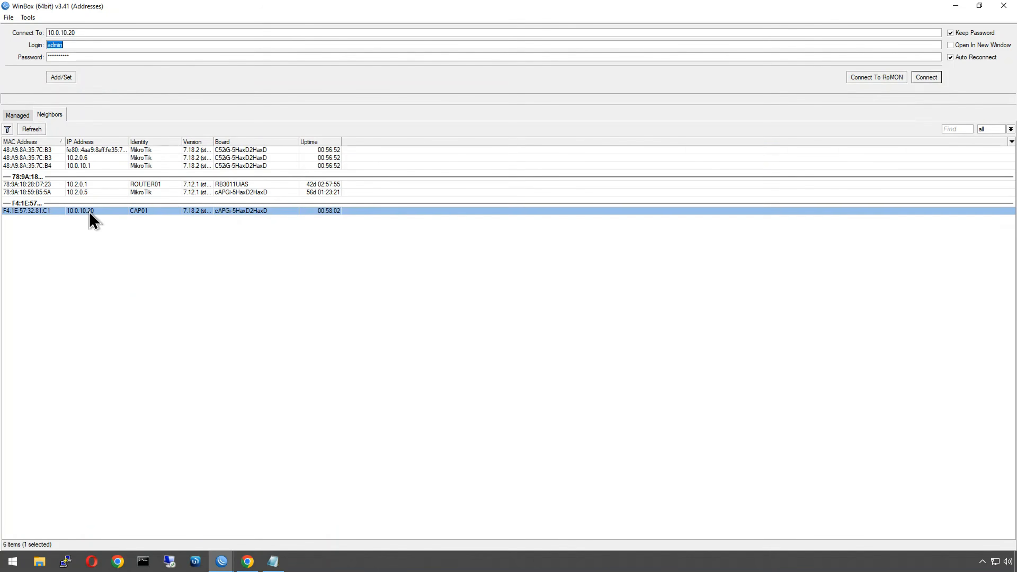
double_click(44, 213)
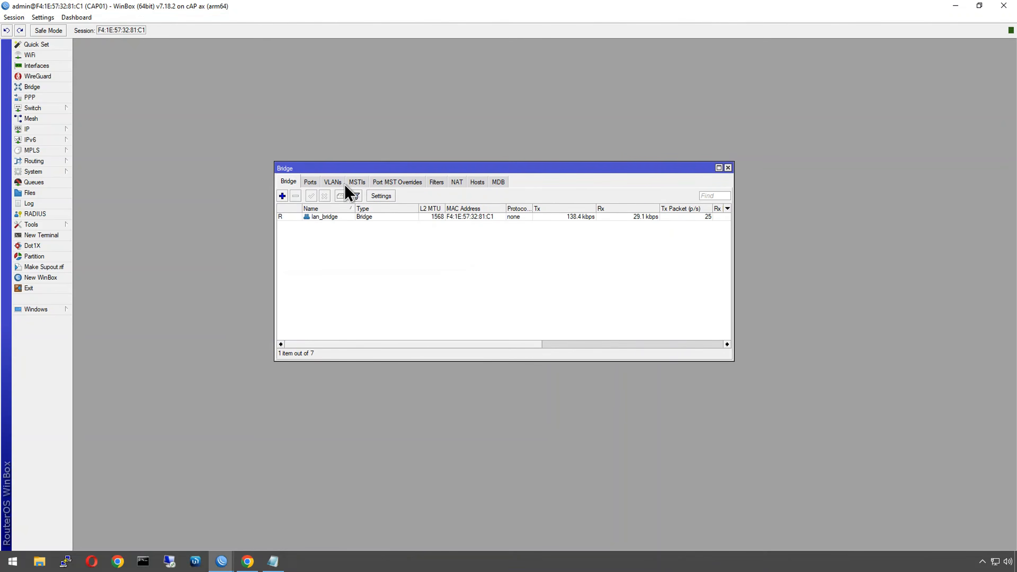
Step: Check the lan_bridge VLAN entry on CAP01, and open the WiFi interface list in place of the Bridge window
click(332, 181)
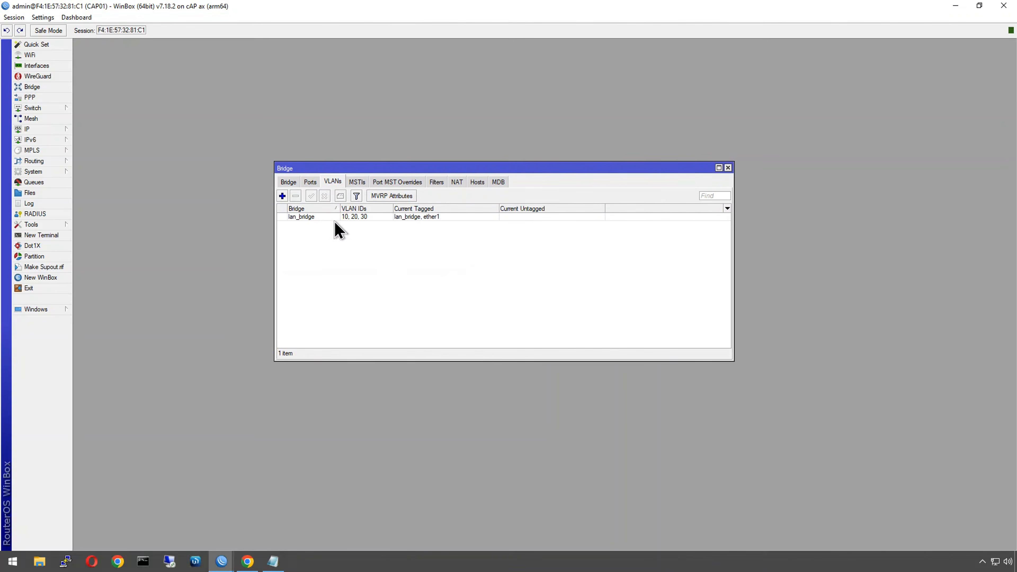
click(432, 217)
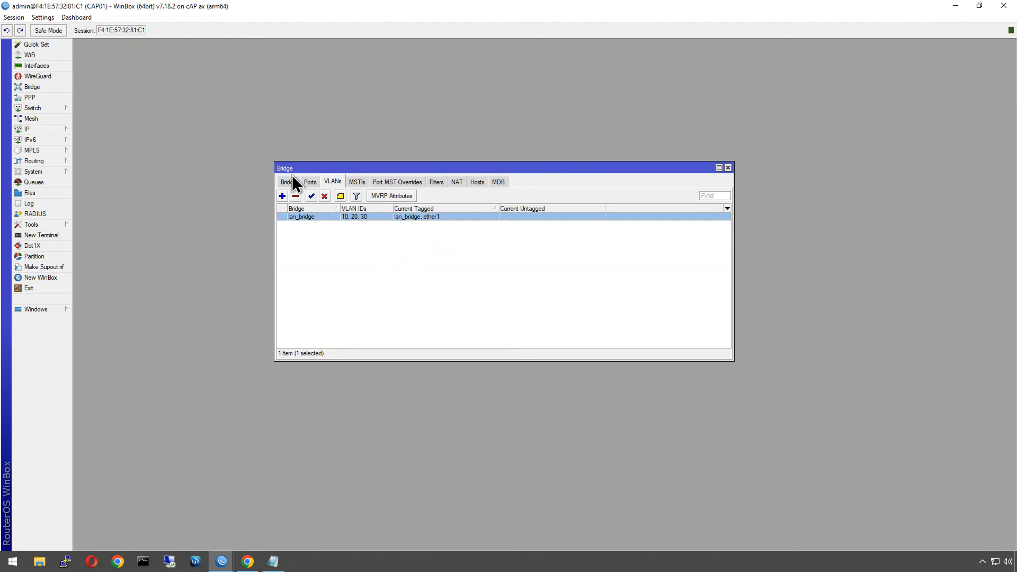
click(287, 182)
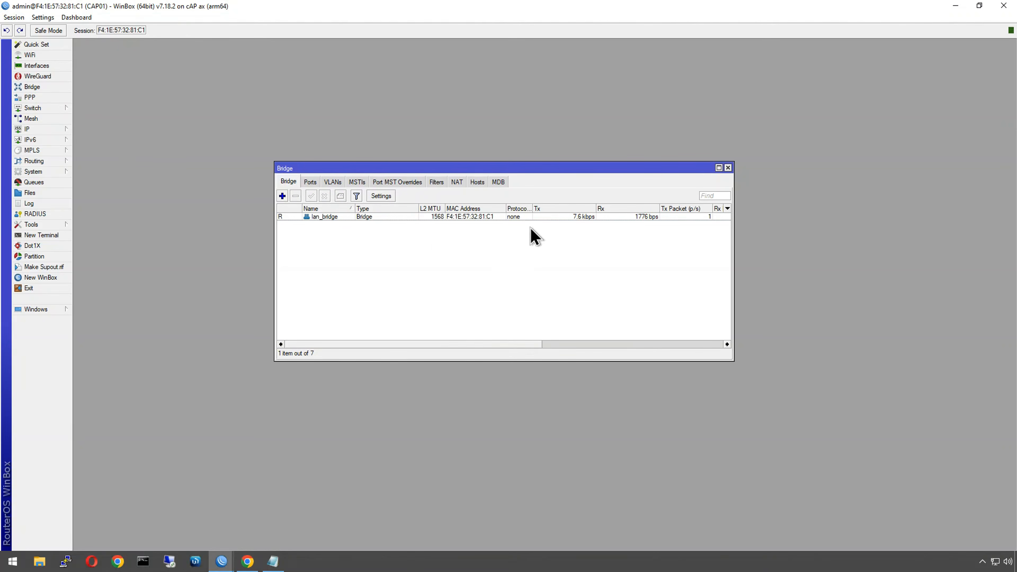
click(728, 168)
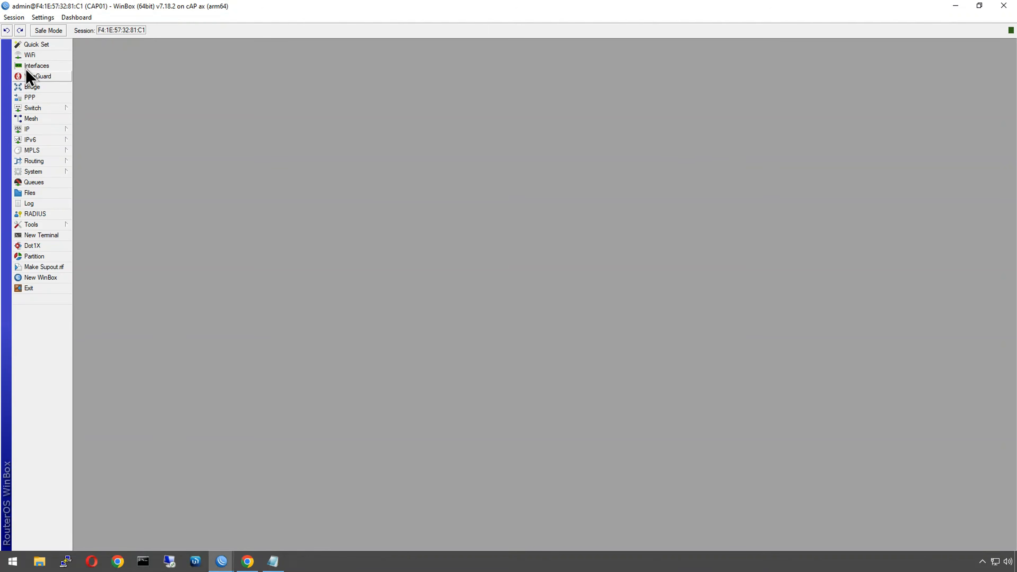
click(30, 55)
drag(186, 245, 191, 191)
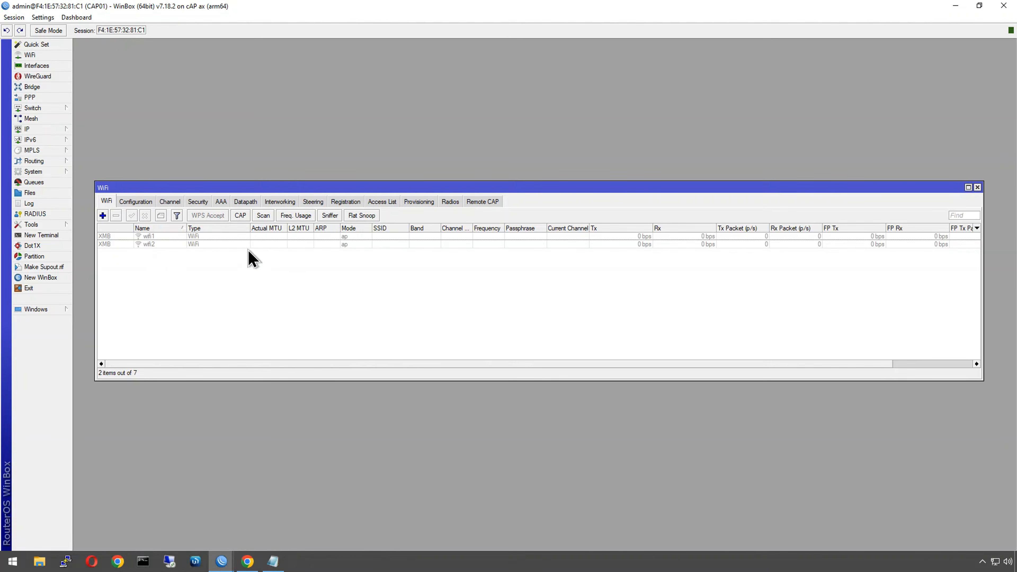
Step: Return to the hAP ax² session and open two new WiFi provisioning rules arranged side by side
mouse_move(221, 561)
click(191, 527)
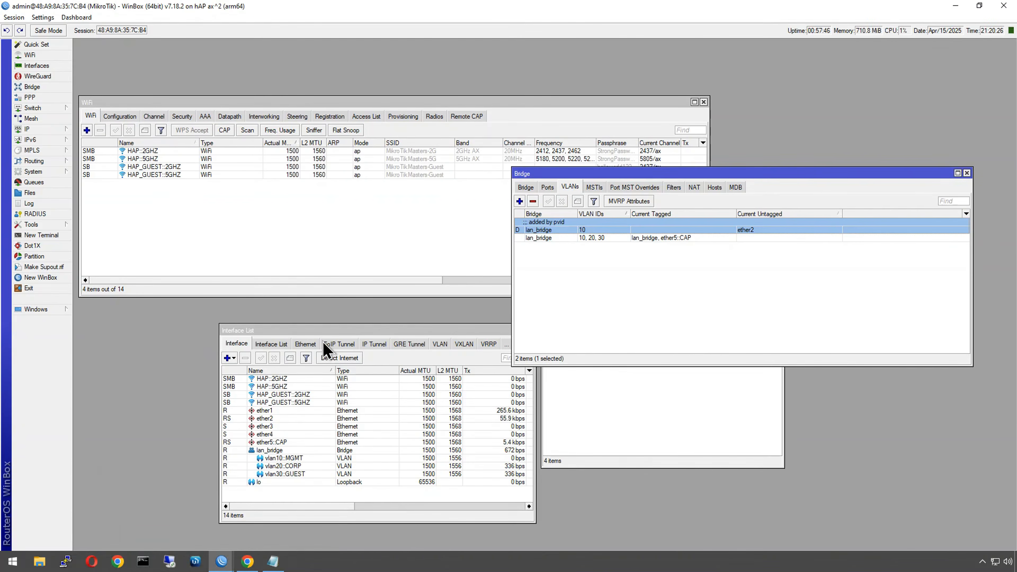
click(403, 117)
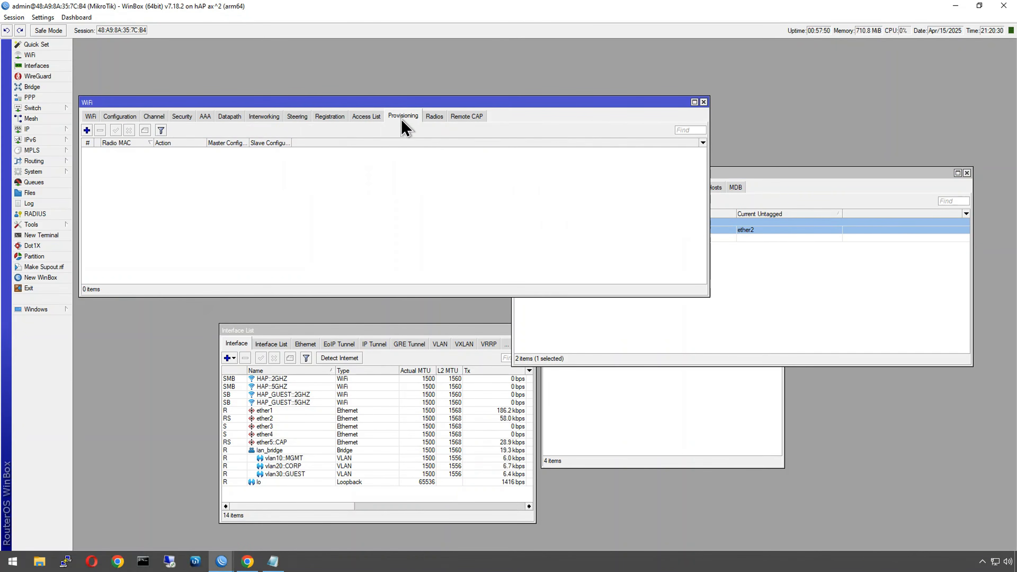
click(86, 130)
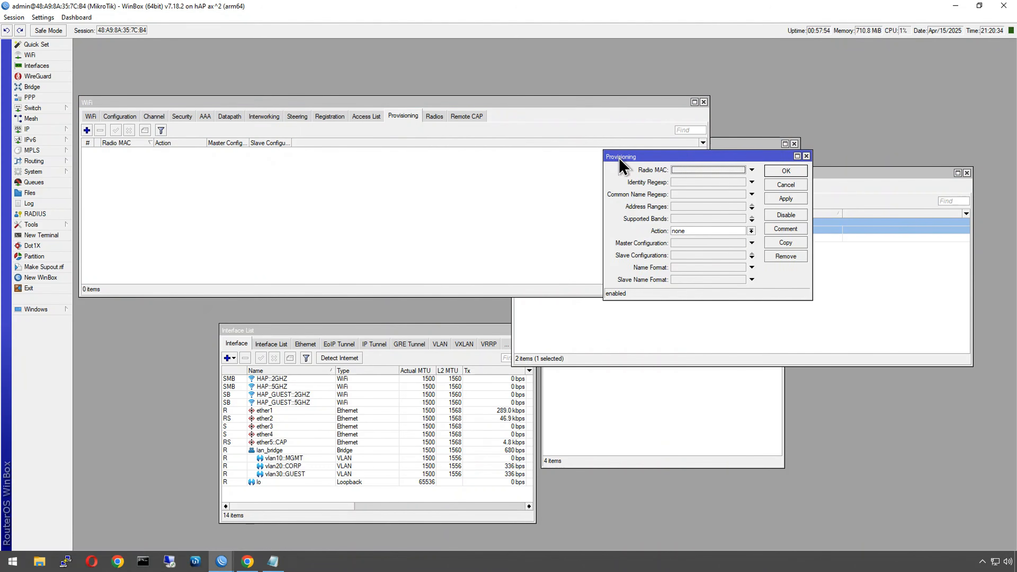
drag(619, 158, 428, 143)
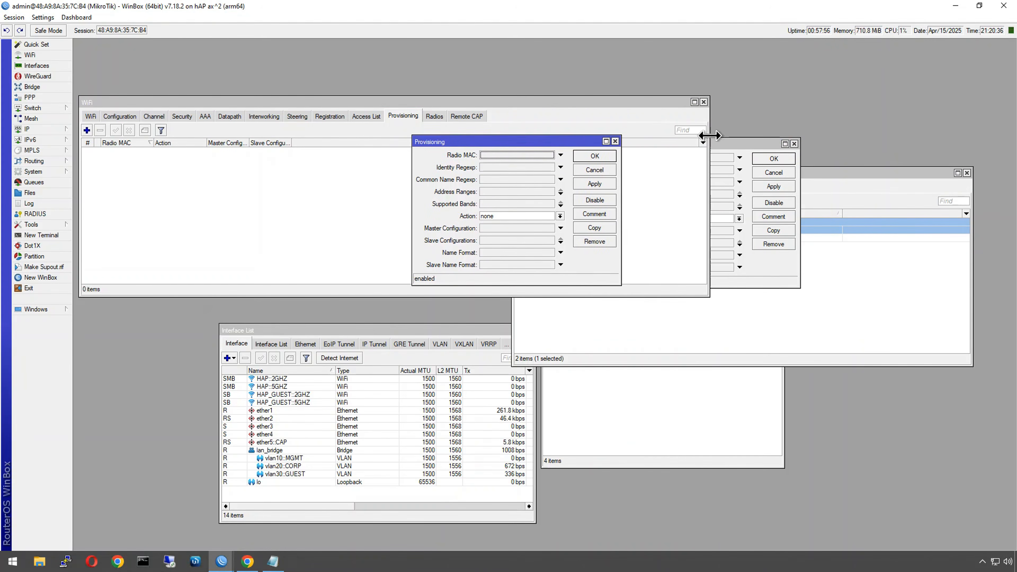
click(728, 147)
drag(720, 146, 753, 144)
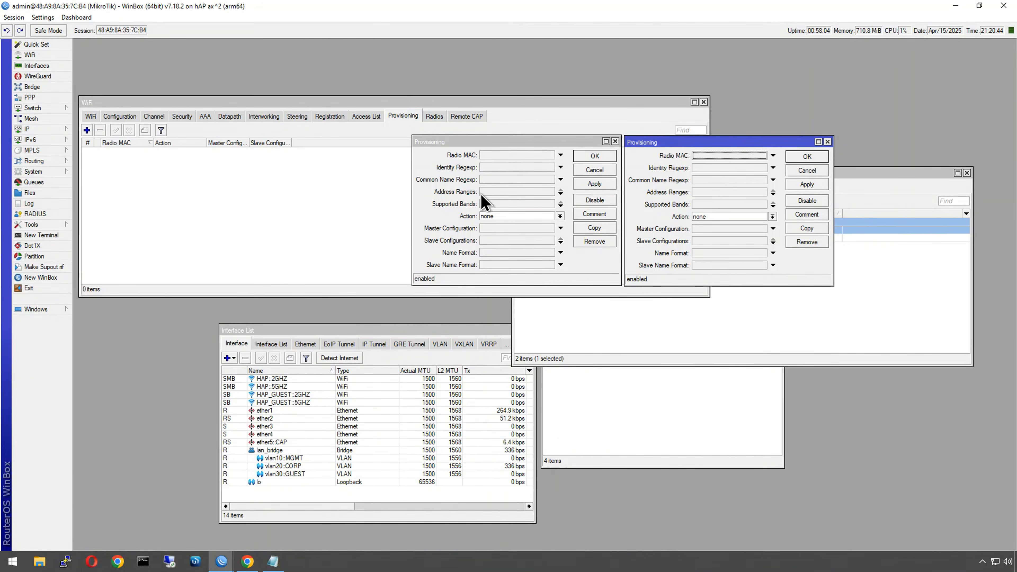
Step: Set the supported bands to 5GHz AX in the first provisioning rule and 2GHz AX in the second
click(501, 205)
click(519, 205)
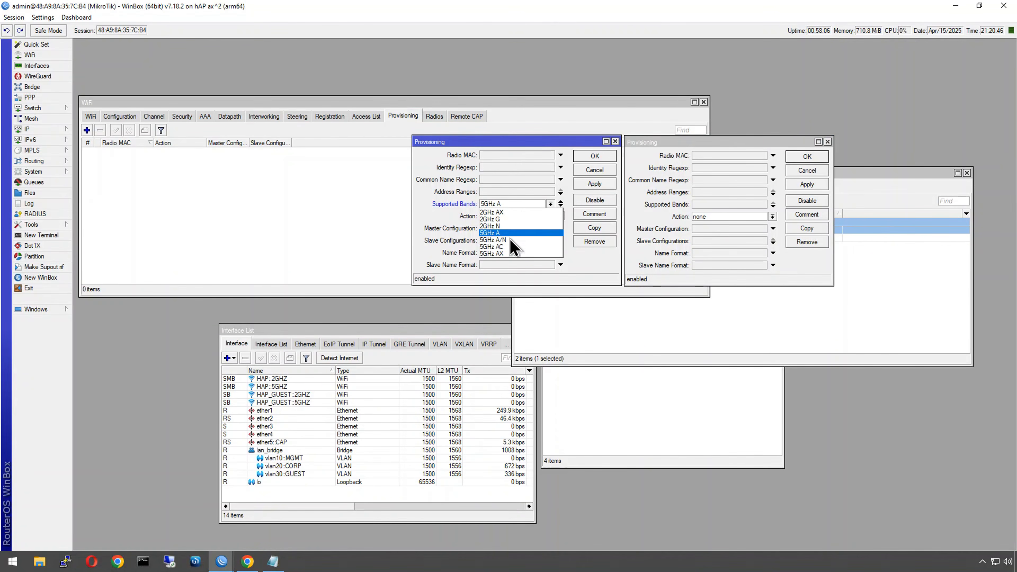
click(518, 257)
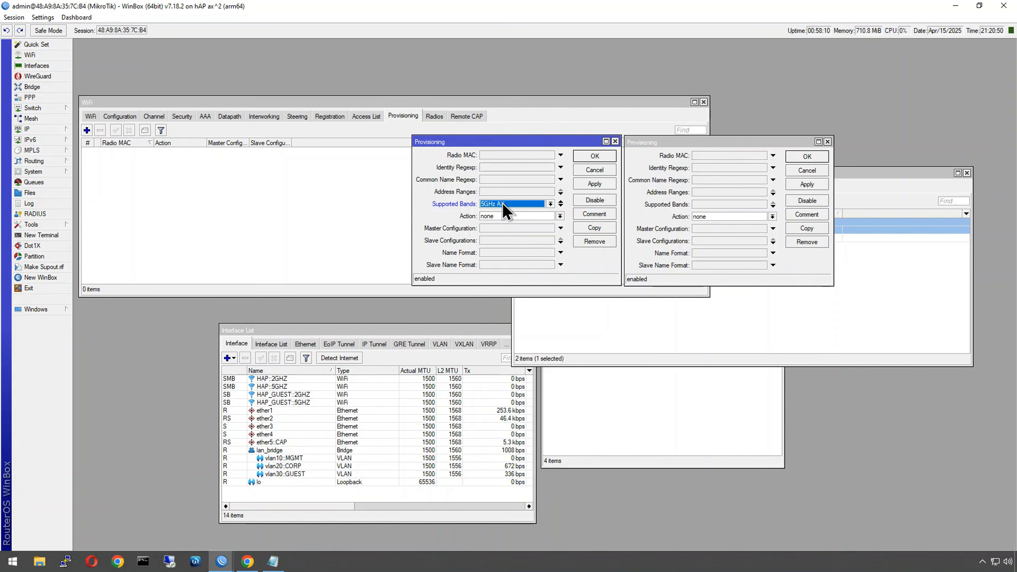
click(698, 204)
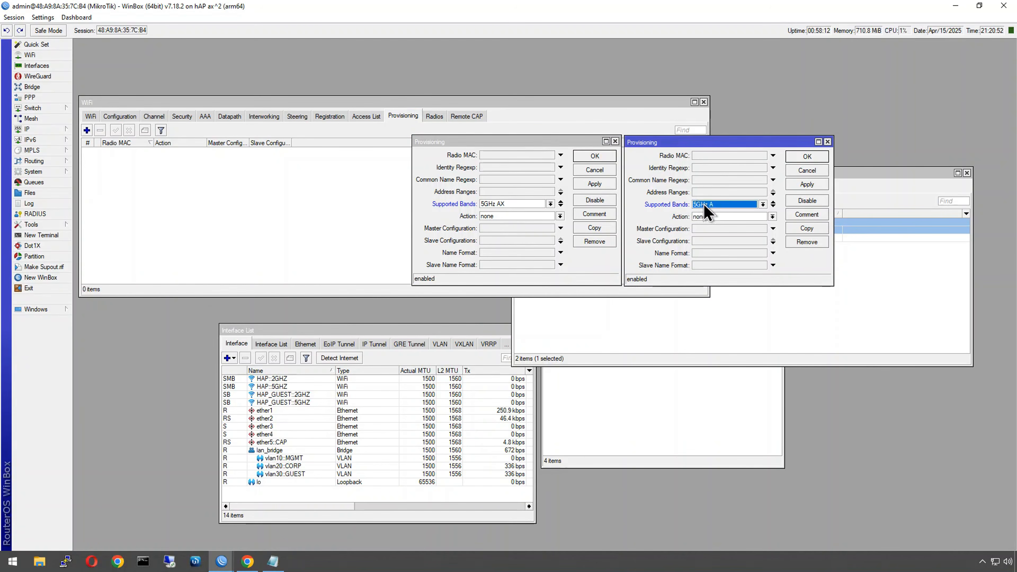
click(702, 204)
click(704, 213)
Step: Set the action to create enabled in both provisioning rules
click(513, 218)
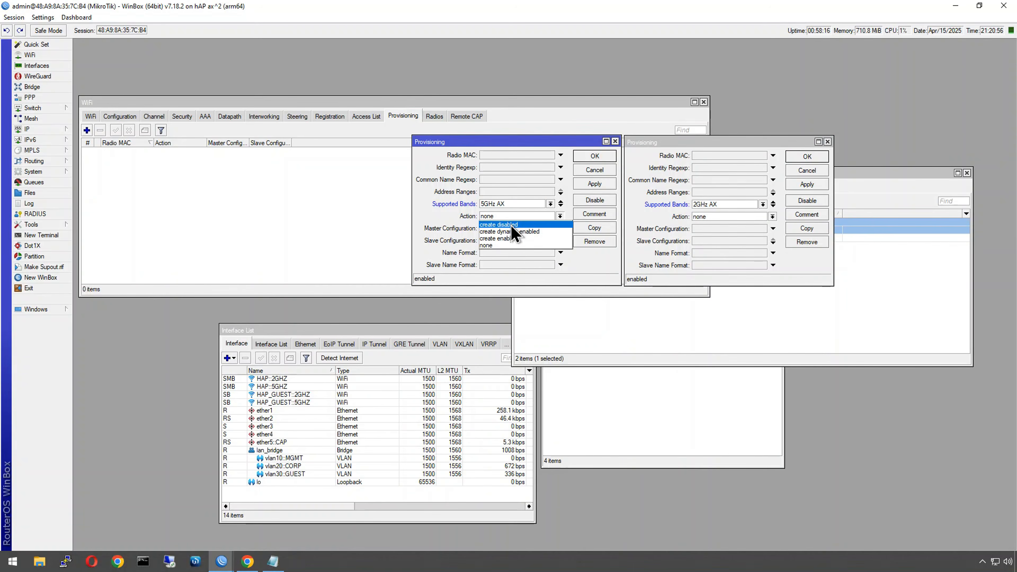
click(525, 242)
click(737, 216)
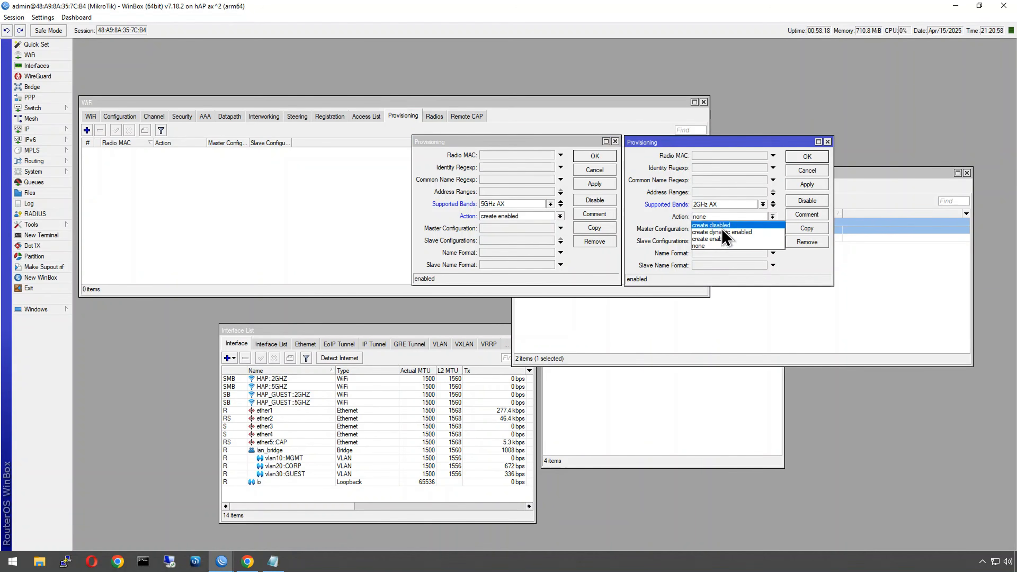
click(722, 239)
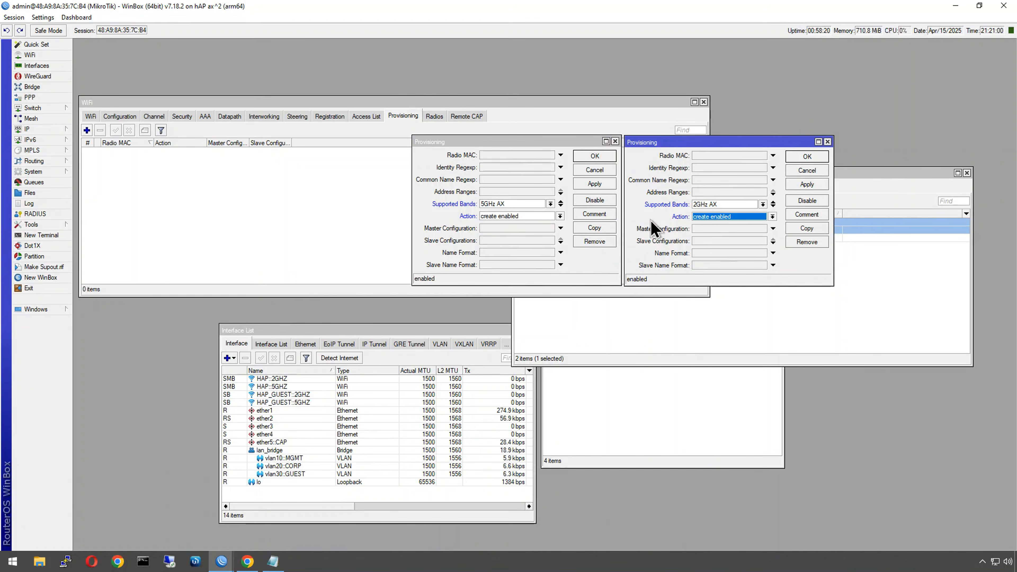
Step: Assign CORP_5GHZ as master configuration of the 5GHz AX rule and CORP_2GHZ for the 2GHz AX rule
click(513, 227)
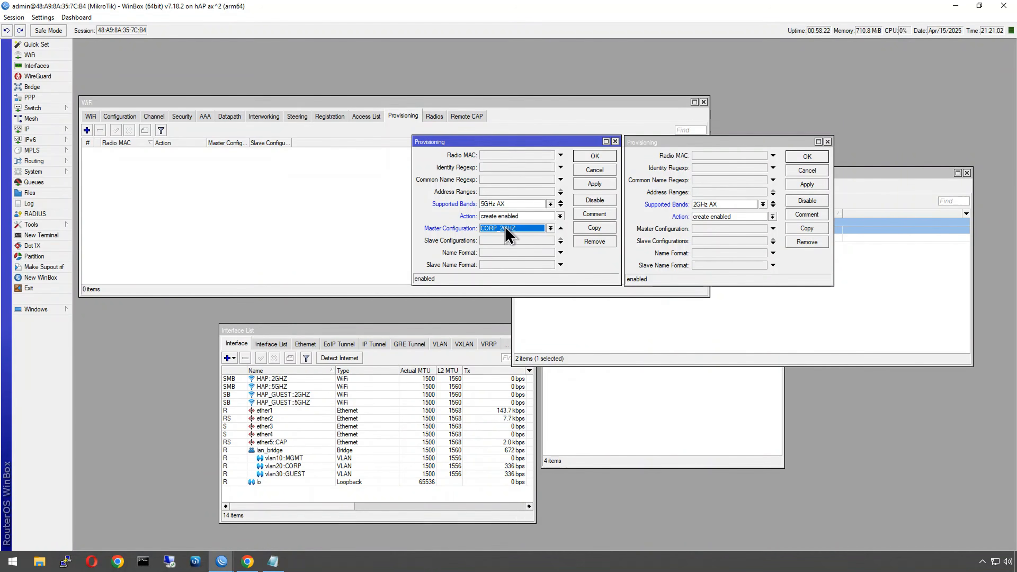
click(517, 235)
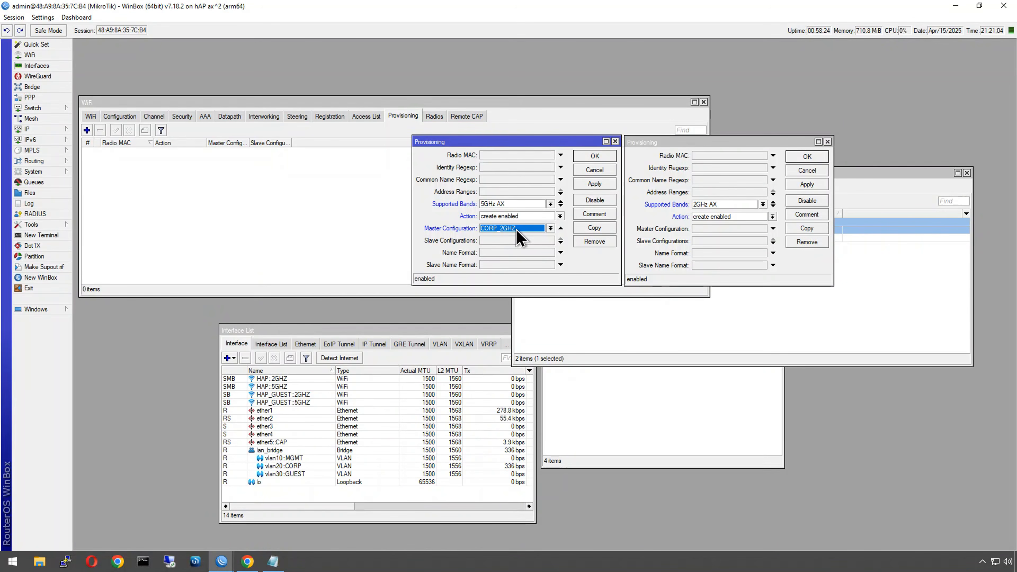
click(516, 228)
click(513, 245)
click(715, 217)
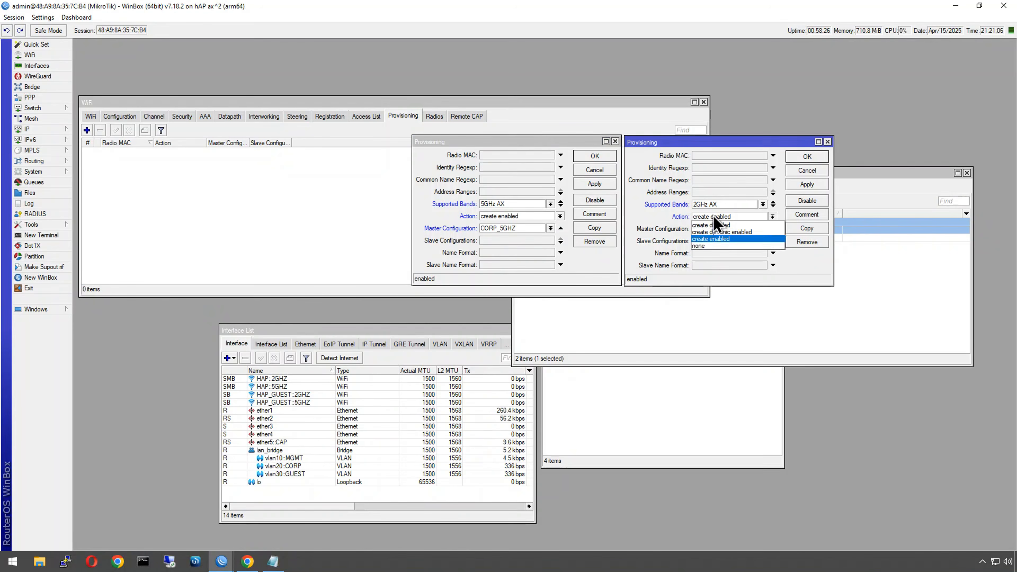
click(715, 217)
click(715, 228)
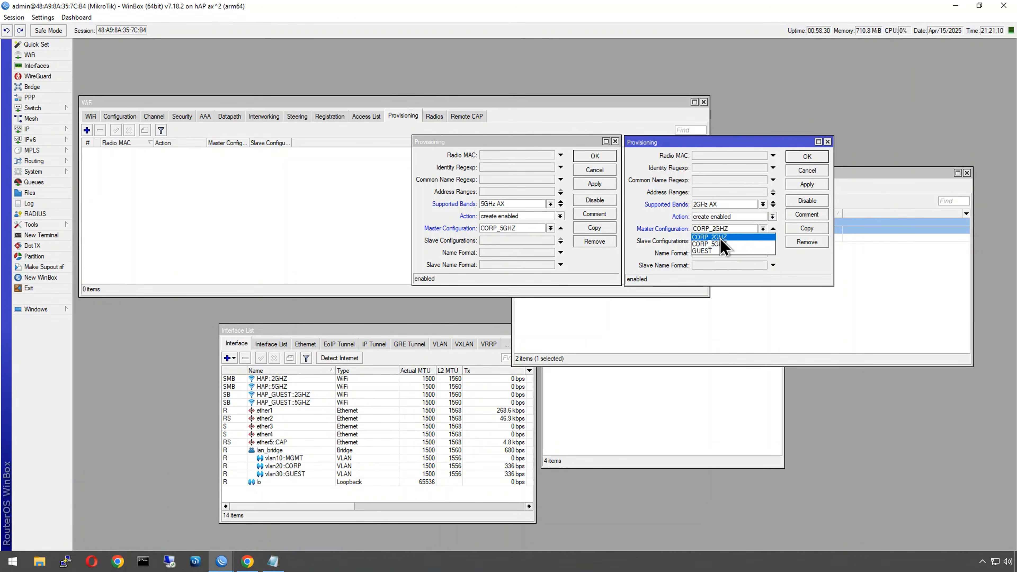
click(721, 238)
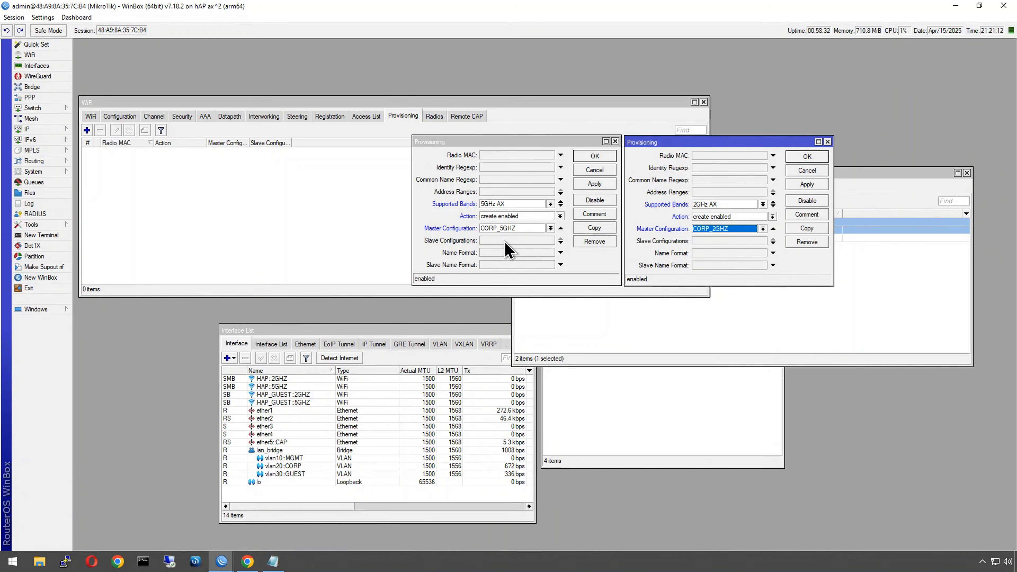
Step: Set GUEST as the slave configuration of the 5GHz AX provisioning rule
click(505, 241)
click(508, 240)
click(505, 266)
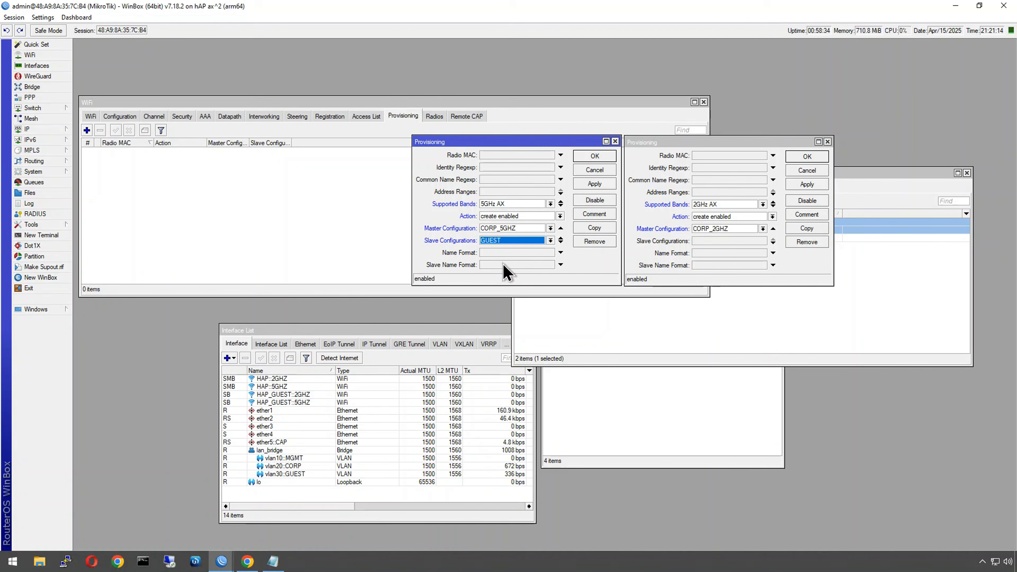
Step: Set GUEST as the slave configuration of the 2GHz AX provisioning rule
click(699, 241)
click(701, 242)
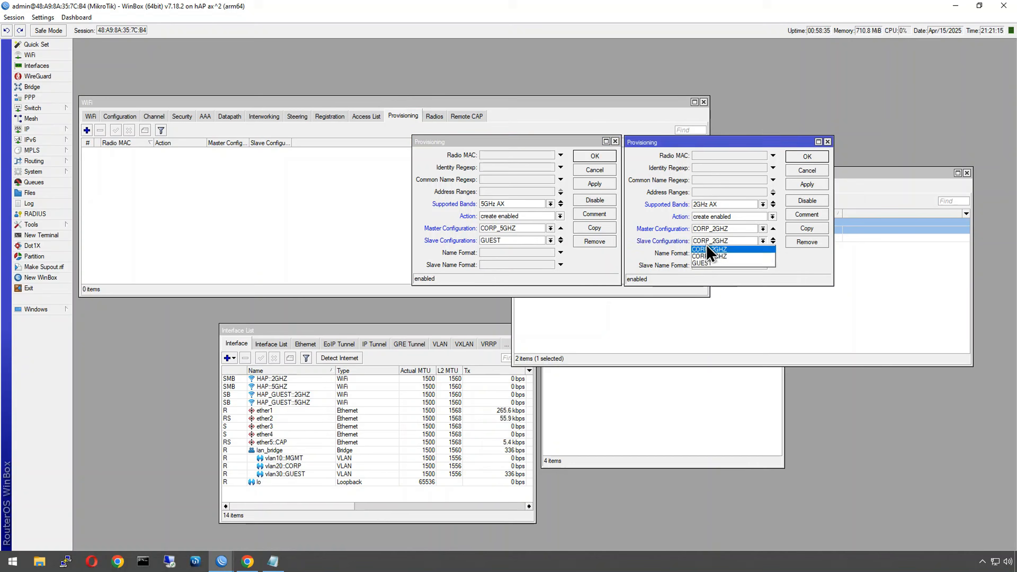
click(709, 265)
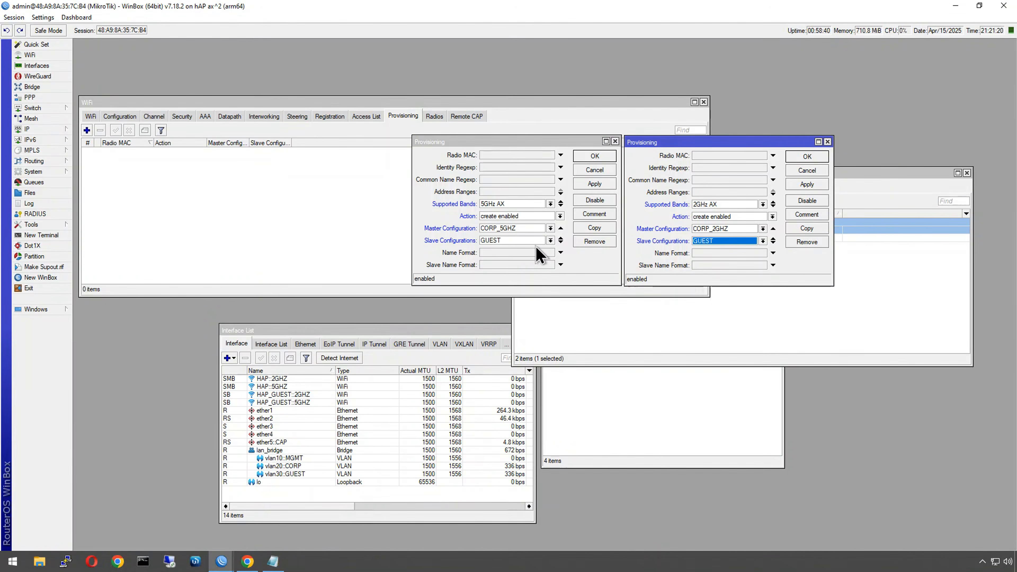
click(561, 242)
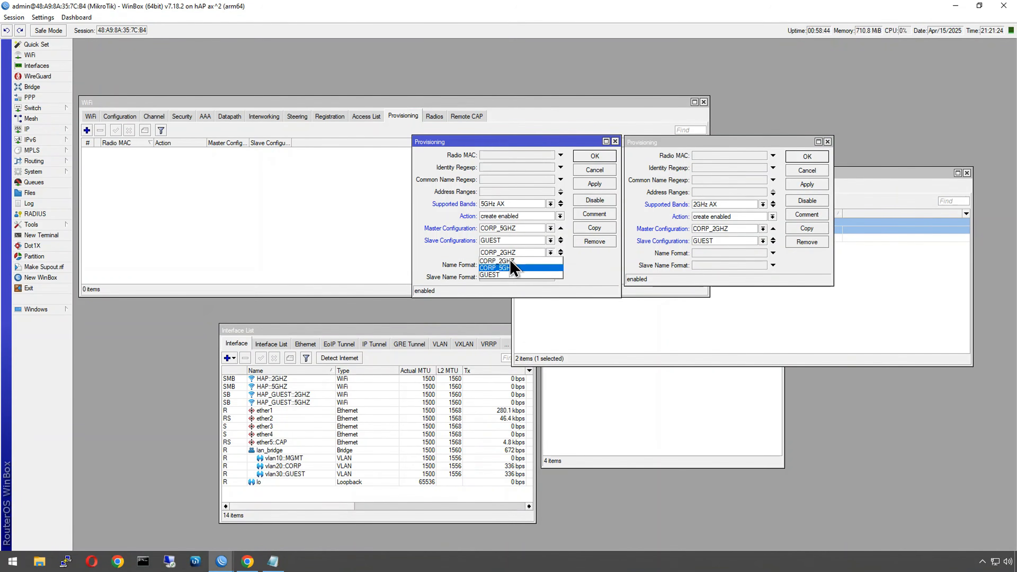
click(561, 250)
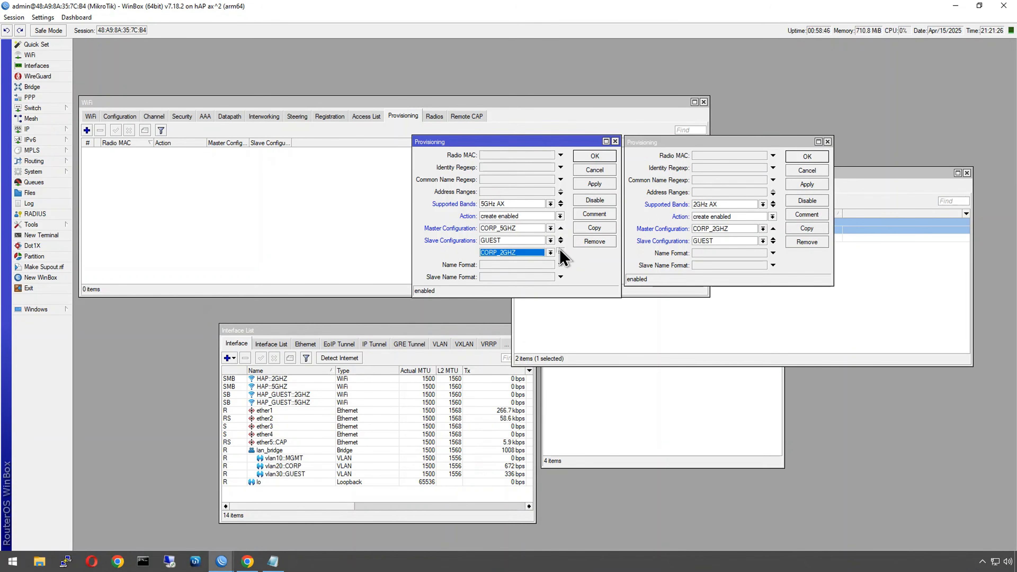
click(561, 249)
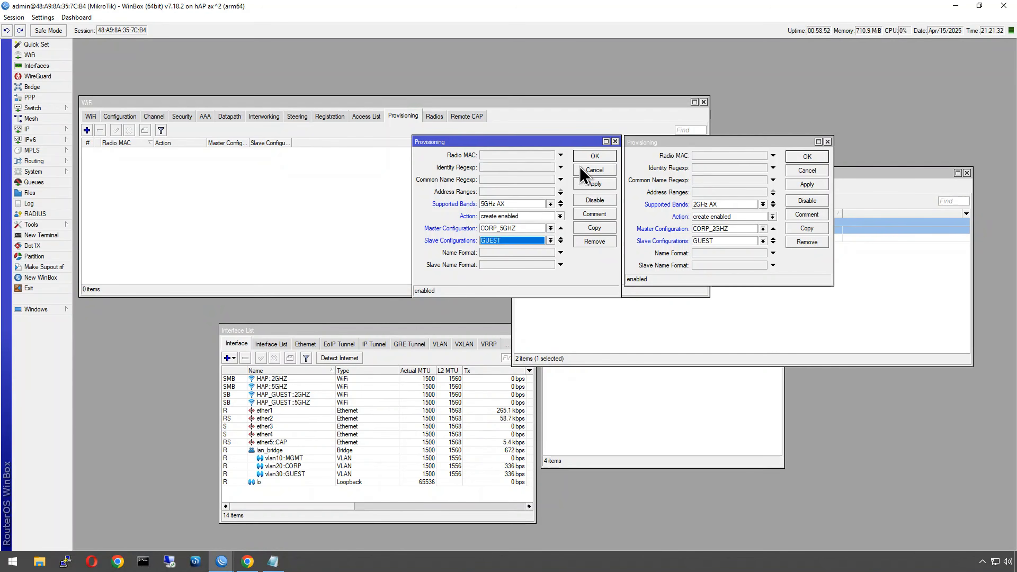
Step: Save both provisioning rules and review the router's WiFi interfaces and configuration profiles
click(587, 156)
click(806, 157)
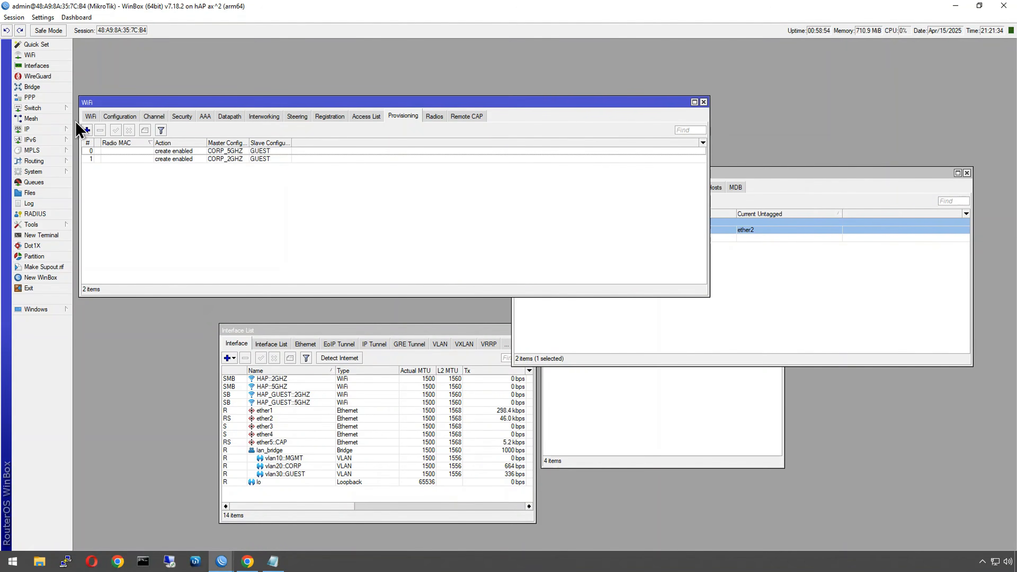
click(89, 117)
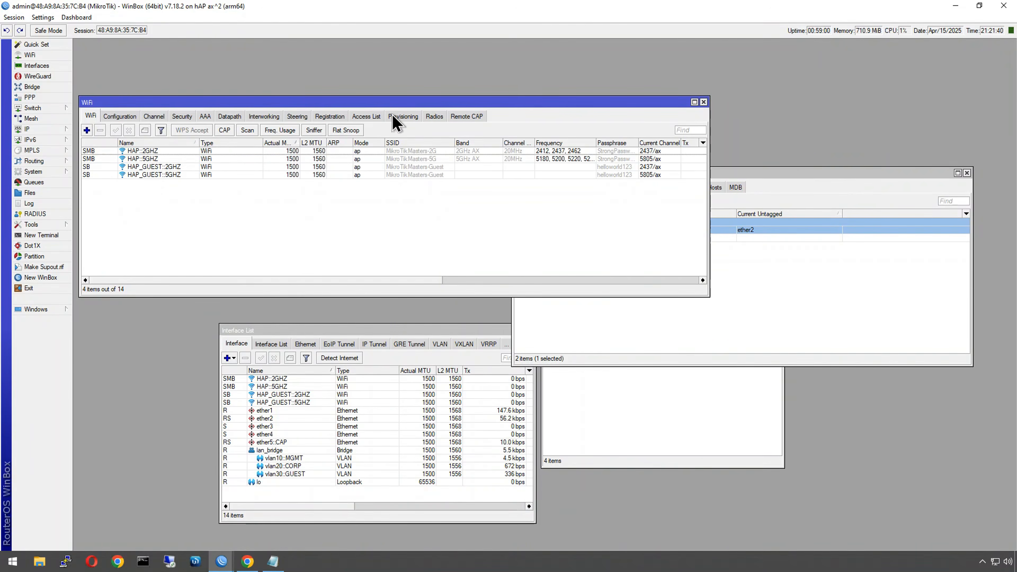
click(116, 116)
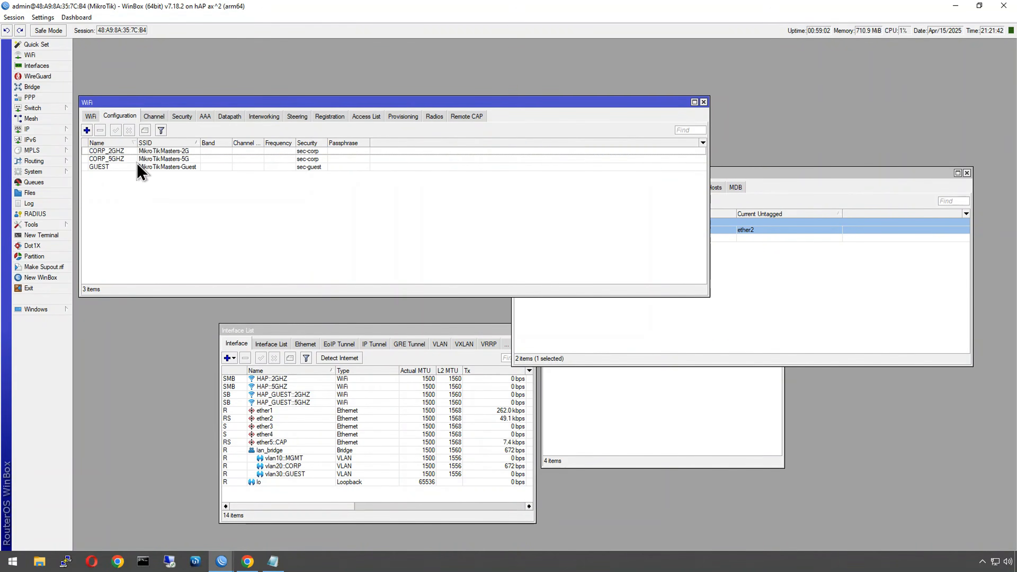
click(92, 115)
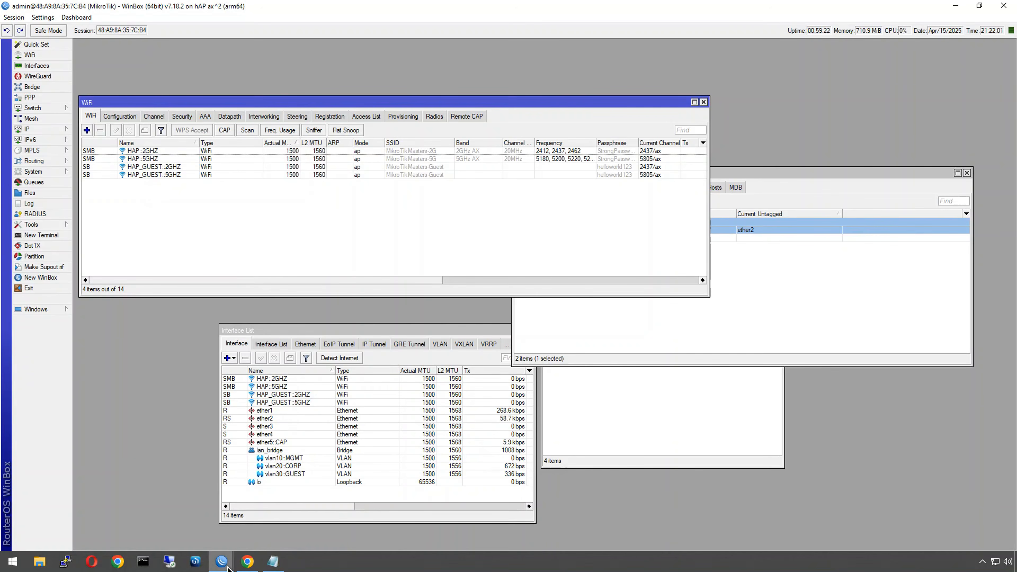
Step: In the CAP01 session, enable CAP mode with vlan10::MGMT as discovery interface and the certificate set to request
mouse_move(221, 562)
click(291, 544)
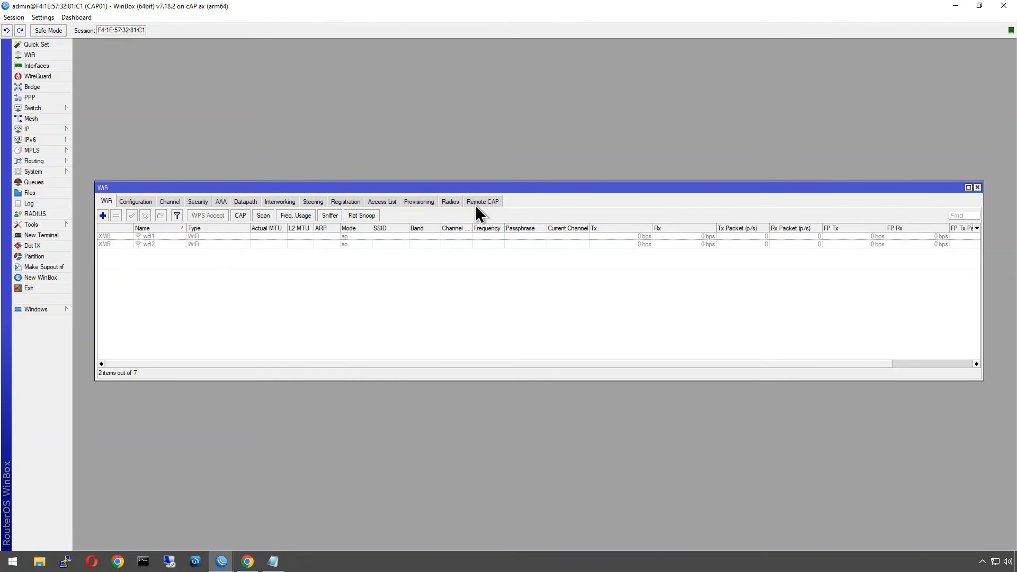
click(240, 216)
click(534, 273)
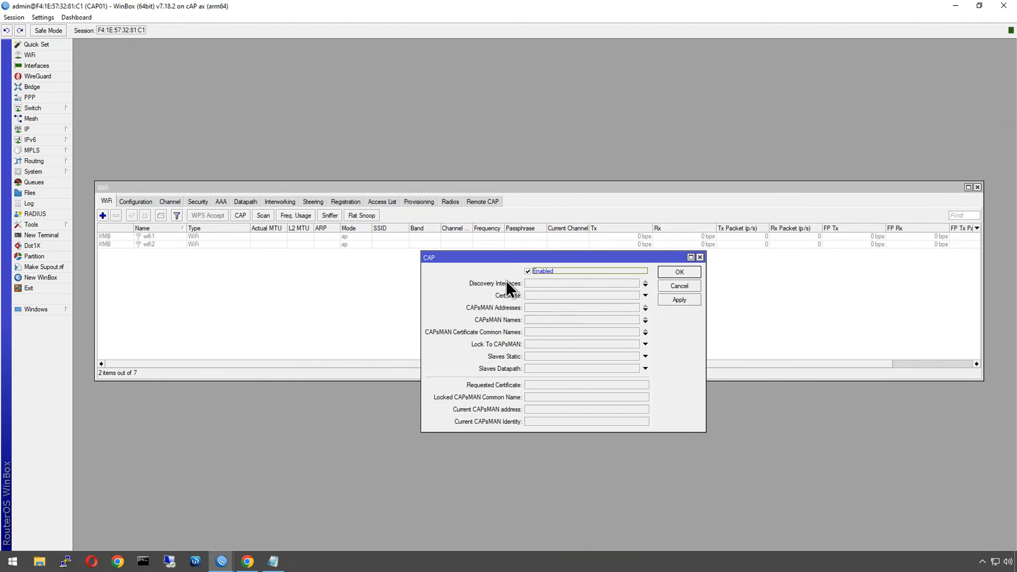
click(556, 284)
click(545, 284)
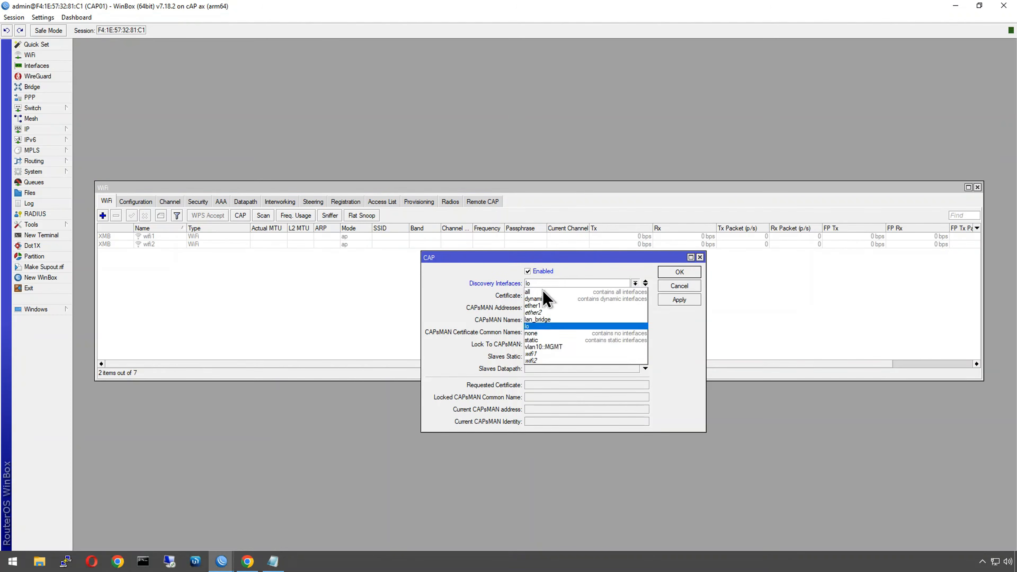
click(557, 344)
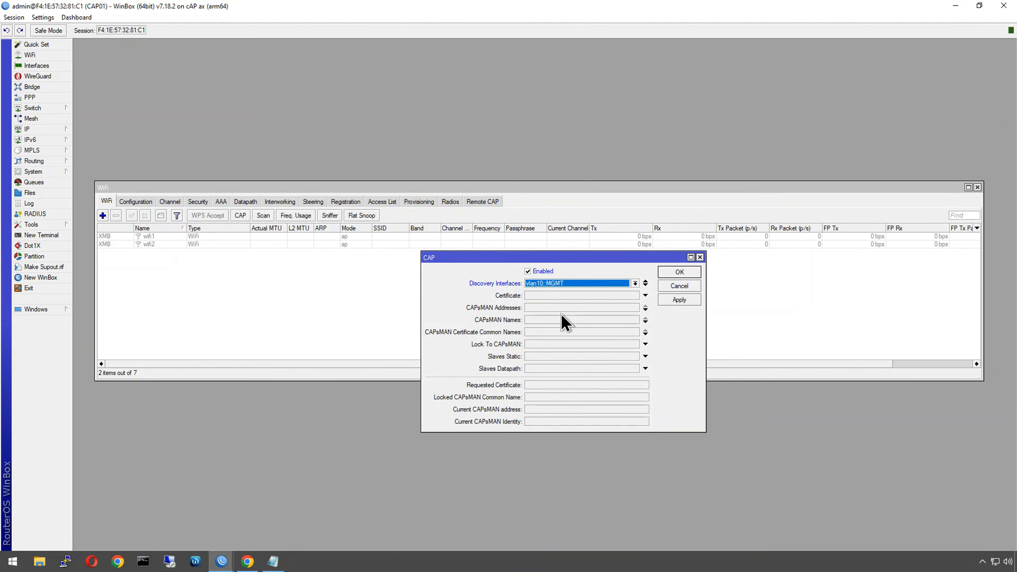
click(537, 296)
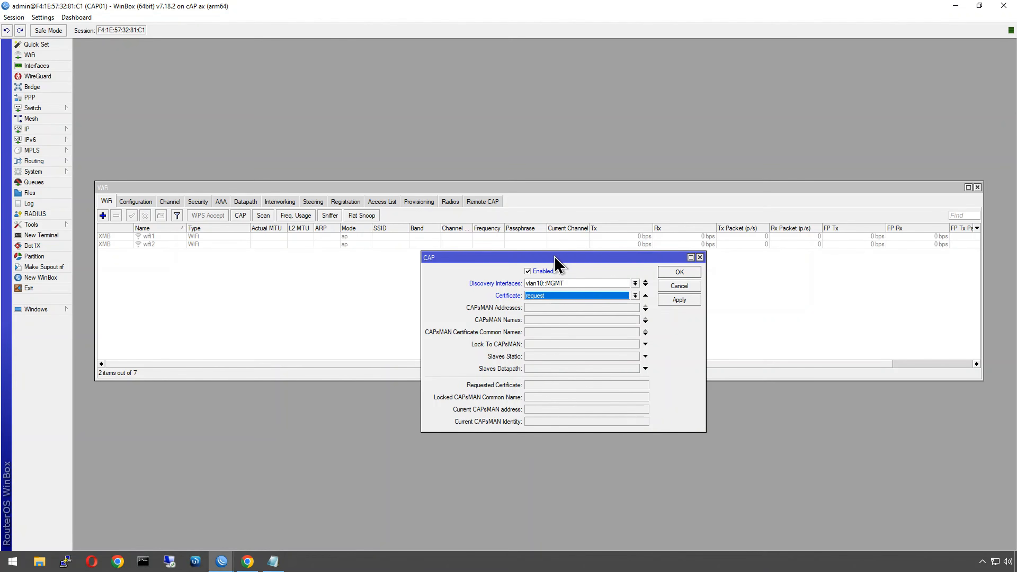
drag(561, 257, 509, 197)
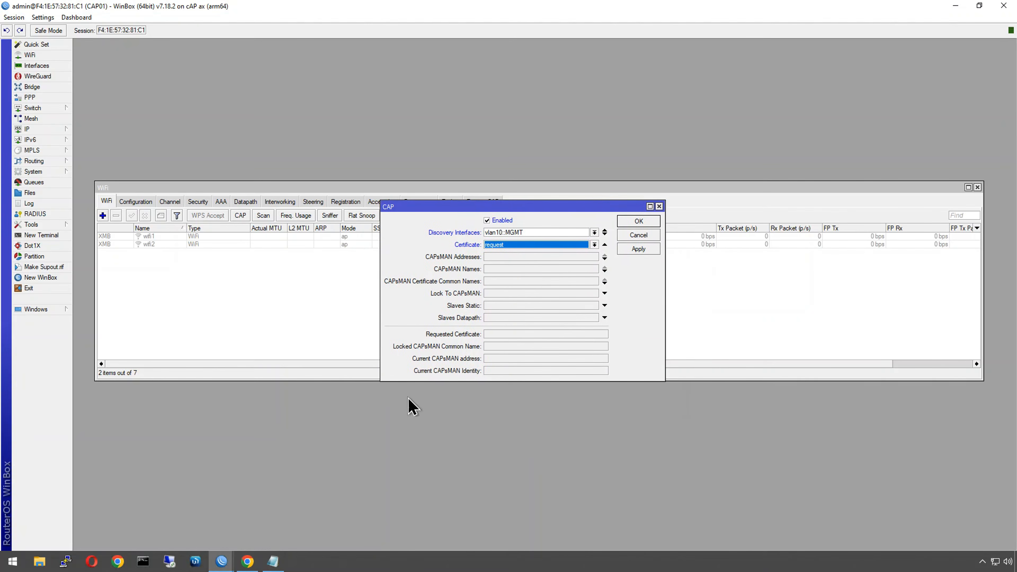
Step: In the hAP ax² session, enable the CAPsMAN service on the vlan10::MGMT interface
click(221, 561)
click(188, 533)
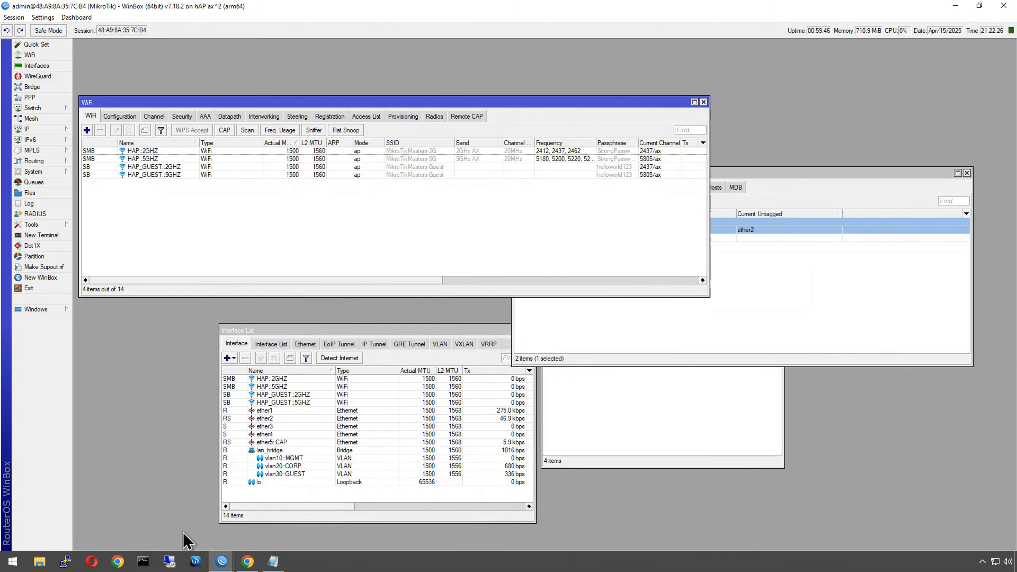
click(465, 116)
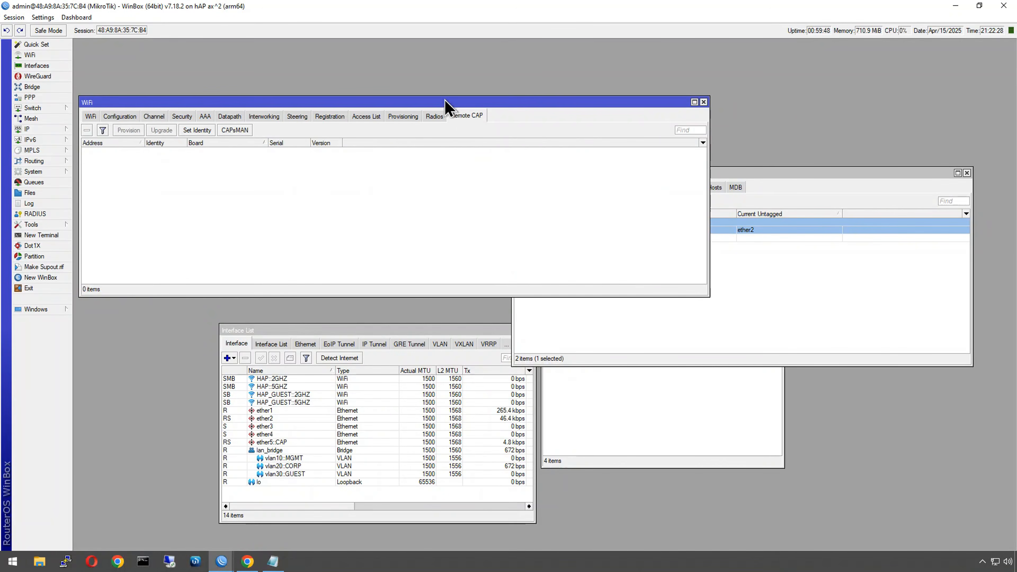
drag(447, 105, 602, 159)
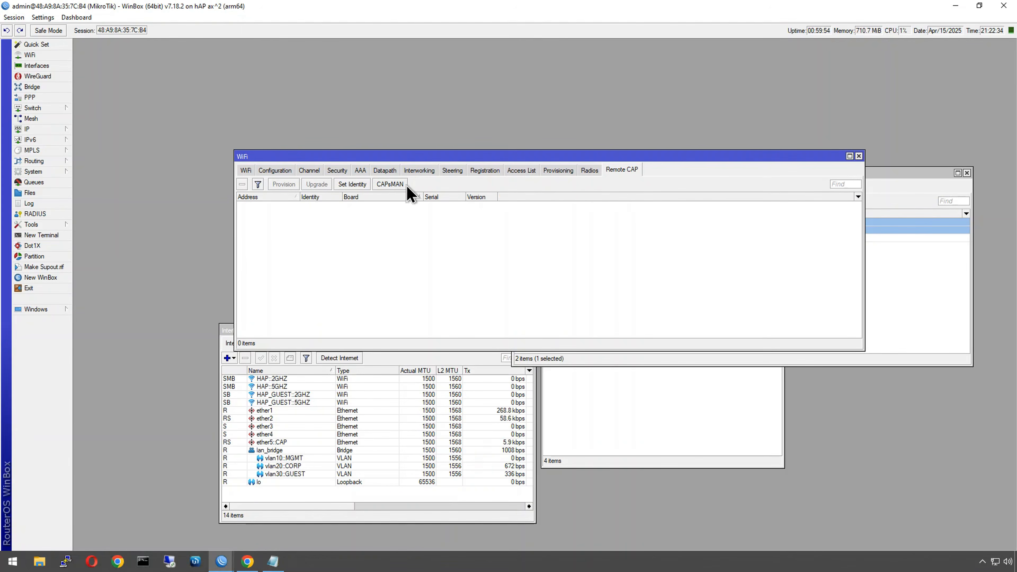
click(395, 184)
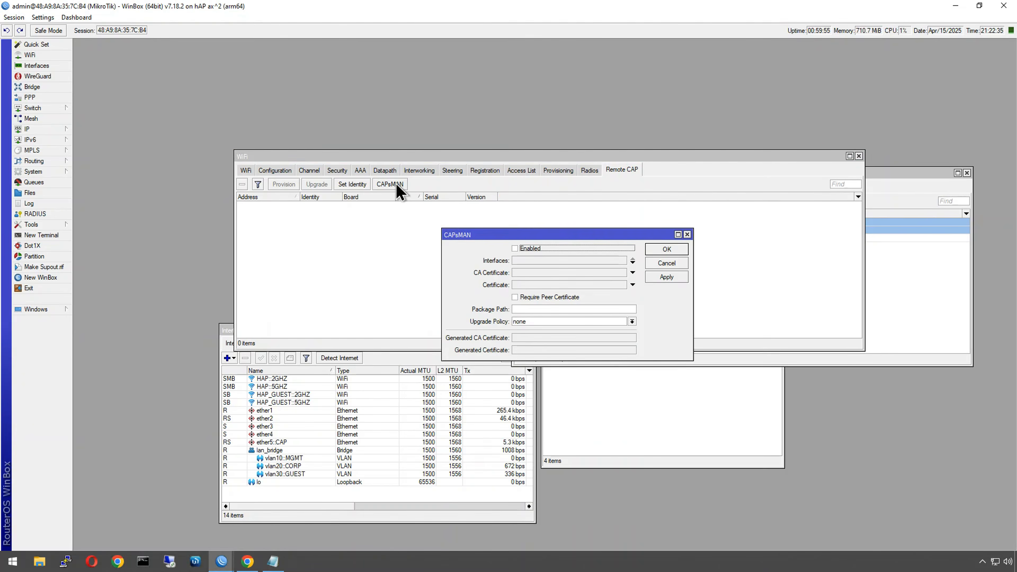
click(515, 249)
click(529, 260)
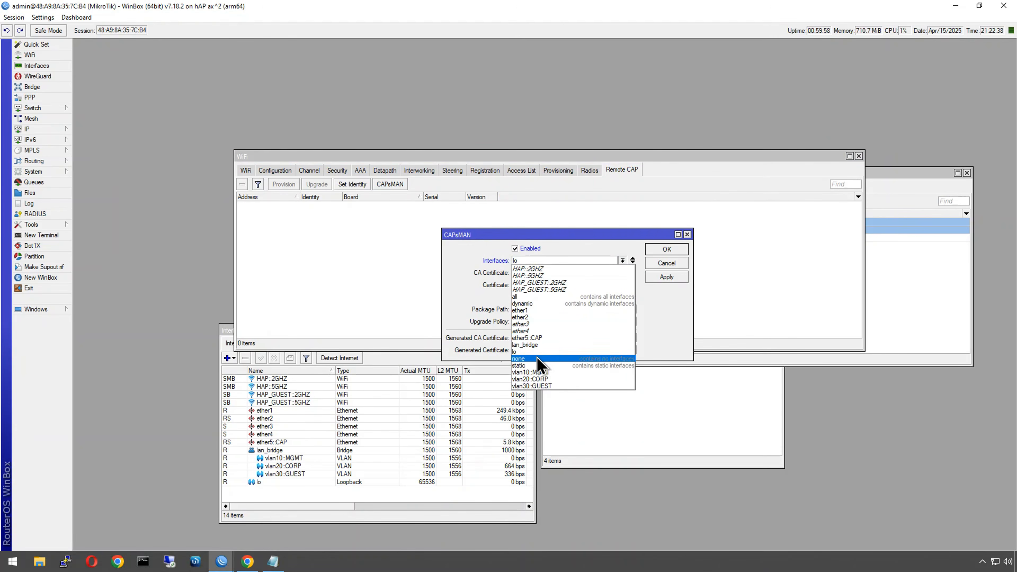
click(539, 373)
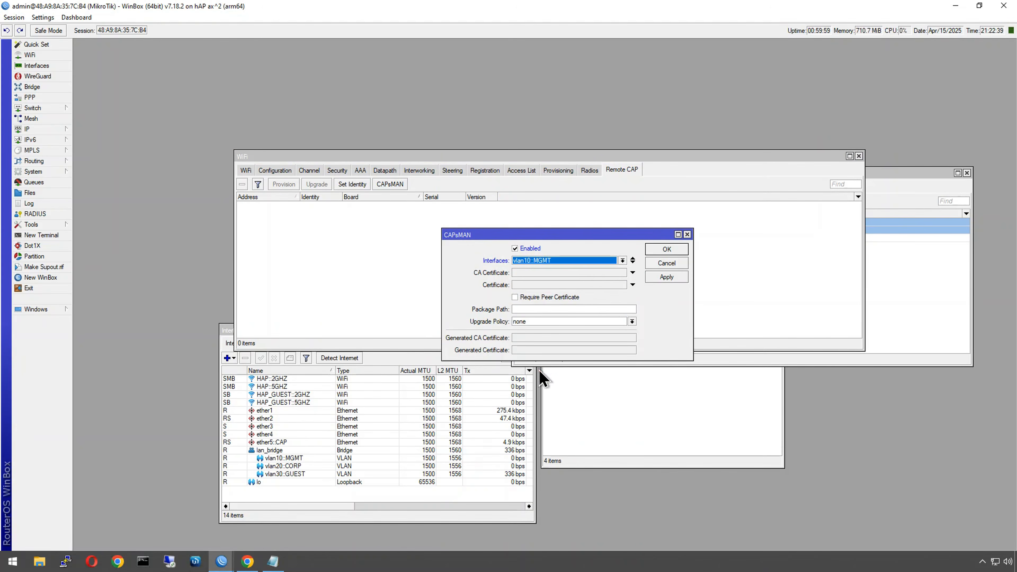
Step: Set the CAPsMAN CA certificate and certificate to auto, and save the settings
click(559, 275)
click(577, 285)
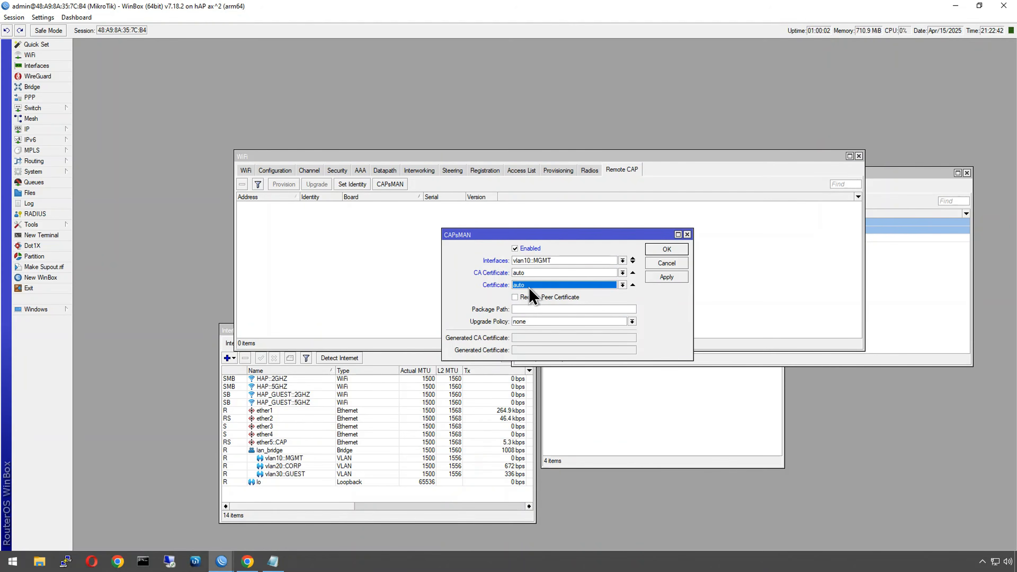
click(666, 278)
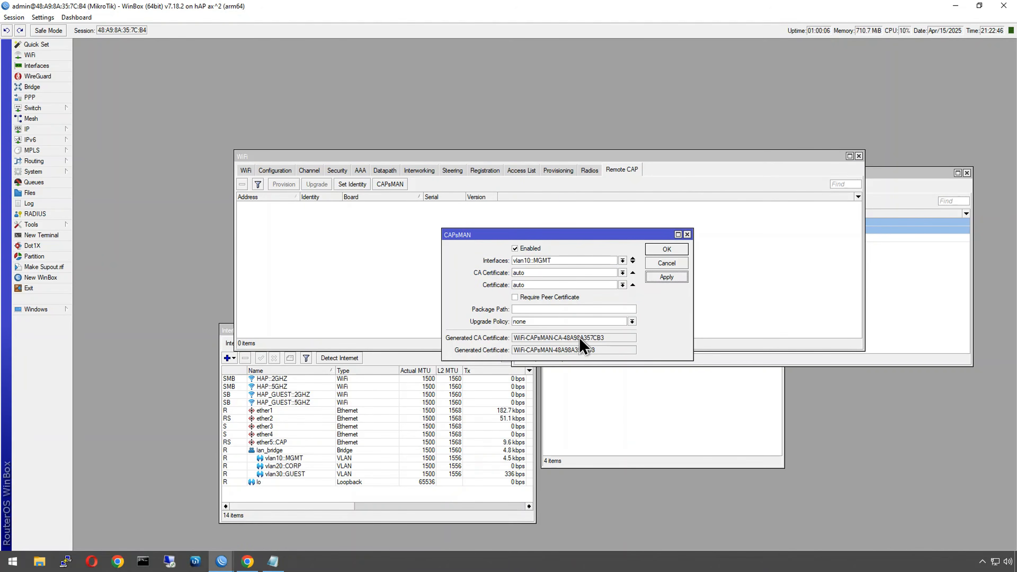
click(661, 250)
Step: Return to the CAP01 session and apply the prepared CAP settings
mouse_move(214, 569)
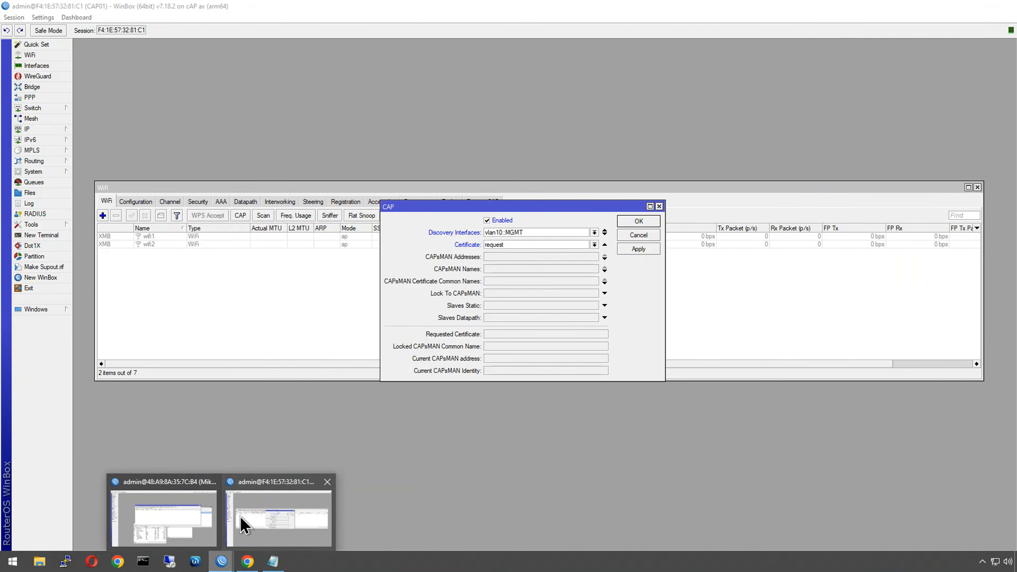
click(241, 526)
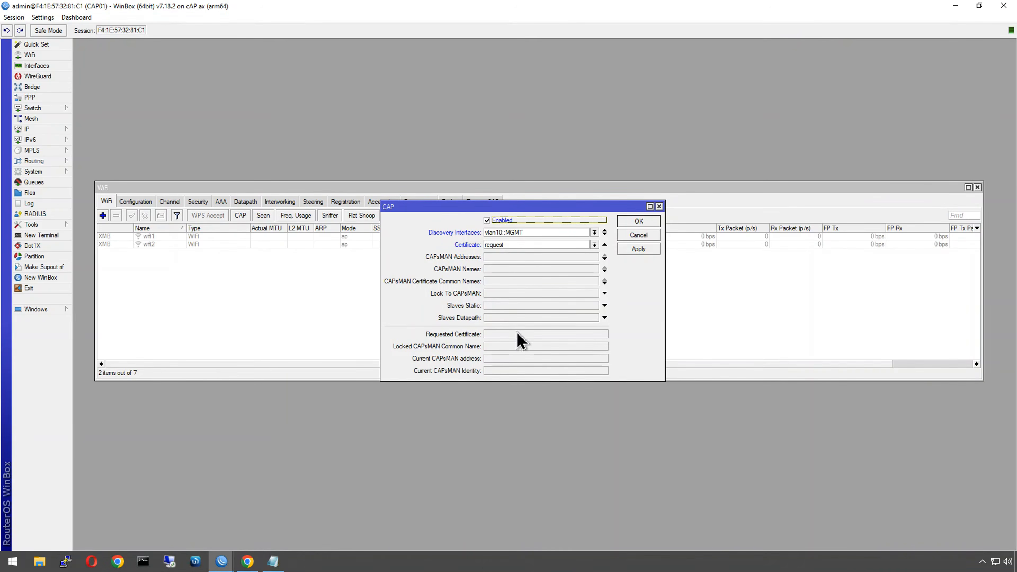
click(647, 251)
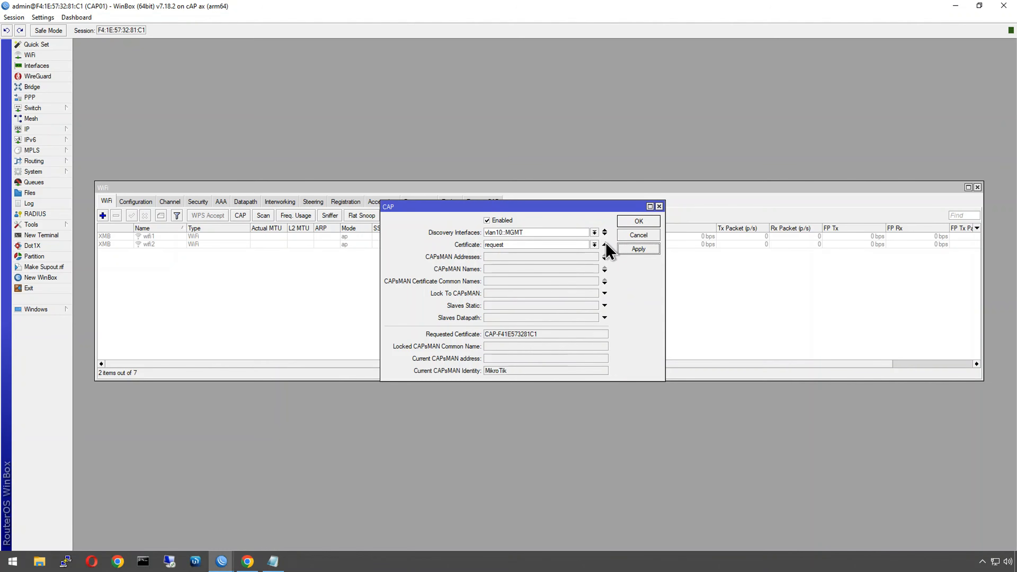
click(627, 223)
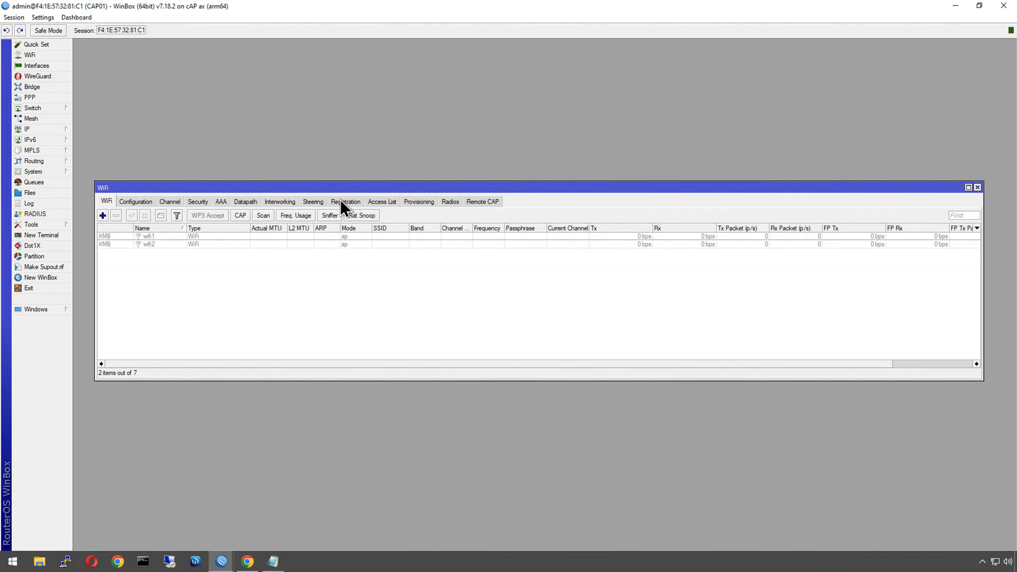
Step: Set the manager of CAP01's wifi1 interface to capsman and save it
double_click(124, 235)
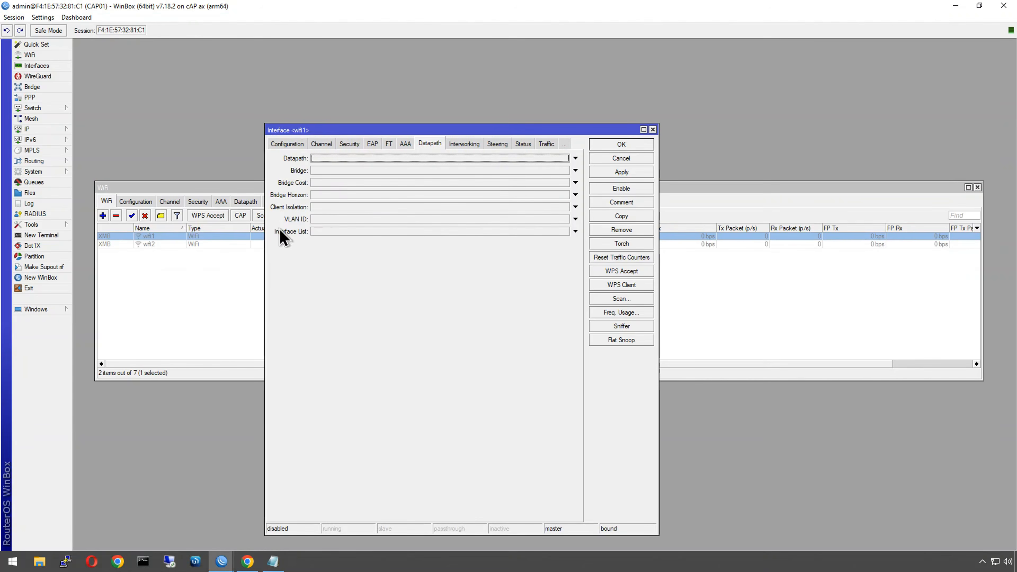
click(283, 144)
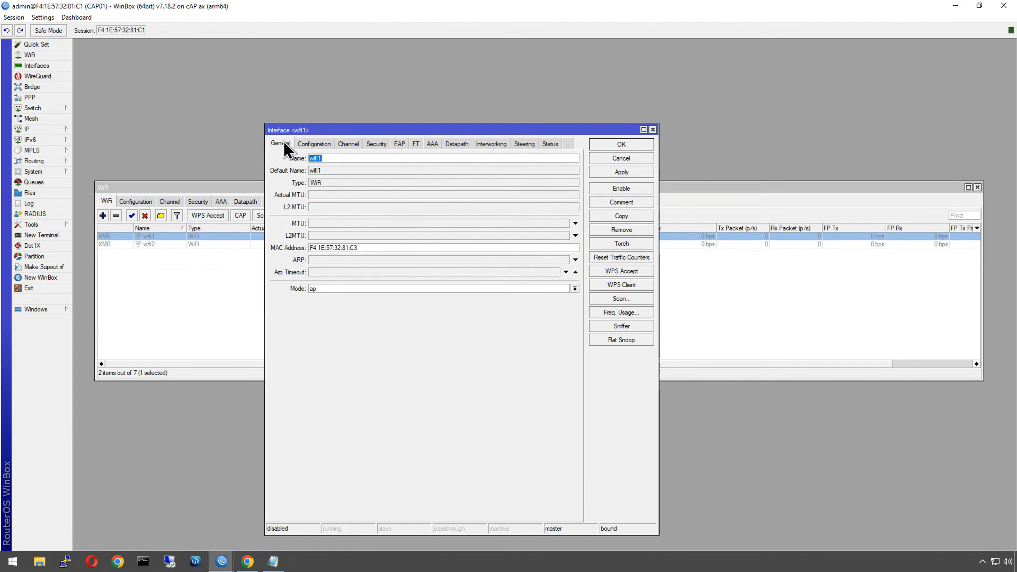
click(304, 144)
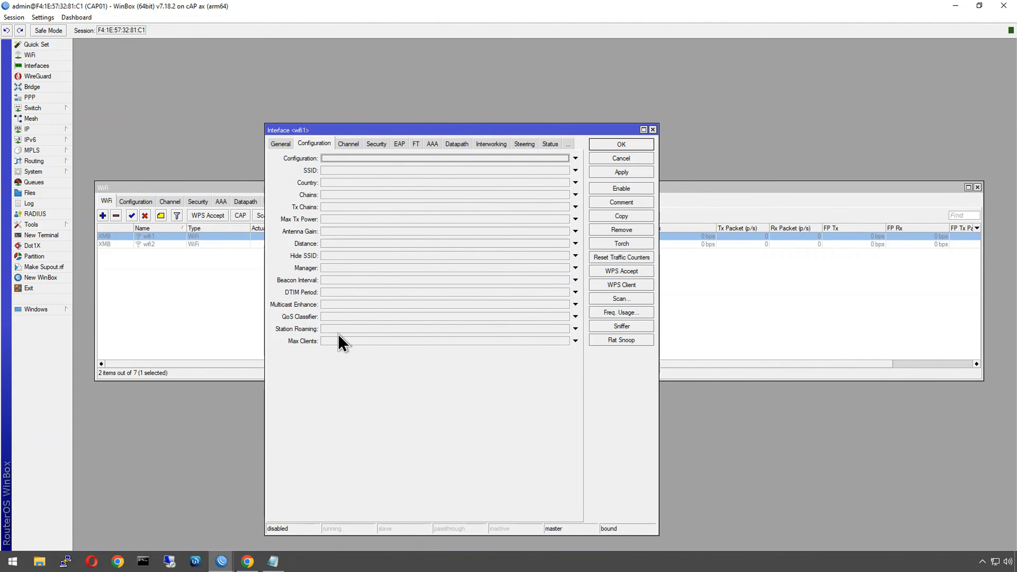
click(334, 268)
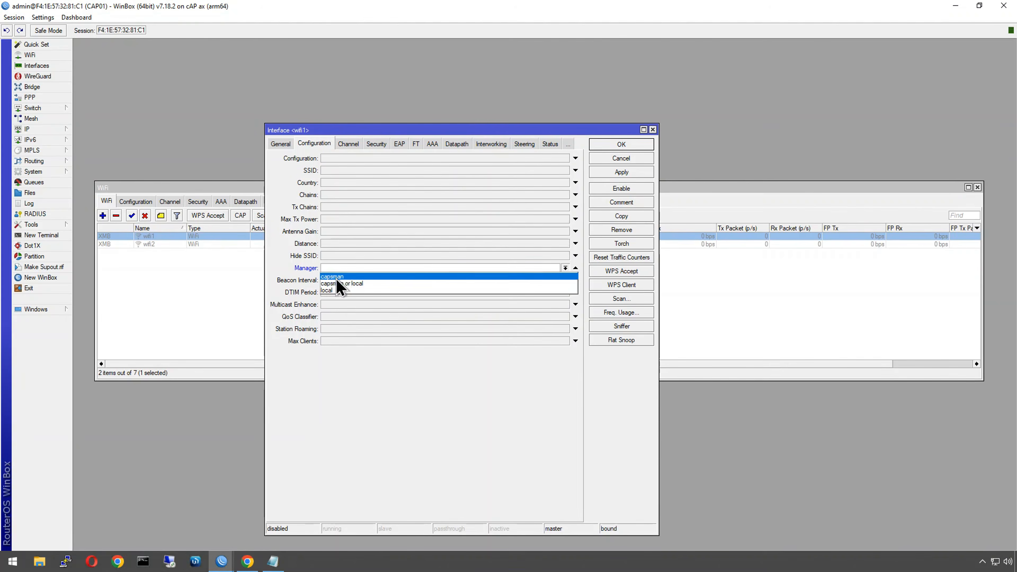
click(333, 276)
click(621, 144)
Step: Set the manager of CAP01's wifi2 interface to capsman and save it
double_click(120, 252)
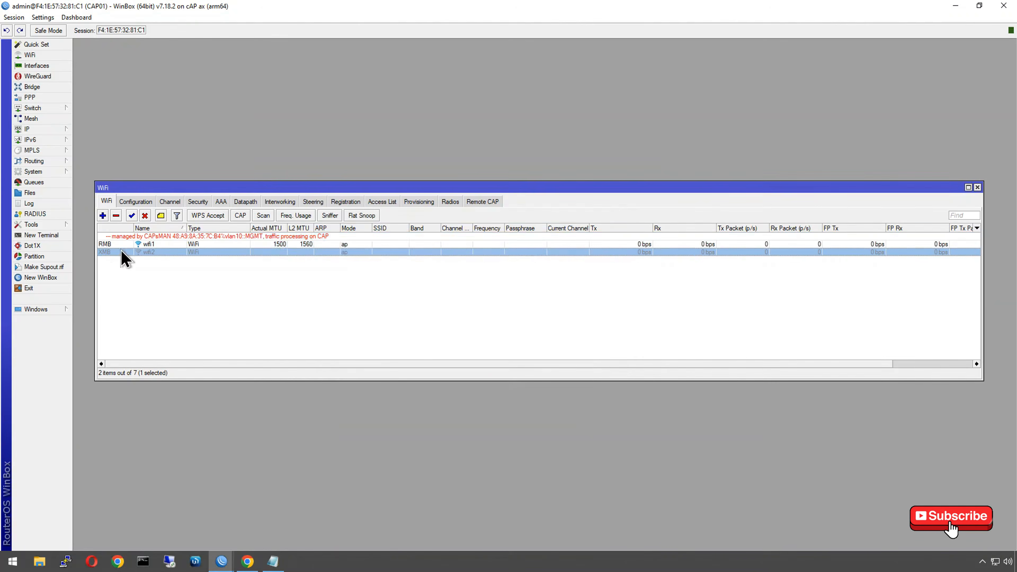
click(342, 268)
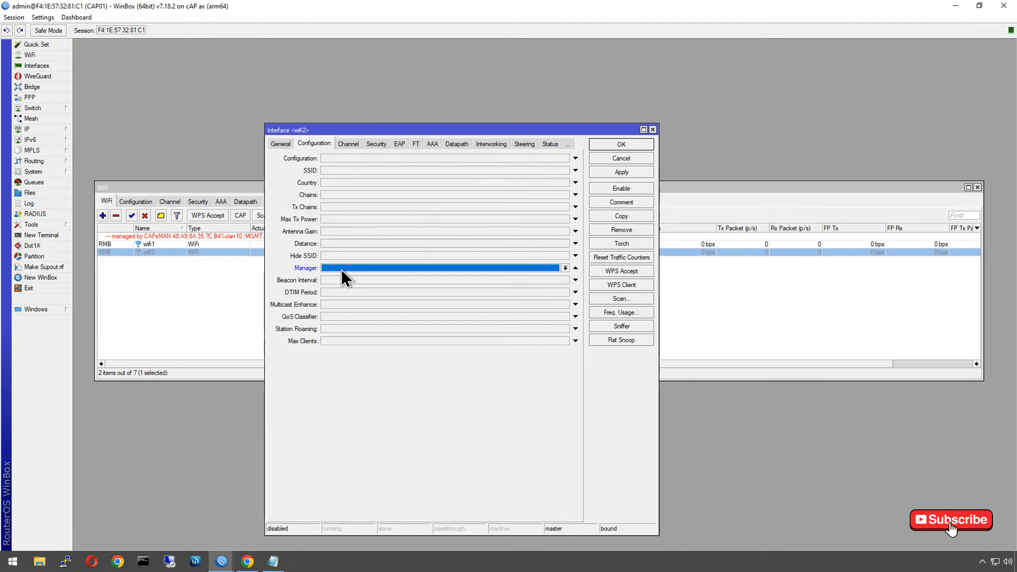
click(338, 278)
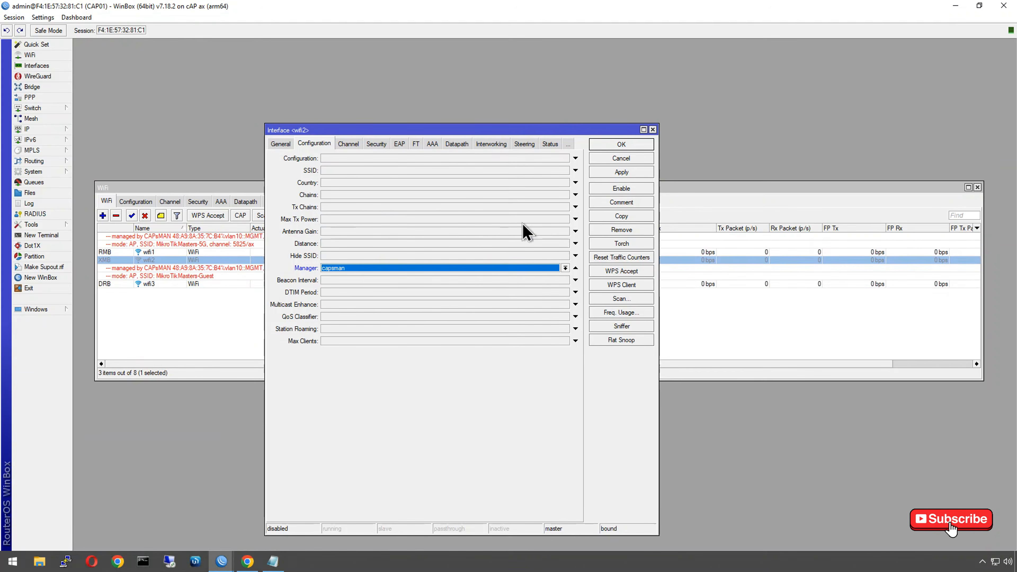
click(604, 147)
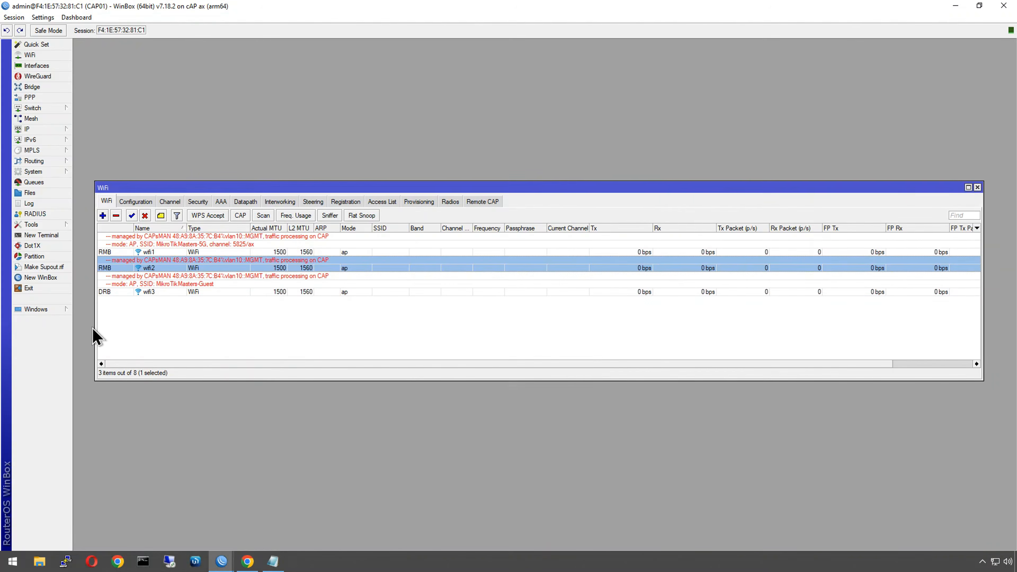
Step: Examine CAP01's CAPsMAN-managed WiFi interfaces and the SSIDs and channels provisioned to wifi1 through wifi4
click(165, 251)
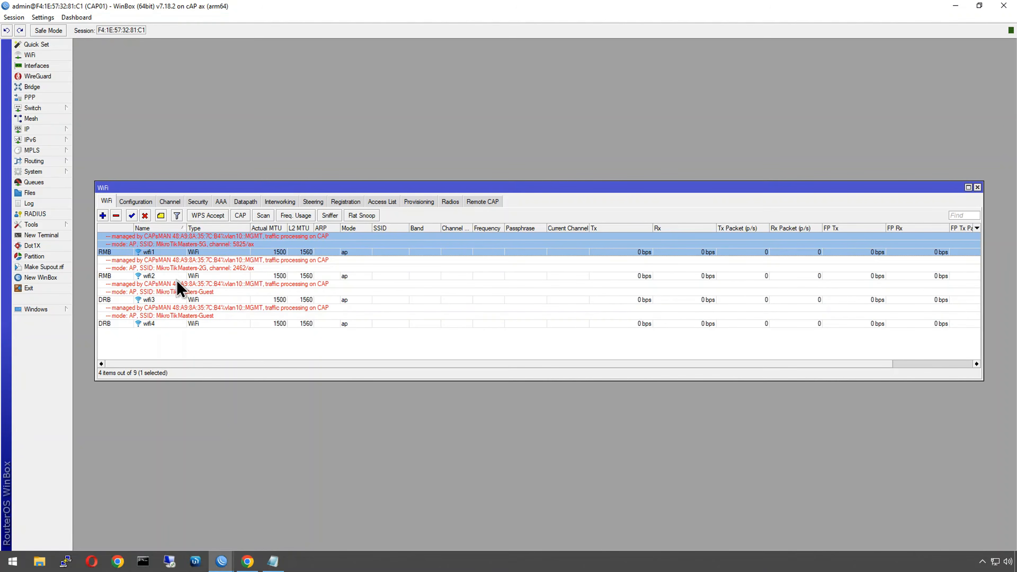
click(204, 269)
click(208, 249)
click(194, 300)
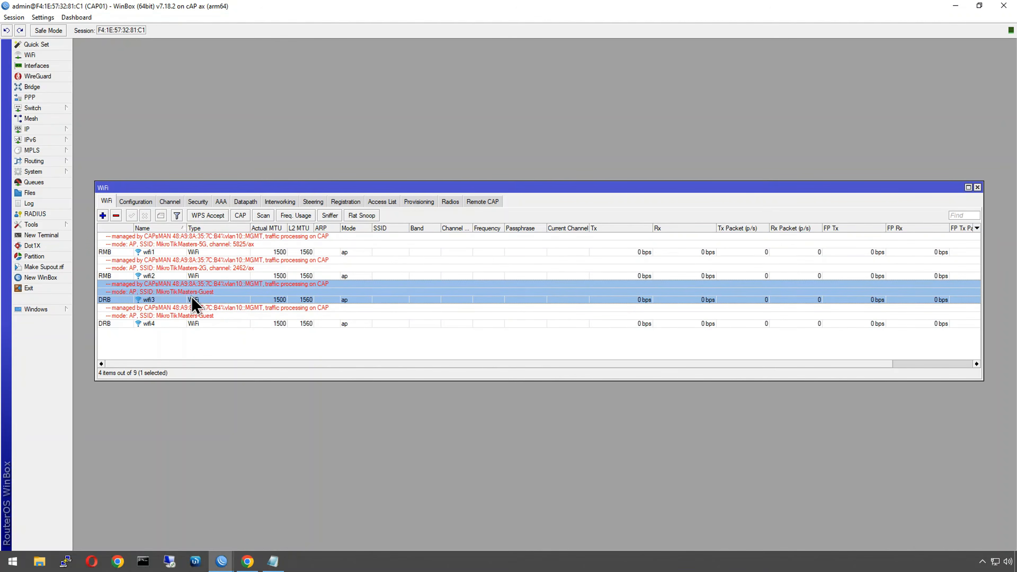
click(206, 321)
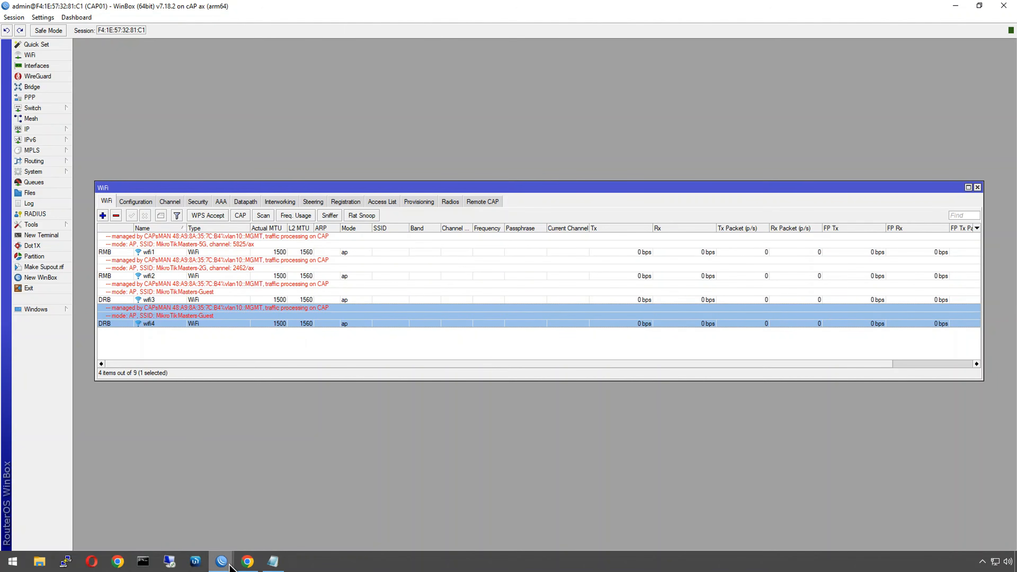
Step: Switch to the hAP ax² session and check the CAP-operated WiFi interfaces in the interface list
mouse_move(221, 562)
click(190, 539)
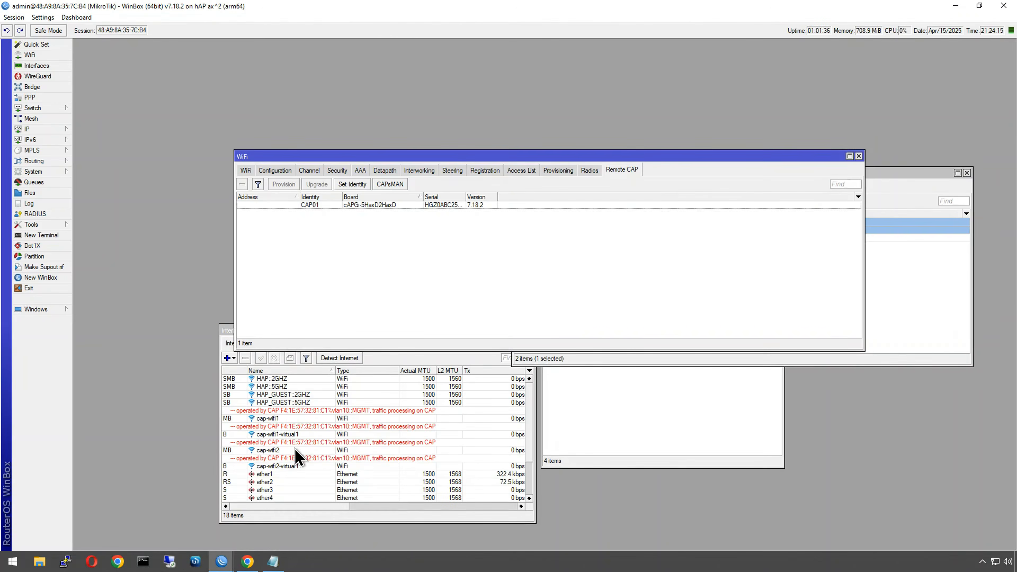
click(300, 466)
drag(271, 334, 470, 366)
Step: Show the hAP ax² WiFi interfaces sorted by SSID and compare the local interfaces with the CAP ones
click(326, 247)
click(246, 171)
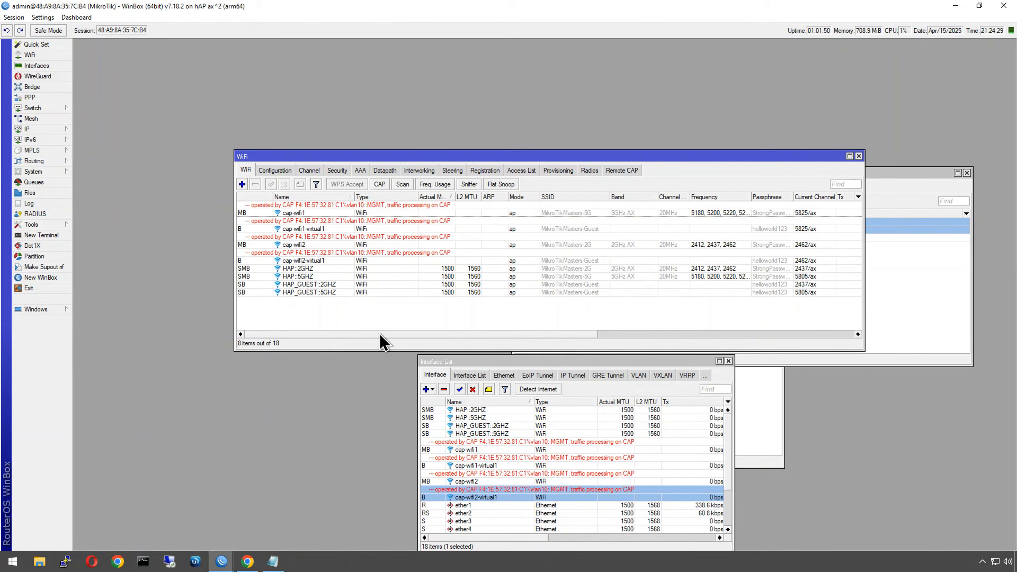
drag(490, 333, 506, 333)
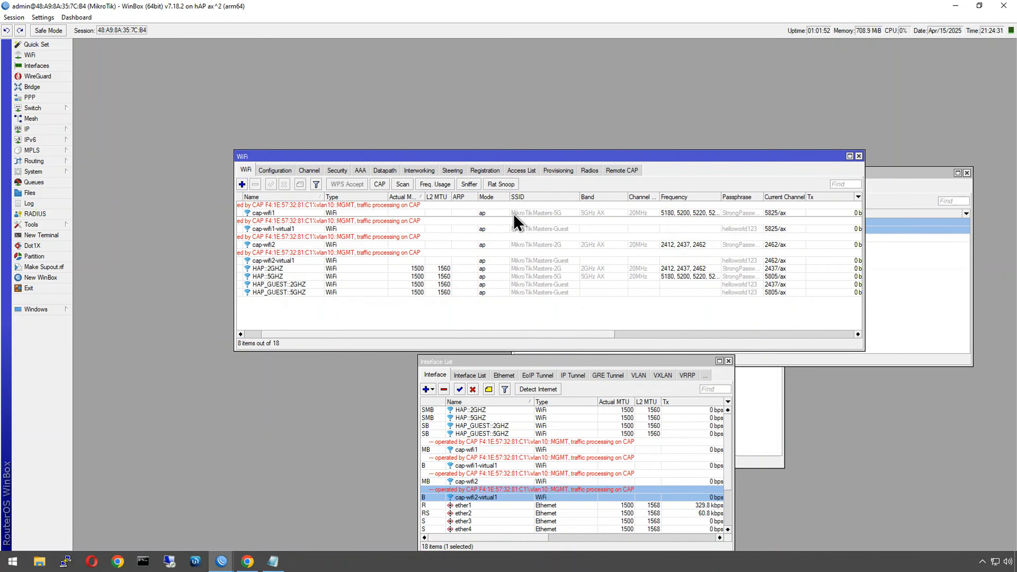
click(528, 197)
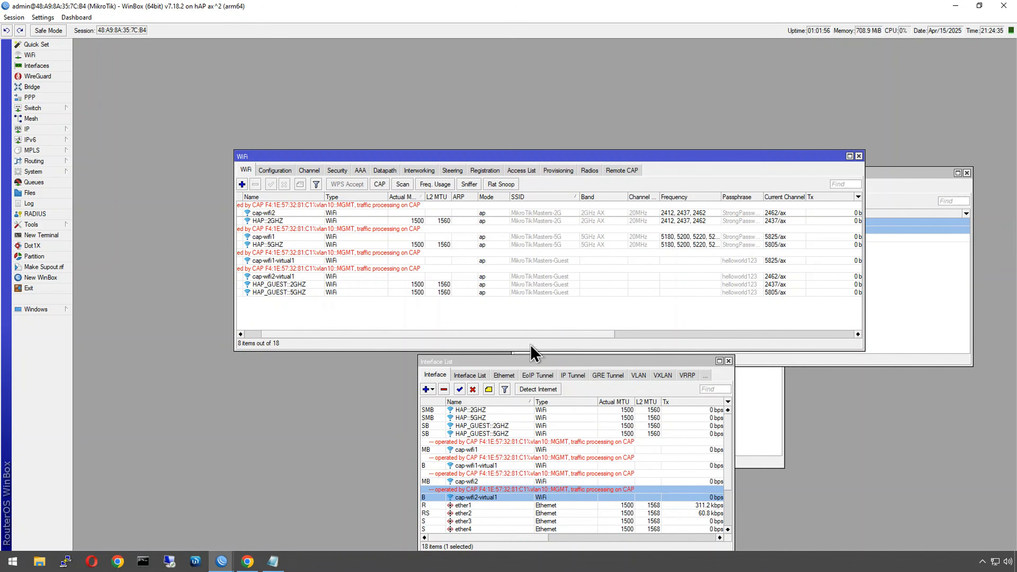
drag(443, 333, 427, 335)
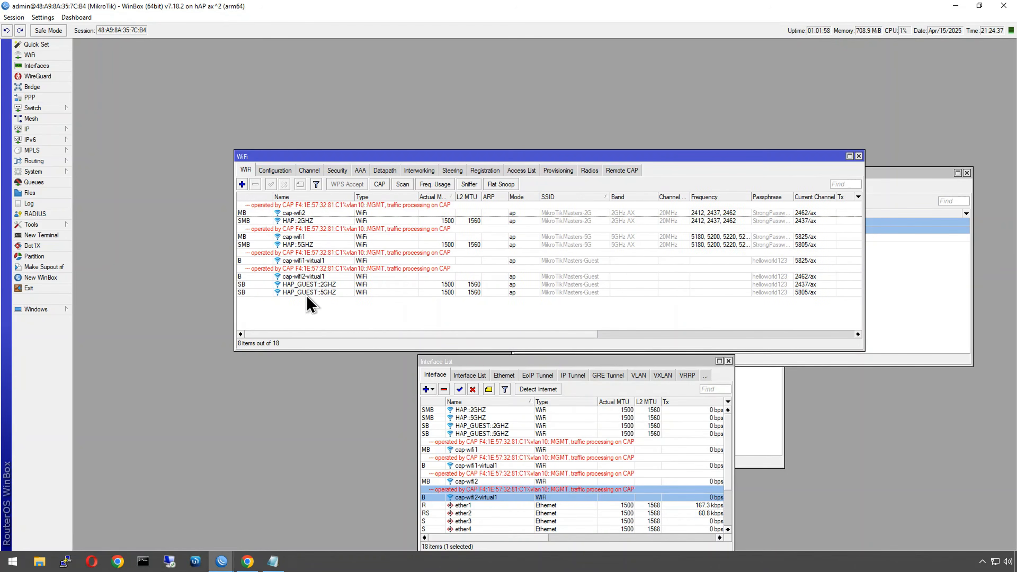
drag(586, 156, 468, 297)
Step: Return to the CAP01 session and set the datapath bridge of wifi1 to lan_bridge
click(241, 536)
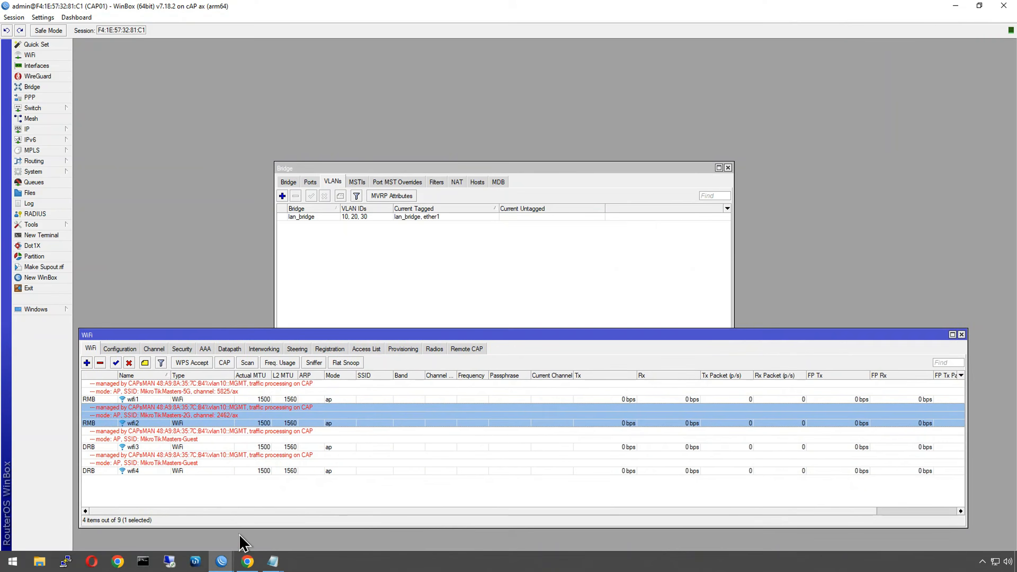
drag(259, 335, 274, 283)
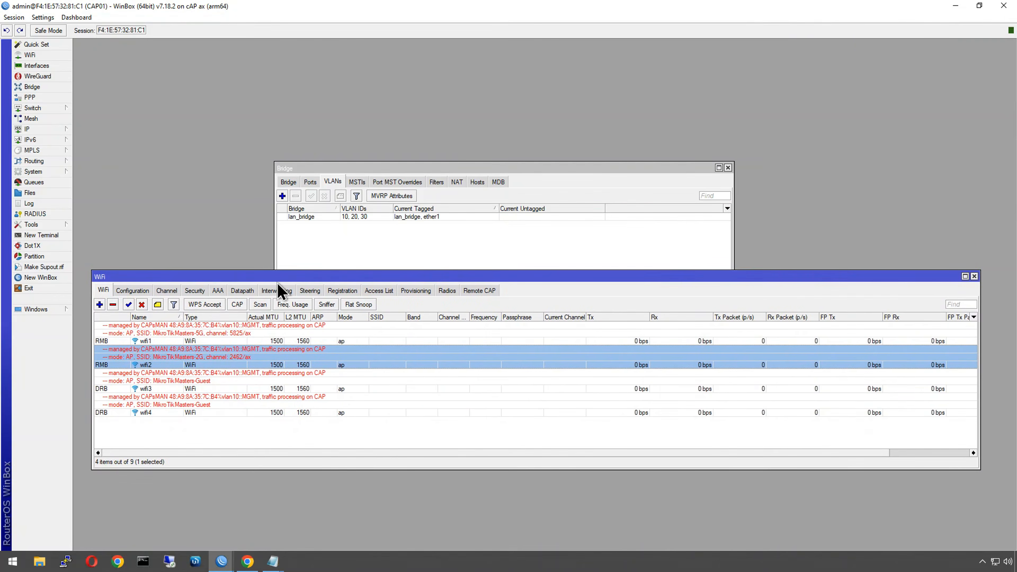
click(177, 336)
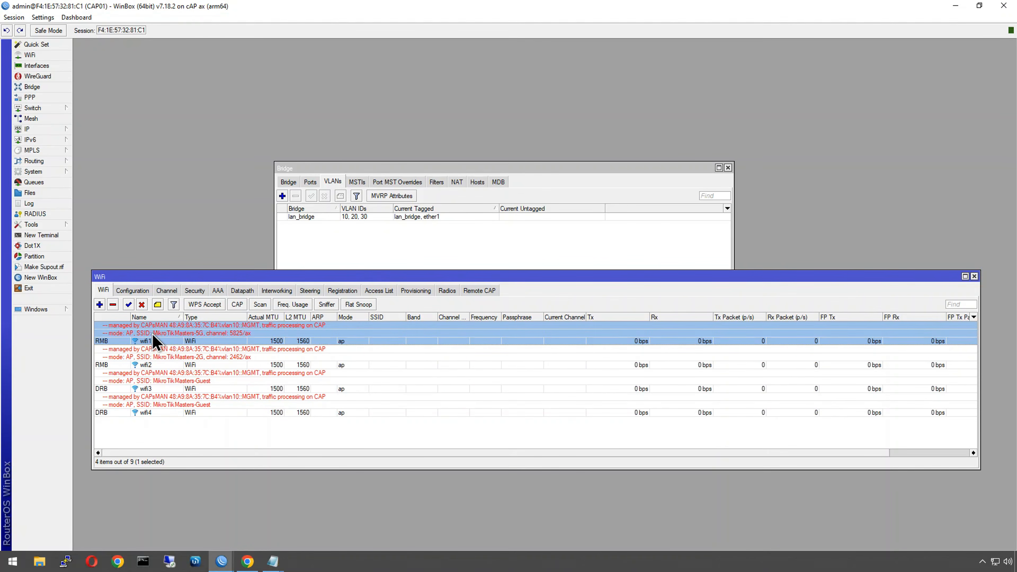
double_click(152, 336)
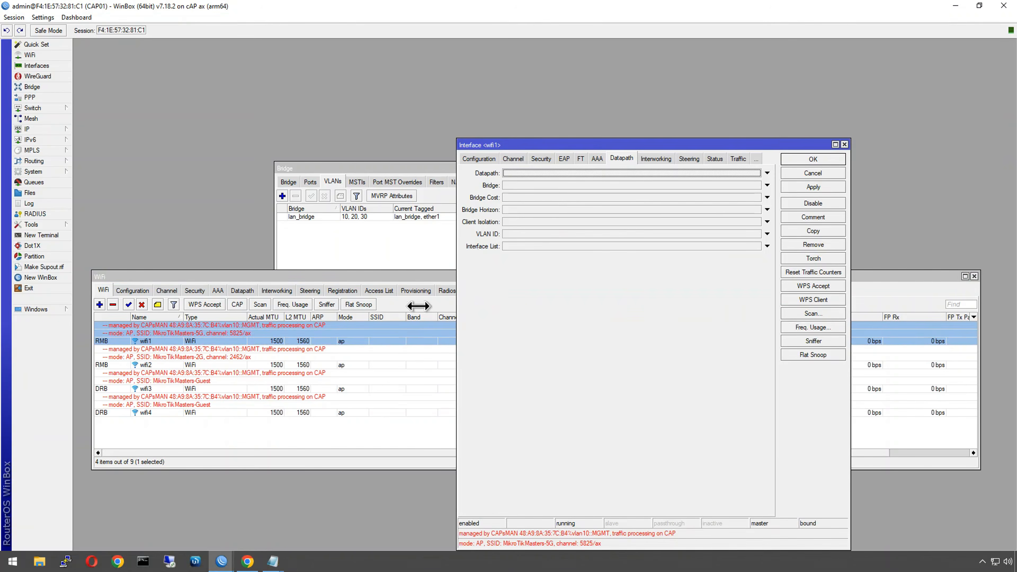
click(552, 186)
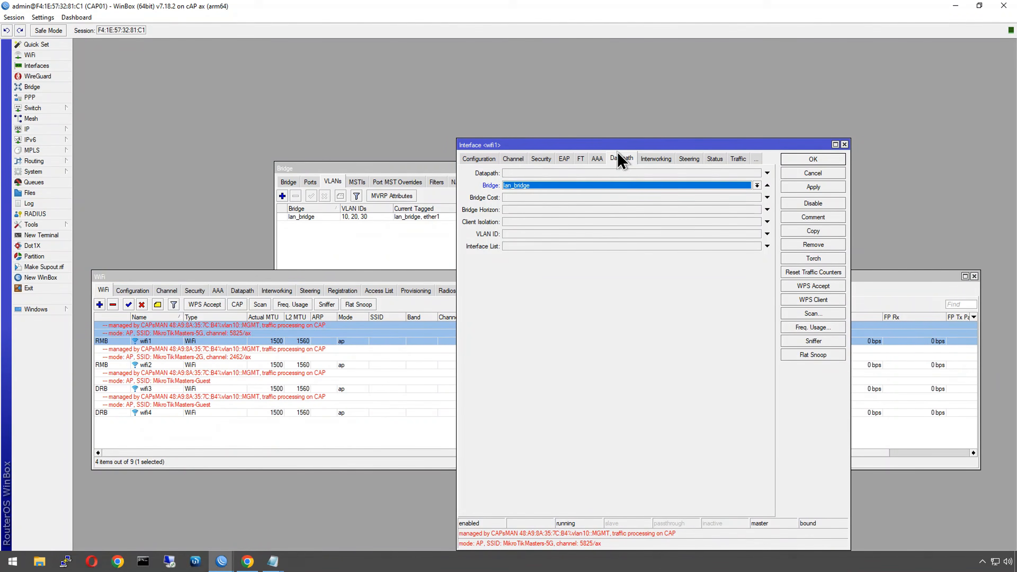
click(800, 160)
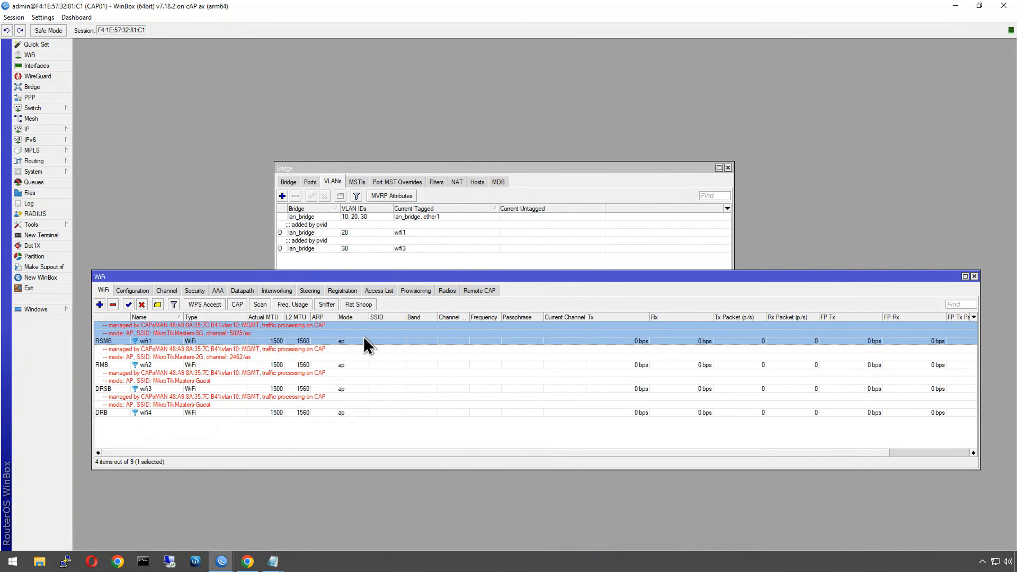
Step: Set the datapath bridge of CAP01's wifi2 to lan_bridge, save it, and recheck wifi1's datapath settings
double_click(320, 357)
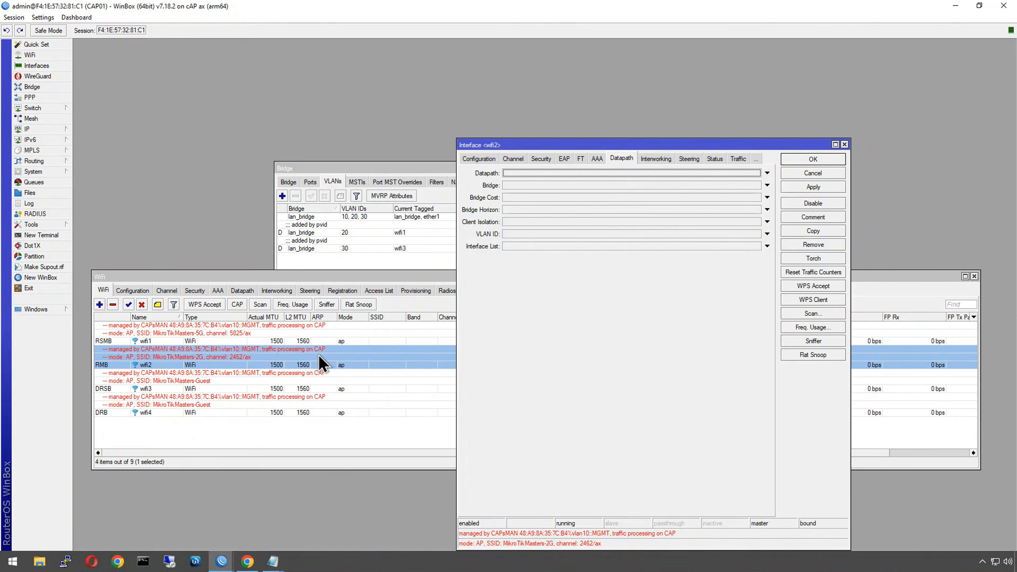
click(602, 184)
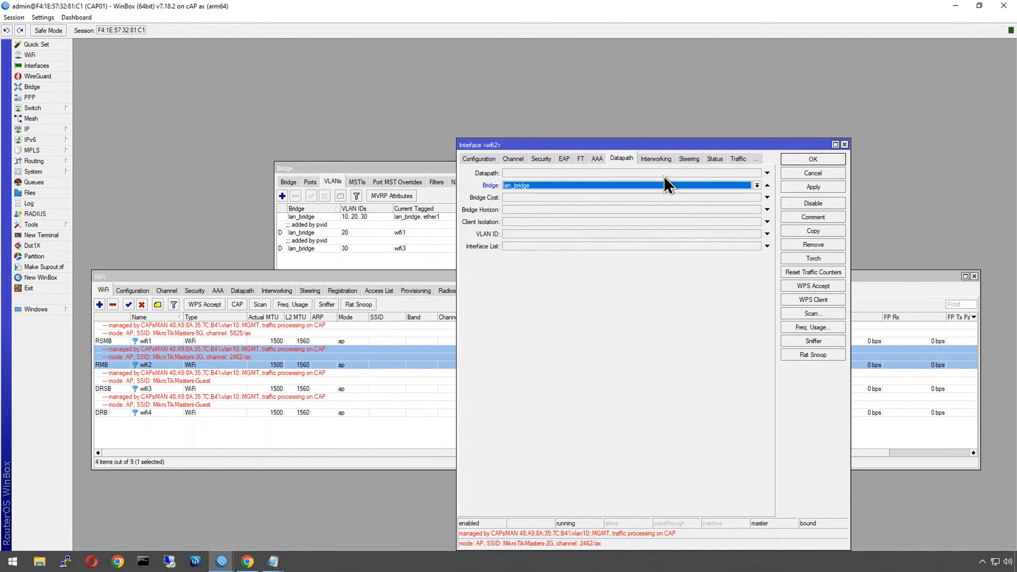
click(808, 158)
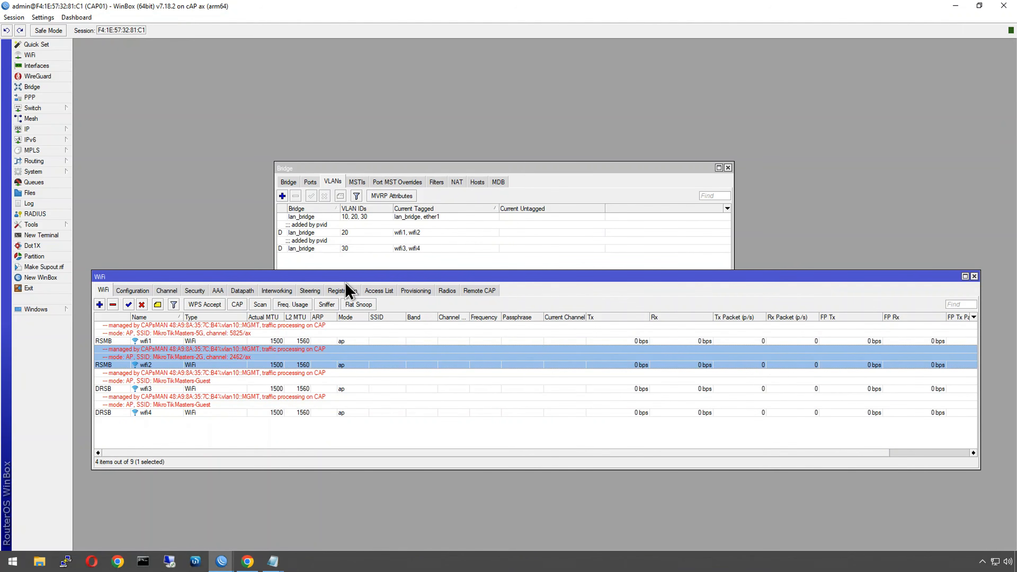
double_click(266, 342)
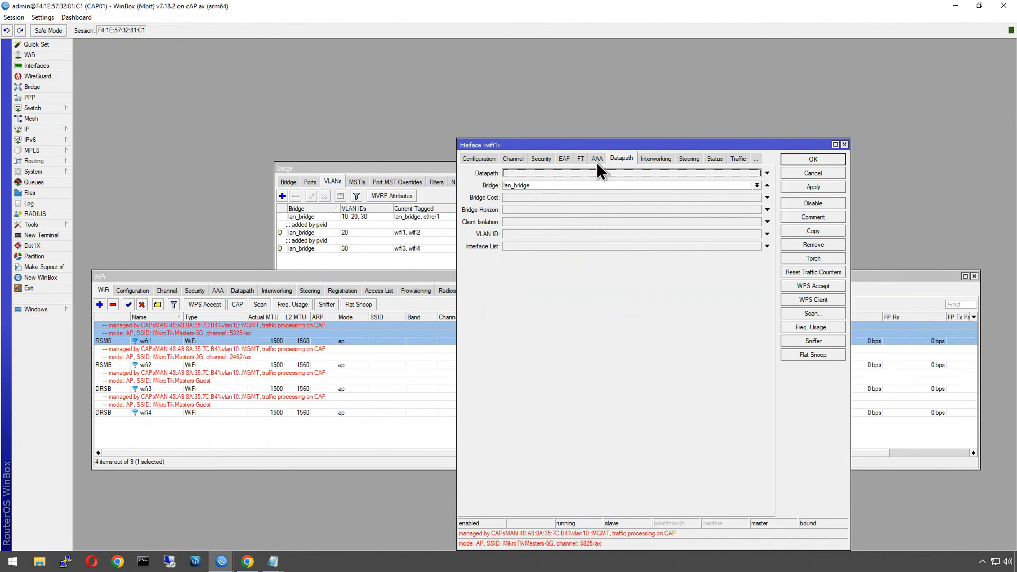
click(814, 159)
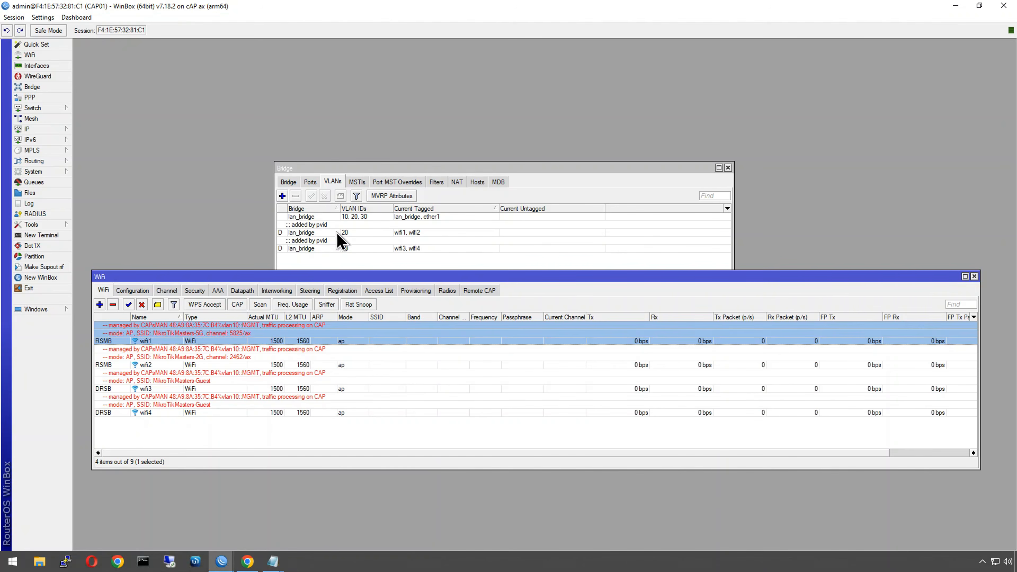
Step: Switch to the hAP ax² session and open the datapath-corp and datapath-guest profiles to review their VLAN IDs
mouse_move(230, 563)
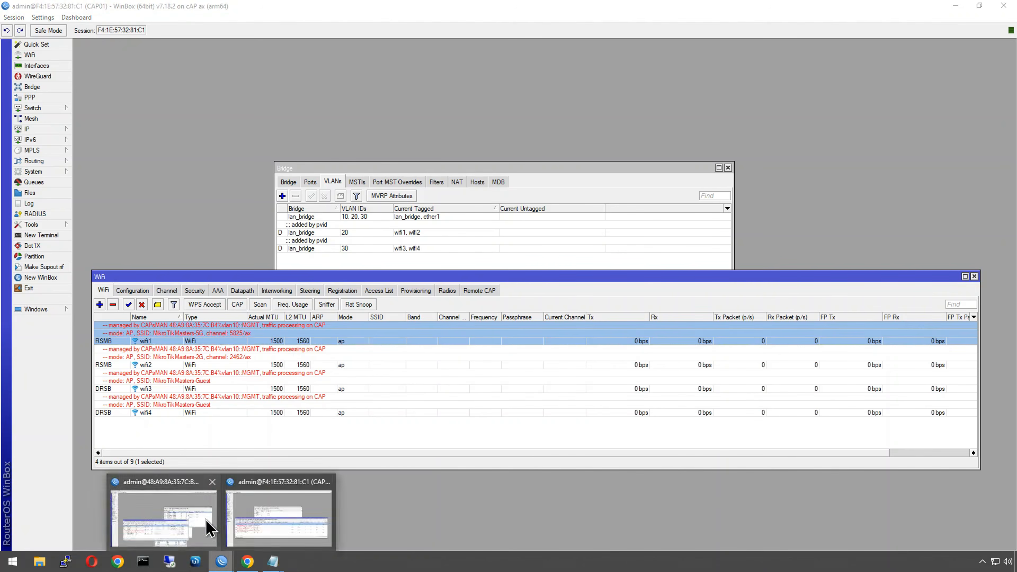
click(206, 530)
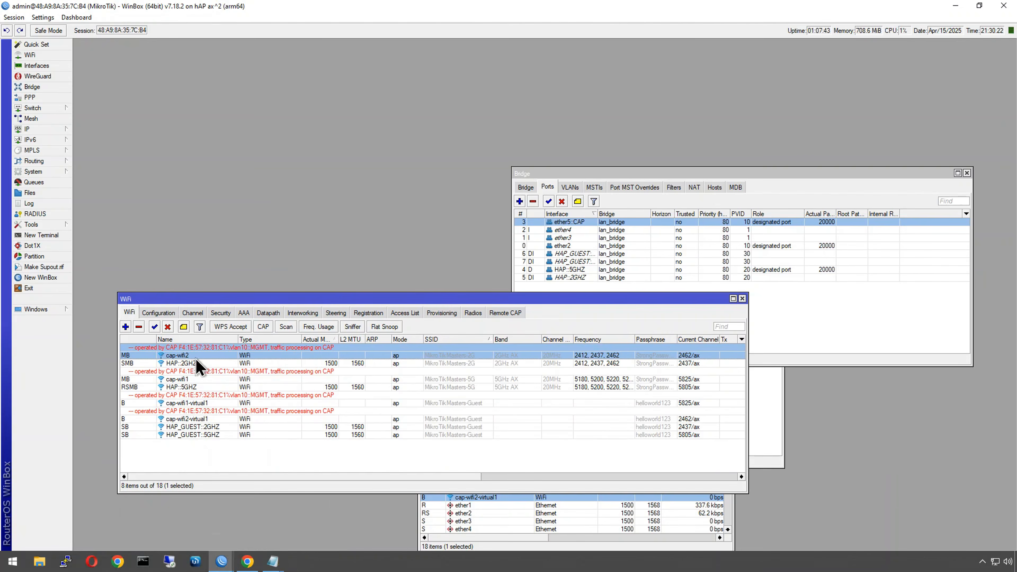
click(276, 313)
double_click(156, 349)
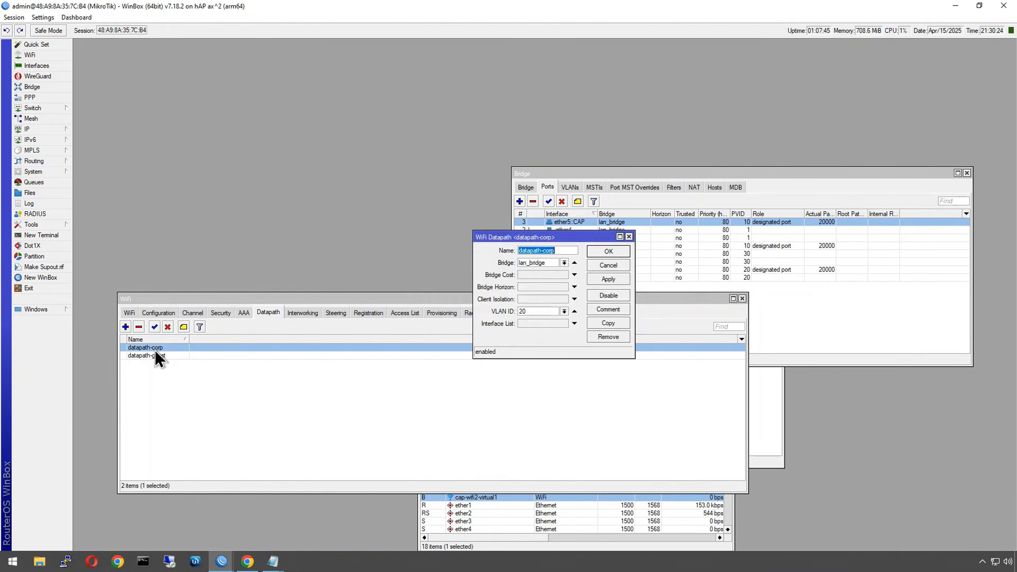
double_click(156, 356)
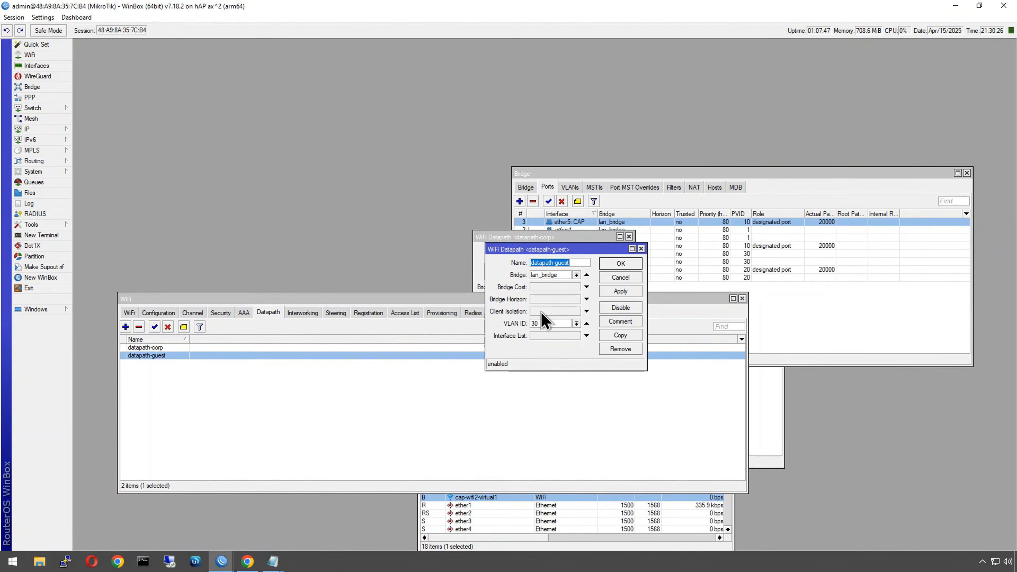
Step: Set the VLAN ID of the datapath-guest profile to 40 and apply it
double_click(537, 323)
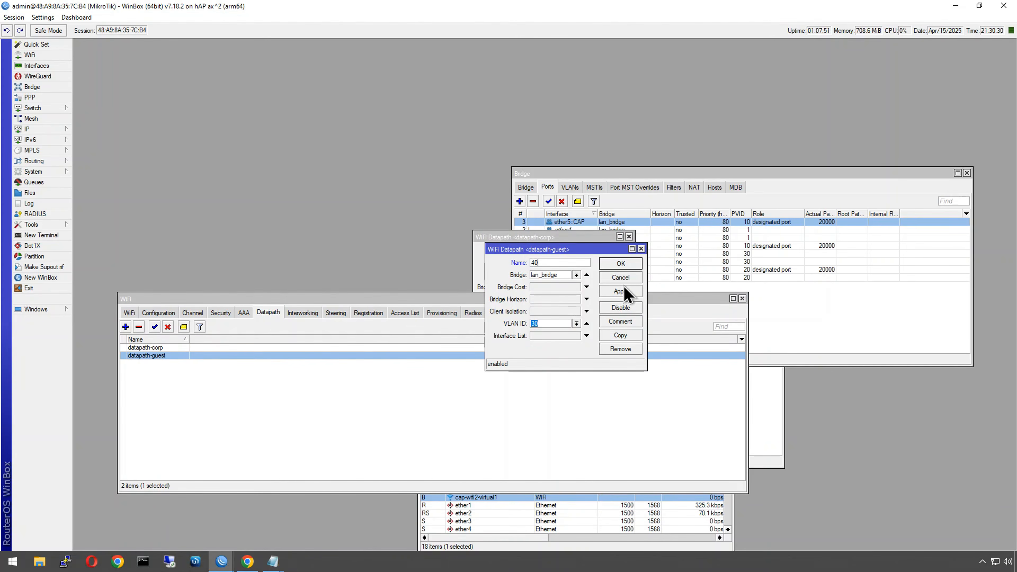
click(620, 277)
double_click(227, 356)
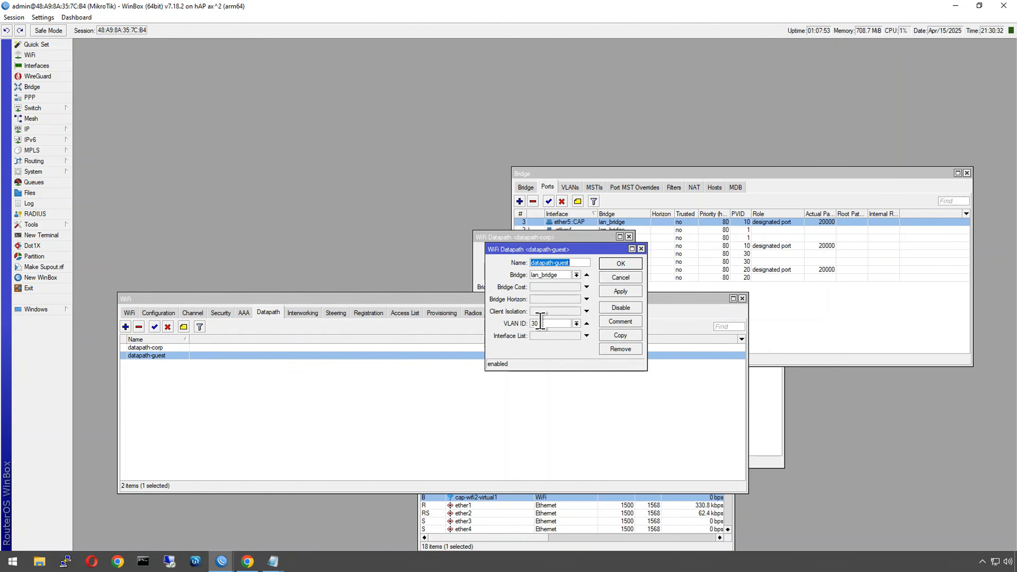
double_click(536, 323)
text(40)
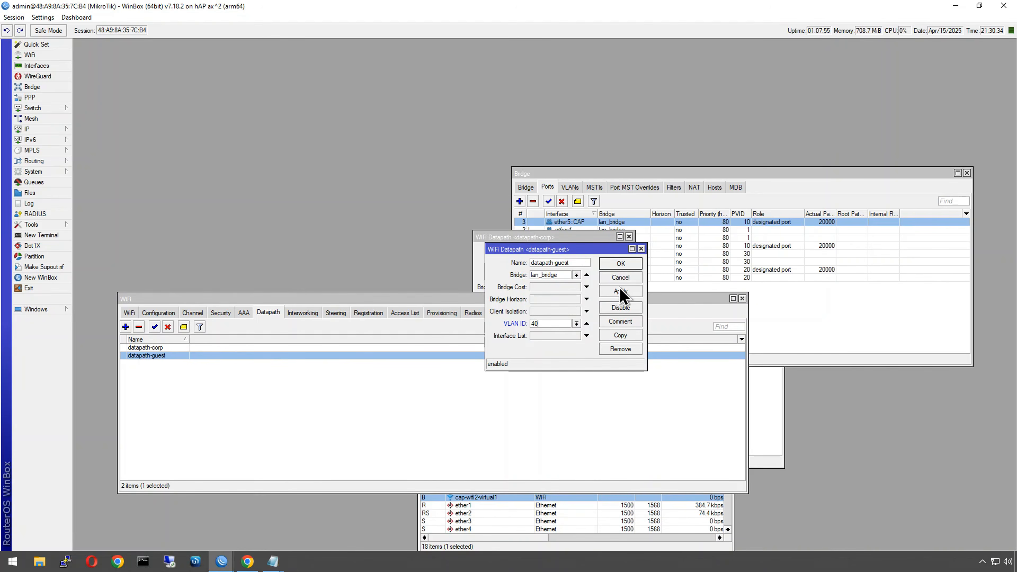
click(621, 292)
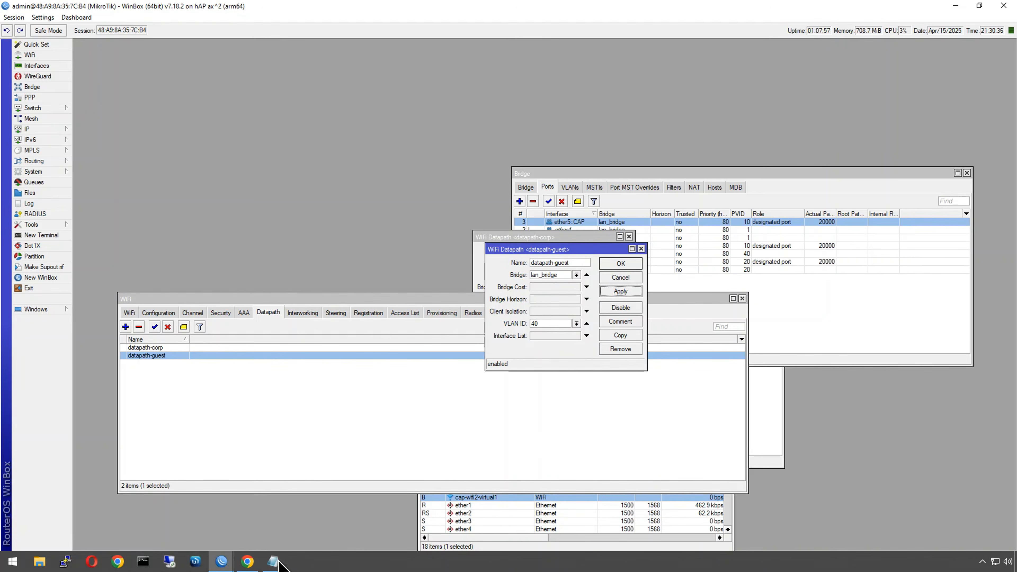
Step: Switch to the CAP01 session and check the guest interfaces' dynamic VLAN entry on lan_bridge
mouse_move(227, 568)
click(277, 539)
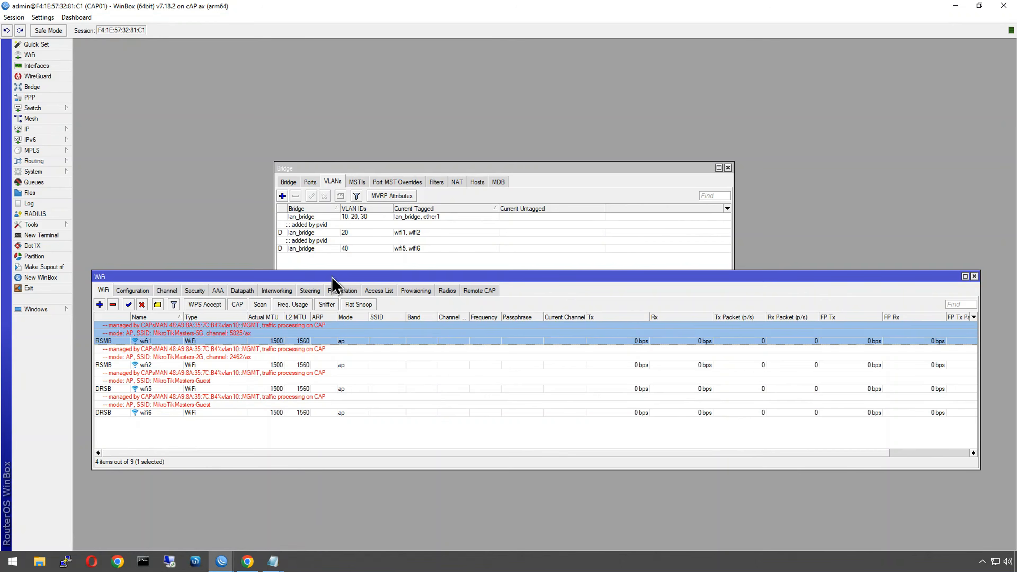
click(351, 251)
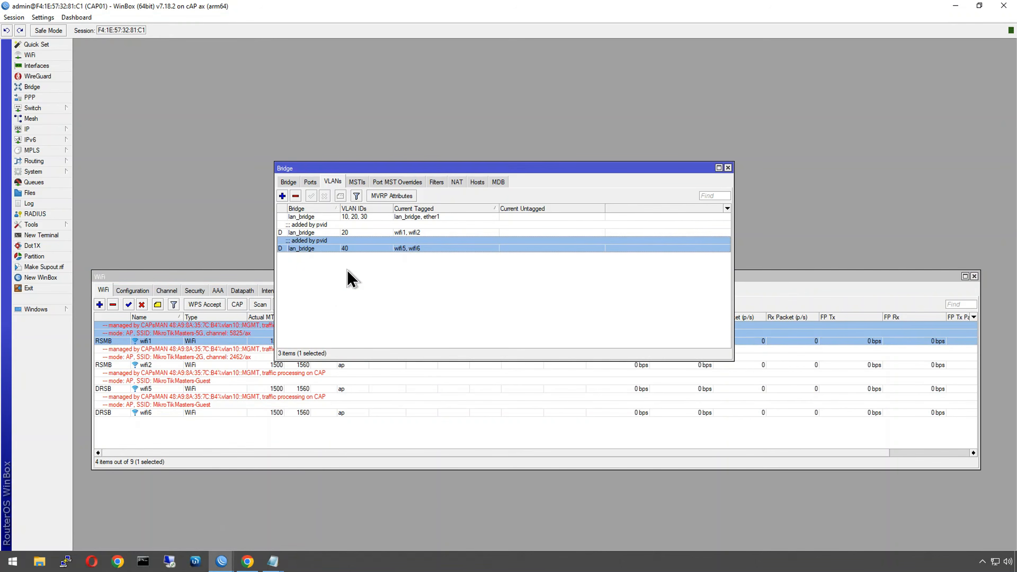
Step: Return to the hAP ax² session, set the VLAN ID of datapath-guest to 30, and save the profile
mouse_move(222, 561)
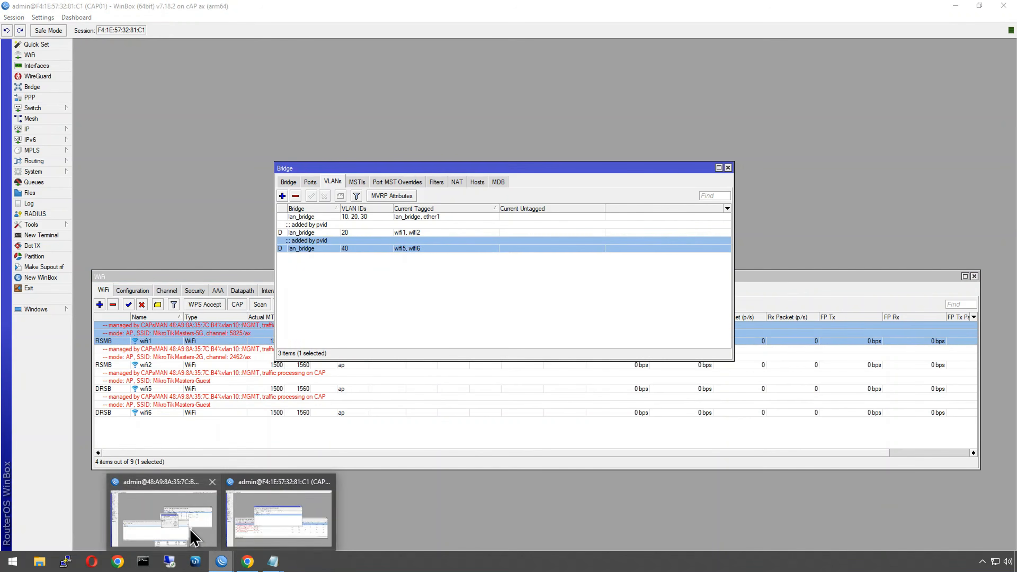
click(194, 537)
drag(544, 325, 525, 327)
text(30)
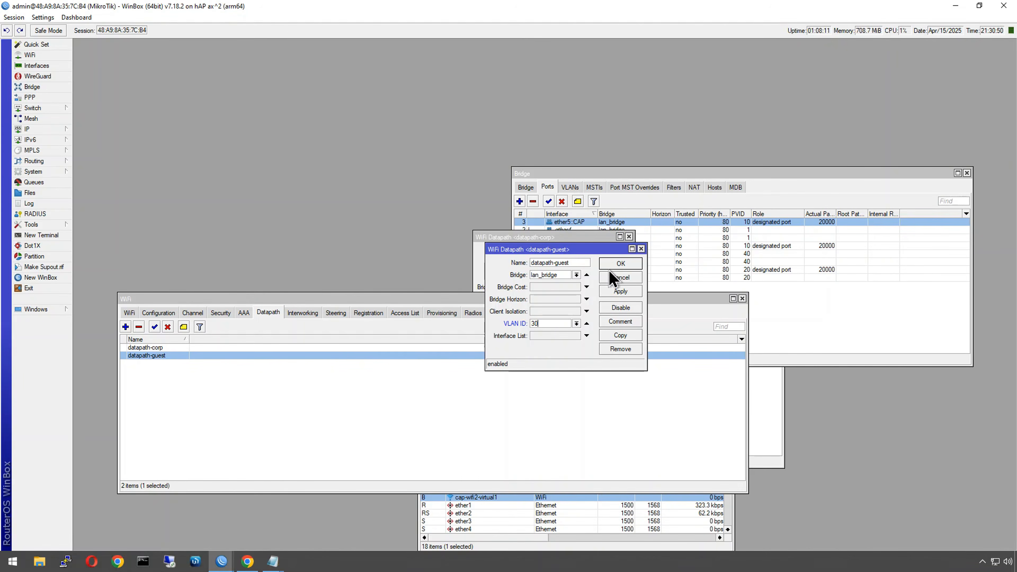
click(620, 265)
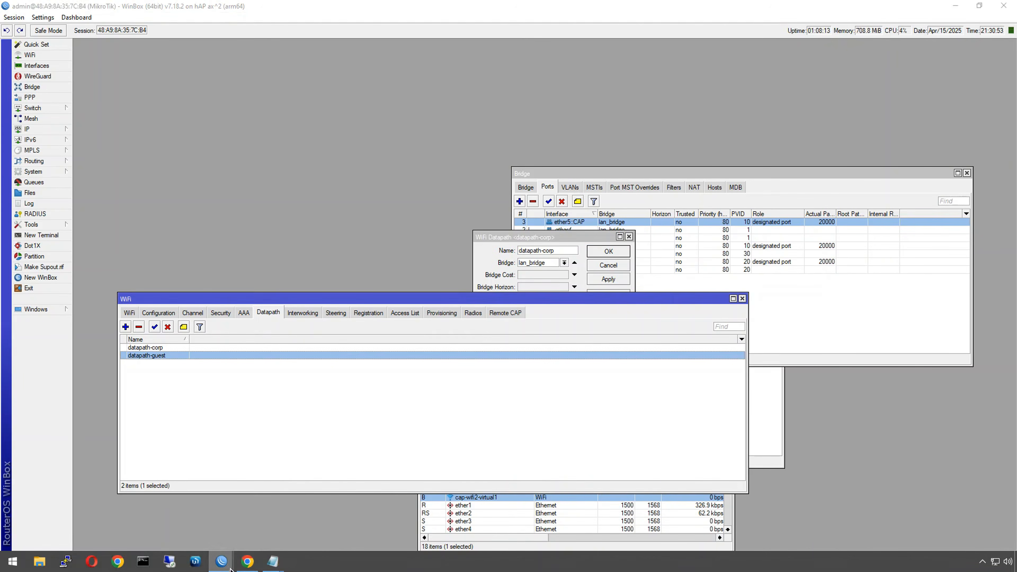
Step: Switch to the CAP01 session and verify the dynamic corporate and guest VLAN entries in the bridge VLAN table
mouse_move(222, 561)
click(282, 531)
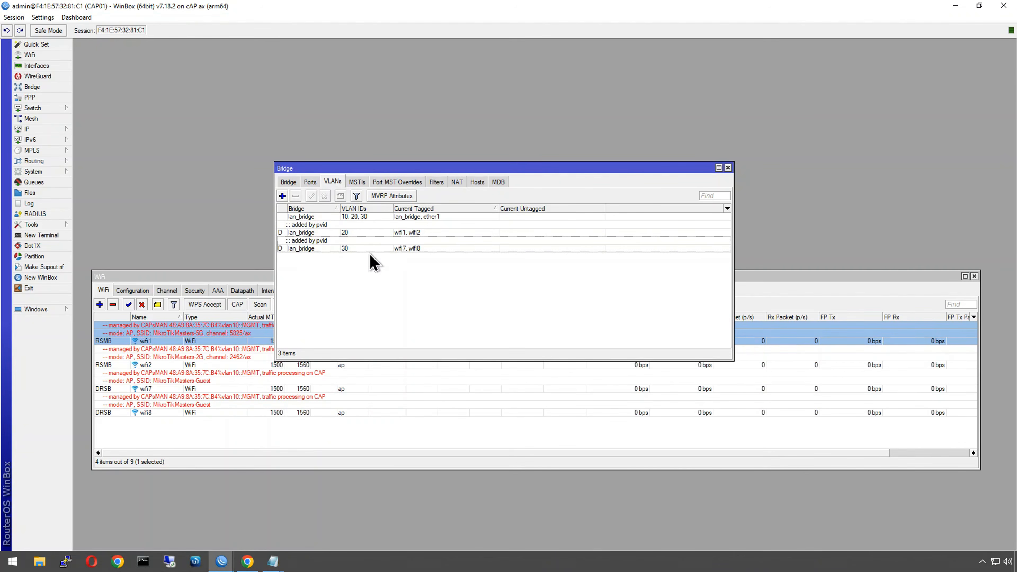
click(407, 232)
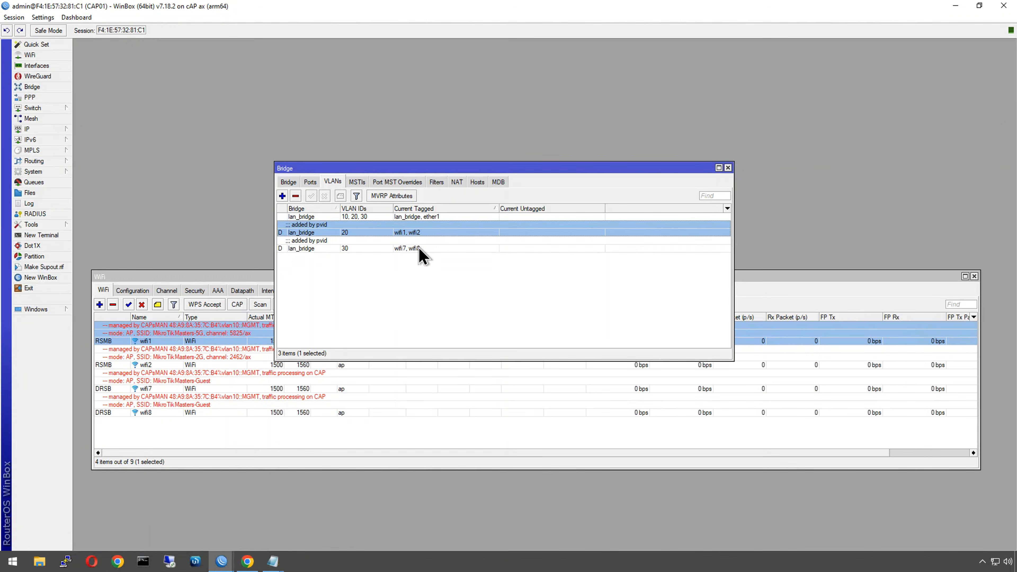
click(397, 280)
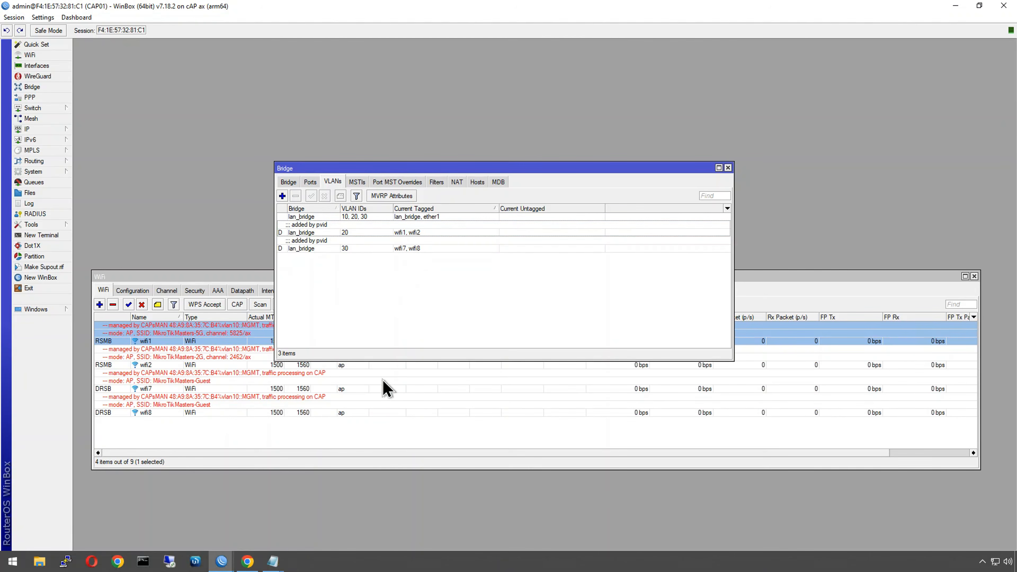
Step: Check the PVIDs assigned to CAP01's WiFi interfaces among the bridge ports, then close the bridge window
click(298, 183)
click(307, 183)
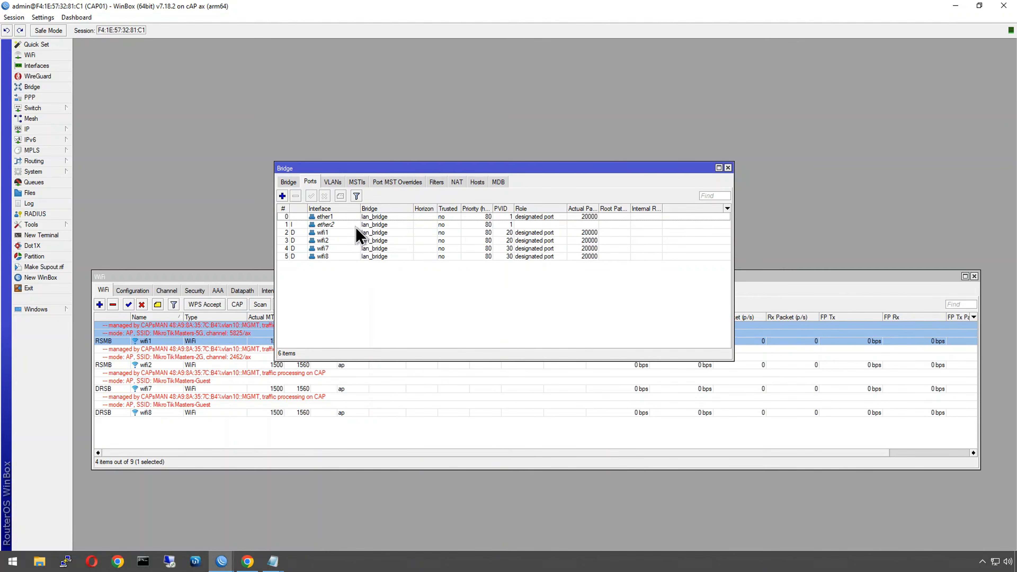
click(728, 168)
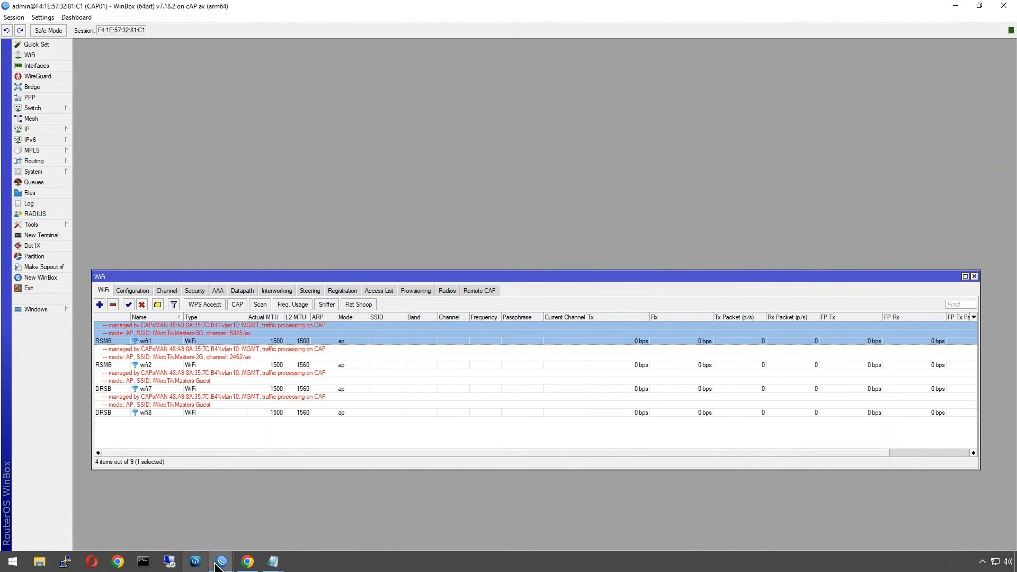
Step: Switch to the hAP ax² session and check the registered WiFi clients and the list of WiFi interfaces
mouse_move(215, 562)
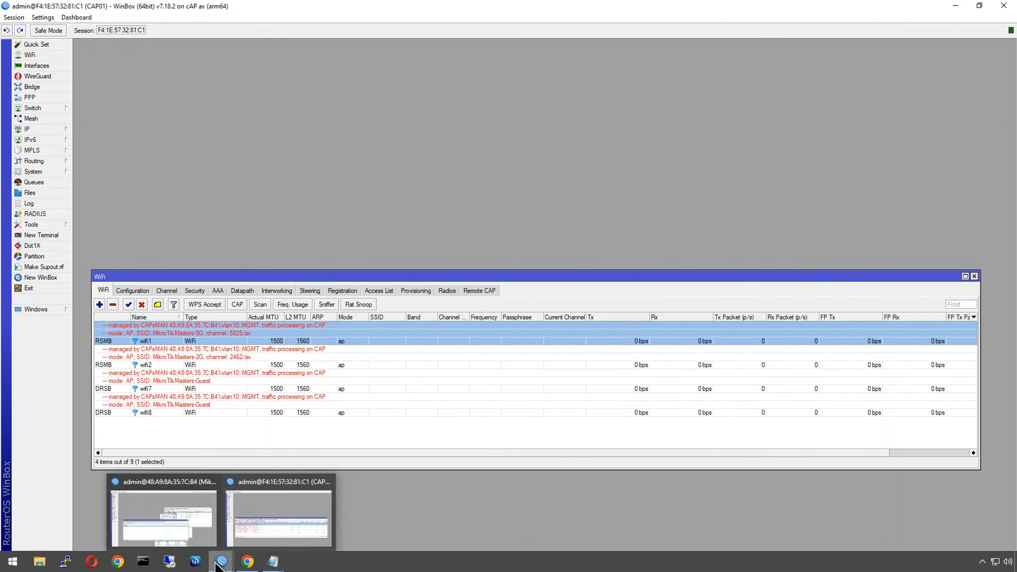
click(194, 529)
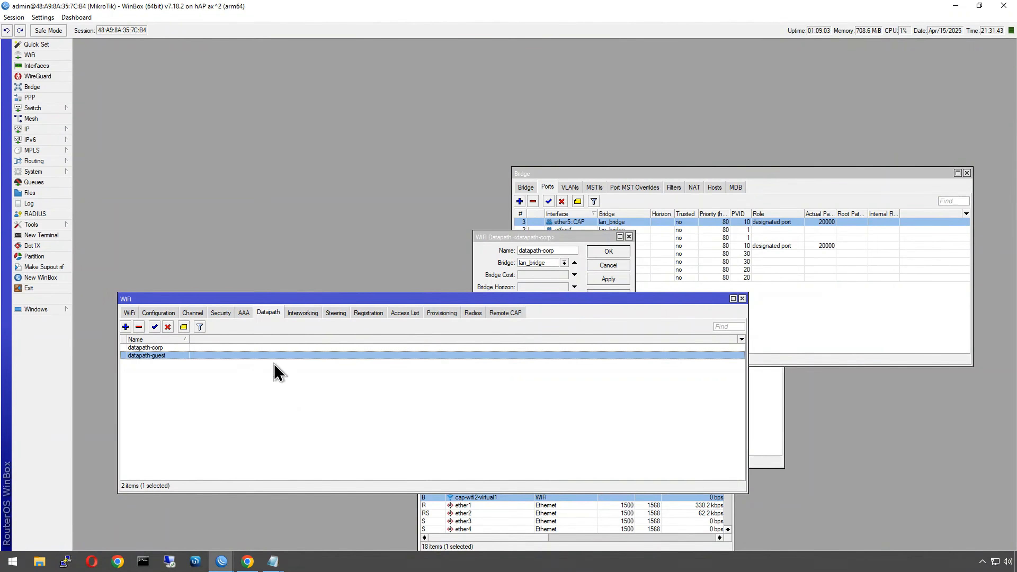
click(369, 315)
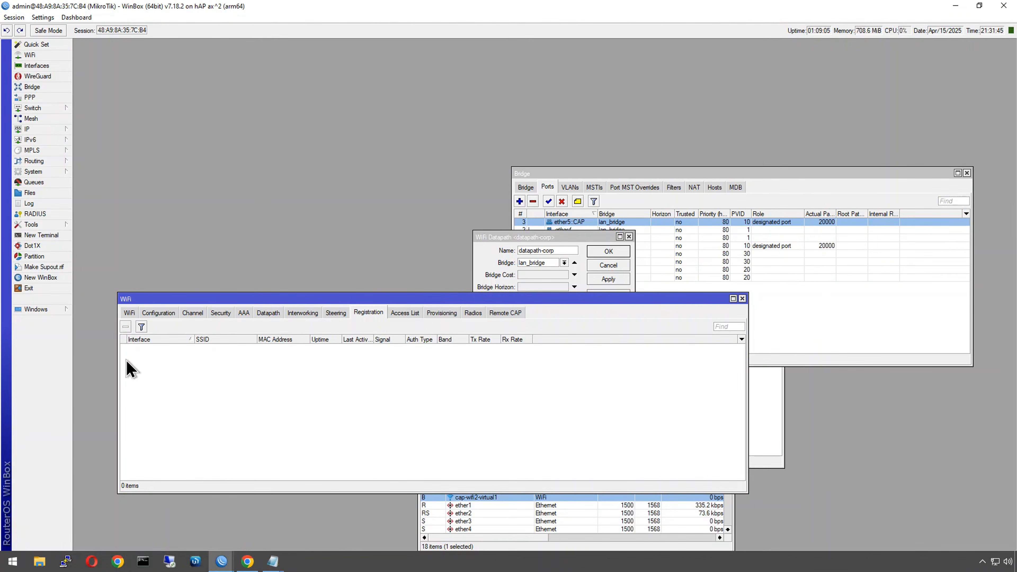
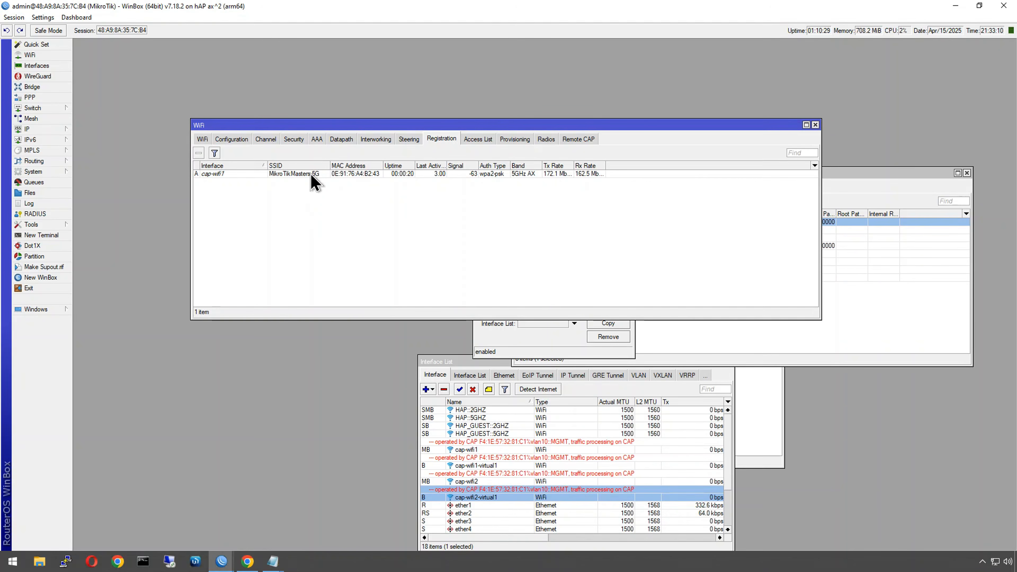
click(202, 140)
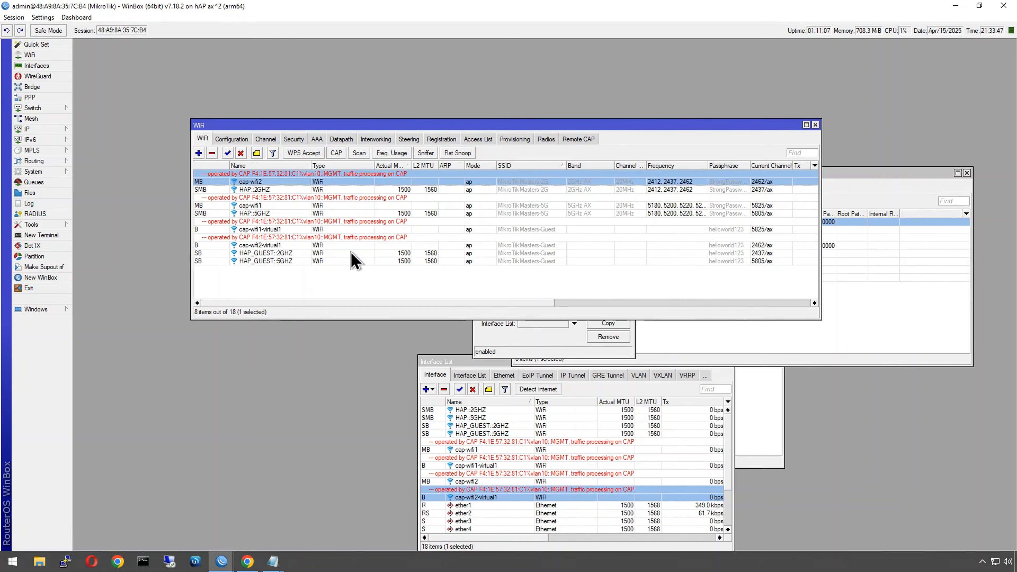
Step: Open the IP firewall and review its filter rules and NAT rules
click(40, 130)
click(88, 205)
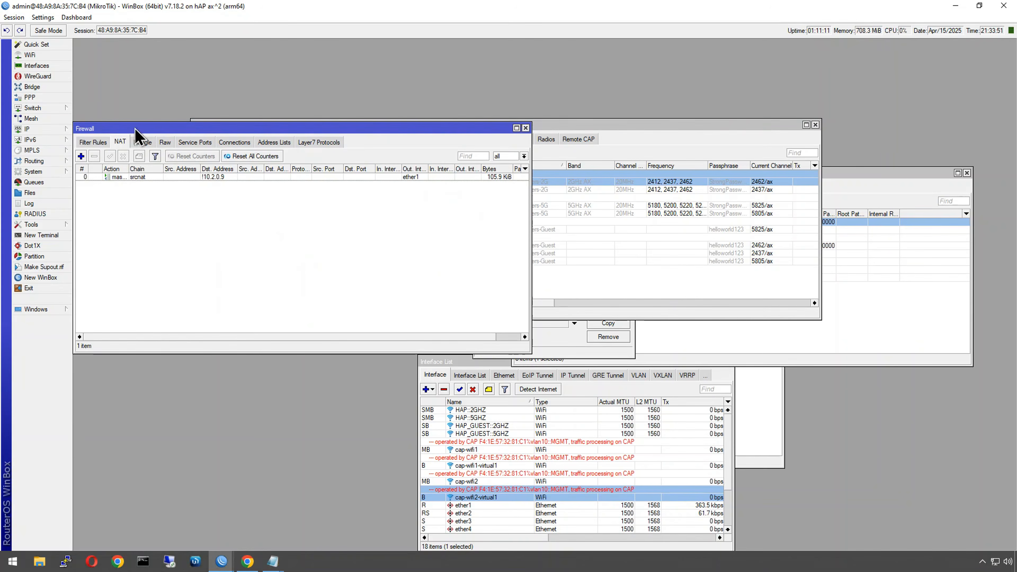
drag(136, 127, 288, 237)
click(245, 246)
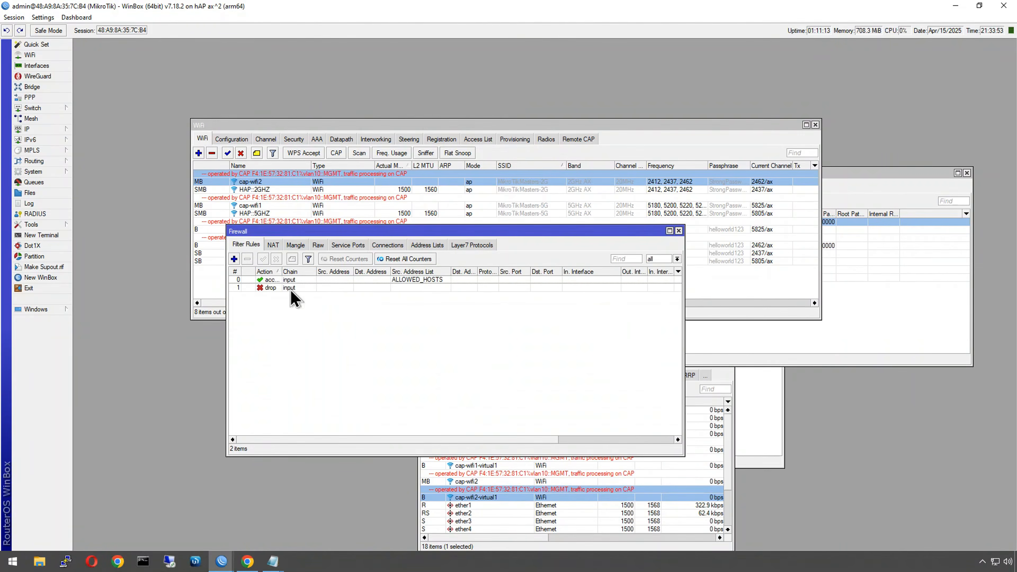
click(272, 245)
click(245, 245)
Step: Enable client isolation in the datapath settings of the GUEST WiFi configuration and save it
click(226, 139)
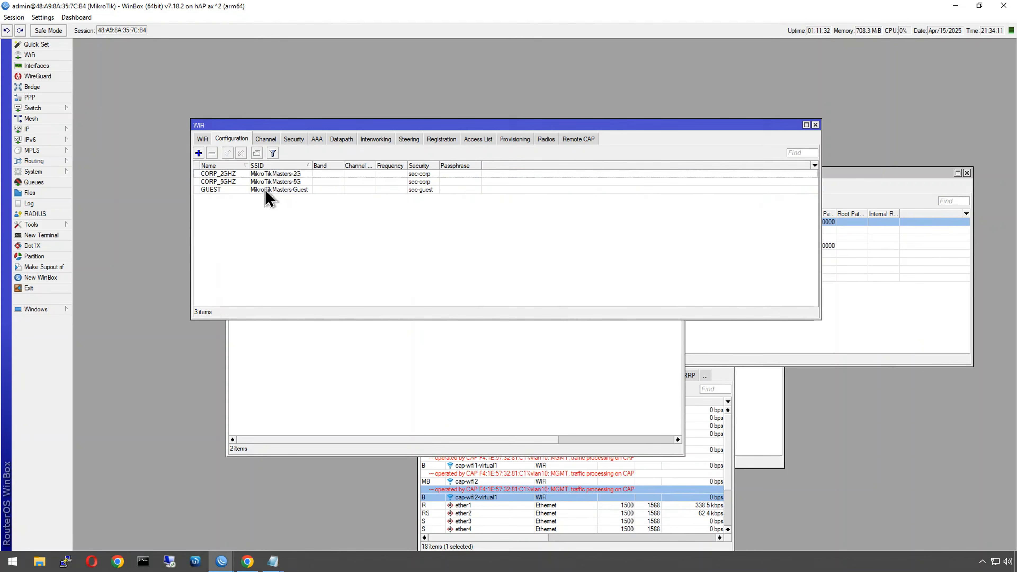
double_click(253, 183)
double_click(253, 190)
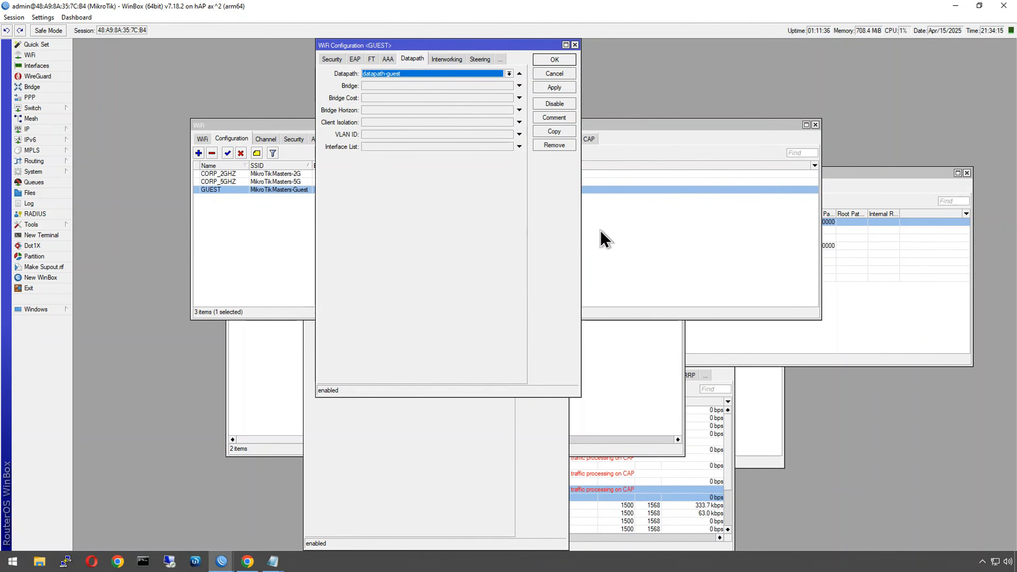
drag(581, 225, 788, 225)
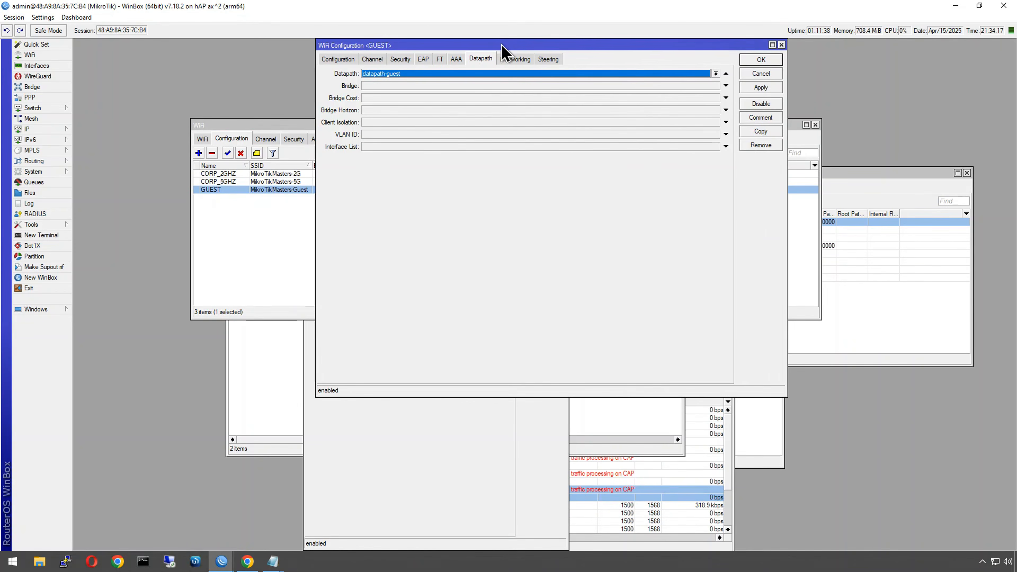
click(367, 124)
click(365, 122)
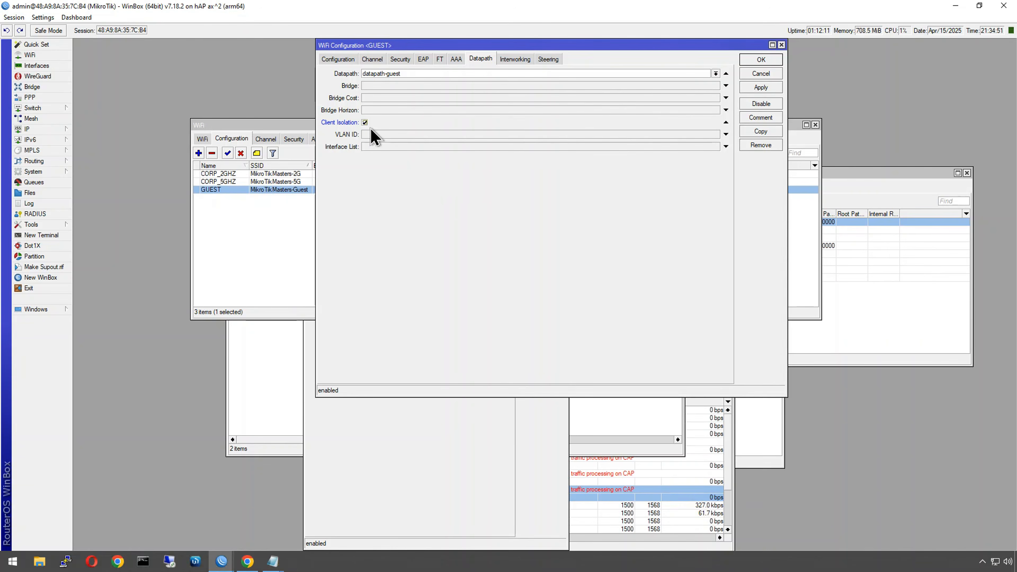
click(762, 60)
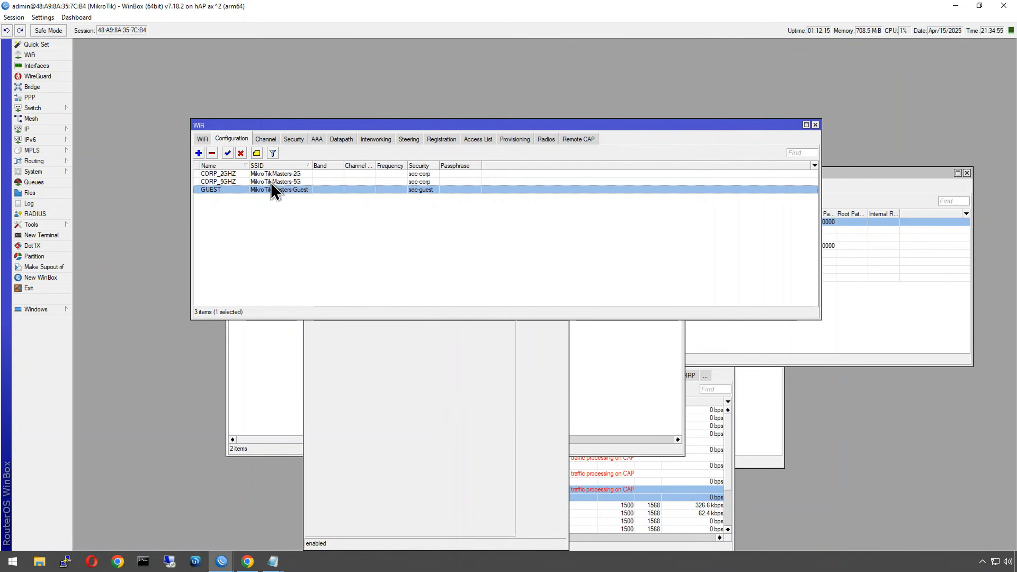
Step: Return to the firewall filter rules
click(255, 379)
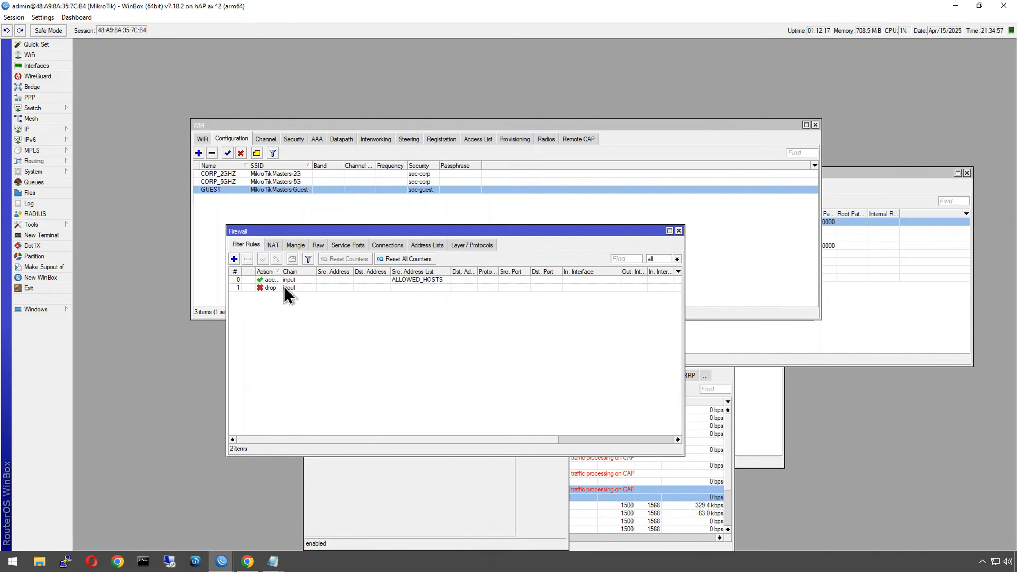